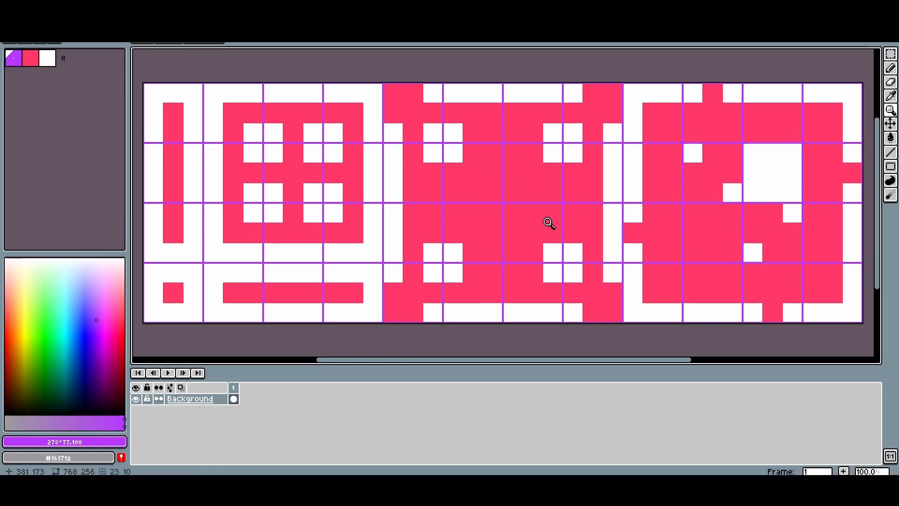
Step: Set up a new 300 × 300 px sprite in RGBA color mode with a transparent background
click(20, 26)
click(9, 11)
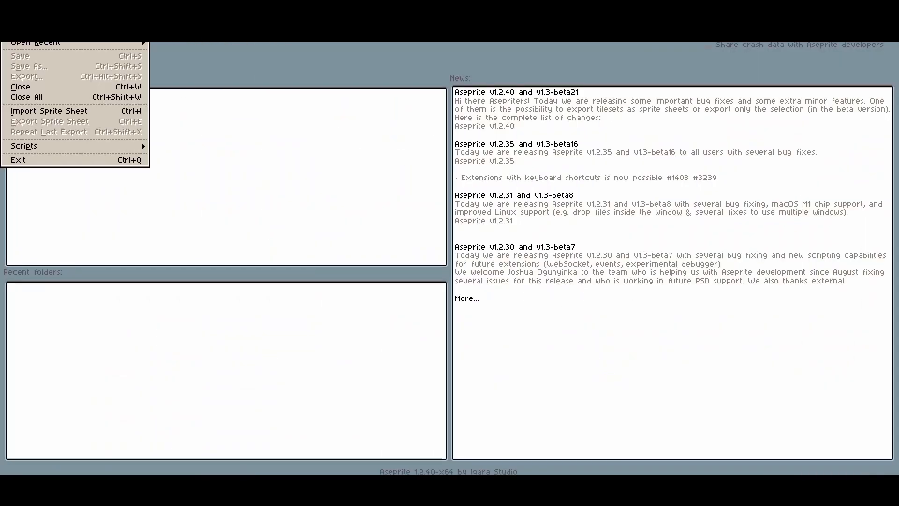
click(20, 21)
text(300)
click(453, 201)
click(410, 242)
click(420, 284)
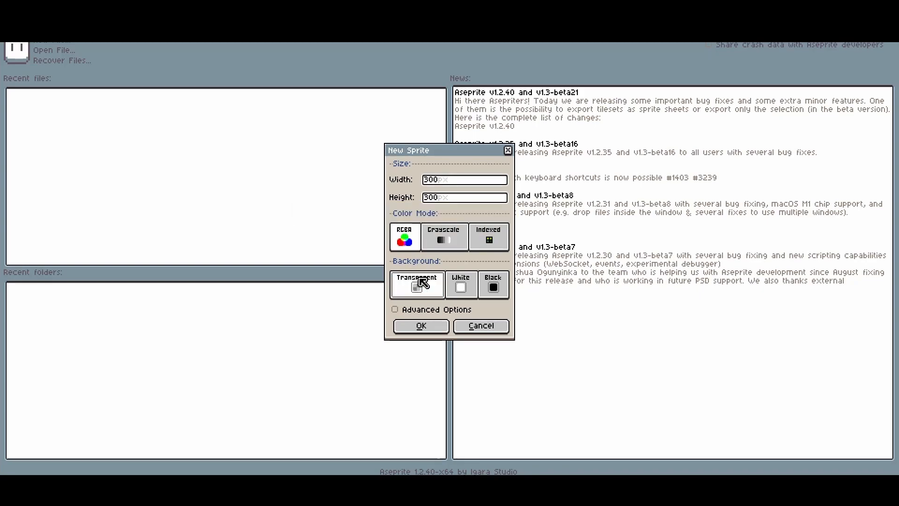
Step: Keep the pixel aspect ratio at Square Pixels (1:1) in the advanced options and create the sprite
click(412, 310)
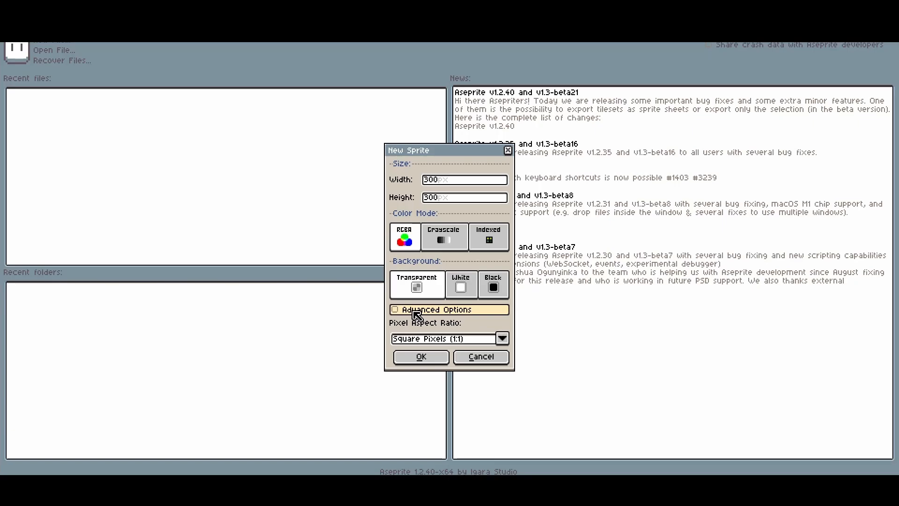
click(429, 339)
click(447, 364)
click(444, 342)
click(439, 353)
click(427, 361)
click(421, 357)
Step: Set the active document's visible grid to blue with an opacity of 112, keeping 16 × 16 cells
key(z)
click(383, 113)
drag(461, 104, 387, 269)
drag(390, 88, 382, 169)
click(54, 10)
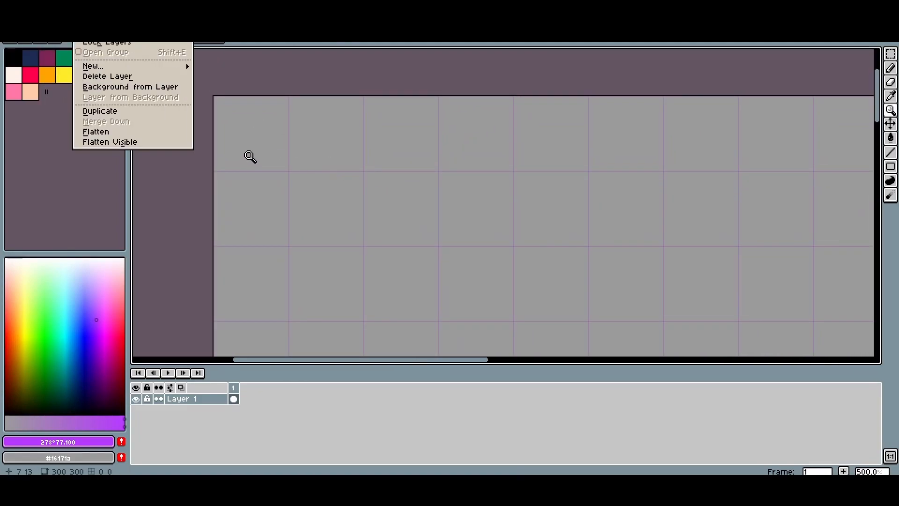
mouse_move(31, 10)
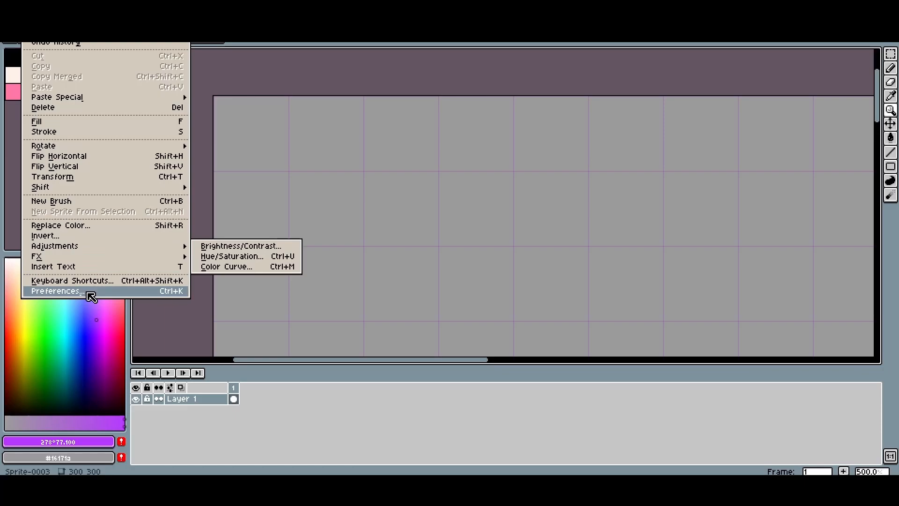
click(84, 291)
drag(368, 130, 619, 68)
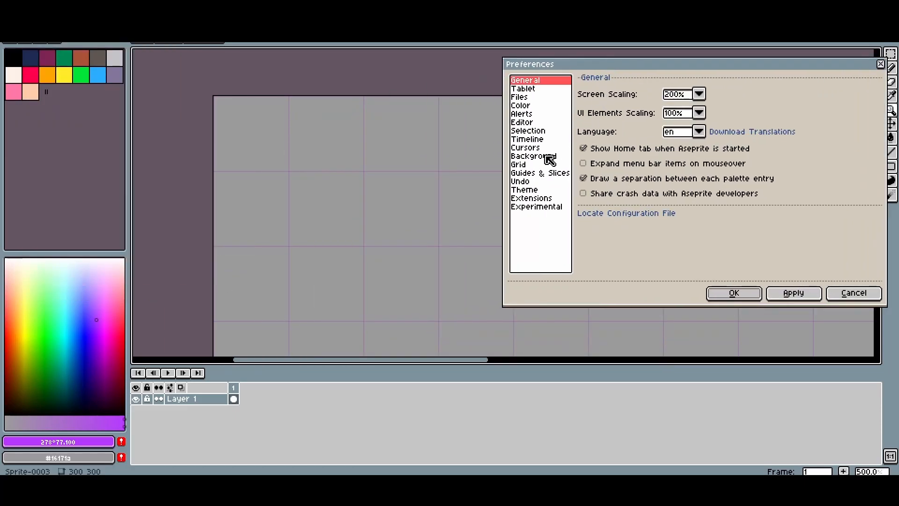
click(524, 165)
click(670, 149)
click(615, 188)
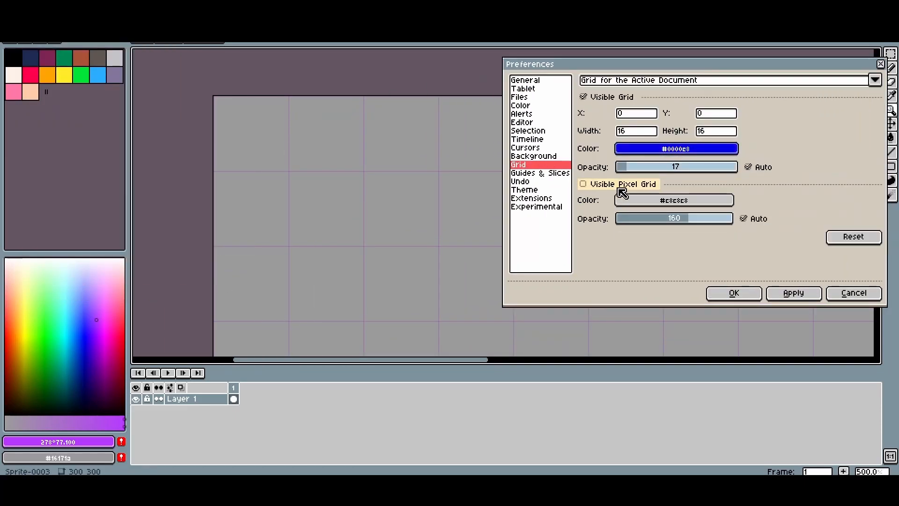
click(671, 167)
click(788, 294)
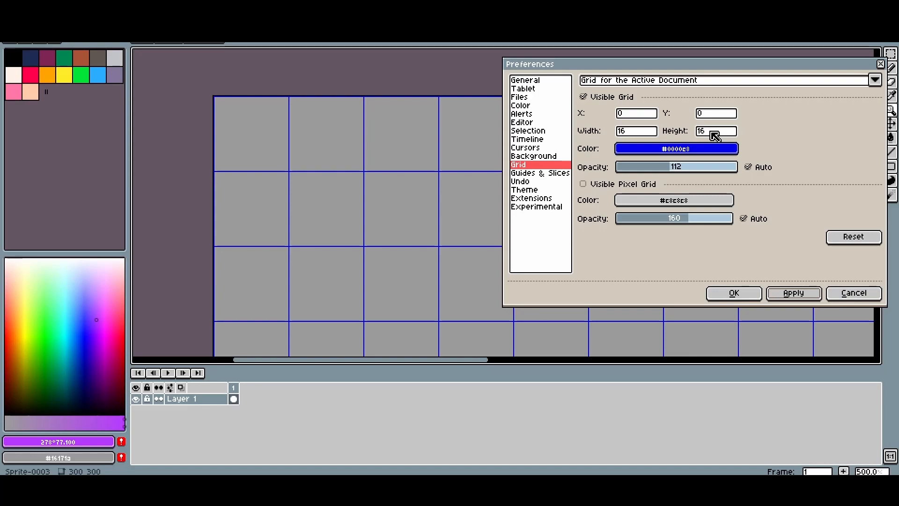
click(734, 293)
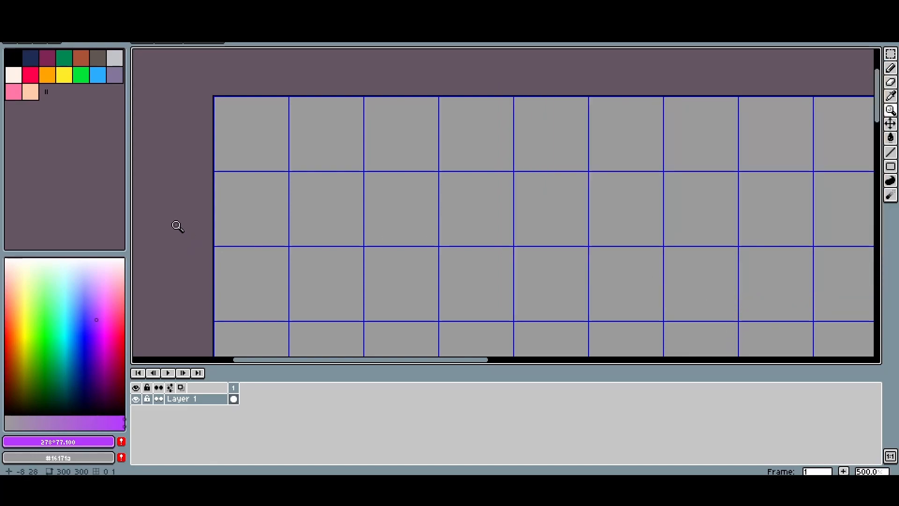
Step: Reduce the palette to a single black swatch and choose a near-black foreground color
drag(45, 95, 9, 57)
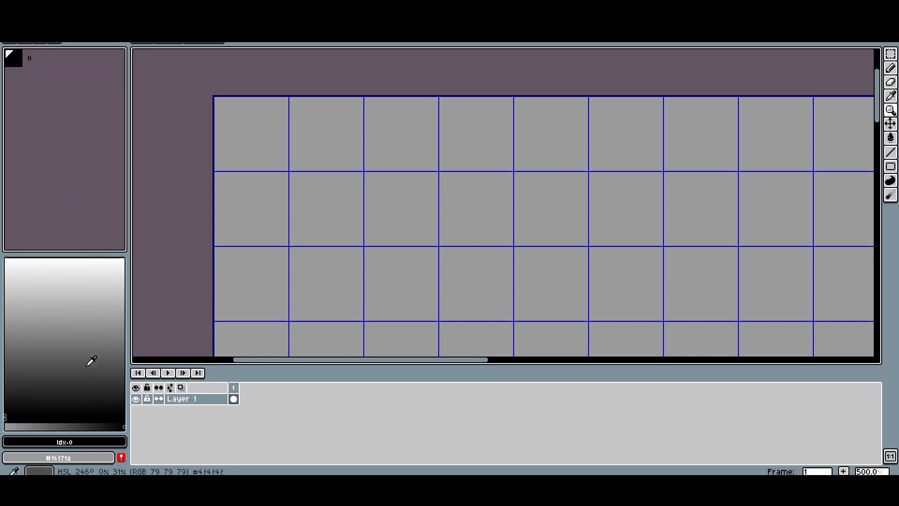
click(112, 413)
drag(111, 413, 124, 413)
click(124, 419)
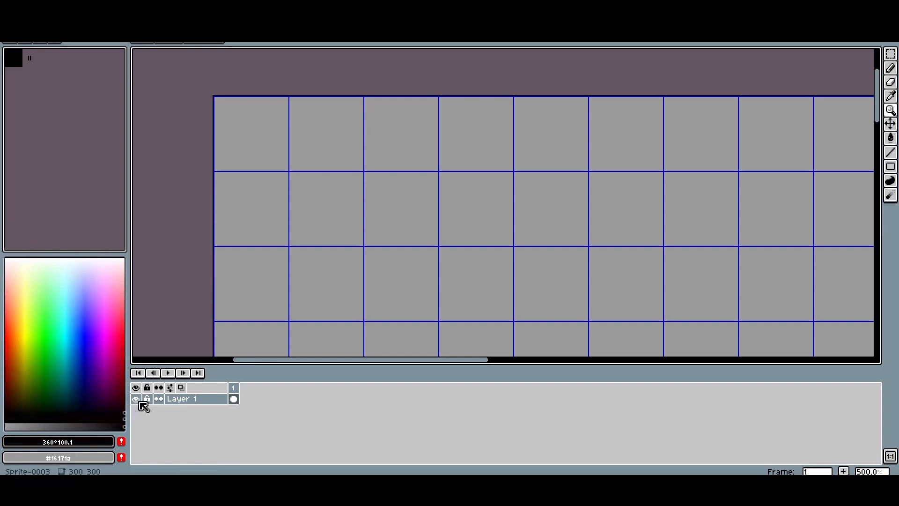
Step: Try the Color Tint/Shade/Tone selector, and return the color selector to Color Spectrum
click(56, 43)
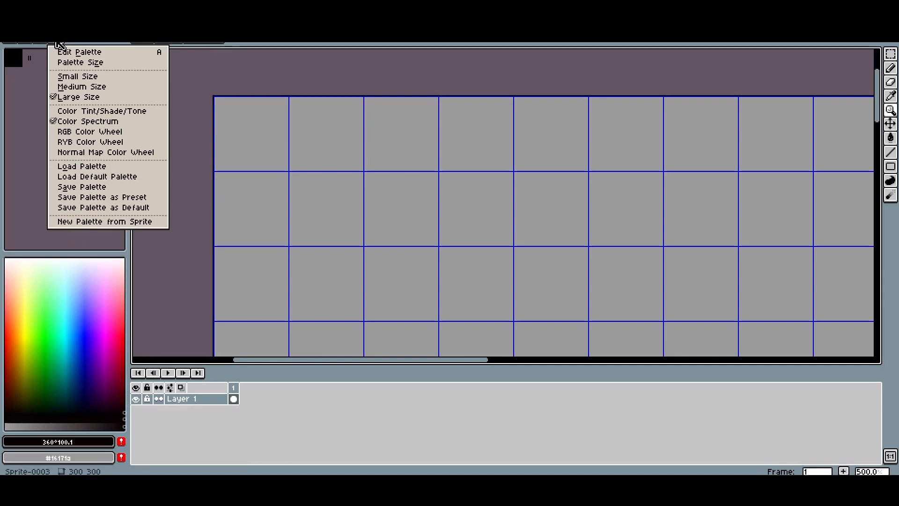
click(87, 123)
click(56, 42)
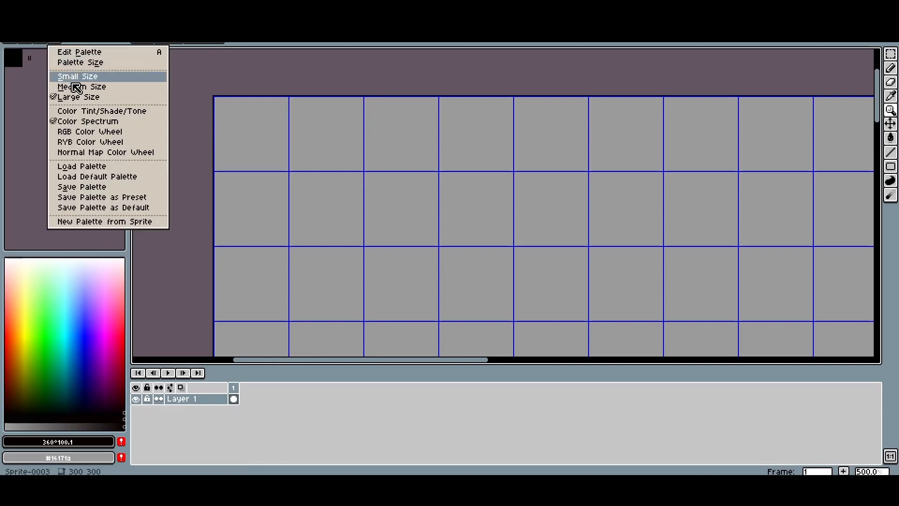
click(85, 112)
click(56, 42)
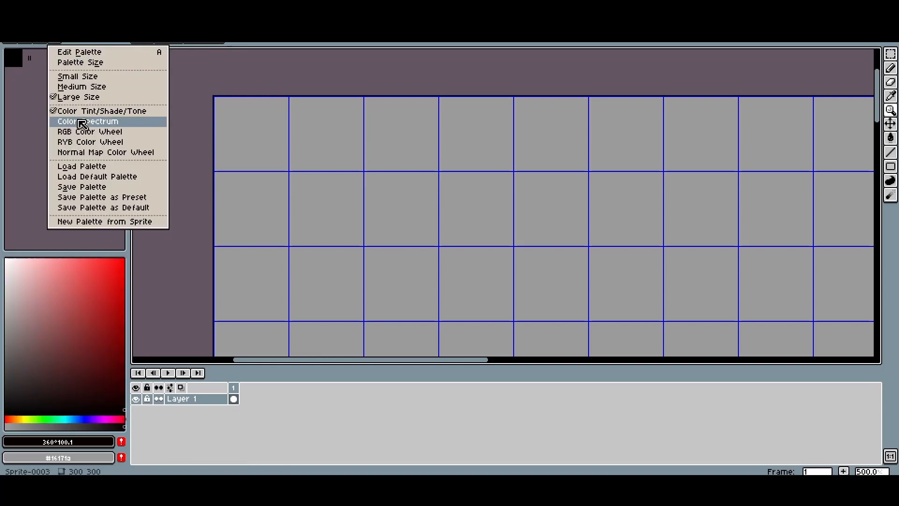
click(83, 122)
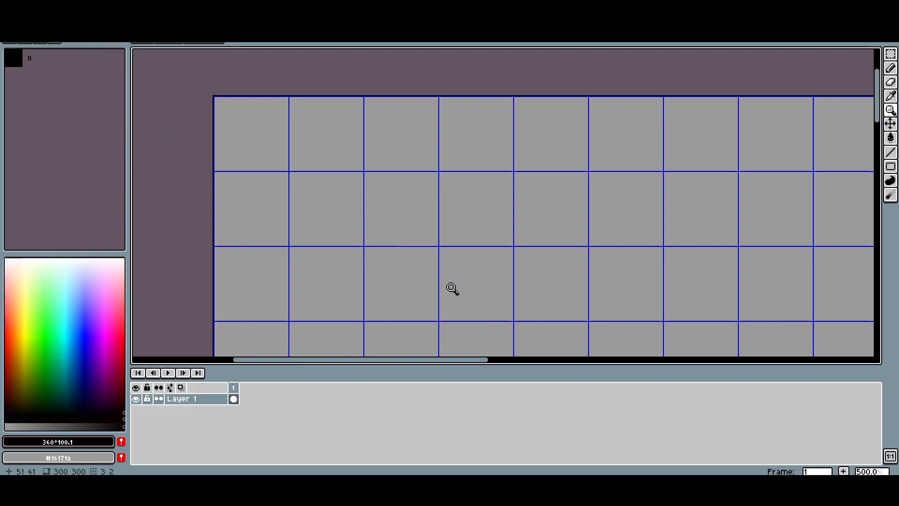
Step: Choose a very dark desaturated violet as foreground color, with hue 257°, saturation 14 and lightness 7
scroll(435, 276, down, 4)
scroll(417, 273, right, 2)
scroll(389, 189, left, 1)
scroll(385, 207, down, 1)
drag(441, 236, 406, 266)
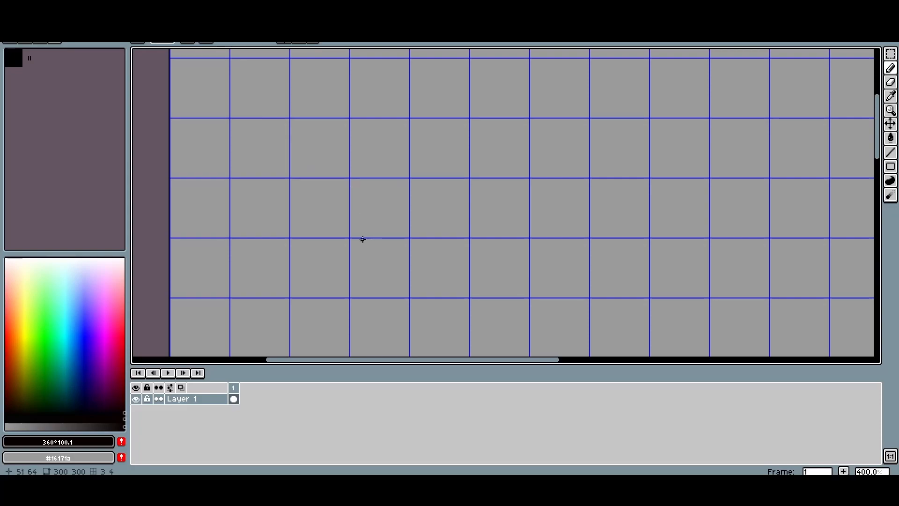
drag(362, 239, 350, 233)
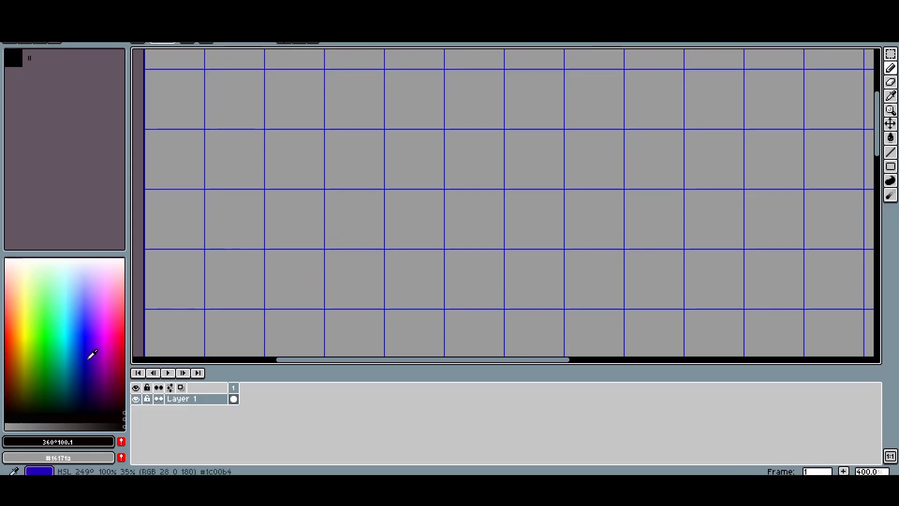
click(95, 398)
mouse_move(95, 398)
mouse_down()
mouse_move(96, 387)
mouse_move(94, 399)
mouse_move(33, 420)
mouse_move(122, 417)
mouse_move(90, 402)
mouse_up()
click(40, 419)
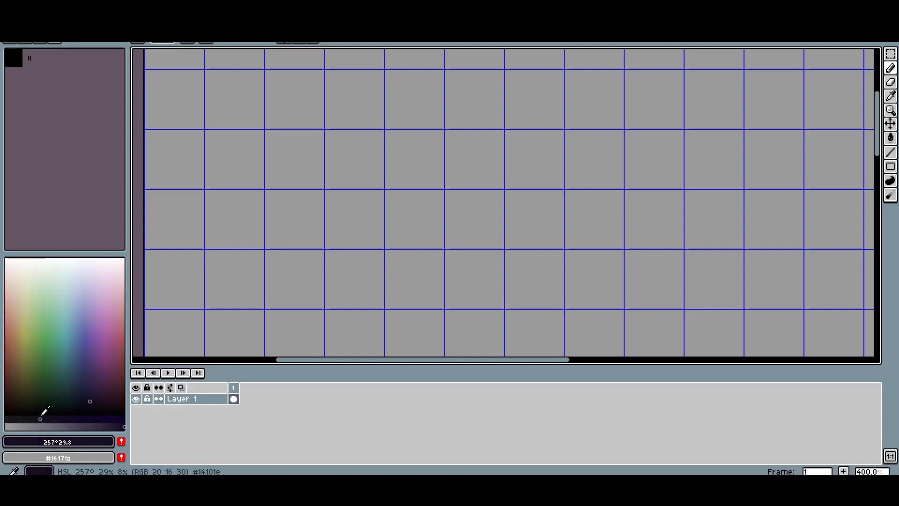
click(41, 418)
click(28, 419)
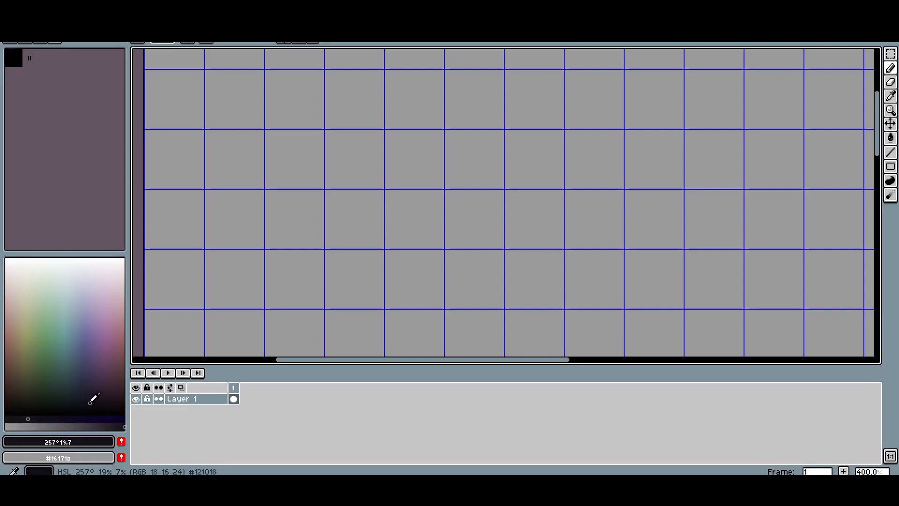
mouse_move(30, 419)
mouse_down()
mouse_move(108, 419)
mouse_move(23, 418)
mouse_up()
Step: Draw a one-pixel dark square outline filling exactly one 16 × 16 grid cell with the Rectangle tool
key(u)
key(u)
click(891, 166)
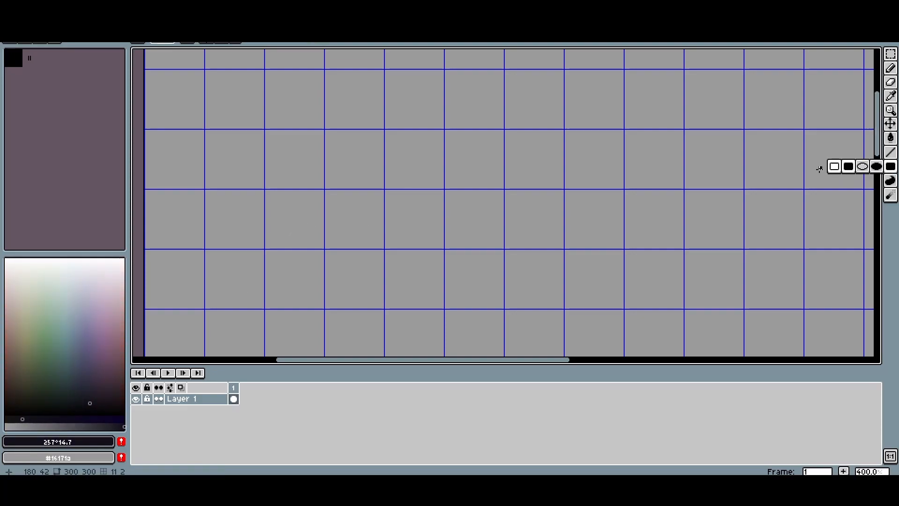
click(833, 166)
click(891, 166)
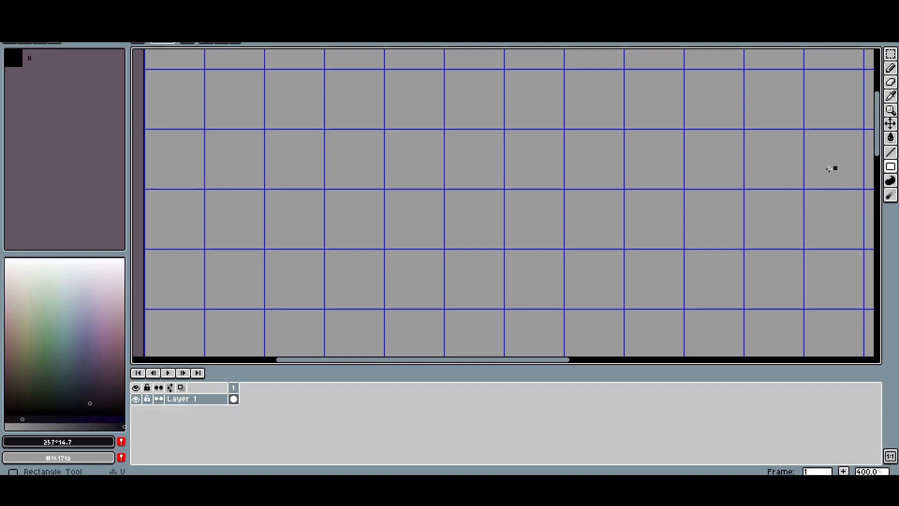
scroll(311, 188, up, 2)
scroll(328, 177, down, 1)
scroll(328, 183, down, 1)
drag(330, 160, 440, 268)
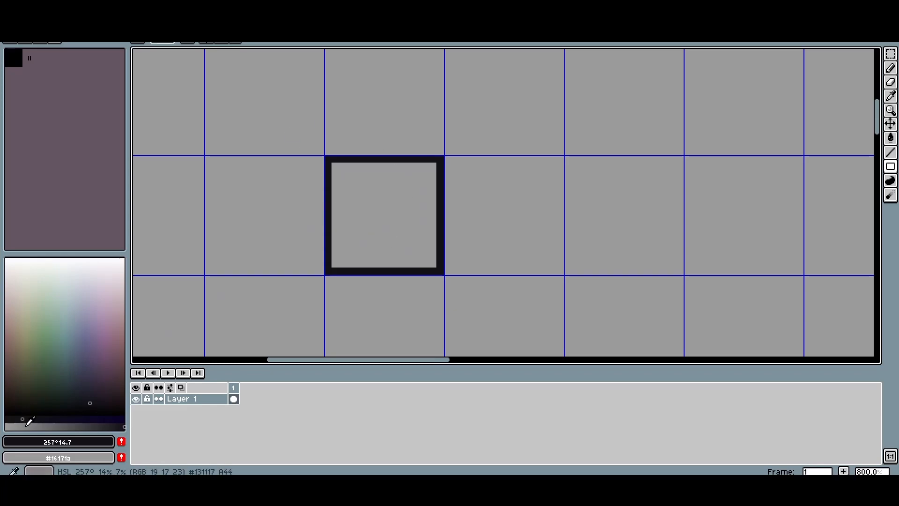
Step: Fill only the inside of the square outline with a light blue-gray, hue 223°, saturation 18 and lightness 73
drag(22, 420, 134, 423)
drag(84, 409, 25, 418)
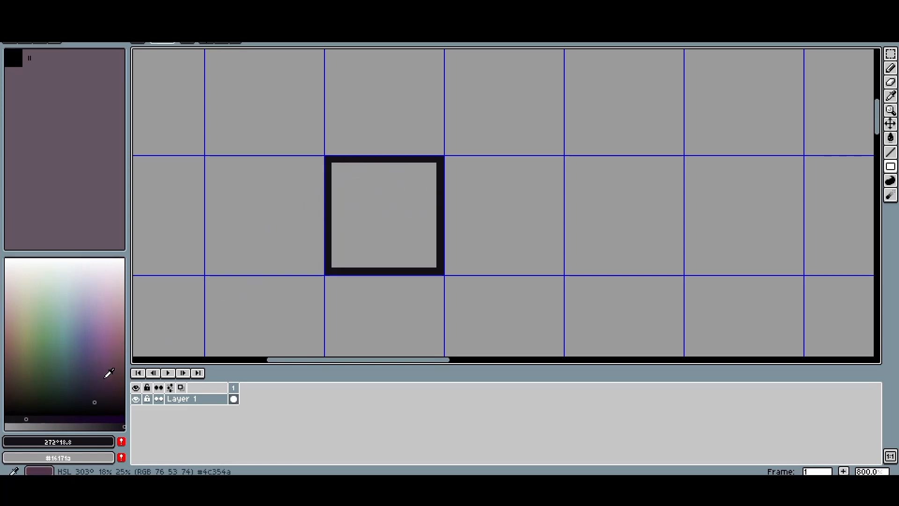
drag(96, 399, 79, 301)
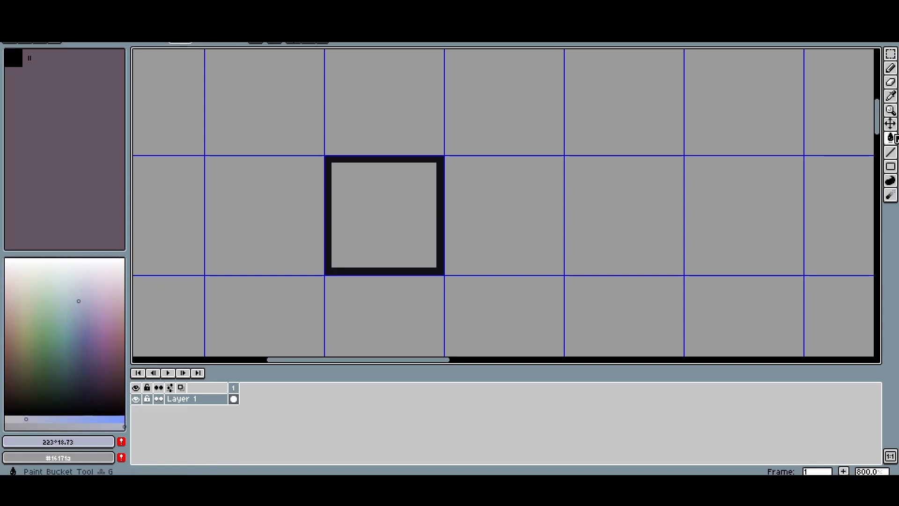
click(890, 137)
click(398, 203)
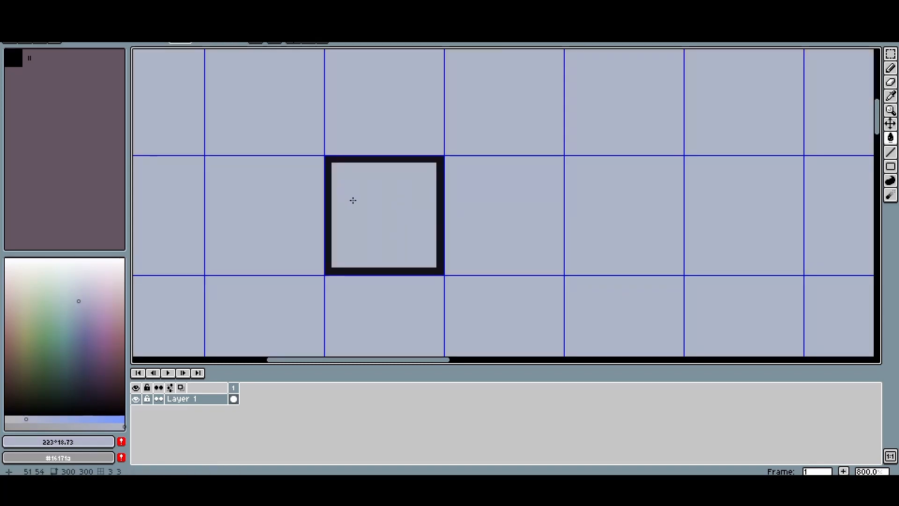
key(ctrl+z)
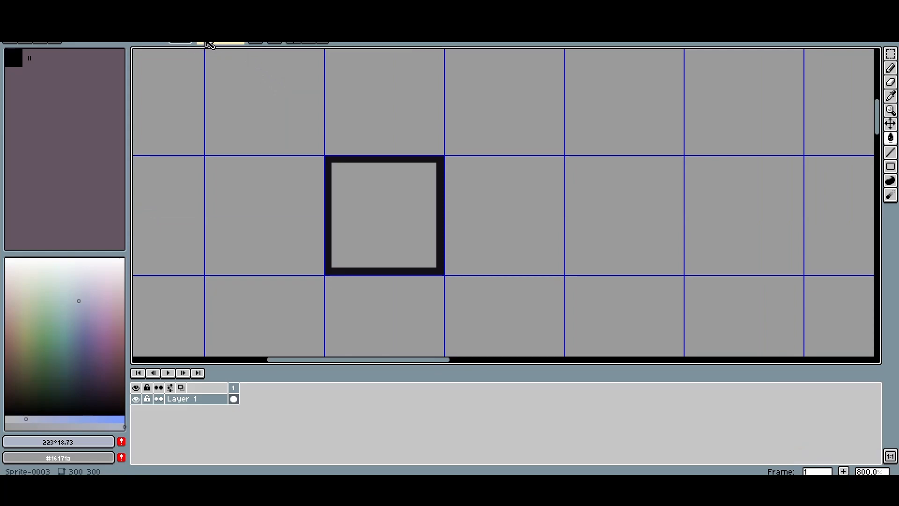
click(387, 198)
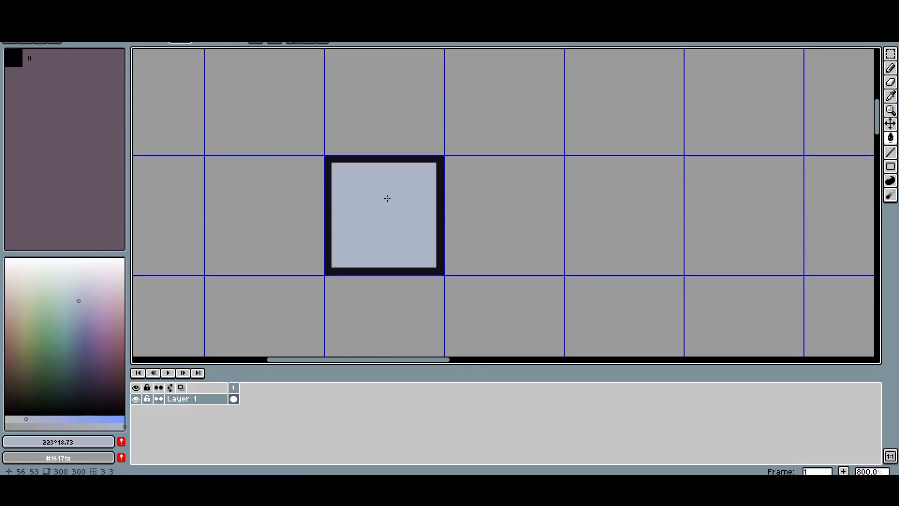
Step: Sample the outline's dark color and draw three evenly spaced horizontal lines across the lower part of the tile
key(m)
key(l)
alt+click(329, 234)
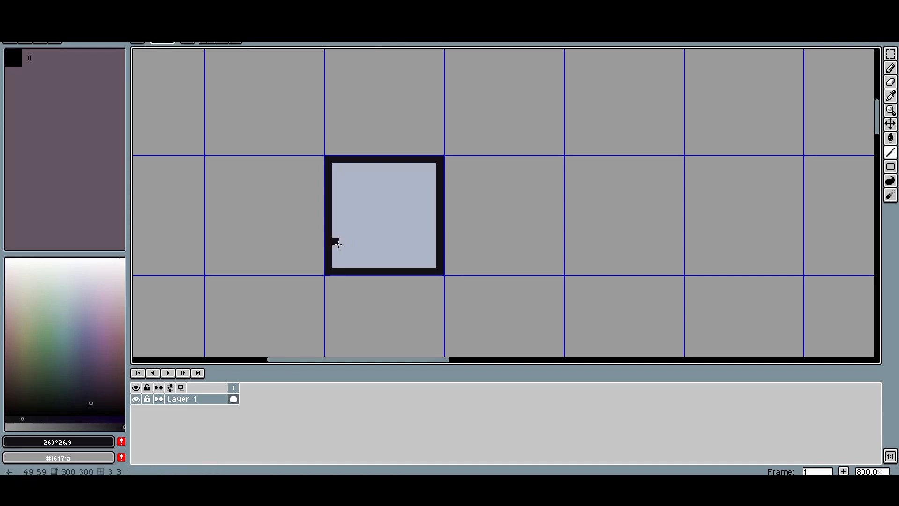
click(891, 153)
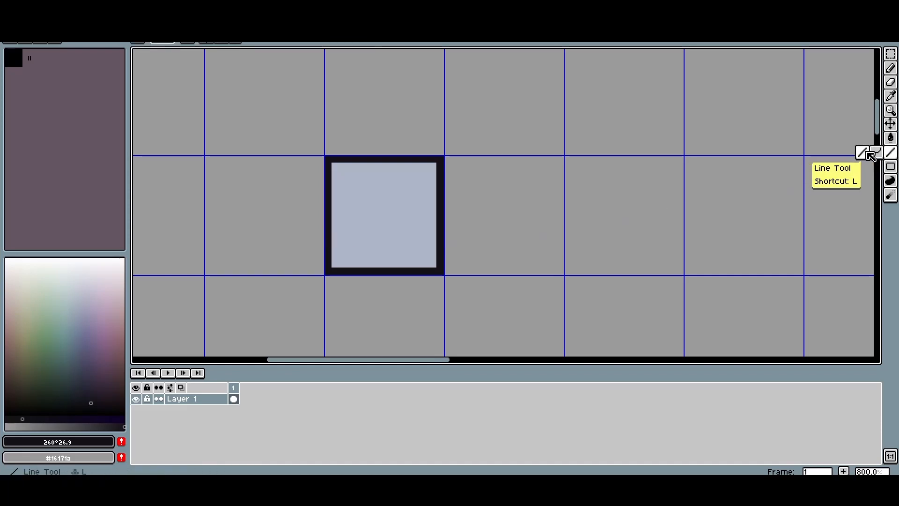
key(b)
mouse_move(494, 215)
mouse_down()
mouse_move(494, 234)
mouse_move(544, 227)
mouse_up()
key(ctrl+z)
mouse_move(332, 248)
mouse_down()
mouse_move(437, 248)
mouse_move(332, 226)
mouse_move(431, 205)
mouse_up()
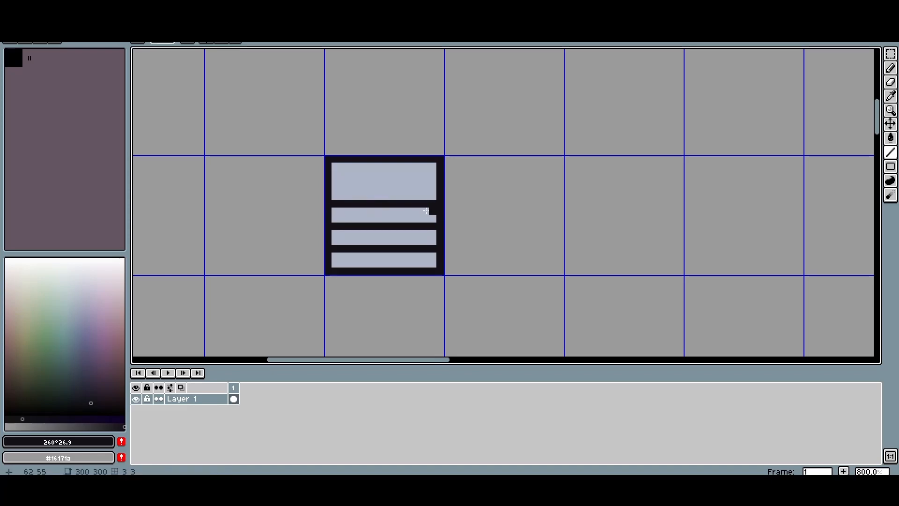
Step: Draw short vertical dividers in the three lower rows, staggered from row to row, to form bricks
drag(357, 252, 358, 269)
drag(403, 252, 403, 269)
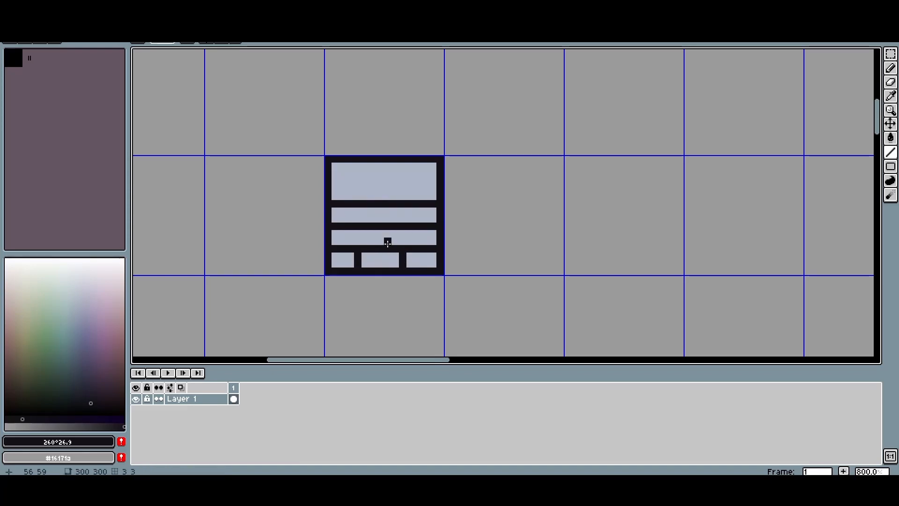
drag(350, 230, 350, 244)
drag(418, 229, 418, 245)
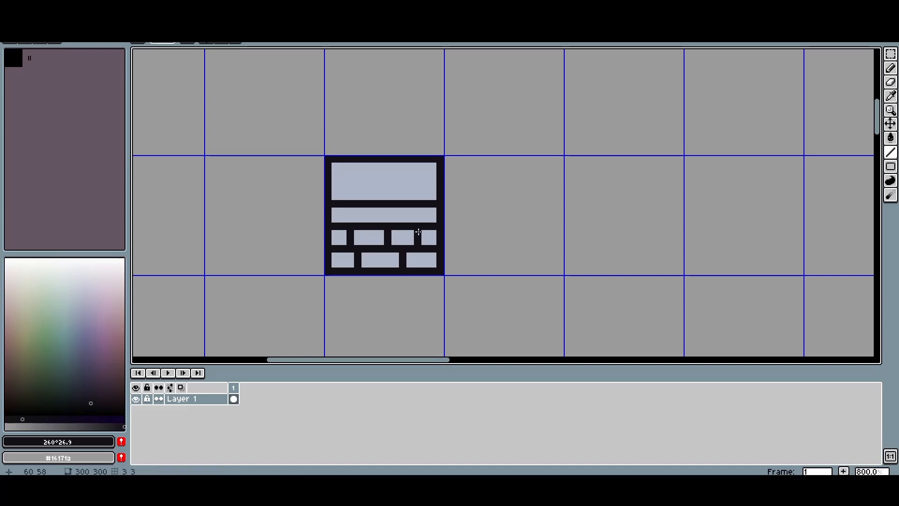
drag(403, 208, 403, 222)
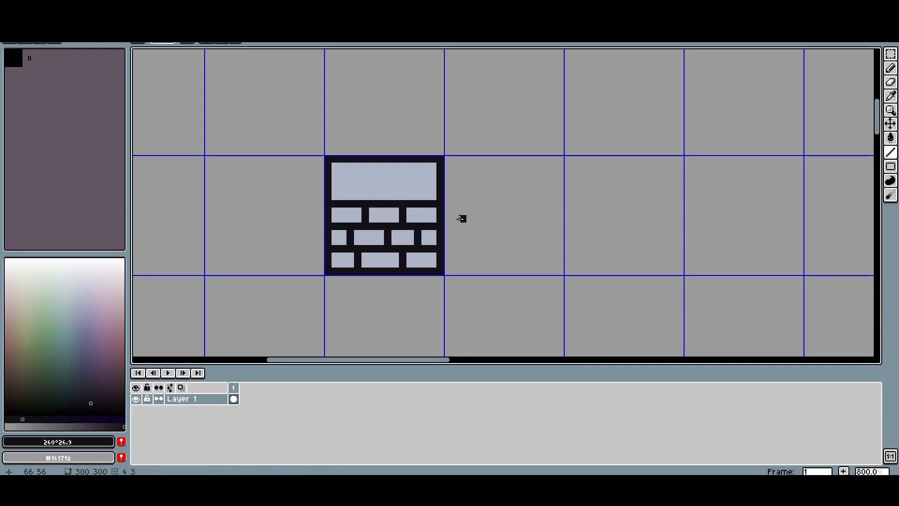
Step: Draw a dark filled rectangle inside the tile's upper block, leaving a one-pixel light border around it
click(891, 167)
click(845, 166)
drag(339, 171, 429, 192)
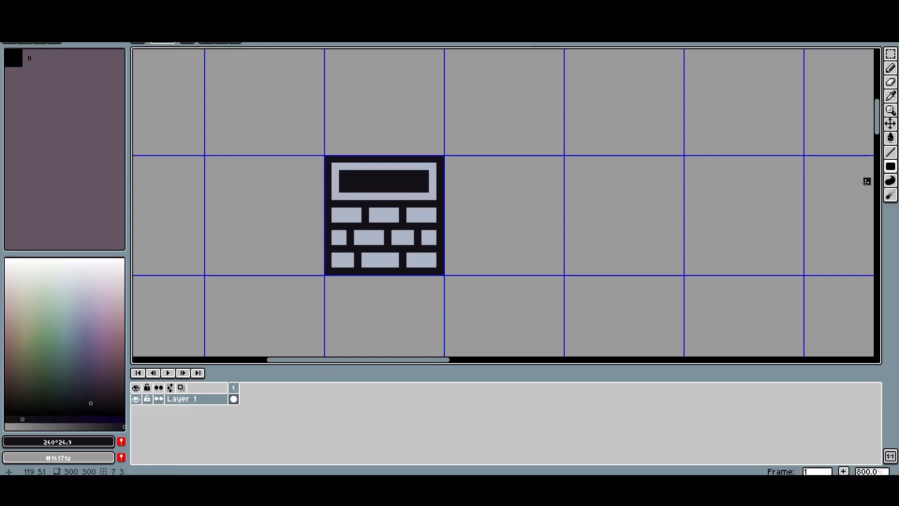
click(890, 169)
click(848, 167)
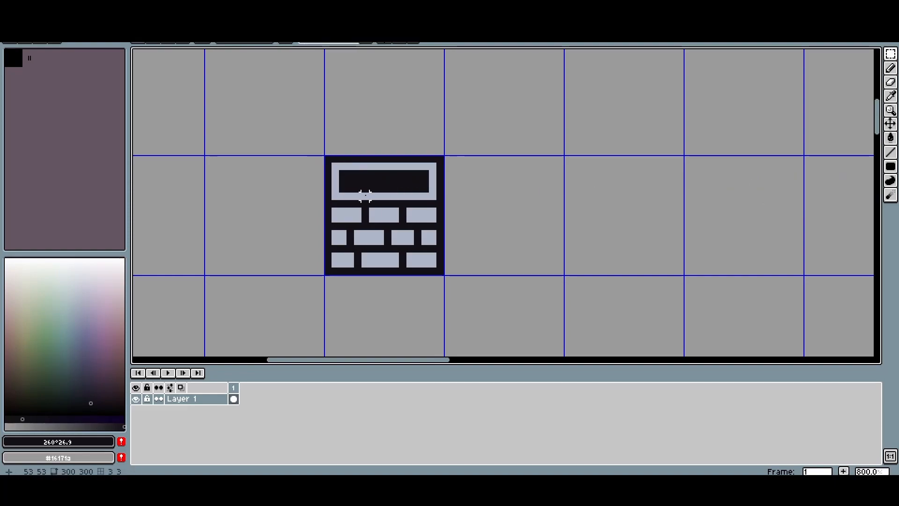
Step: Move the brick tile one grid cell left and place a copy of it two cells to its right
drag(305, 181, 332, 177)
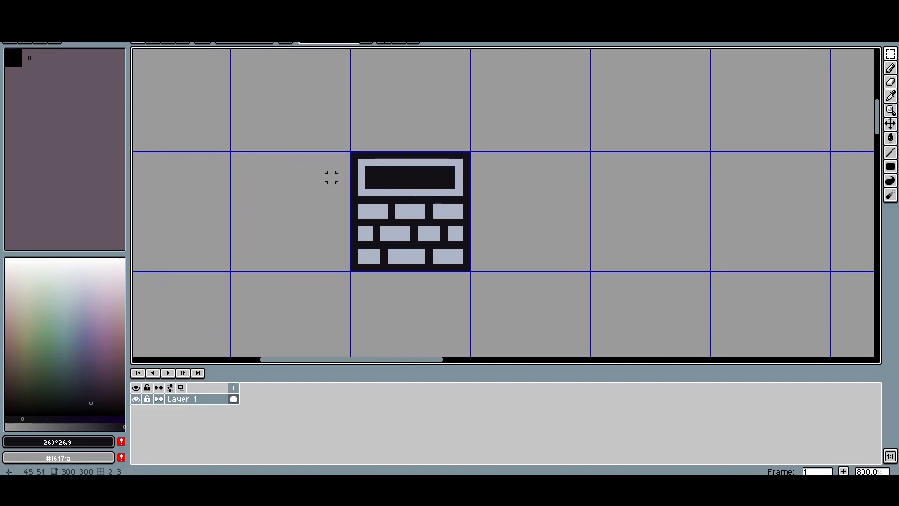
drag(408, 214, 537, 211)
key(ctrl+d)
double_click(294, 179)
double_click(302, 106)
double_click(370, 103)
double_click(293, 200)
click(414, 200)
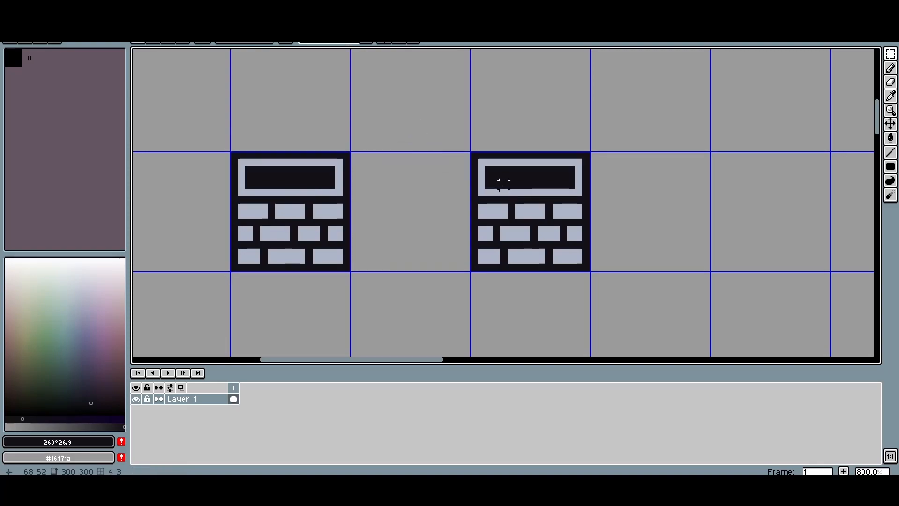
Step: Extend the copied tile's light upper block over its first brick row and enlarge the dark rectangle inside it to match
drag(538, 235, 492, 219)
click(463, 192)
drag(463, 192, 441, 197)
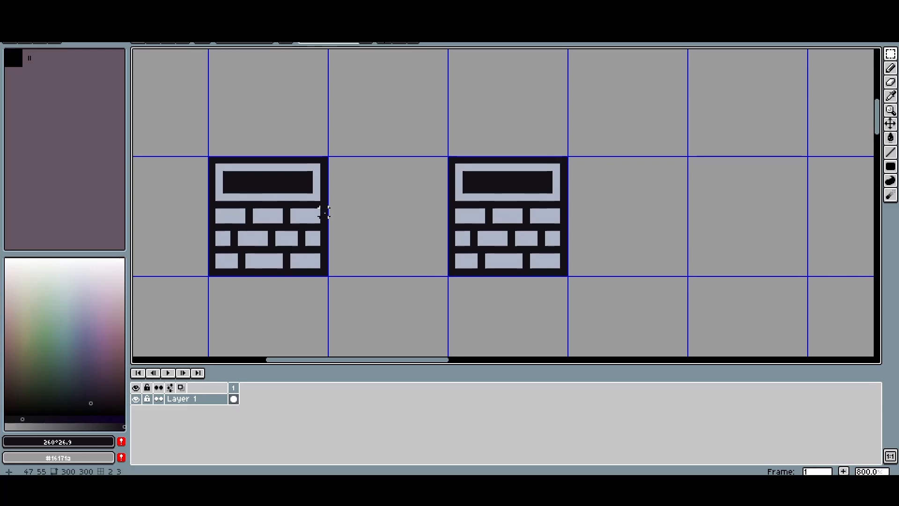
scroll(466, 206, up, 1)
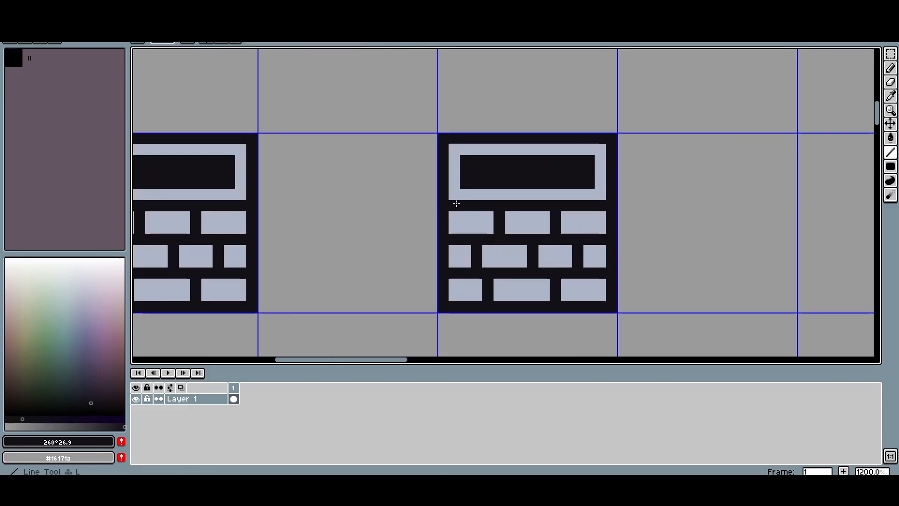
alt+click(455, 196)
mouse_move(455, 205)
mouse_down()
mouse_move(598, 207)
mouse_move(556, 226)
mouse_up()
drag(492, 218, 496, 230)
click(498, 221)
alt+click(490, 178)
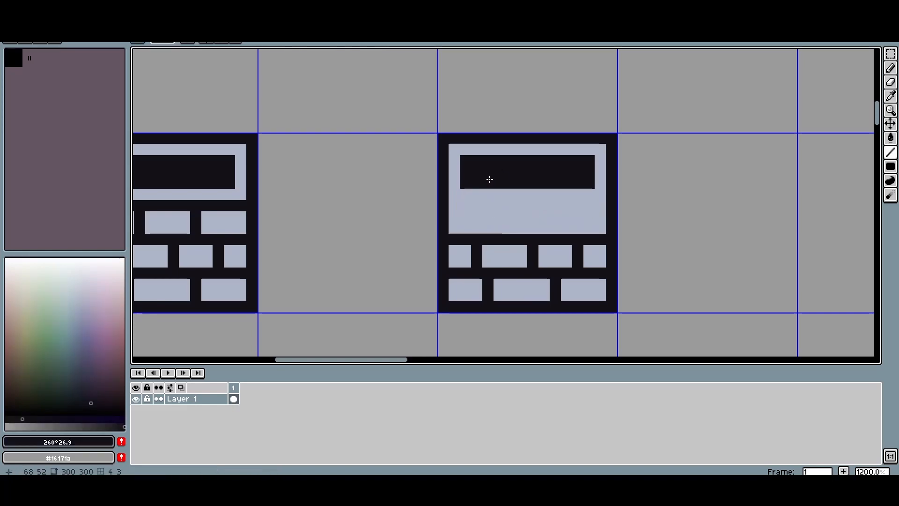
drag(467, 183, 584, 221)
scroll(585, 221, down, 1)
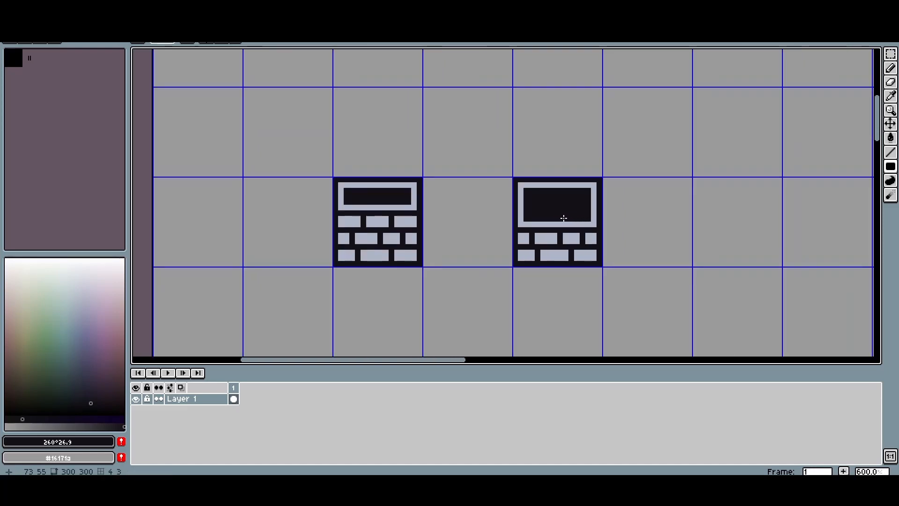
Step: Draw a dark bracket shape beside the copied tile, and undo it together with the latest edits to the tile's block
mouse_move(614, 228)
mouse_down()
mouse_move(630, 229)
mouse_move(625, 263)
mouse_up()
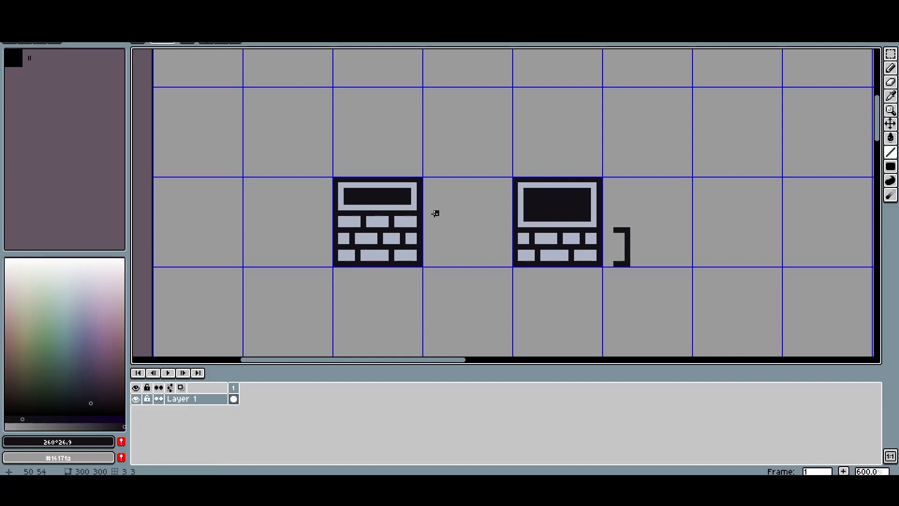
key(ctrl+z)
key(ctrl+z)
key(ctrl+z)
key(ctrl+z)
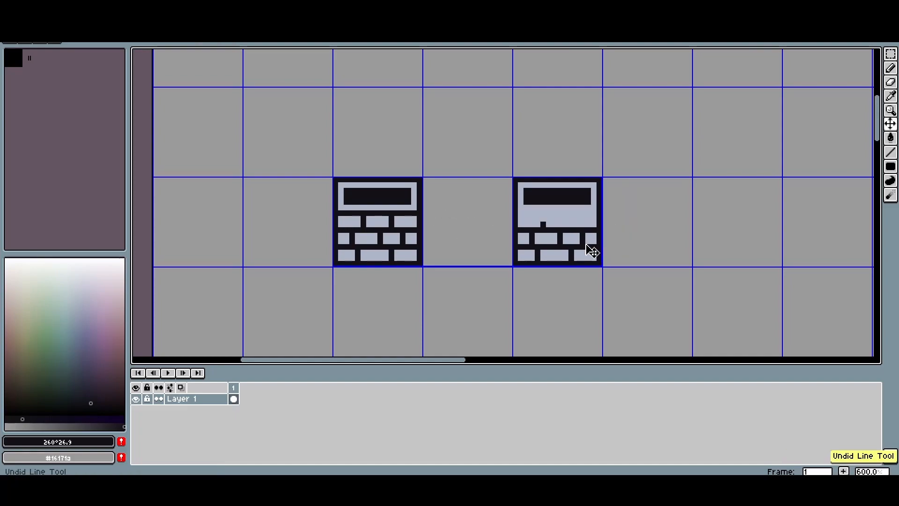
Step: Shorten the copied tile's upper block and divide the strip beneath it into a thin row of four small bricks
scroll(547, 203, up, 3)
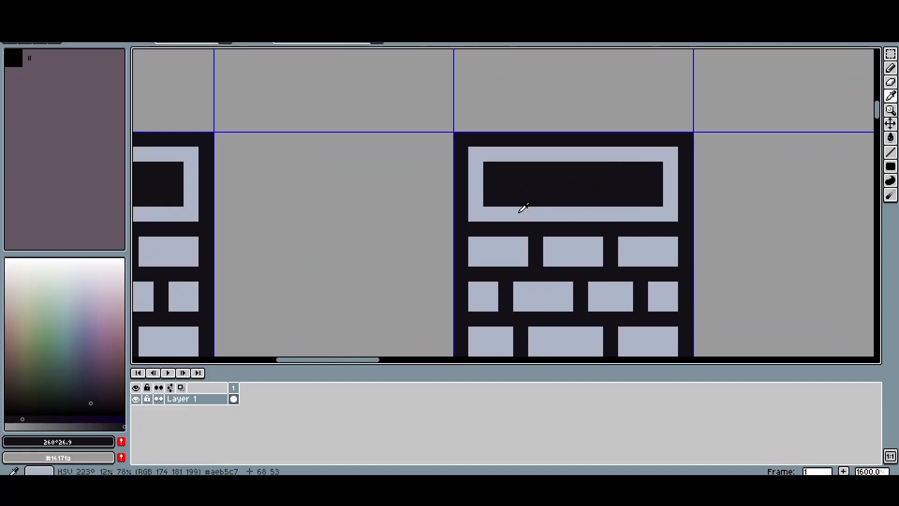
alt+click(521, 211)
drag(494, 200, 567, 200)
drag(657, 202, 580, 199)
mouse_move(495, 184)
mouse_down()
mouse_move(656, 188)
mouse_move(525, 195)
mouse_up()
alt+click(684, 196)
key(ctrl+z)
drag(685, 199, 475, 199)
click(519, 214)
click(566, 214)
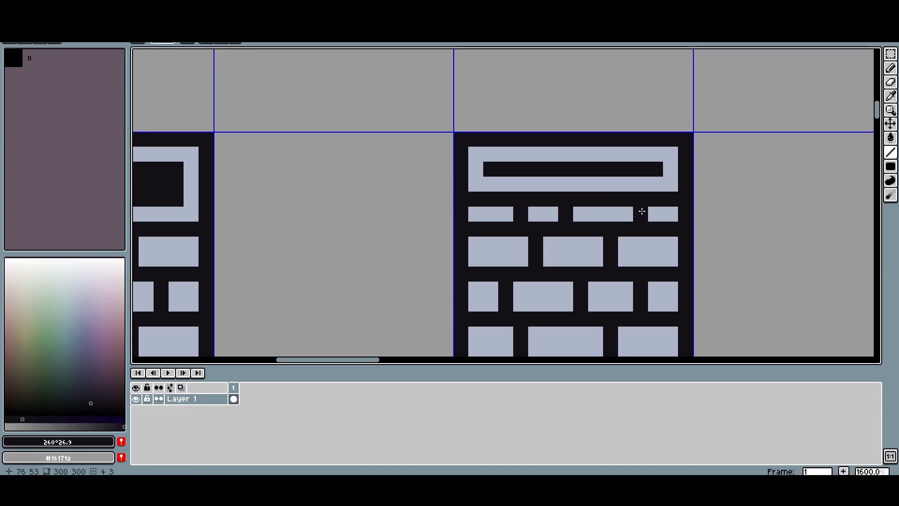
Step: Select the copied tile's grid cell and delete its contents, keeping only the original brick tile
scroll(641, 211, down, 3)
key(m)
double_click(613, 222)
scroll(625, 226, down, 1)
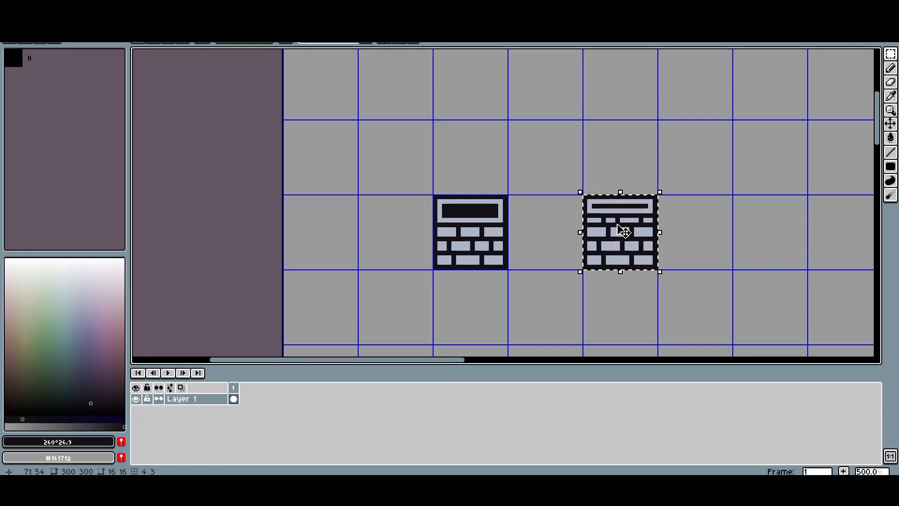
key(Delete)
scroll(439, 225, right, 2)
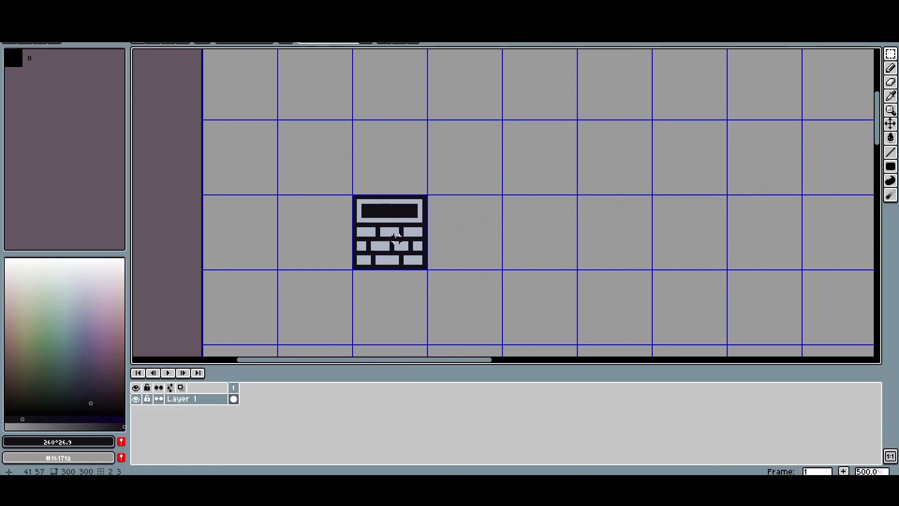
Step: Pick a fully saturated dark red and add it to the palette
drag(23, 418, 125, 419)
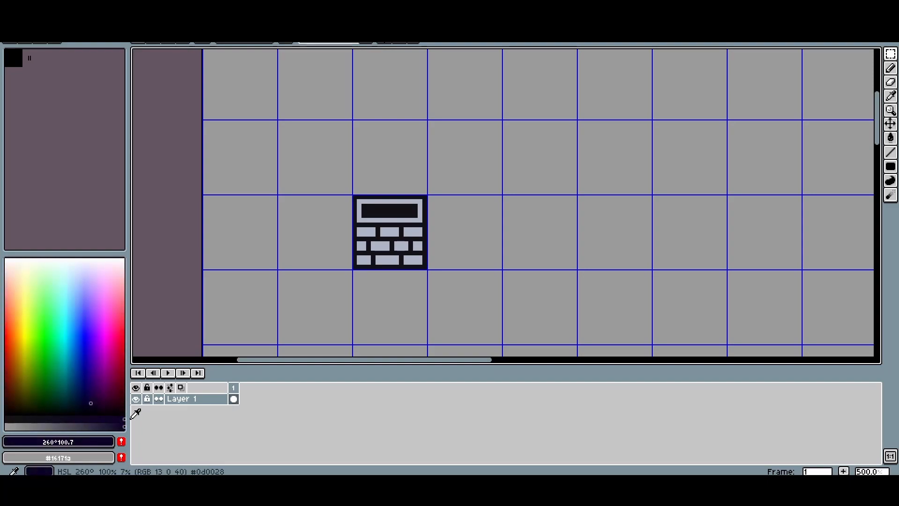
drag(85, 398, 6, 356)
click(122, 441)
Step: Try duller red and brown shades, return to the red swatch, and undo a test pencil stroke on the empty canvas
drag(114, 420, 58, 419)
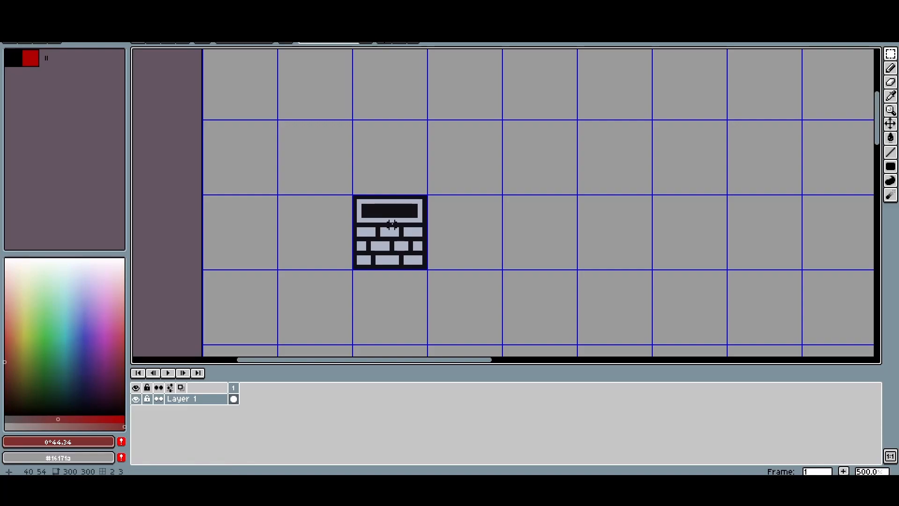
key(ctrl+a)
click(6, 342)
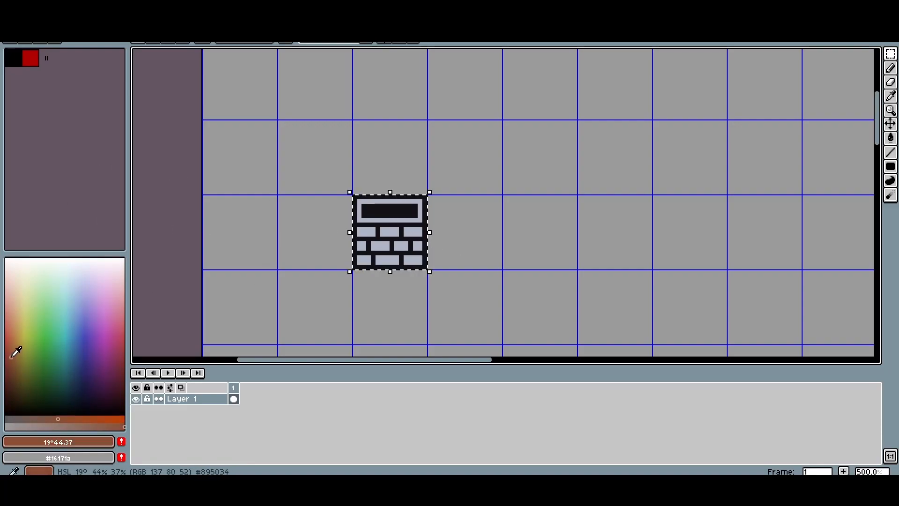
click(29, 60)
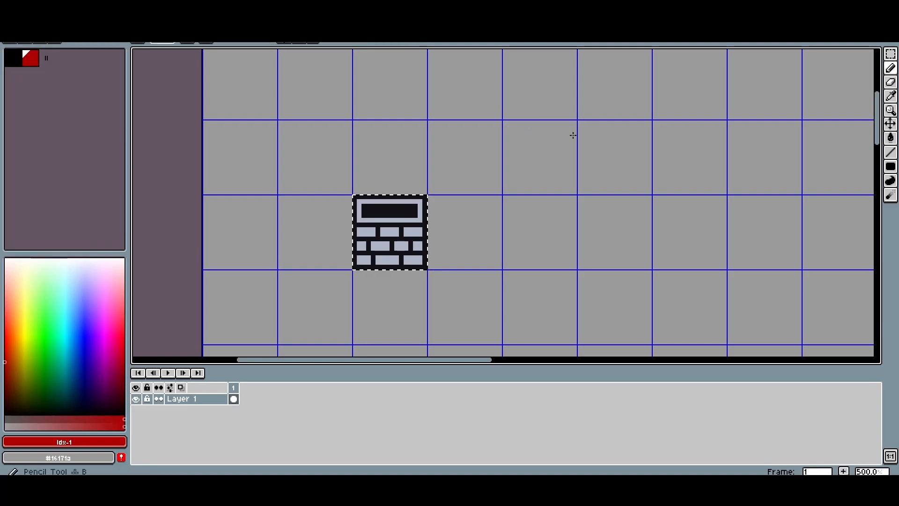
key(ctrl+d)
drag(546, 156, 525, 168)
key(ctrl+z)
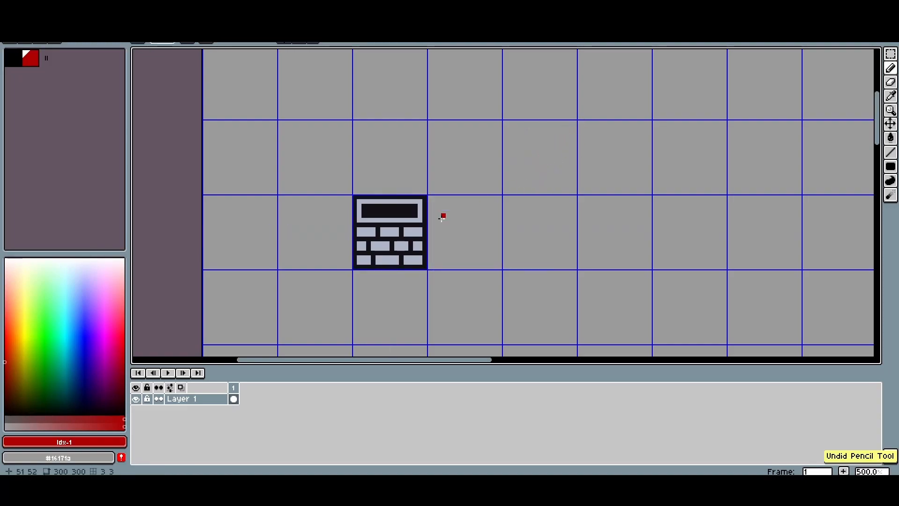
Step: Place three copies of the brick tile side by side, leaving one empty cell between them and the original
key(ctrl+a)
drag(401, 241, 552, 236)
scroll(388, 215, right, 2)
drag(484, 232, 632, 231)
click(555, 156)
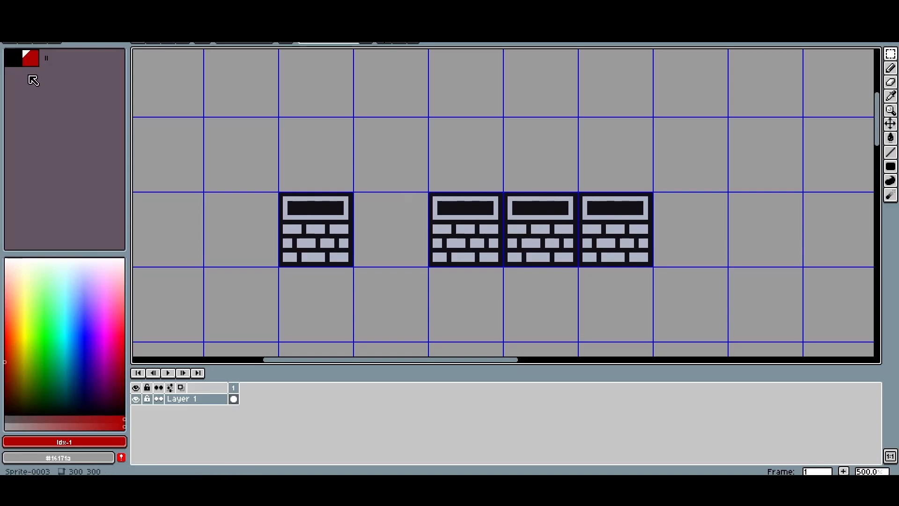
Step: Change the red palette swatch to a slightly brighter red
click(8, 346)
click(121, 442)
key(Delete)
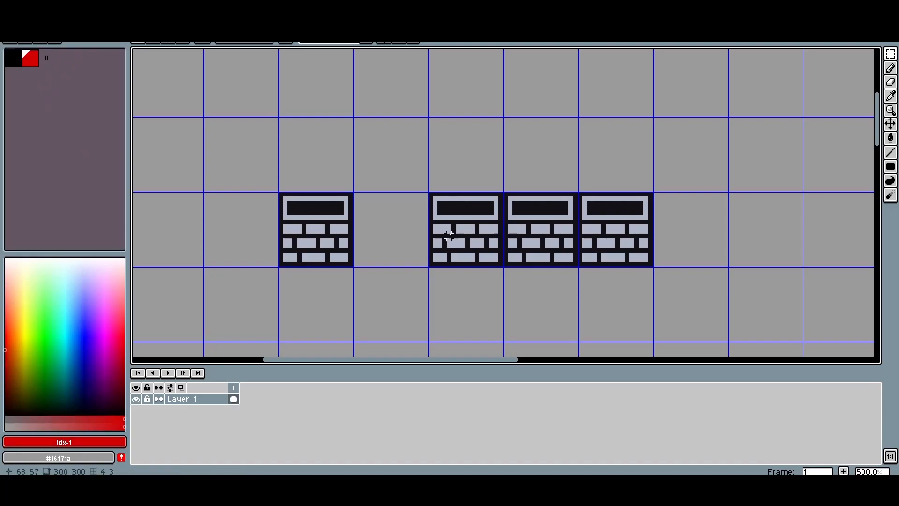
Step: Draw a straight red line across the brick rows of the three adjoining tiles and undo it
key(l)
drag(478, 234, 607, 234)
key(ctrl+z)
Step: Join the upper blocks of the first two adjoining tiles by continuing the light border and dark fill across their shared edge
scroll(523, 213, up, 1)
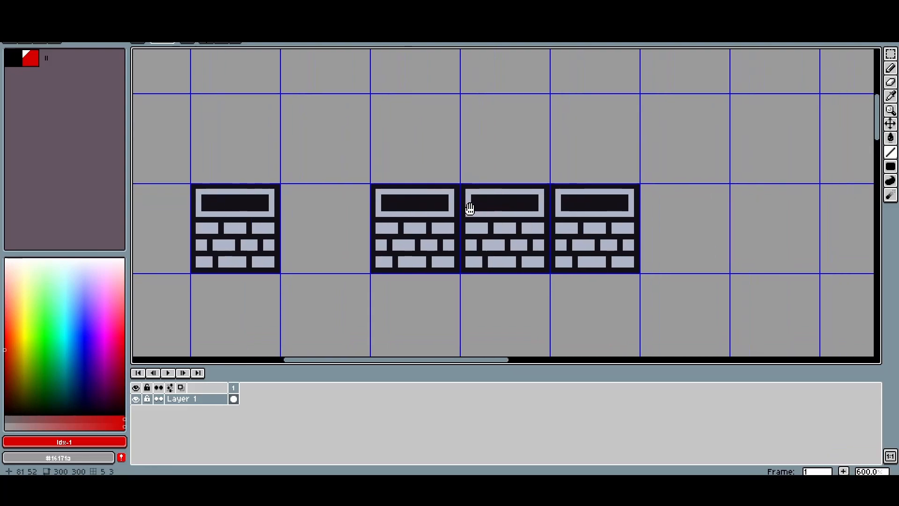
scroll(464, 204, up, 1)
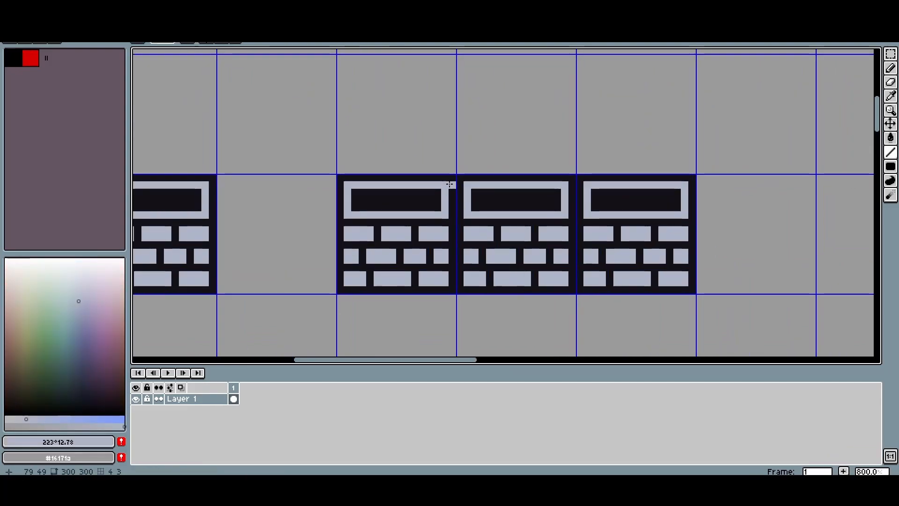
mouse_move(451, 192)
mouse_down()
mouse_move(450, 201)
mouse_move(460, 202)
mouse_up()
click(453, 194)
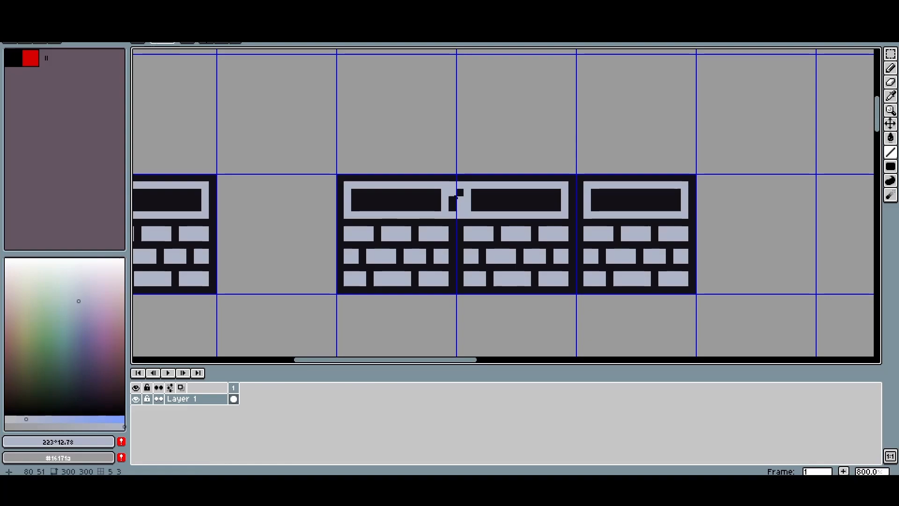
alt+click(430, 200)
key(b)
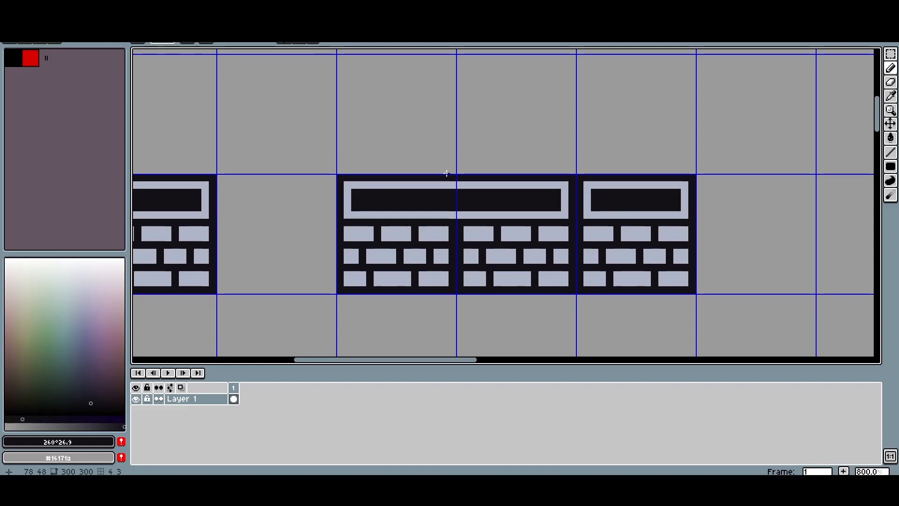
Step: Continue the light border and dark fill from the second tile's upper block into the third tile's
alt+click(564, 185)
drag(566, 185, 582, 185)
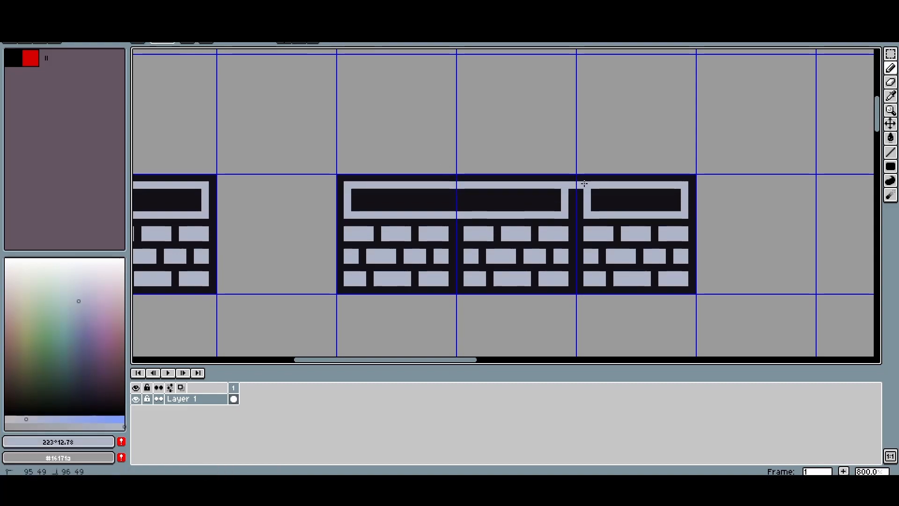
alt+click(567, 215)
mouse_move(567, 215)
mouse_down()
mouse_move(566, 194)
mouse_move(564, 207)
mouse_move(586, 205)
mouse_up()
alt+click(576, 196)
click(566, 194)
scroll(561, 210, down, 1)
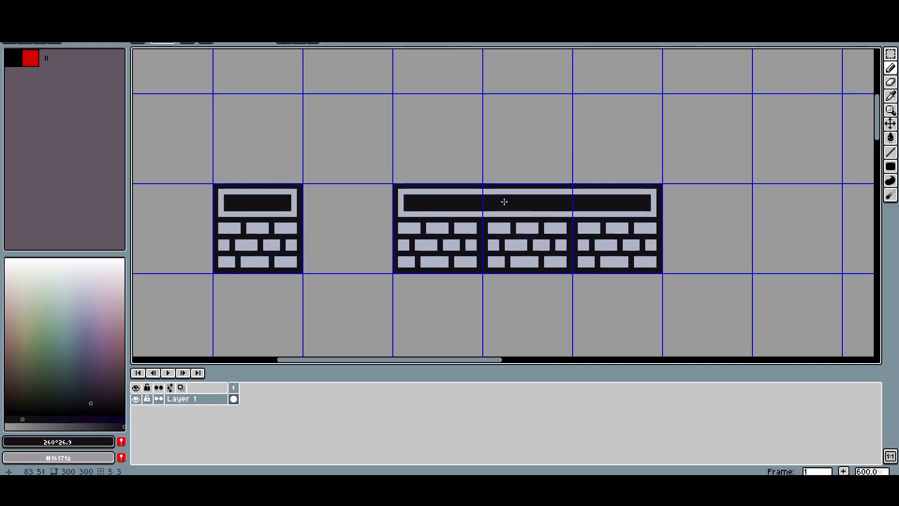
Step: Paint over the dark seams between the three tiles' brick rows with the bricks' light blue-gray
scroll(482, 235, up, 1)
alt+click(474, 228)
scroll(481, 226, up, 1)
click(480, 225)
drag(487, 231, 488, 222)
click(490, 254)
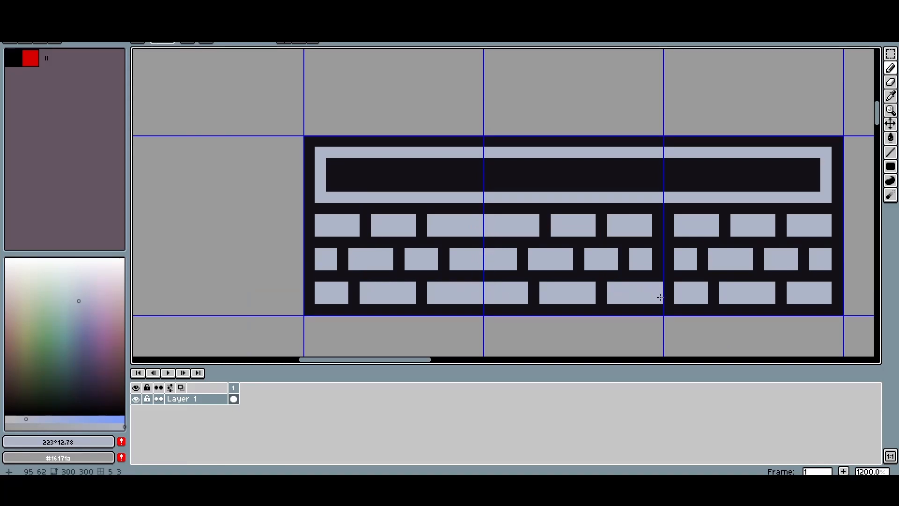
drag(654, 263, 670, 264)
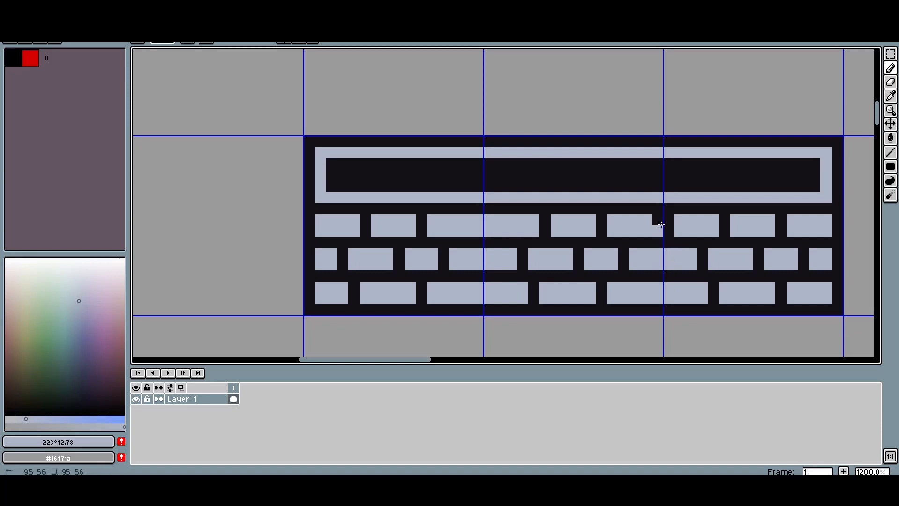
Step: Split the widest bricks in the first and third rows with dark dividers just beside the tile boundaries
scroll(669, 232, down, 2)
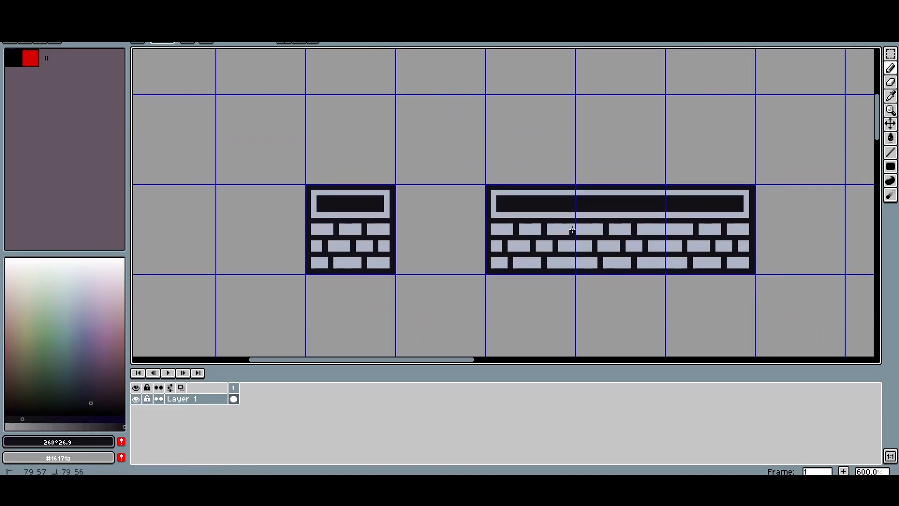
mouse_move(662, 261)
mouse_down()
mouse_move(424, 244)
mouse_move(474, 224)
mouse_up()
scroll(608, 256, up, 1)
scroll(421, 244, down, 1)
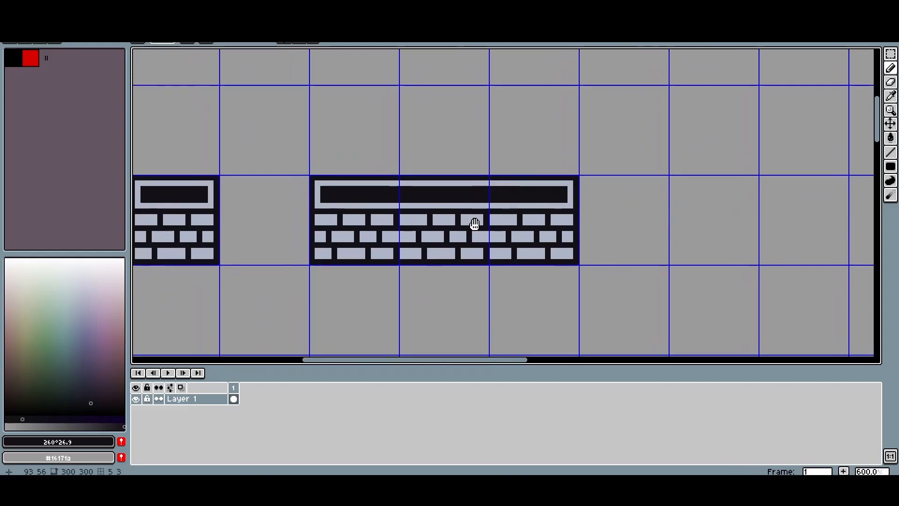
Step: Lengthen the joined wall to five tiles by shifting its right end tile and repeating the middle section
key(m)
double_click(526, 228)
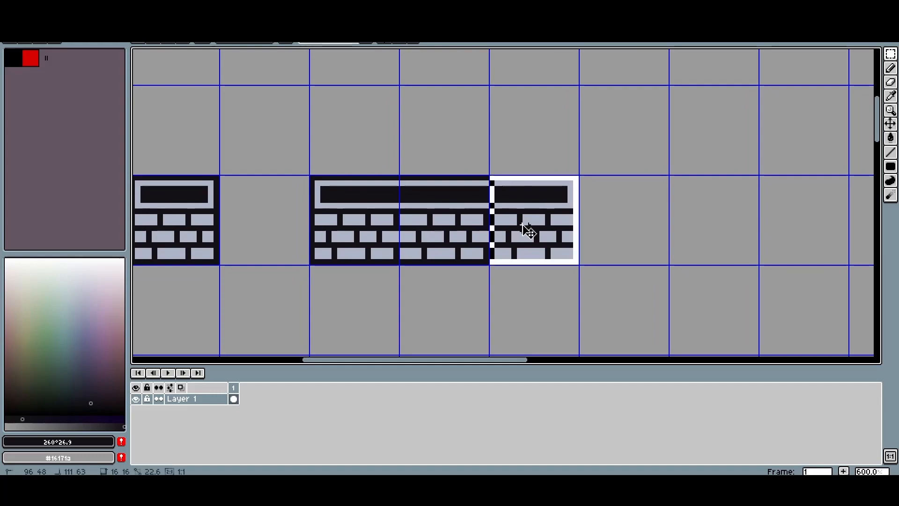
drag(530, 225, 620, 225)
double_click(449, 218)
drag(440, 219, 705, 216)
double_click(530, 203)
drag(533, 213, 626, 219)
click(604, 149)
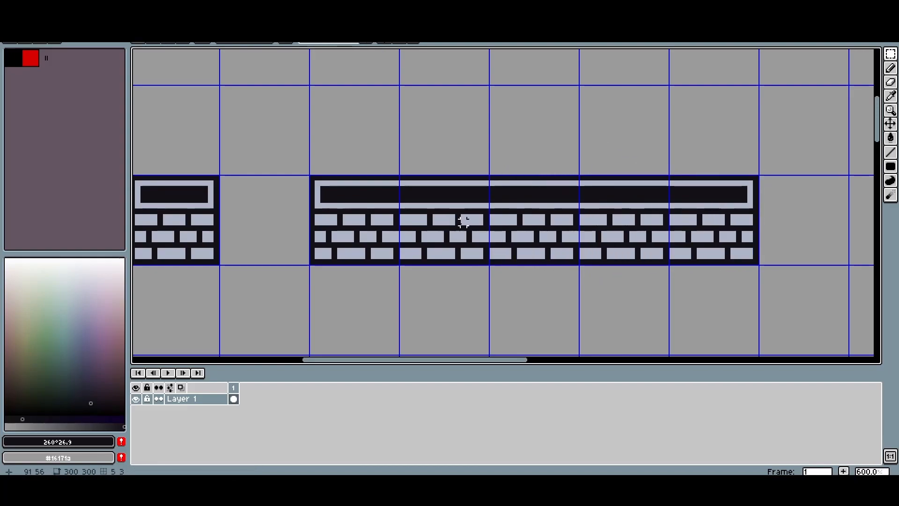
Step: Draw a long freehand dark line in the empty area below the five-tile wall and undo it
scroll(459, 222, down, 1)
scroll(571, 222, down, 1)
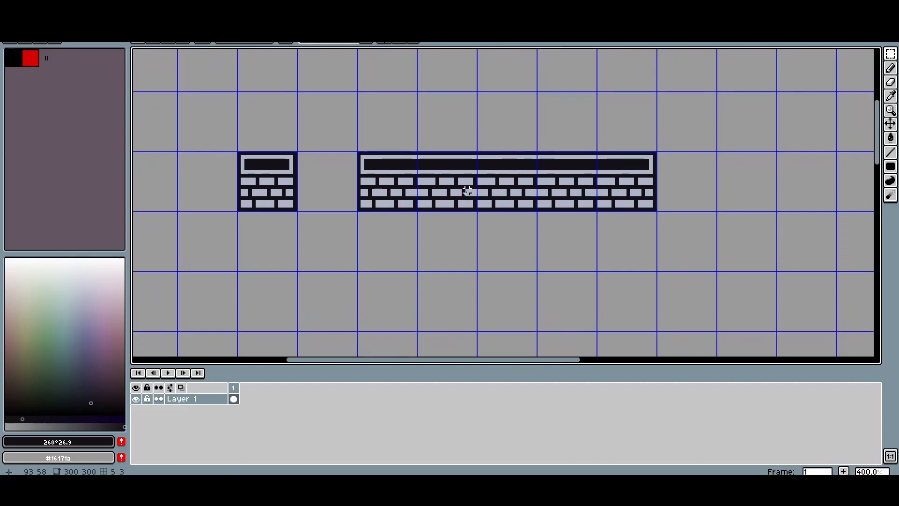
key(b)
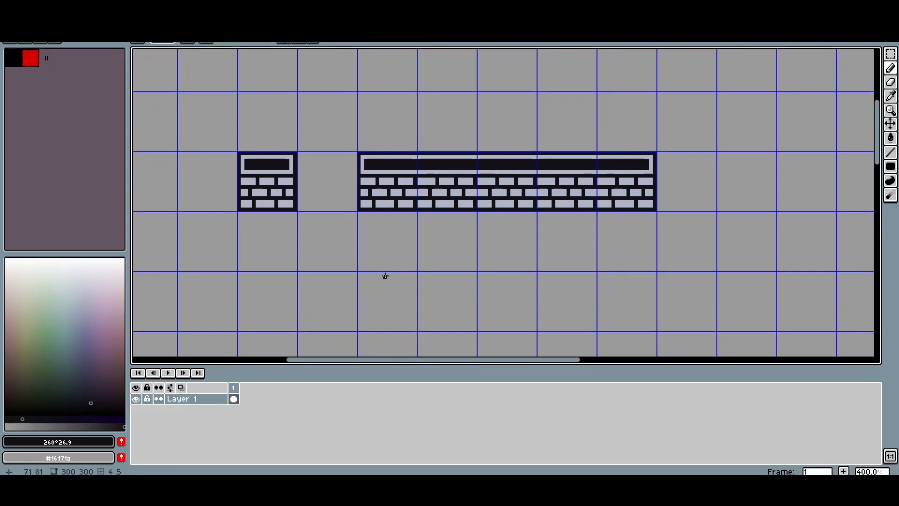
drag(394, 302, 625, 299)
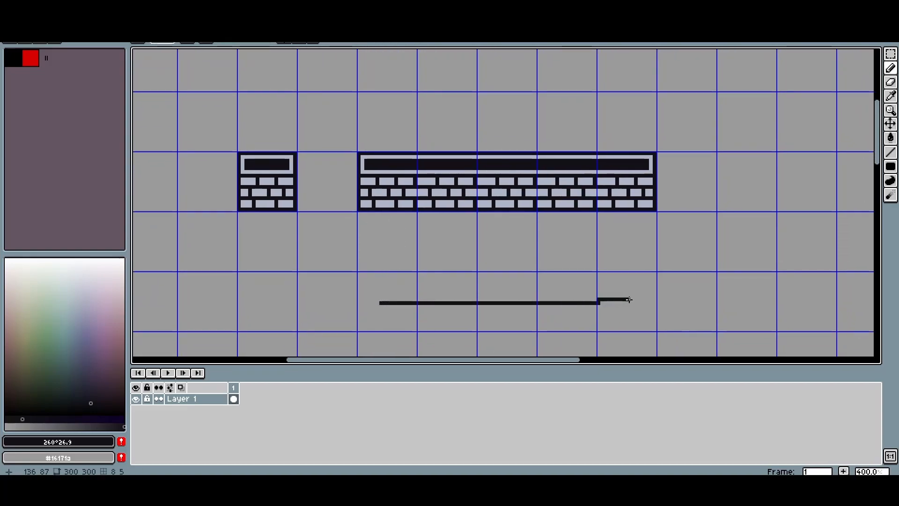
key(ctrl+z)
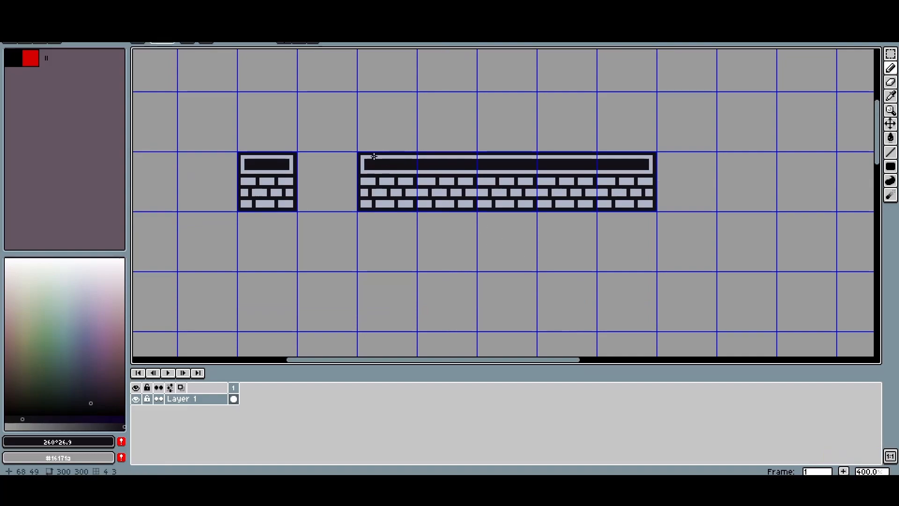
Step: Mark the five-tile wall's two ends and its middle section with freehand strokes, undoing each one
mouse_move(359, 133)
mouse_down()
mouse_move(331, 180)
mouse_move(302, 124)
mouse_up()
key(ctrl+z)
click(31, 58)
drag(377, 141, 367, 115)
key(ctrl+z)
drag(632, 146, 641, 139)
key(ctrl+z)
drag(396, 183, 625, 183)
key(ctrl+z)
Step: Shorten the wall to three tiles by deleting two middle tiles and moving the end tile back against the rest
key(m)
double_click(571, 194)
key(Delete)
double_click(509, 188)
key(Delete)
double_click(638, 187)
drag(638, 186, 520, 186)
Step: Move the three-tile wall one grid cell so it sits directly beside the single tile
drag(310, 112, 621, 268)
drag(424, 181, 364, 181)
click(224, 205)
Step: Copy the single tile into the empty area past the three-tile wall, leaving two empty grid cells between them
drag(218, 201, 293, 272)
drag(349, 244, 702, 241)
click(650, 182)
drag(669, 187, 448, 179)
scroll(497, 187, up, 1)
drag(499, 206, 489, 165)
scroll(490, 164, up, 1)
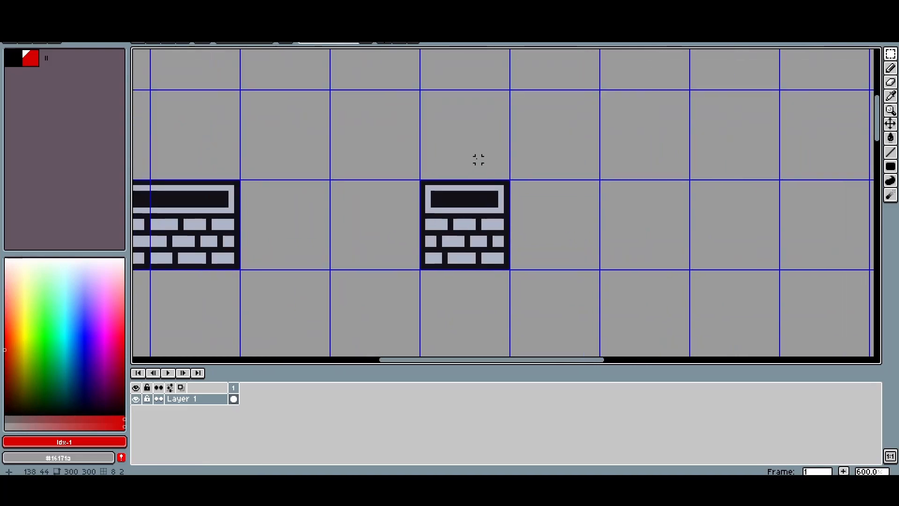
Step: Scribble freehand red marks above and on the copied tile, undoing each one
key(b)
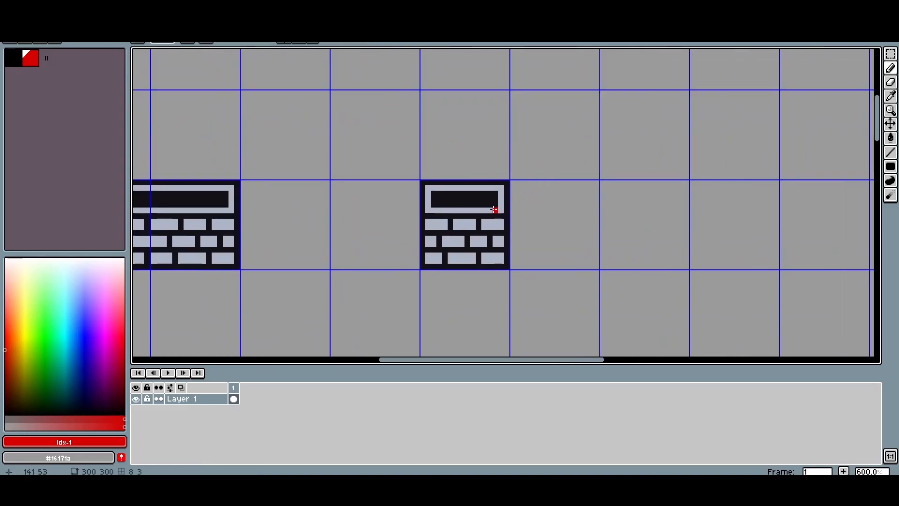
mouse_move(443, 119)
mouse_down()
mouse_move(472, 129)
mouse_move(504, 122)
mouse_up()
key(ctrl+z)
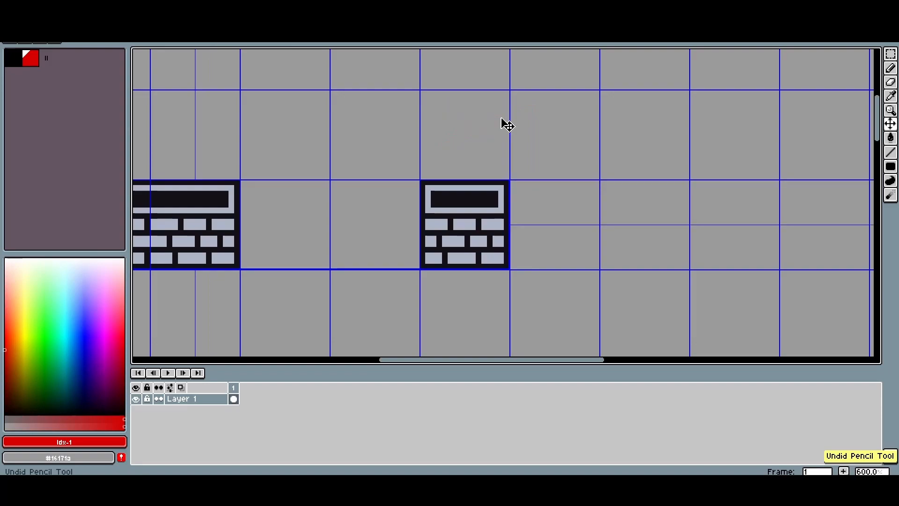
drag(443, 209, 478, 199)
key(ctrl+z)
key(ctrl+z)
drag(450, 233, 484, 256)
drag(445, 249, 483, 233)
key(ctrl+z)
key(ctrl+z)
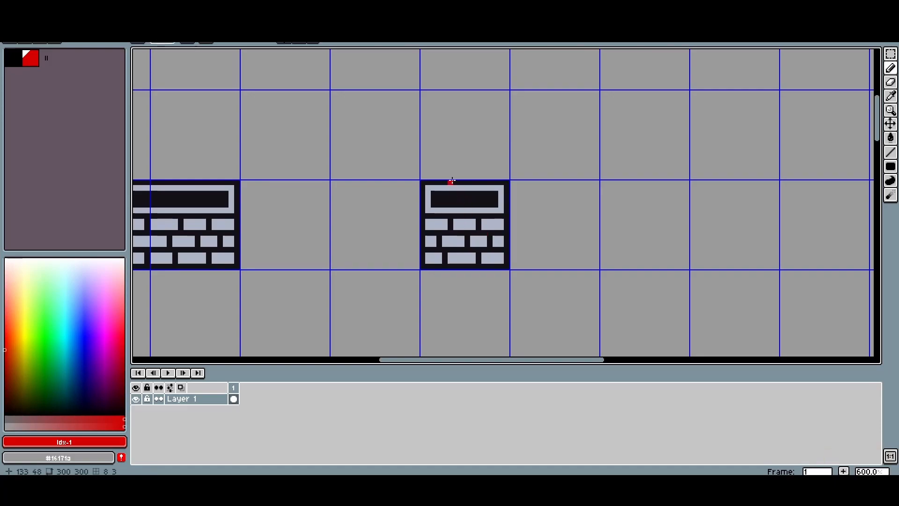
Step: Draw a dark rectangle outline filling the 16 × 16 grid cell directly above the copied tile
alt+click(461, 180)
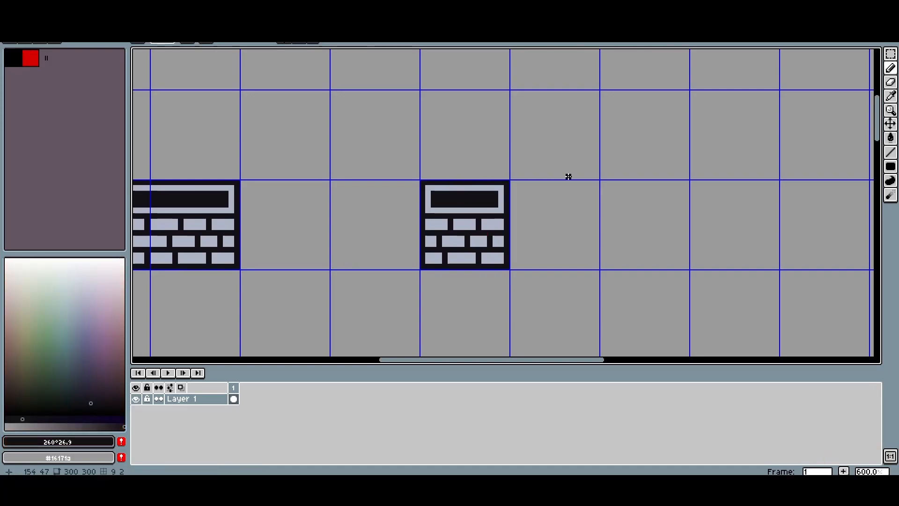
drag(890, 166, 833, 166)
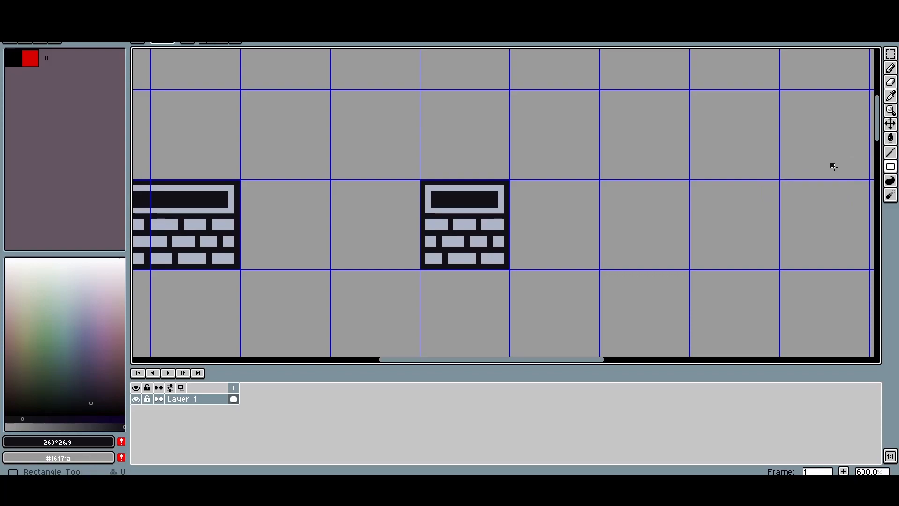
drag(513, 93, 599, 178)
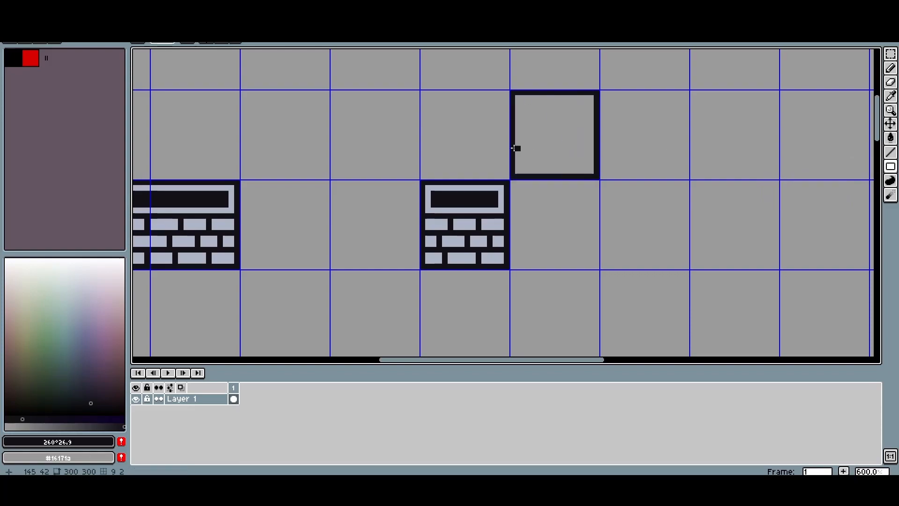
key(ctrl+z)
drag(423, 92, 507, 177)
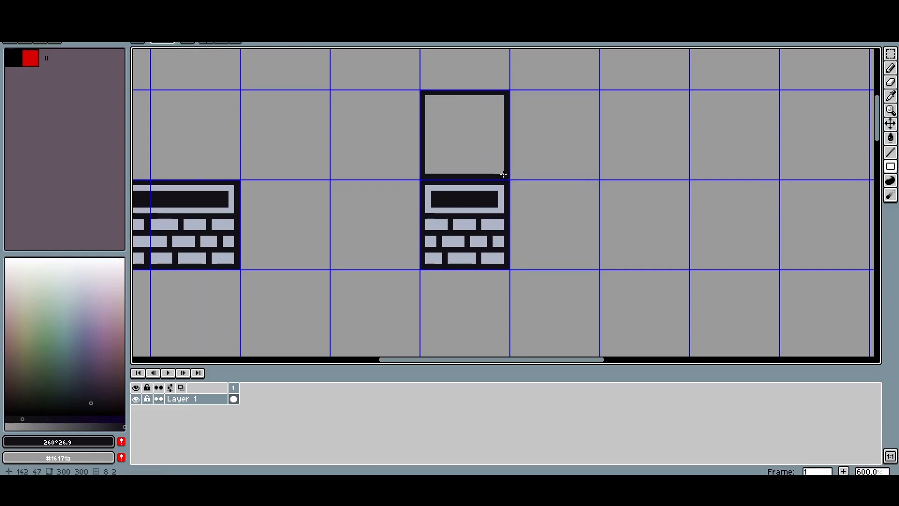
Step: Fill the outlined square above the copied tile with the bricks' light blue-gray
alt+click(458, 209)
key(g)
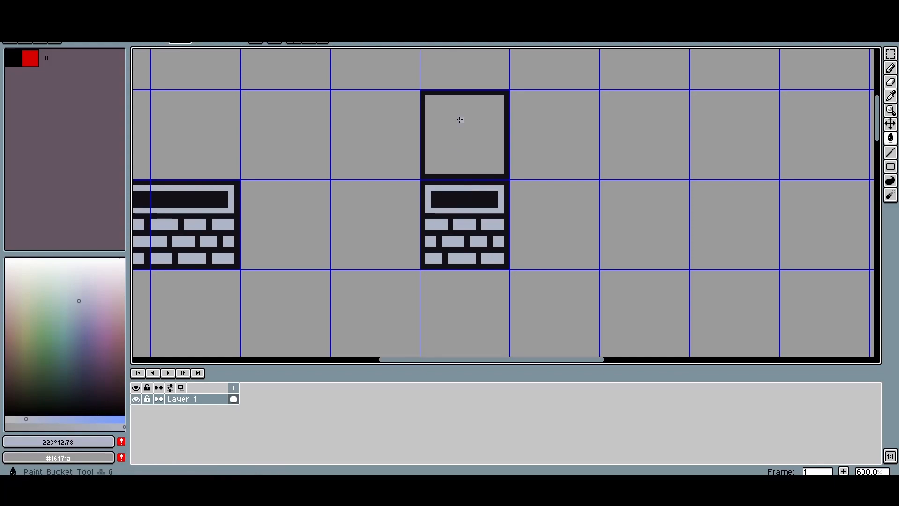
click(459, 119)
click(377, 94)
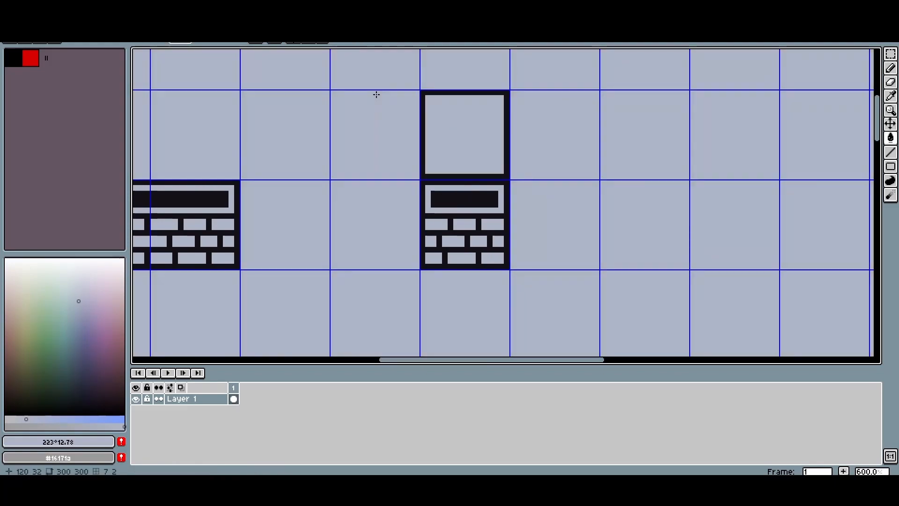
key(ctrl+z)
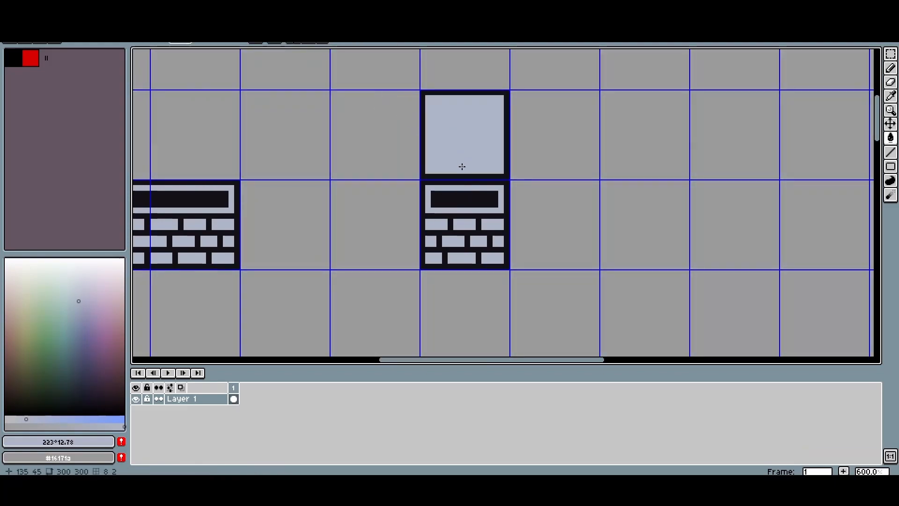
Step: Draw a filled dark square of about 12 × 12 pixels inside the light square, leaving a one-pixel light border
scroll(460, 176, up, 1)
key(i)
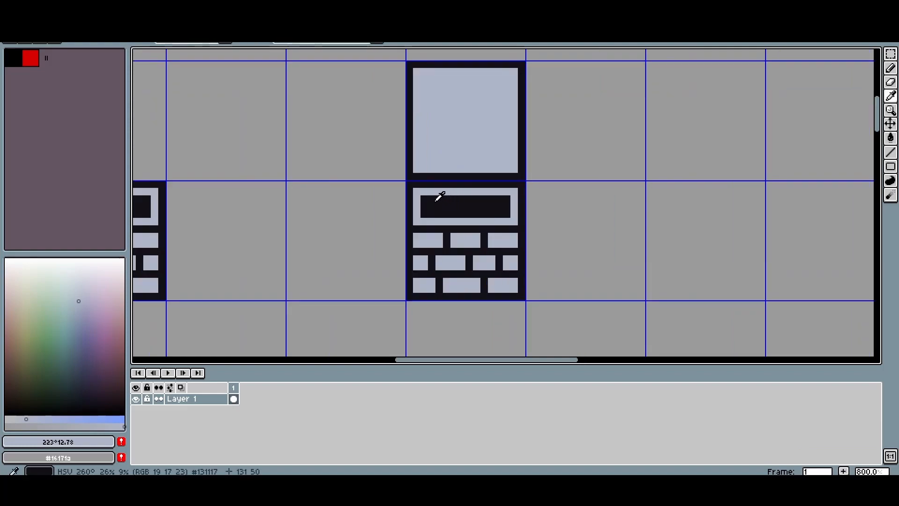
alt+click(437, 199)
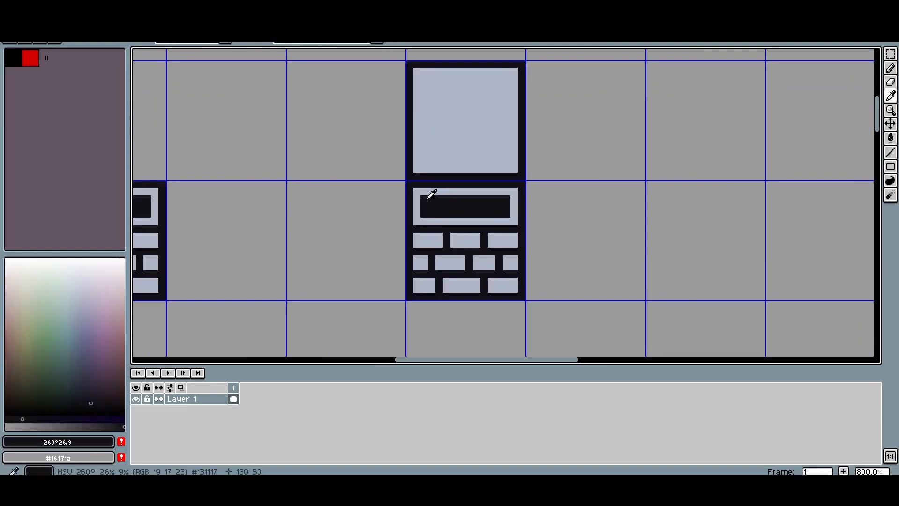
key(u)
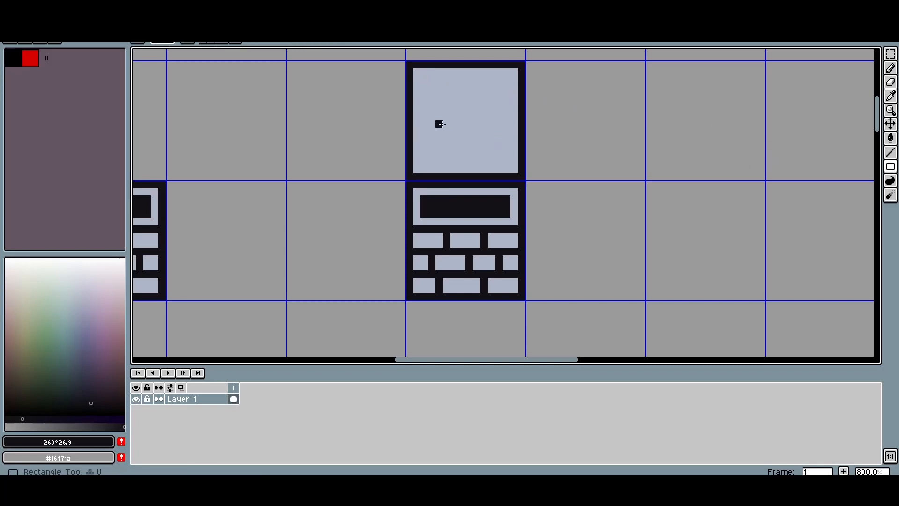
click(894, 170)
click(848, 169)
drag(424, 79, 510, 163)
scroll(501, 154, down, 1)
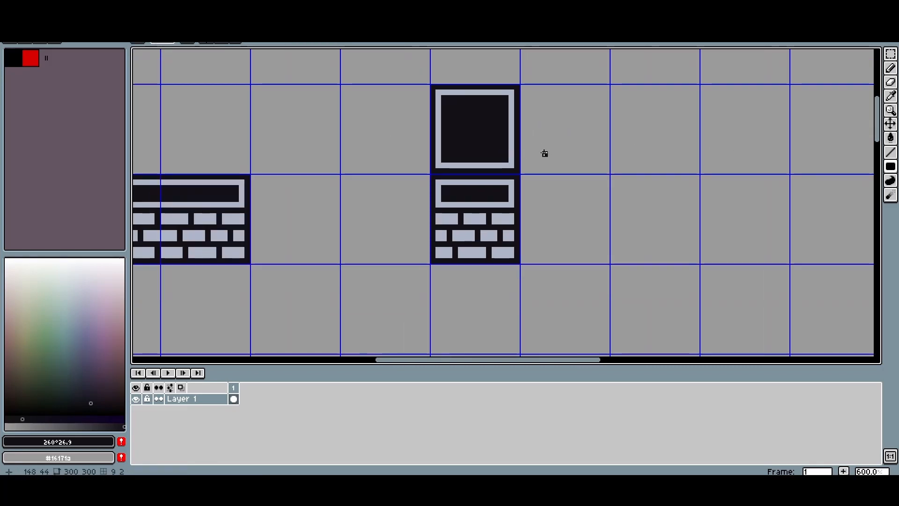
key(m)
double_click(484, 142)
key(ctrl+d)
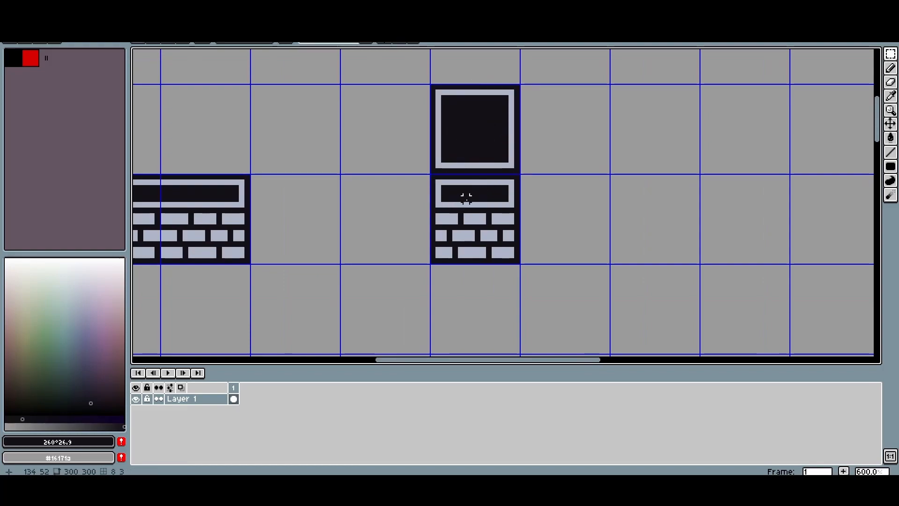
Step: Merge the square with the brick tile's top frame by extending the light side borders and painting the cross-bars between them dark
scroll(447, 164, up, 1)
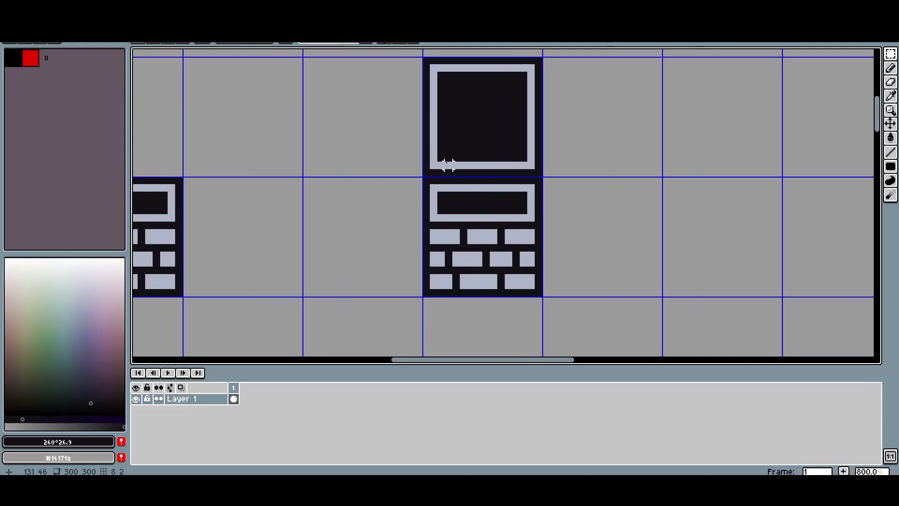
scroll(435, 163, up, 2)
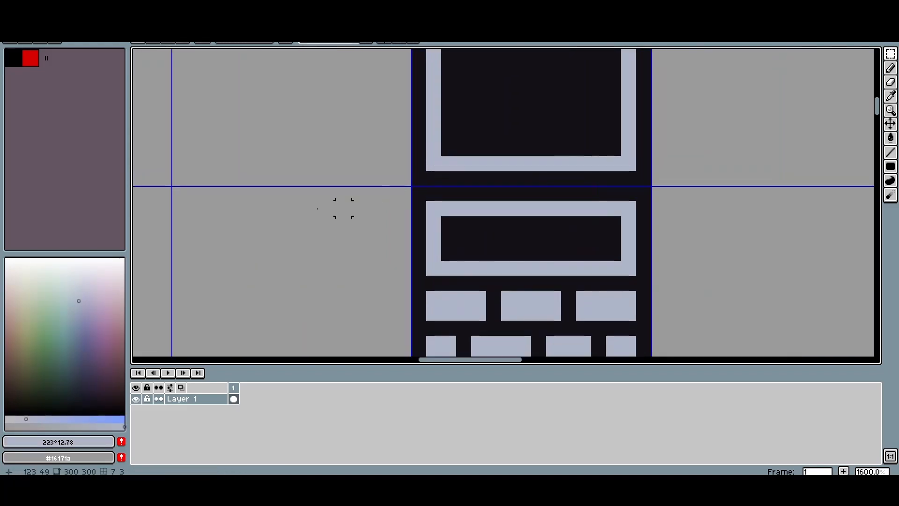
scroll(292, 206, down, 2)
drag(288, 206, 553, 189)
drag(396, 195, 265, 183)
scroll(561, 138, up, 1)
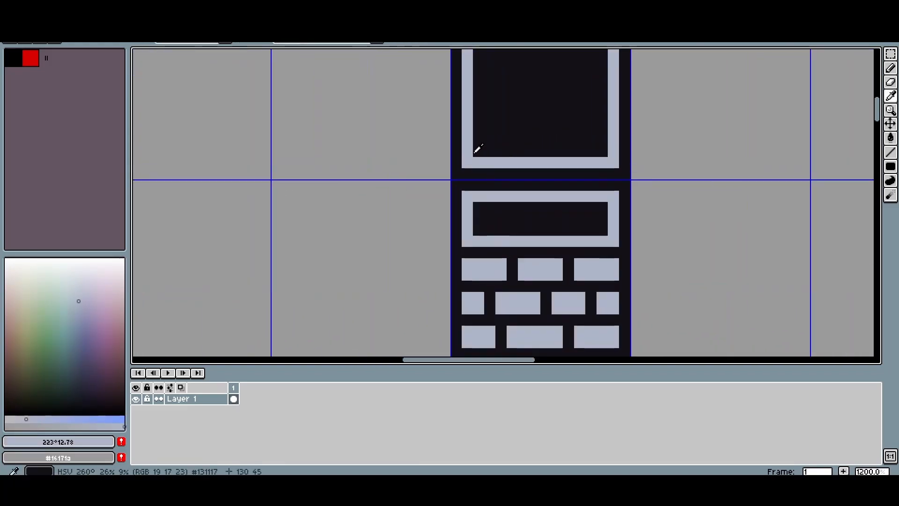
key(u)
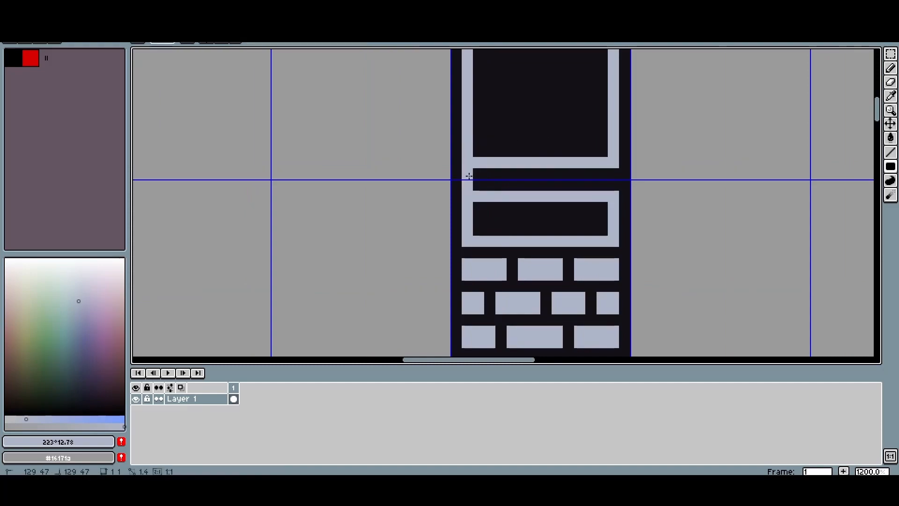
drag(614, 173, 613, 185)
alt+click(574, 174)
drag(478, 162, 472, 199)
scroll(482, 197, down, 3)
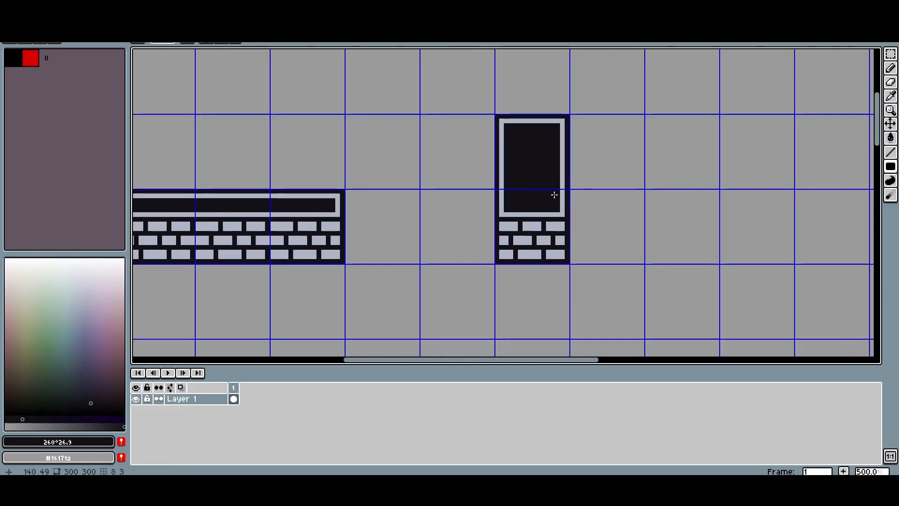
Step: Copy the column's upper tile into the cell directly above it to make the column three tiles tall
key(m)
double_click(438, 188)
drag(528, 147, 518, 183)
mouse_move(416, 202)
mouse_down()
mouse_move(417, 128)
mouse_move(417, 202)
mouse_up()
click(366, 175)
drag(356, 186, 325, 185)
double_click(439, 192)
click(372, 140)
Step: Draw a freehand red cross on the column's middle tile and undo it
scroll(434, 201, up, 1)
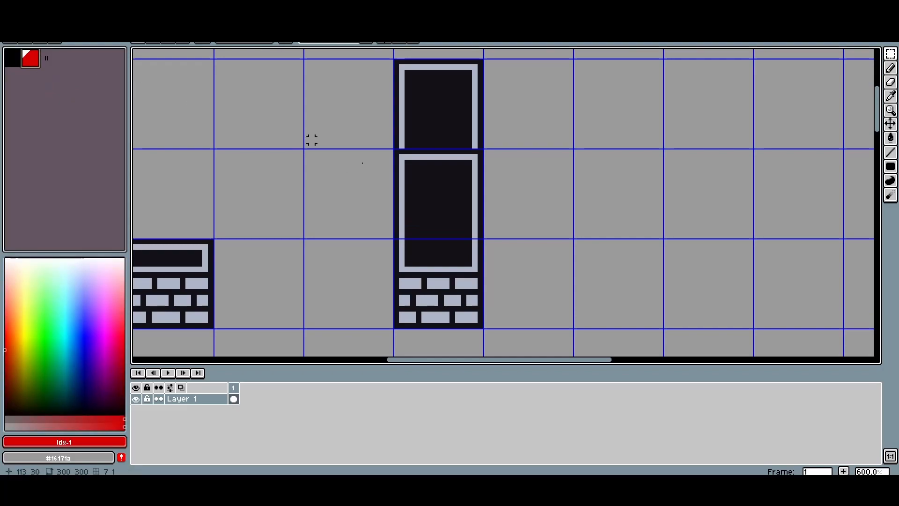
key(b)
drag(422, 186, 462, 205)
drag(452, 185, 414, 208)
key(ctrl+z)
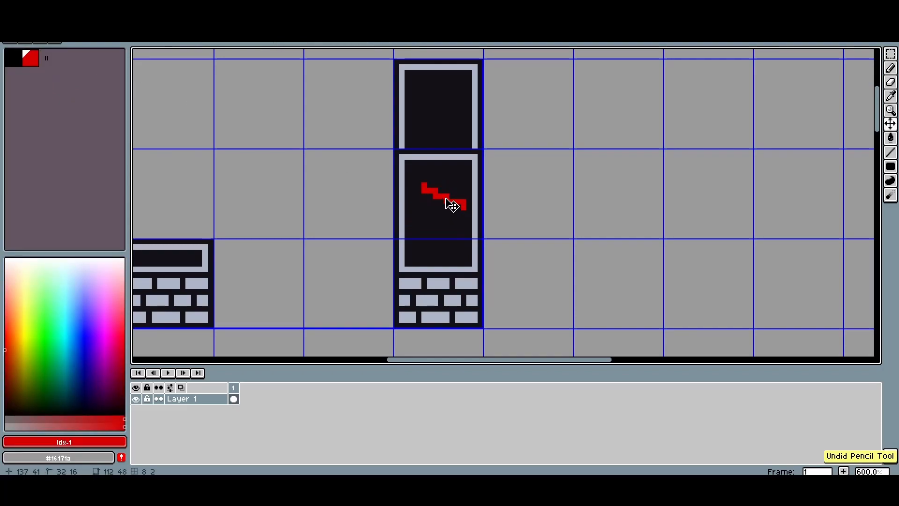
key(ctrl+z)
Step: Join the column's upper two tiles by extending the light side borders across the seam and painting the light cross-bar dark
scroll(405, 153, up, 2)
click(399, 149)
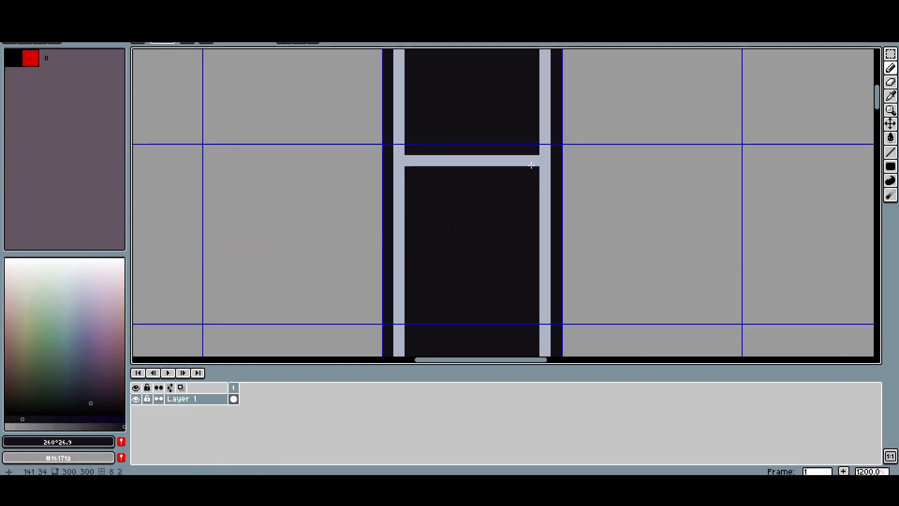
drag(533, 161, 415, 158)
scroll(415, 157, down, 2)
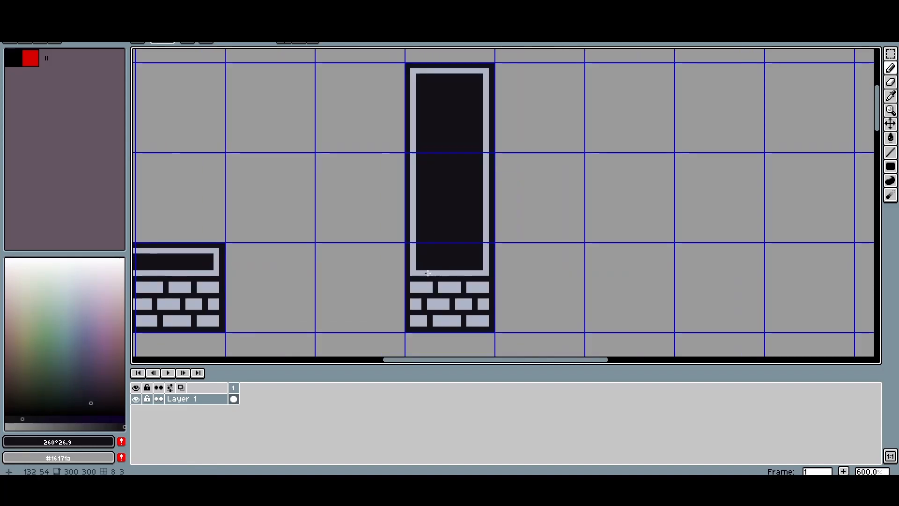
alt+click(423, 239)
alt+click(458, 232)
drag(424, 240, 459, 240)
scroll(463, 166, down, 3)
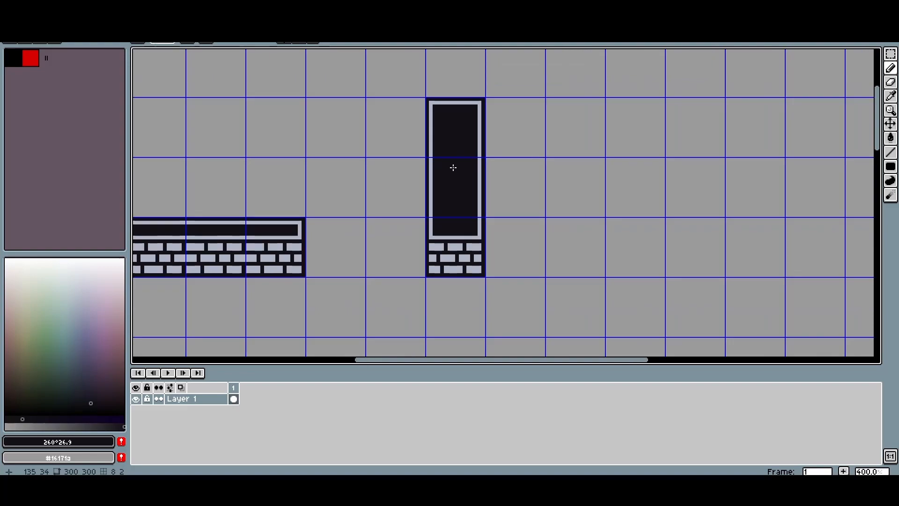
Step: Move the three-tile column directly above the single tile beside the horizontal wall
drag(411, 90, 531, 260)
drag(383, 211, 592, 251)
drag(679, 235, 389, 190)
click(319, 138)
drag(339, 172, 220, 158)
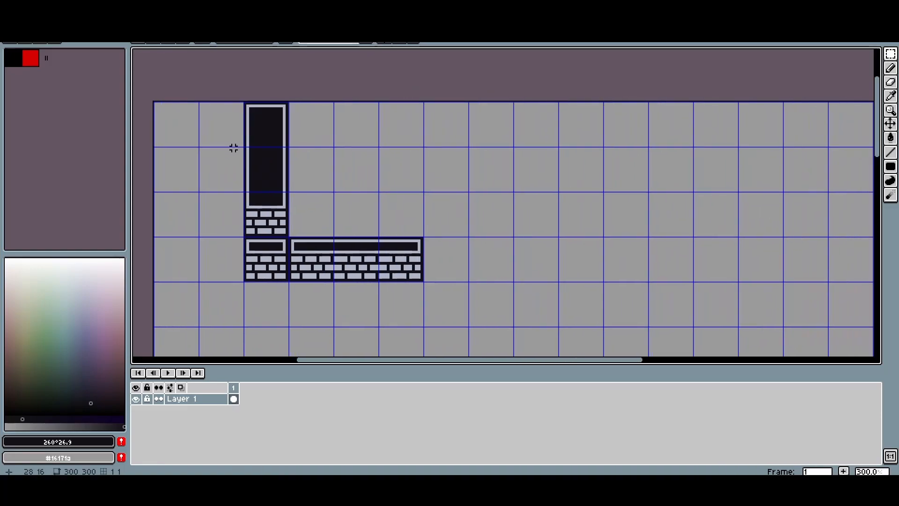
Step: Mark the vertical column with a red line and freehand circles around its ends, undoing every mark
click(33, 64)
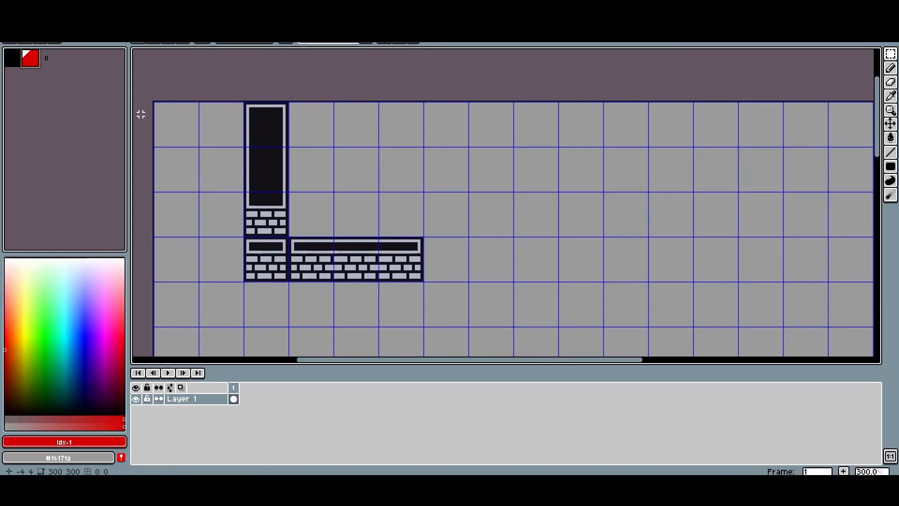
key(l)
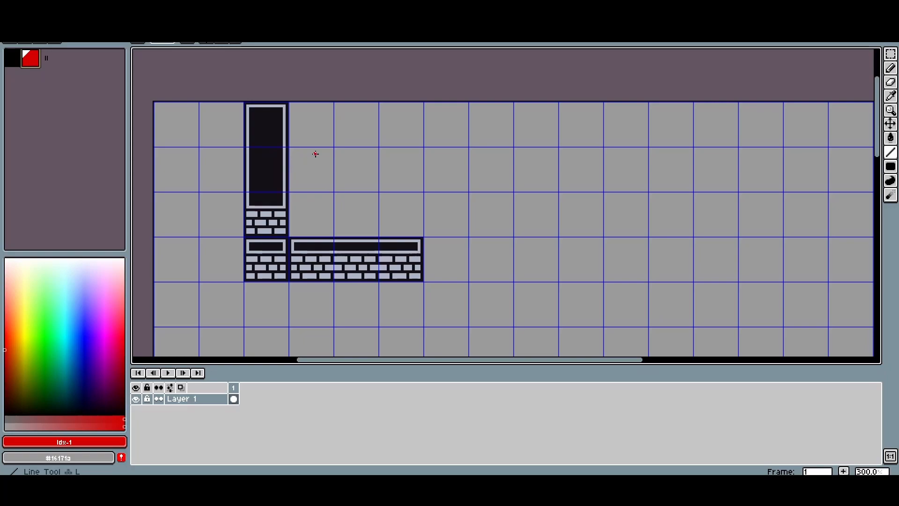
drag(265, 214, 272, 92)
key(ctrl+z)
key(b)
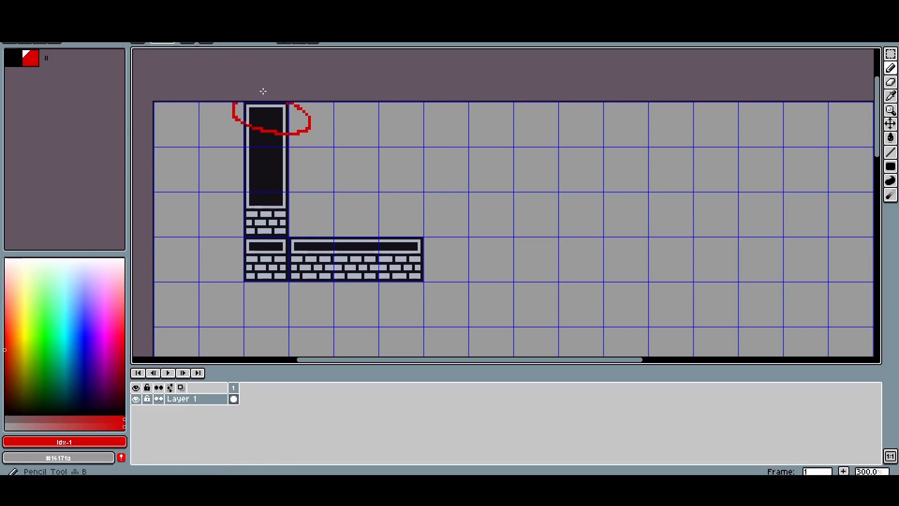
key(ctrl+z)
mouse_move(262, 211)
mouse_down()
mouse_move(262, 172)
mouse_move(273, 164)
mouse_move(279, 183)
mouse_move(254, 177)
mouse_move(289, 184)
mouse_move(207, 184)
mouse_up()
key(ctrl+z)
key(ctrl+z)
key(ctrl+z)
key(ctrl+z)
key(ctrl+z)
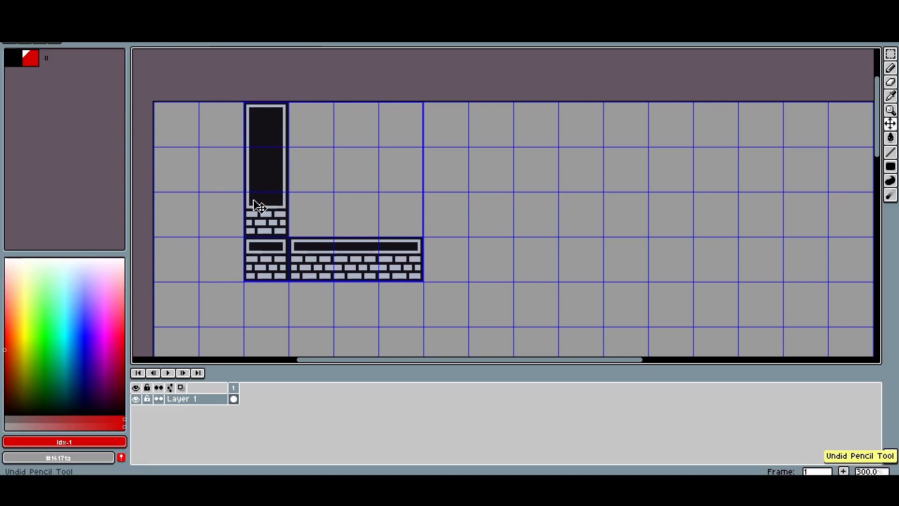
Step: Scribble red strokes over the bricks of the horizontal wall and the single tile, and undo them
drag(316, 260, 393, 261)
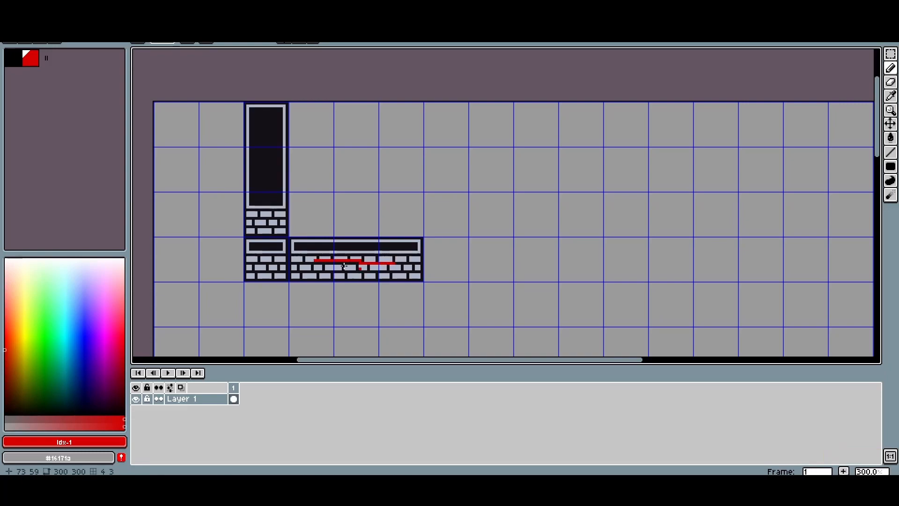
key(ctrl+z)
drag(266, 261, 259, 263)
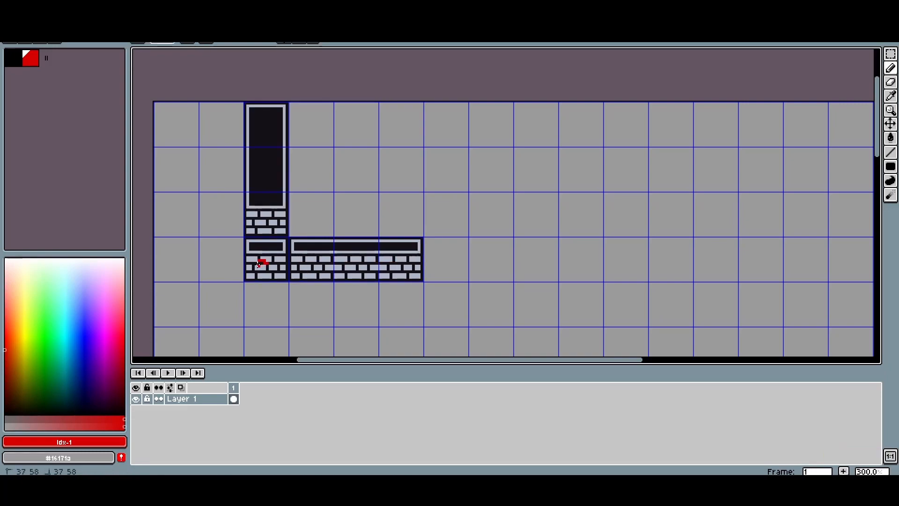
key(ctrl+z)
key(ctrl+z)
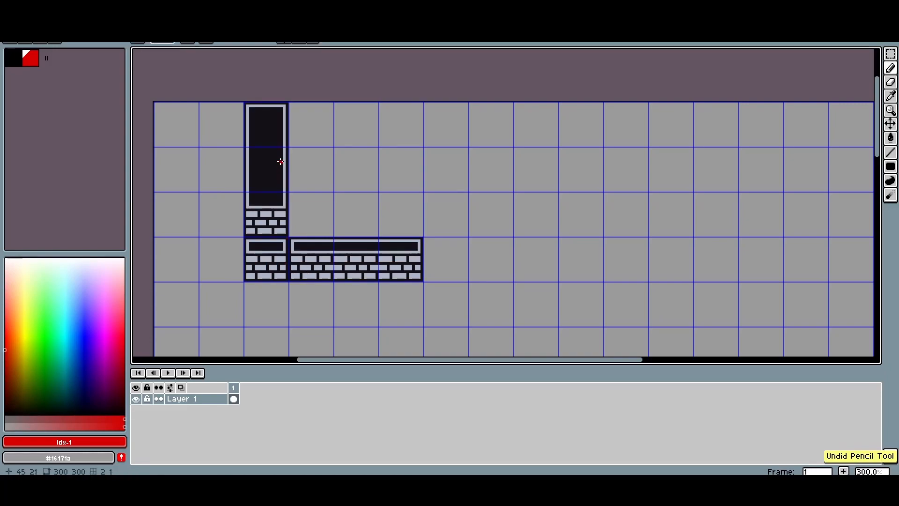
Step: Draw a red square divided by a cross into four cells in the empty area between the column and the wall
mouse_move(313, 125)
mouse_down()
mouse_move(407, 128)
mouse_move(395, 216)
mouse_move(403, 221)
mouse_move(305, 220)
mouse_move(298, 125)
mouse_move(310, 126)
mouse_move(355, 221)
mouse_up()
drag(308, 167, 406, 168)
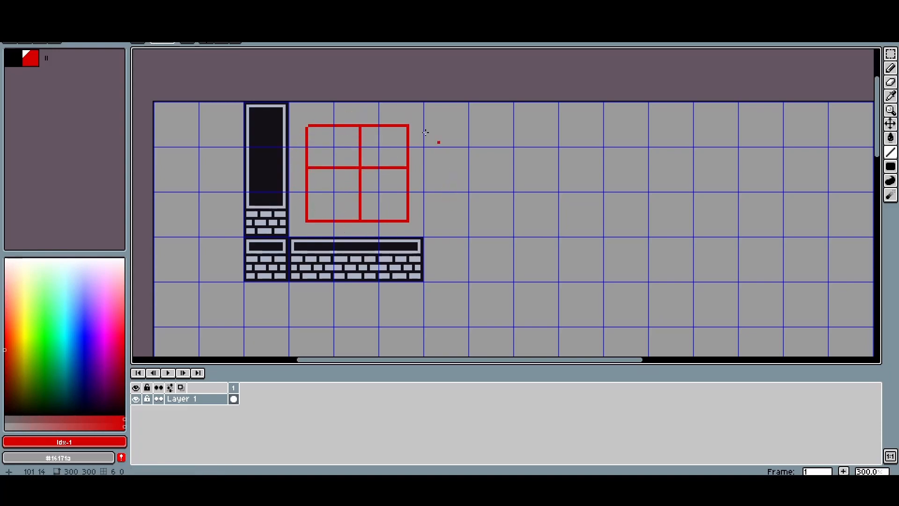
key(m)
double_click(275, 131)
drag(267, 124, 273, 127)
key(ctrl+c)
key(ctrl+v)
key(ctrl+z)
key(ctrl+z)
key(ctrl+z)
Step: Place two copies of the vertical column's top tile beyond the red square, in one row with one empty cell between them
double_click(267, 125)
key(ctrl+c)
key(ctrl+v)
drag(258, 125, 544, 158)
key(ctrl+d)
scroll(403, 150, up, 1)
key(ctrl+d)
drag(488, 168, 490, 167)
key(Delete)
scroll(485, 173, down, 1)
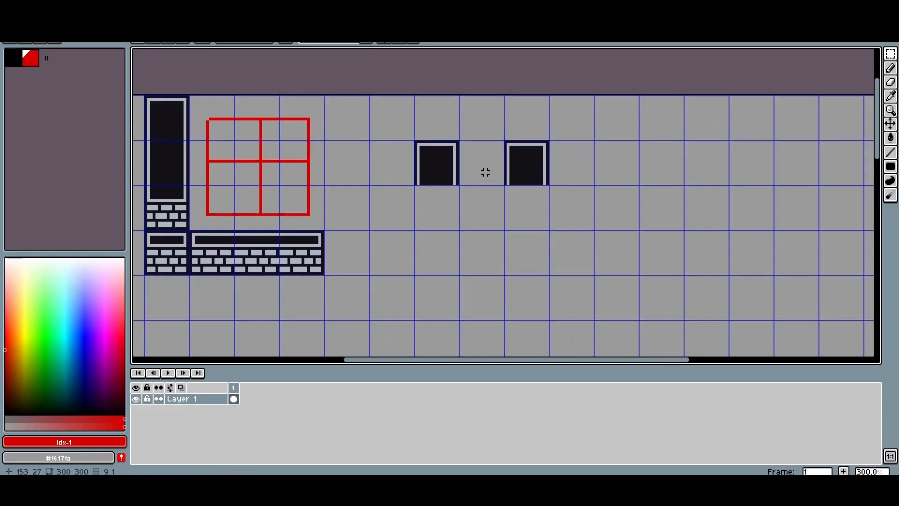
Step: Mark the red square's upper edge and the area around the two copied top tiles with red strokes, undoing every mark
drag(403, 209, 437, 207)
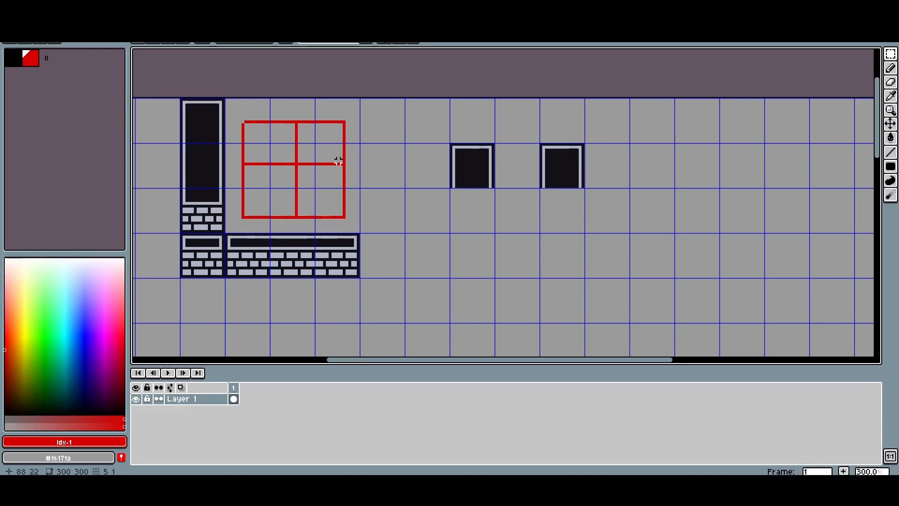
key(b)
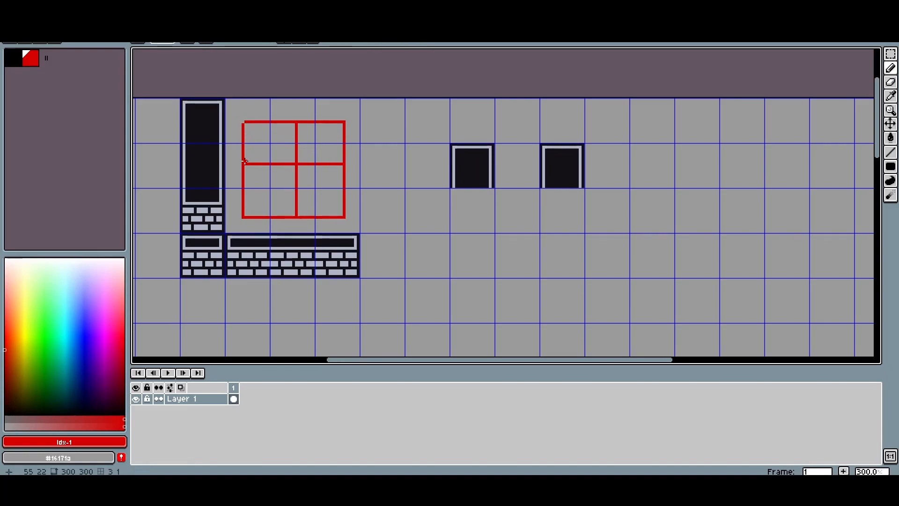
scroll(273, 120, up, 2)
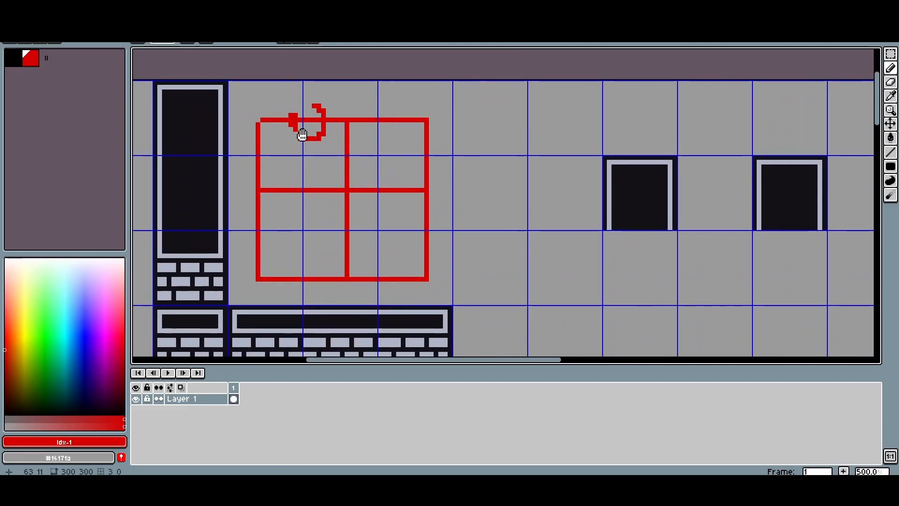
key(ctrl+z)
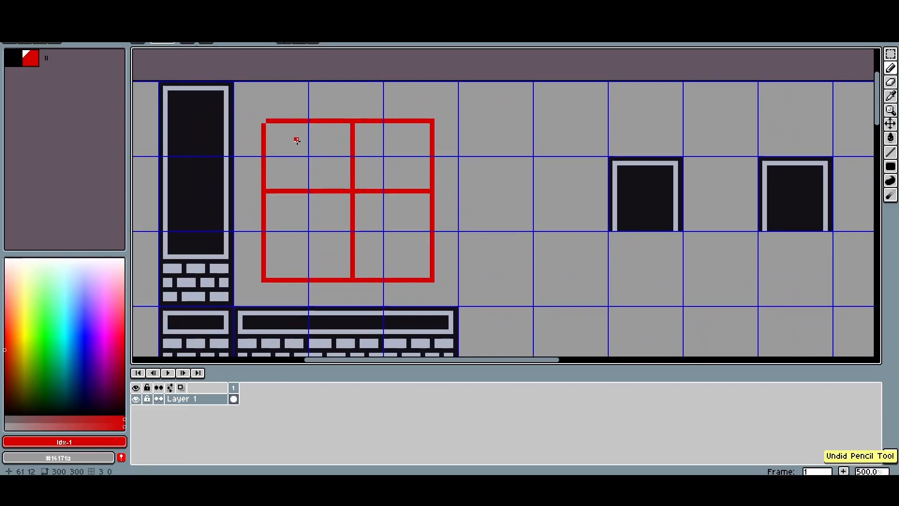
drag(641, 199, 651, 273)
key(ctrl+z)
key(ctrl+z)
drag(650, 196, 699, 201)
key(ctrl+z)
key(ctrl+z)
Step: Scribble a red stroke over the middle bricks of the horizontal wall and undo it
drag(344, 333, 412, 257)
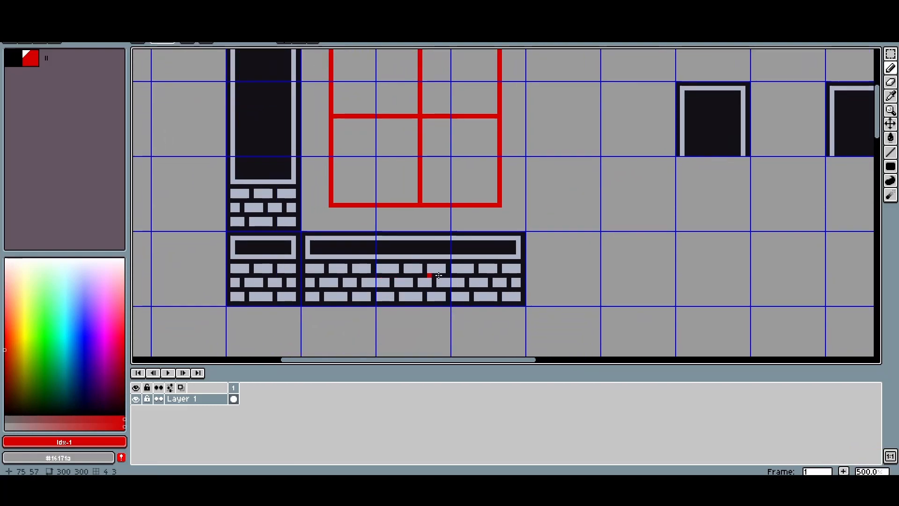
drag(406, 265, 442, 272)
key(ctrl+z)
key(ctrl+z)
key(ctrl+z)
Step: Copy the middle tile of the horizontal wall into the gap between the two copied column tops
key(m)
scroll(443, 273, down, 1)
drag(298, 295, 601, 174)
key(ctrl+d)
Step: Join the left column top's light border to the brick tile's two border lines and paint the divider between them dark, forming a corner
scroll(581, 124, up, 3)
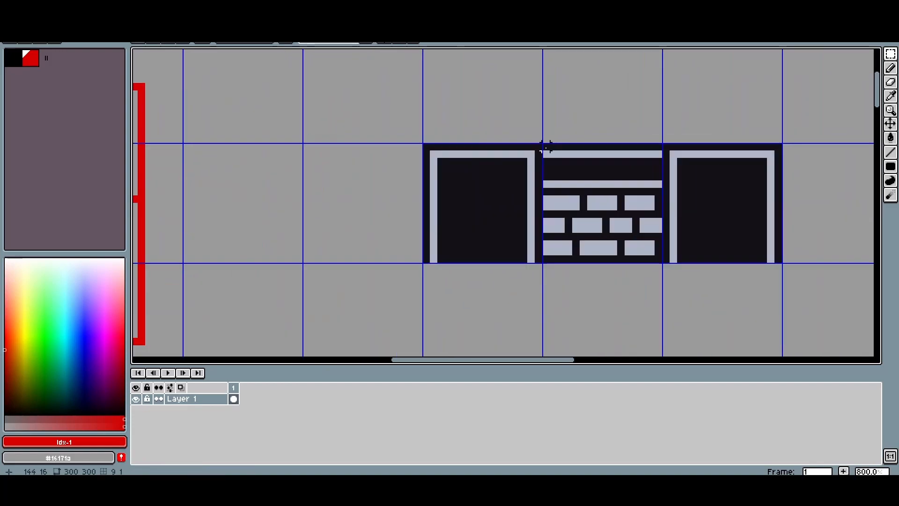
key(i)
click(550, 153)
key(m)
key(b)
click(539, 154)
click(538, 184)
key(i)
click(537, 165)
key(b)
drag(532, 162, 532, 169)
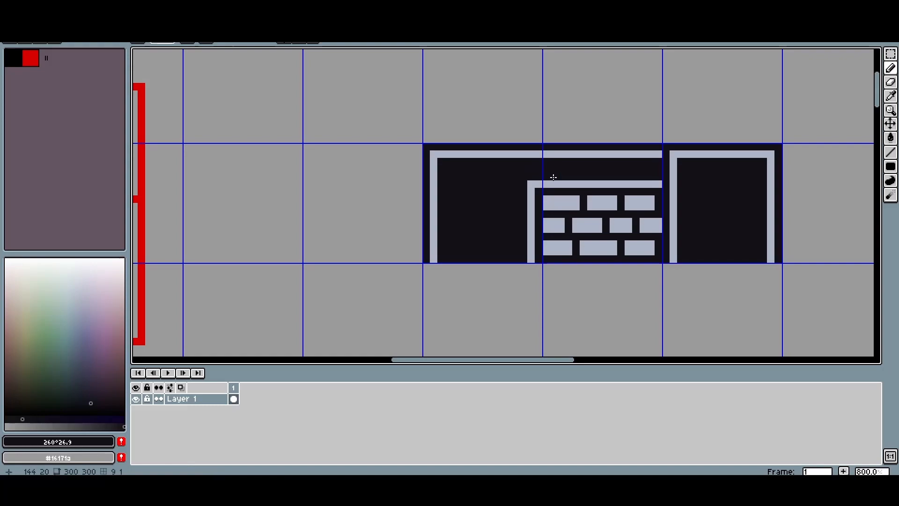
Step: Delete the unedited column top tile to the right of the brick tile
scroll(544, 176, down, 3)
key(m)
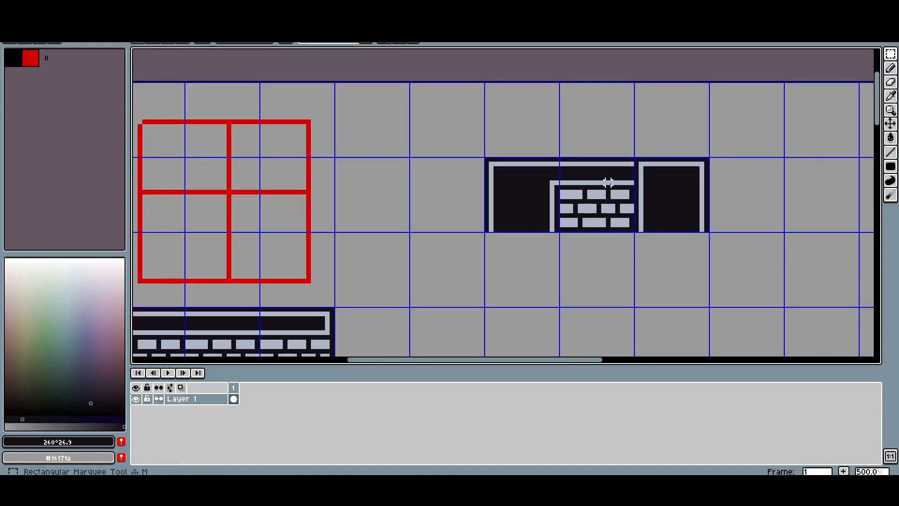
double_click(669, 197)
scroll(669, 196, down, 1)
scroll(632, 206, right, 3)
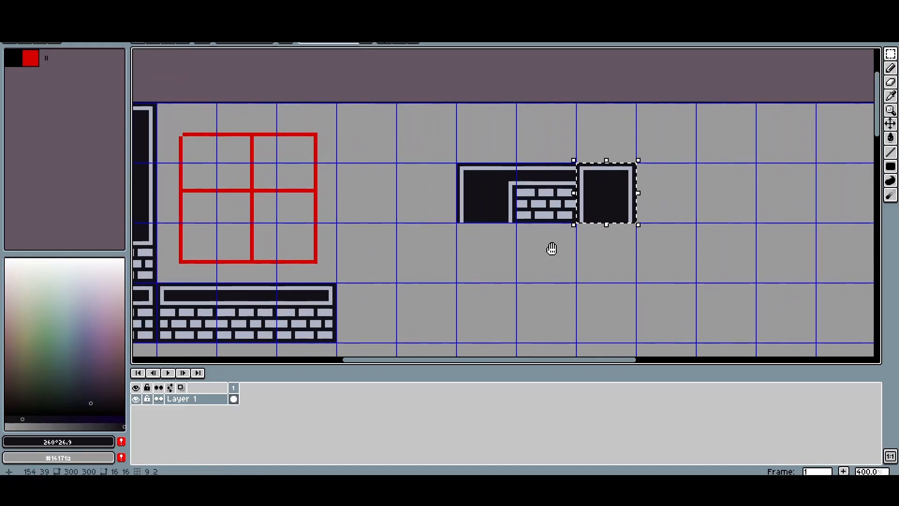
key(Delete)
Step: Place a copy of the left corner tile to the right of the brick tile, leaving one empty cell between them
scroll(434, 217, left, 4)
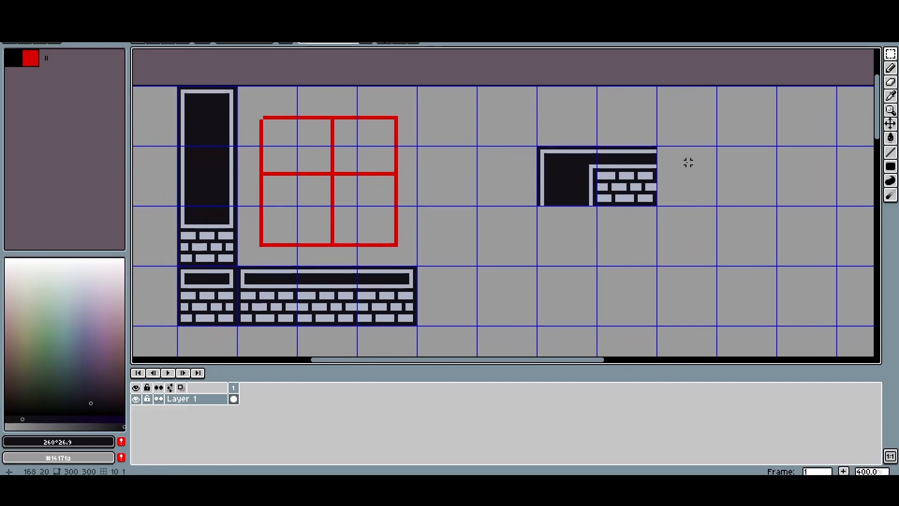
double_click(564, 182)
drag(243, 191, 219, 186)
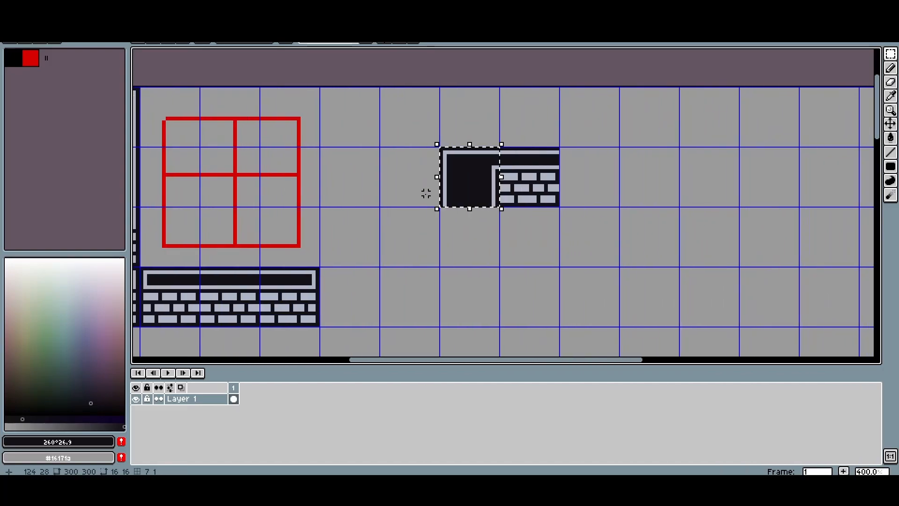
drag(469, 181, 650, 182)
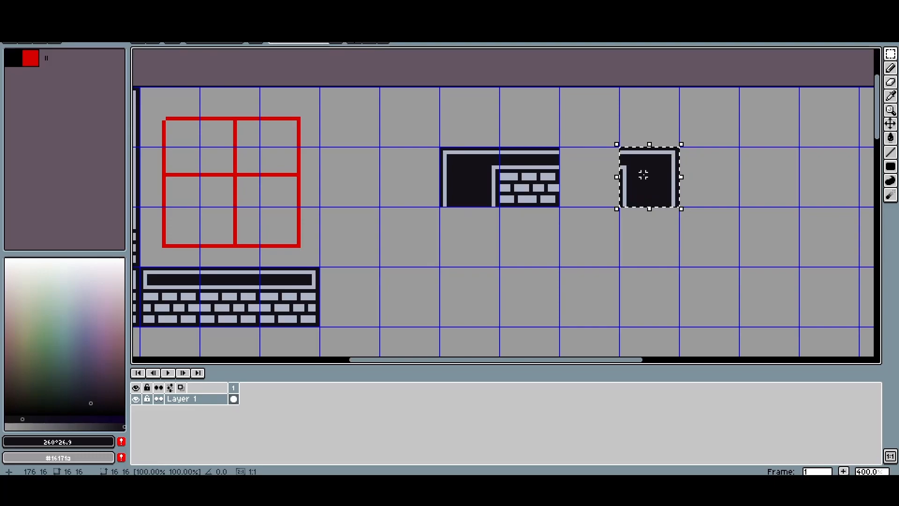
Step: Flip the copied corner tile horizontally and move it directly against the right side of the brick tile
click(30, 11)
click(69, 155)
click(30, 11)
click(61, 156)
click(30, 12)
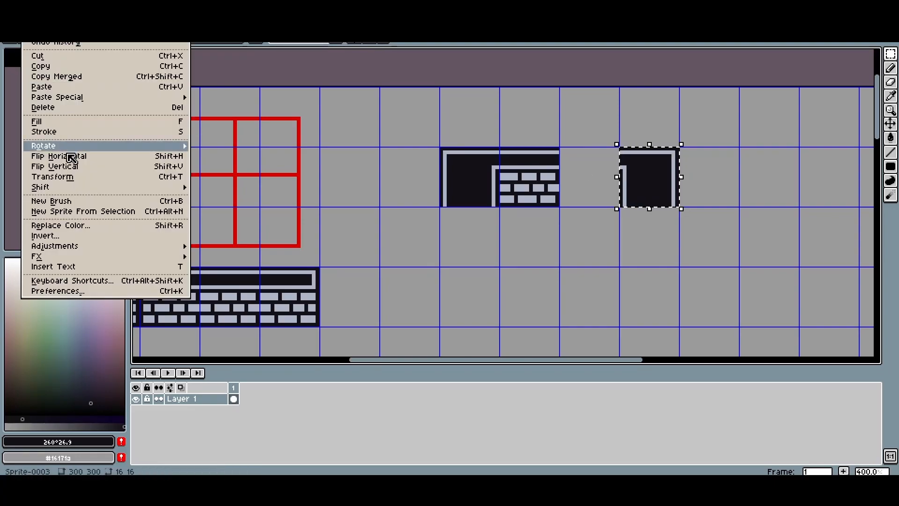
click(70, 157)
key(alt+e)
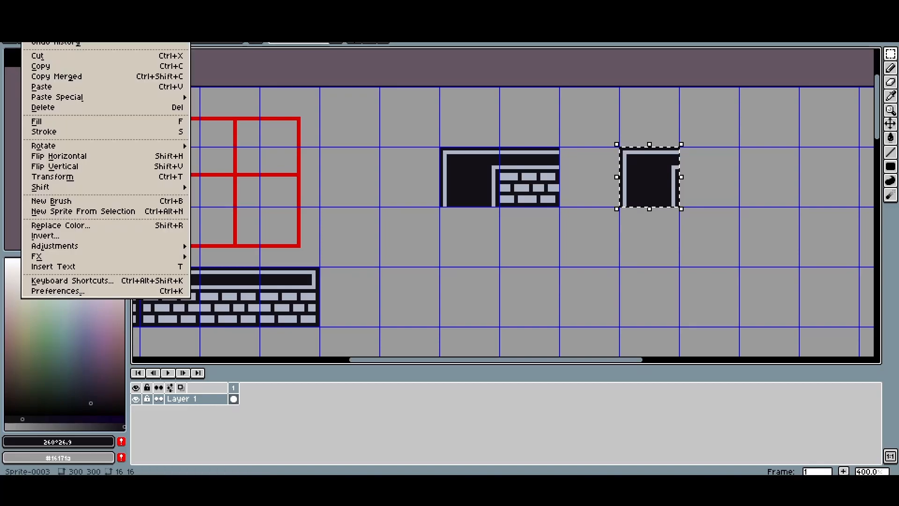
click(63, 160)
drag(645, 175, 585, 172)
click(494, 229)
Step: Trace a red line from one corner tile over the brick tile to the other corner, and undo it
key(i)
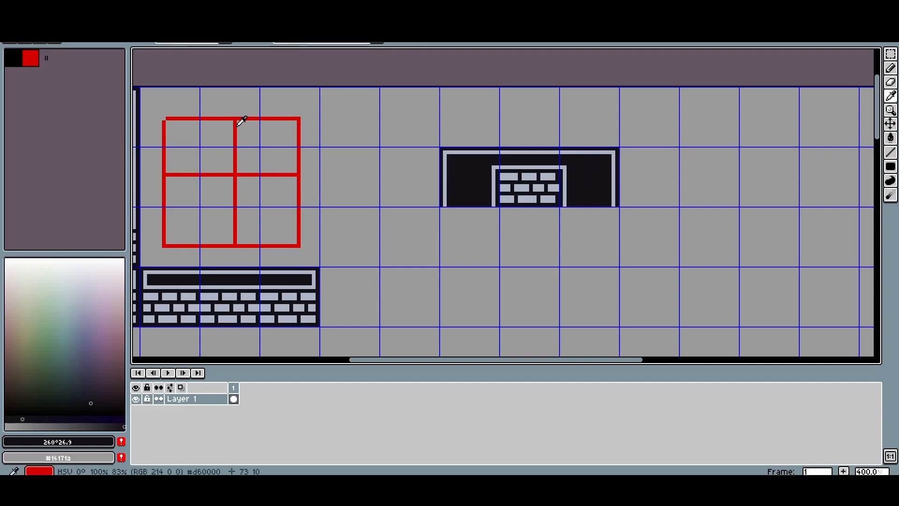
alt+click(241, 121)
mouse_move(471, 179)
mouse_down()
mouse_move(477, 166)
mouse_move(564, 157)
mouse_up()
key(ctrl+z)
key(b)
mouse_move(470, 179)
mouse_down()
mouse_move(575, 159)
mouse_move(582, 175)
mouse_move(475, 165)
mouse_up()
key(ctrl+z)
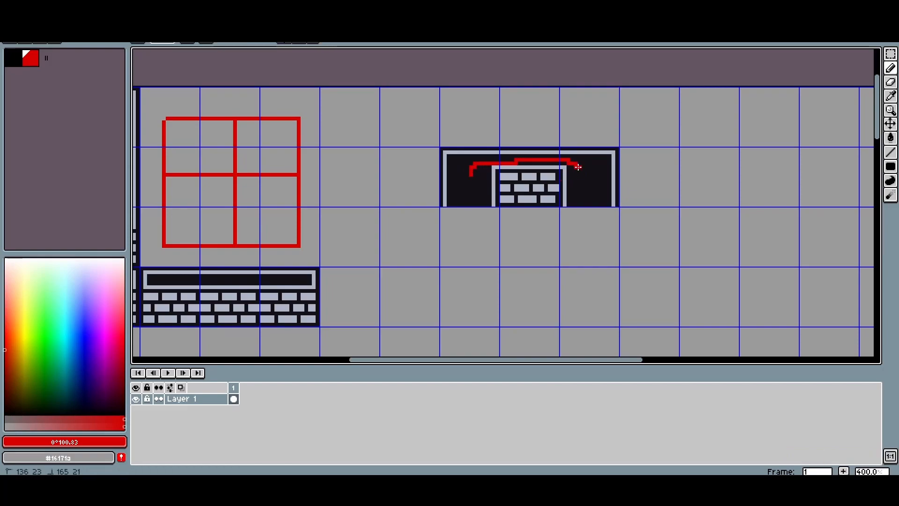
key(ctrl+z)
Step: Scribble red over the central brick tile and draw a loop around the red square, undoing all the marks
scroll(472, 218, down, 1)
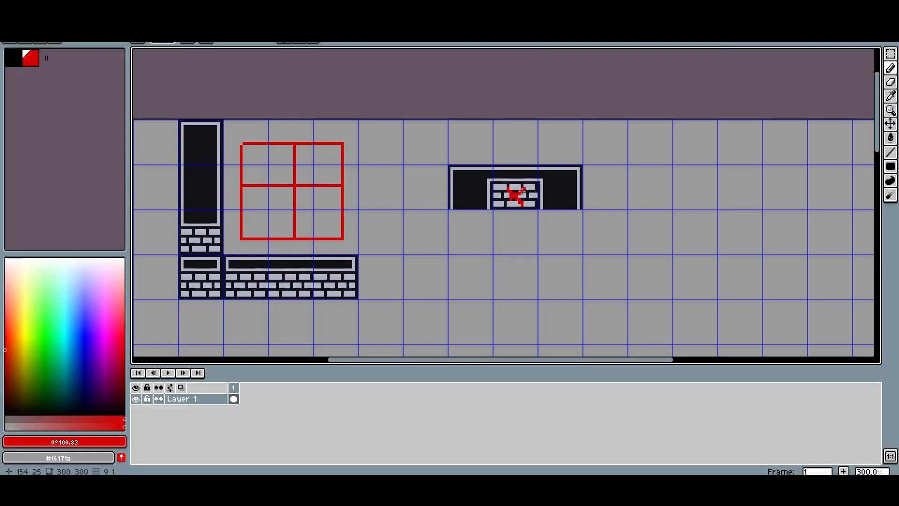
key(ctrl+z)
mouse_move(526, 189)
mouse_down()
mouse_move(513, 201)
mouse_move(509, 192)
mouse_move(509, 202)
mouse_up()
key(ctrl+z)
key(ctrl+z)
key(ctrl+z)
key(ctrl+z)
key(ctrl+z)
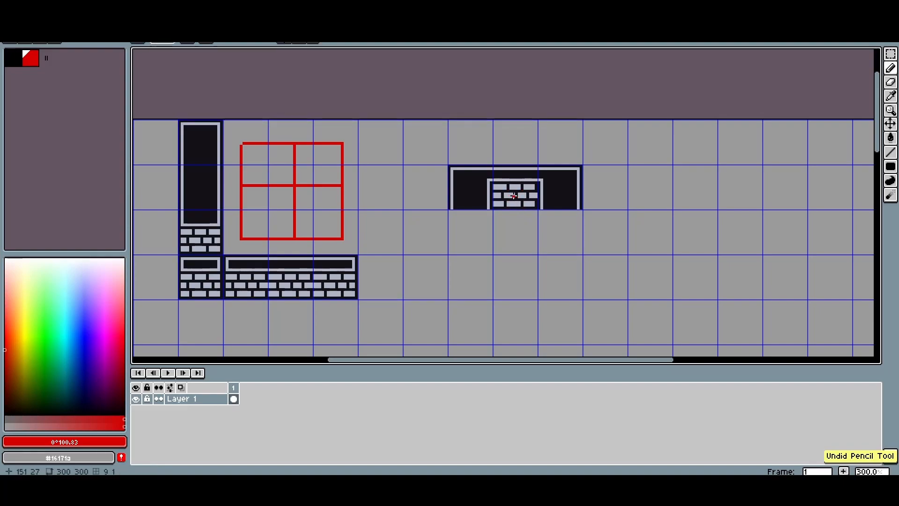
mouse_move(216, 149)
mouse_down()
mouse_move(221, 201)
mouse_move(304, 121)
mouse_up()
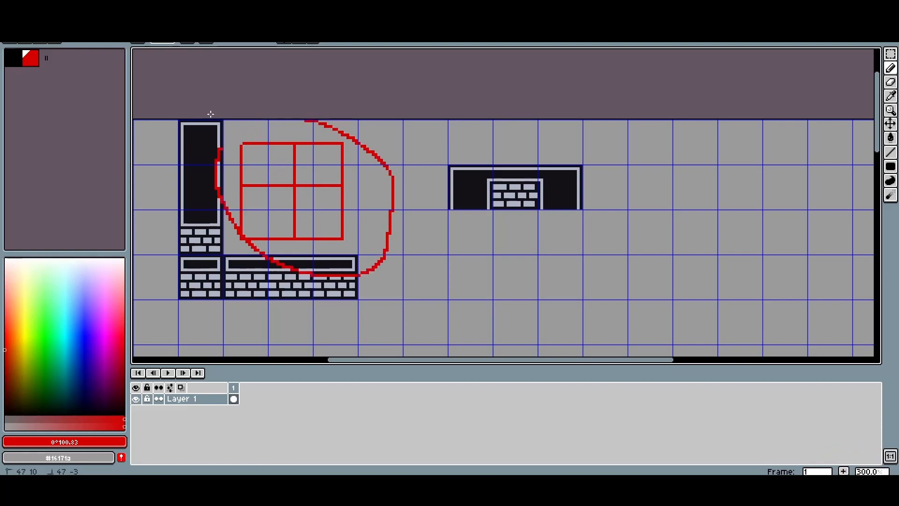
key(ctrl+z)
Step: Copy the vertical column's middle tile beneath the central brick tile and shift it up over the bricks to meet the light border
click(192, 172)
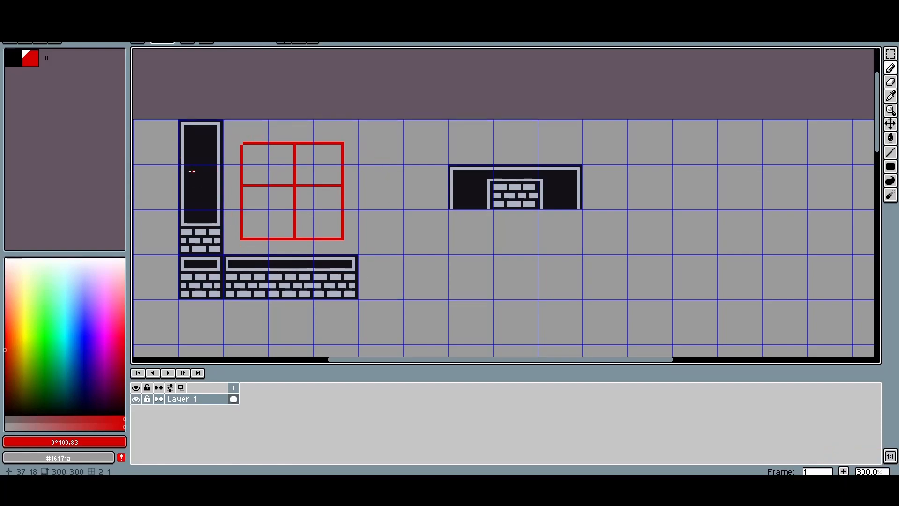
drag(192, 172, 526, 236)
scroll(476, 235, up, 2)
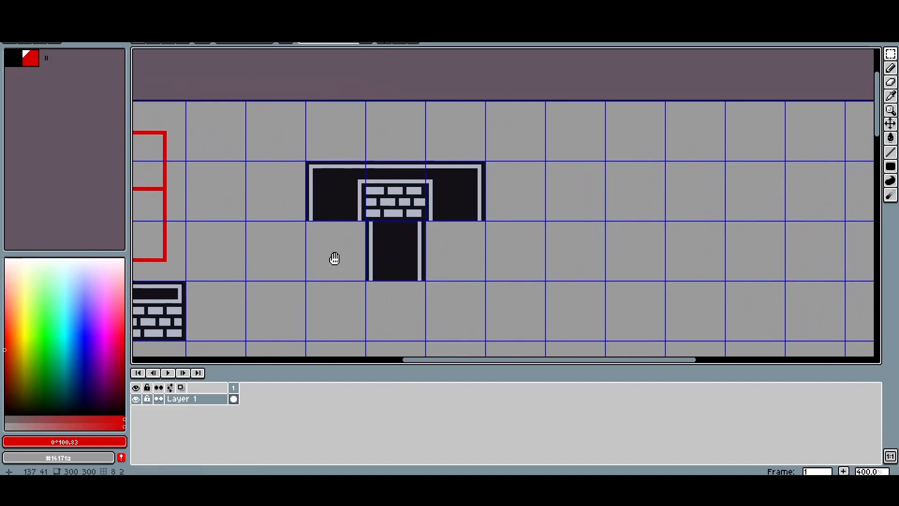
drag(377, 252, 377, 207)
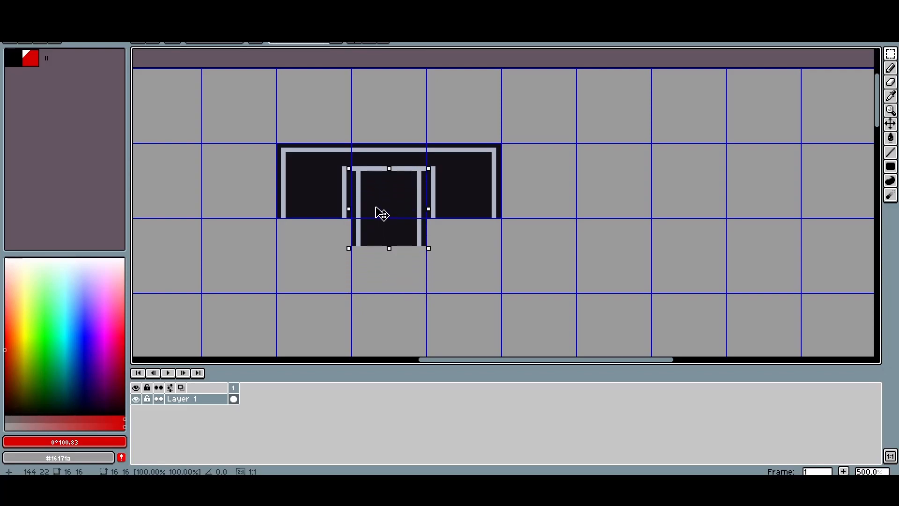
click(339, 243)
Step: Paint the light border segment between the stem's two vertical lines dark to open the T-junction
scroll(358, 199, up, 2)
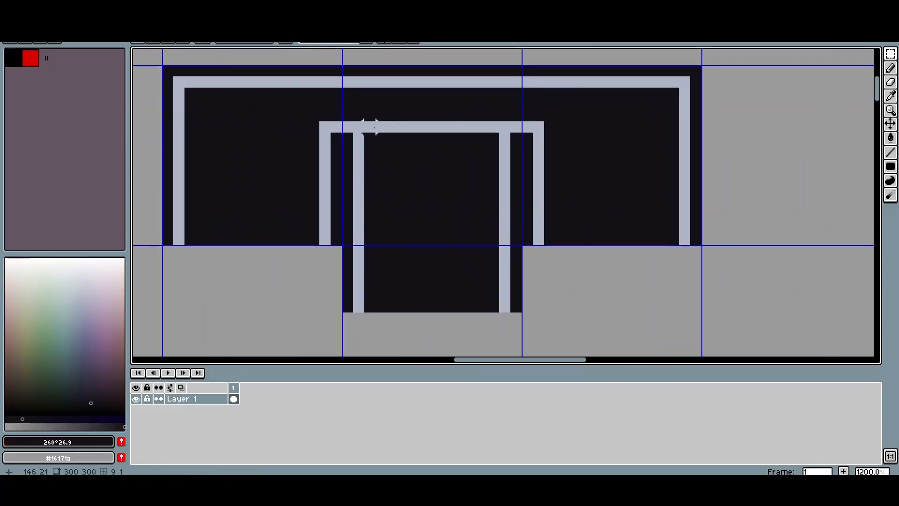
drag(370, 127, 487, 126)
scroll(486, 140, down, 2)
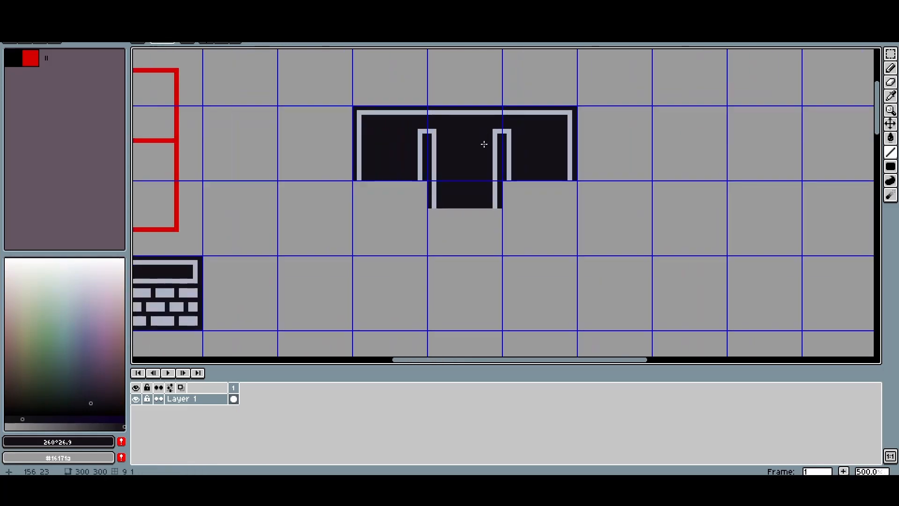
Step: Delete the leftover piece of the stem in the cell below the T-junction
key(m)
double_click(453, 213)
key(Delete)
Step: Move the T-junction tile out from between the corners to the same row, one empty cell left of the left corner
scroll(444, 221, down, 2)
drag(430, 219, 483, 227)
drag(506, 183, 553, 270)
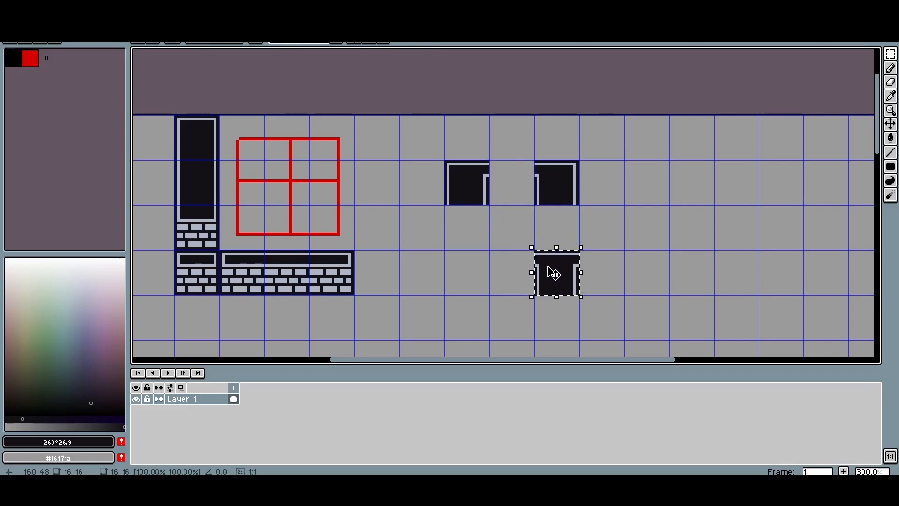
click(506, 252)
scroll(506, 251, up, 2)
drag(504, 250, 424, 215)
scroll(225, 132, down, 1)
drag(228, 134, 412, 176)
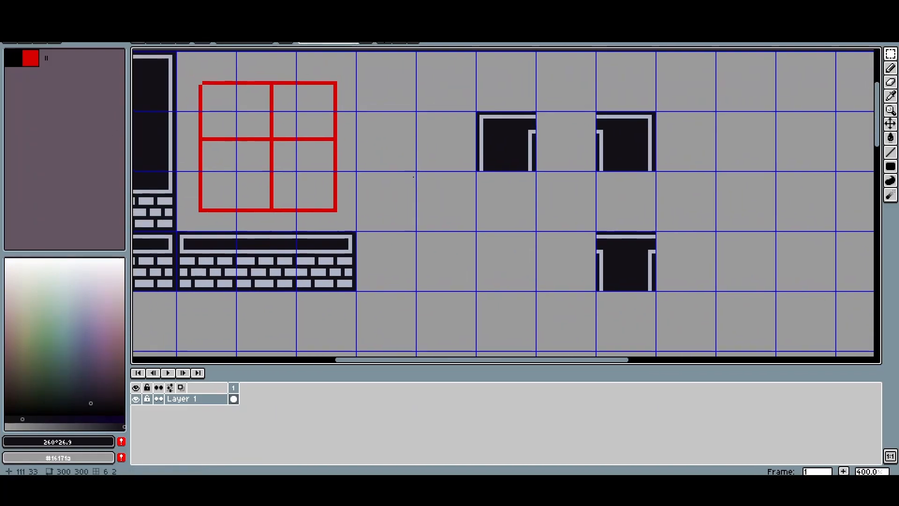
drag(608, 273, 384, 147)
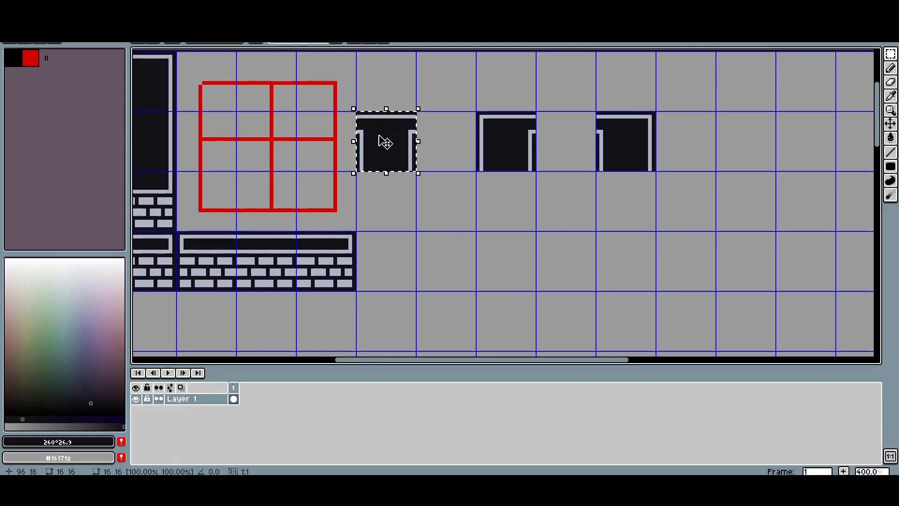
Step: Mark the T-junction's openings with red strokes and undo them
click(271, 84)
key(b)
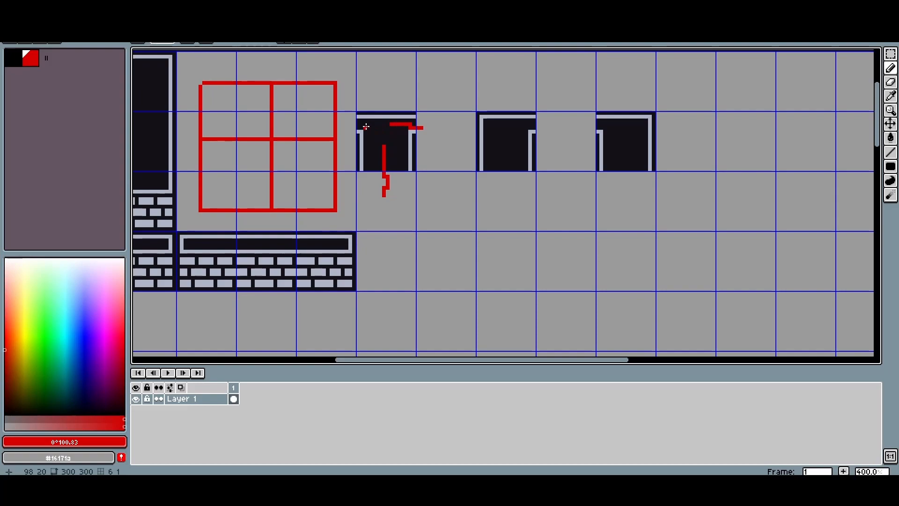
key(ctrl+z)
key(ctrl+z)
key(ctrl+z)
Step: Move the T-junction tile back into the gap between the two corner tiles
key(m)
key(ctrl+z)
drag(388, 147, 569, 145)
click(548, 218)
scroll(548, 218, down, 1)
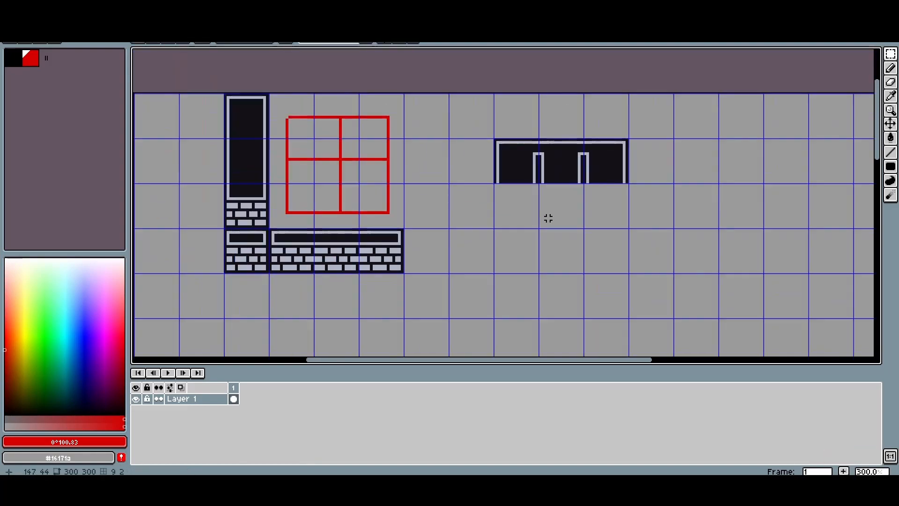
double_click(558, 172)
click(548, 209)
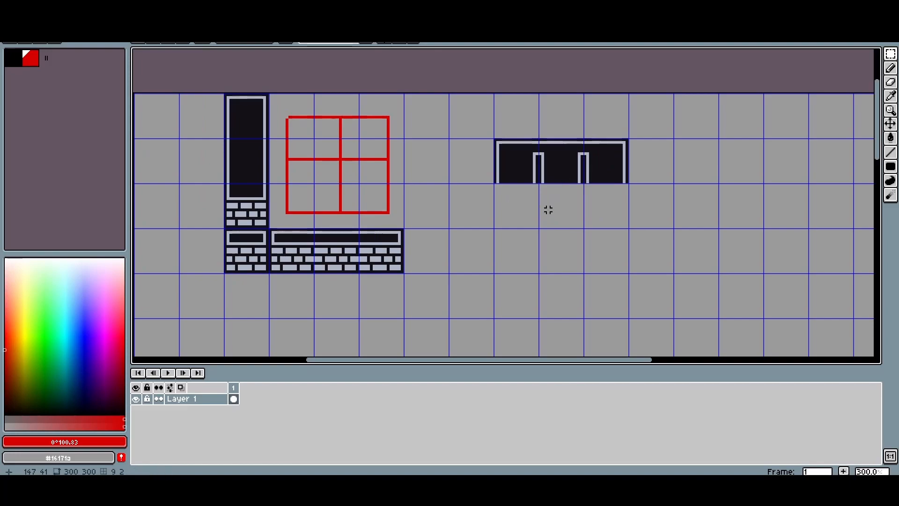
drag(311, 136, 361, 186)
click(501, 221)
double_click(559, 161)
click(558, 213)
scroll(557, 210, up, 1)
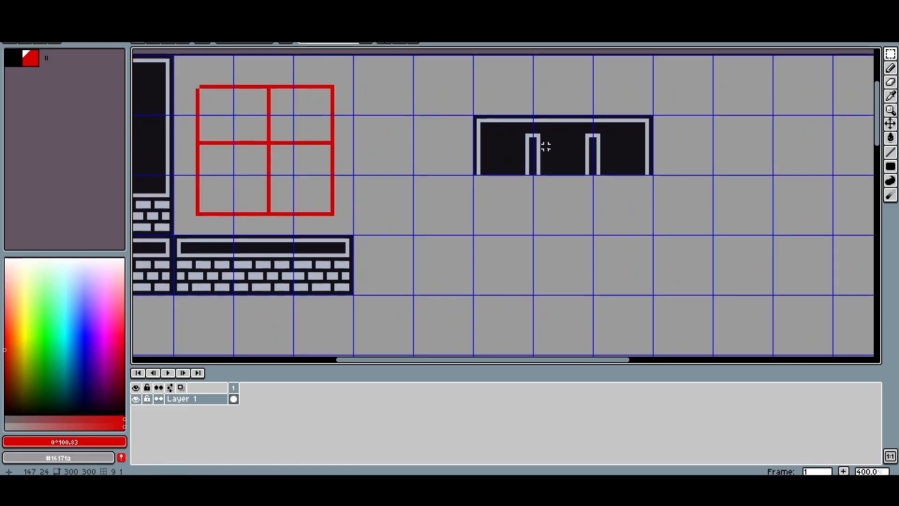
drag(460, 178, 486, 204)
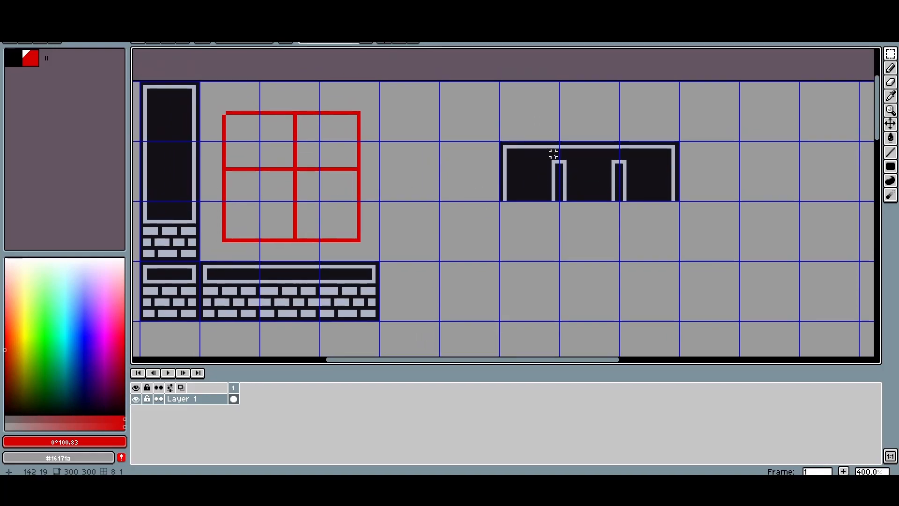
drag(396, 181, 433, 143)
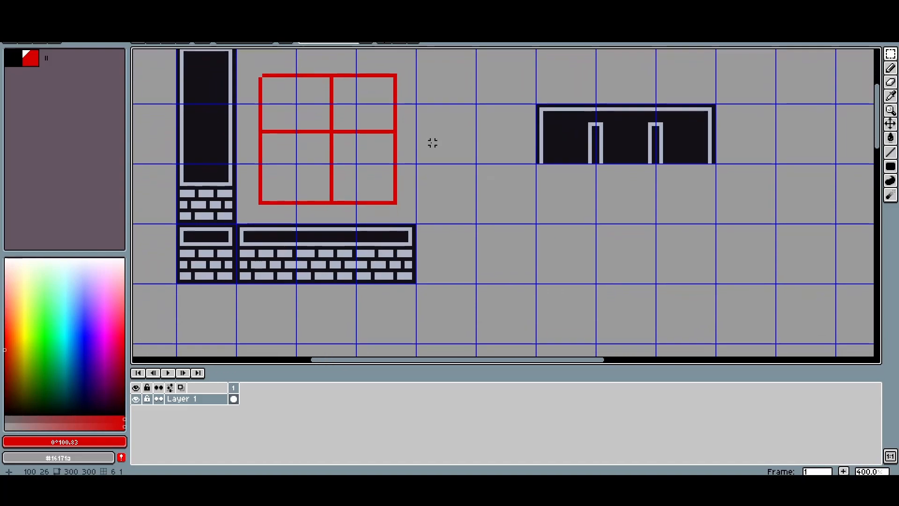
Step: Copy the middle tile of the tall vertical wall into the cell directly below the upper-left corner tile
key(b)
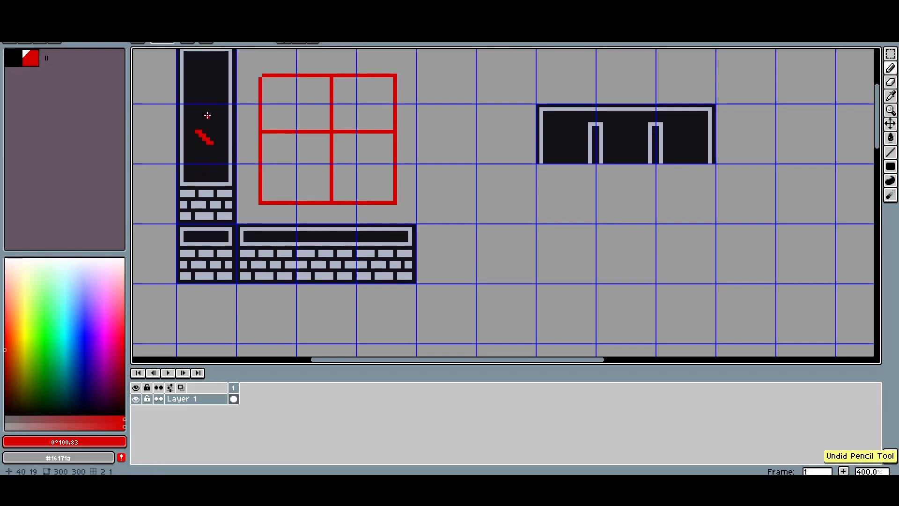
key(m)
drag(204, 146, 569, 199)
click(515, 165)
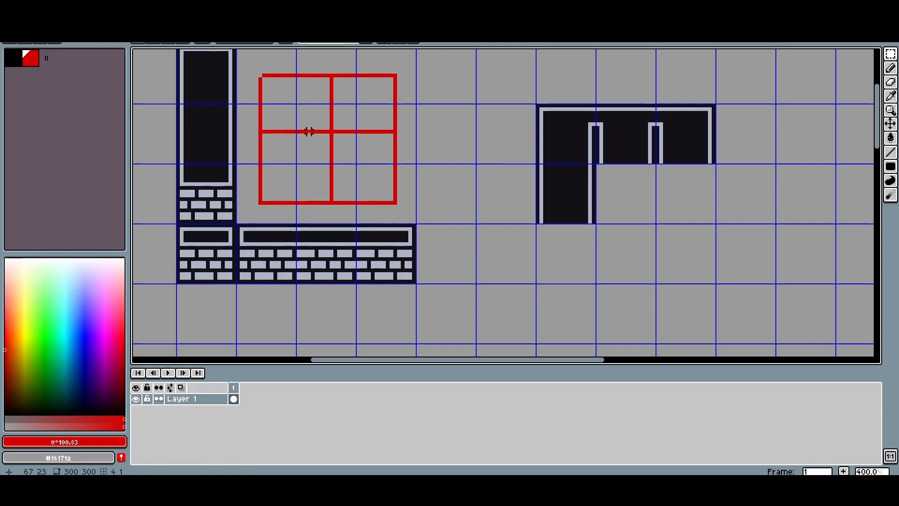
Step: Copy the T-junction tile into the cell directly below it, beside the new vertical wall tile, as an alignment guide
key(l)
key(m)
double_click(624, 124)
ctrl+drag(623, 134, 623, 195)
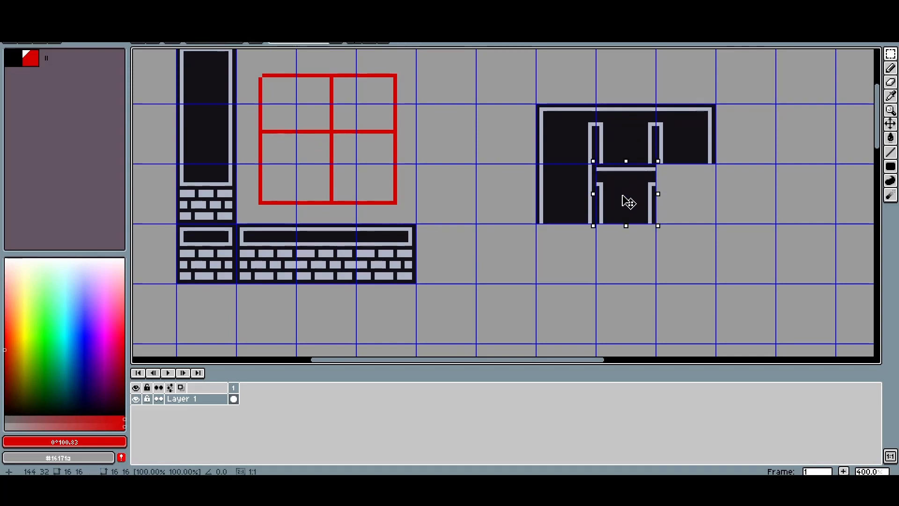
double_click(304, 246)
Step: Extend the guide tile's two light lines one pixel into the vertical wall tile and black out the wall's light line between them
click(511, 214)
drag(500, 203, 383, 215)
scroll(496, 181, up, 4)
key(i)
click(432, 180)
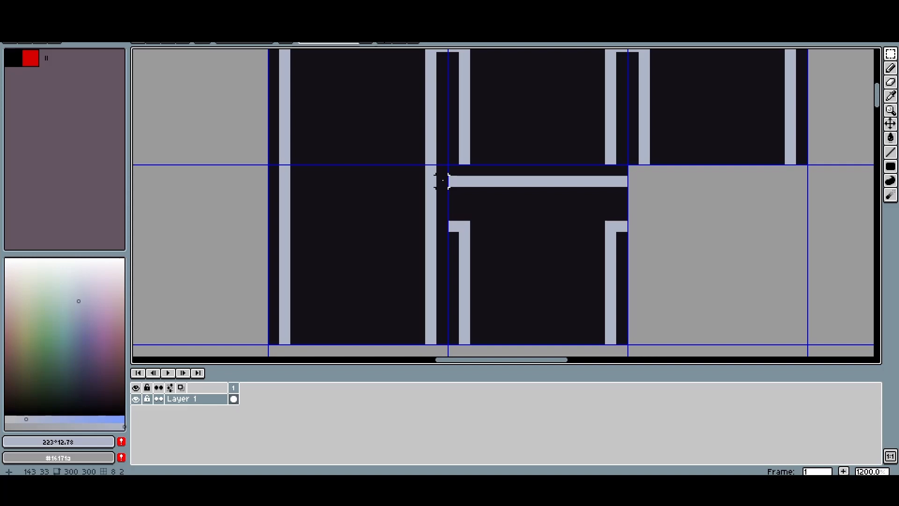
click(442, 181)
click(440, 217)
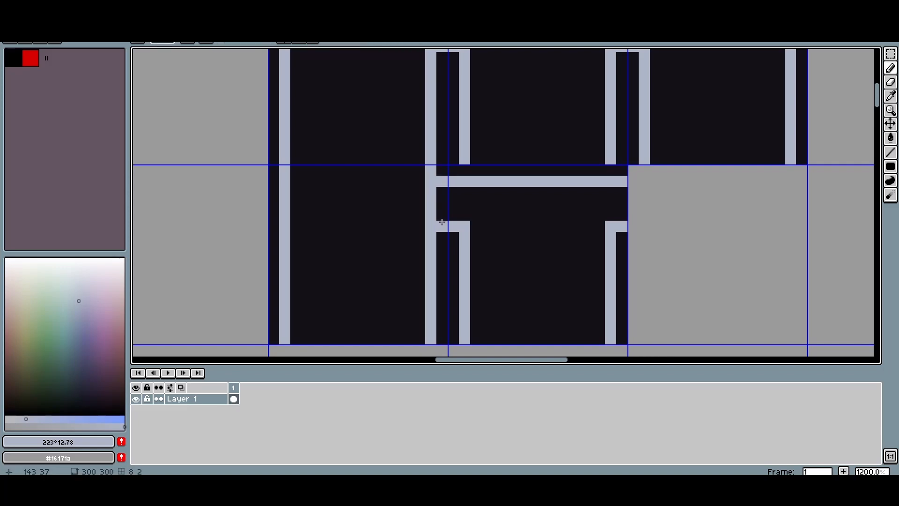
alt+click(437, 200)
drag(430, 193, 429, 213)
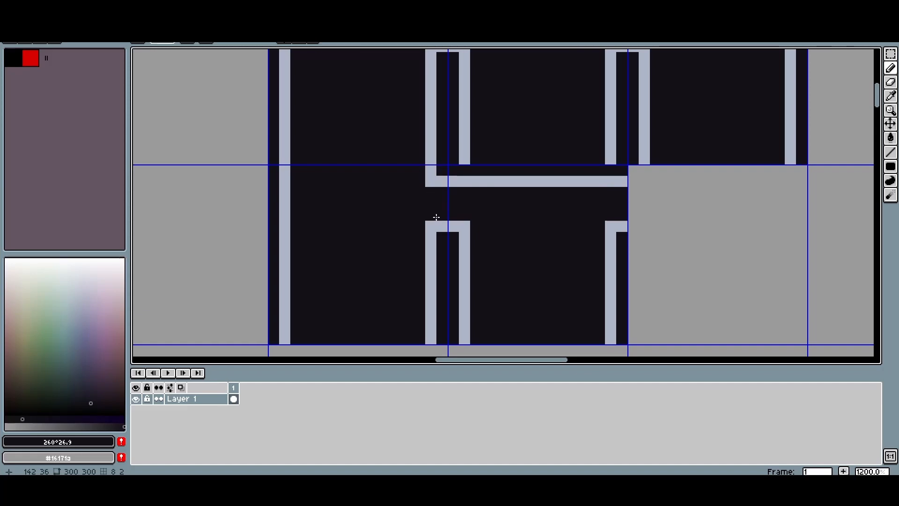
Step: Delete the T-junction guide copy beside the opened vertical wall tile
scroll(435, 214, down, 4)
key(m)
double_click(480, 216)
key(Delete)
Step: Copy the T-junction tile down into the empty cell below it again
scroll(471, 221, down, 1)
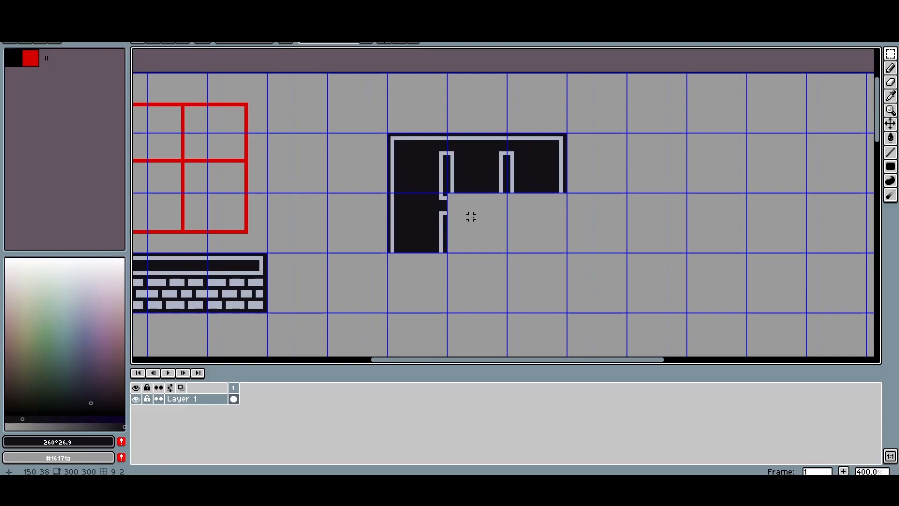
drag(470, 214, 527, 199)
click(529, 155)
drag(534, 163, 532, 223)
scroll(532, 223, up, 5)
key(ctrl+d)
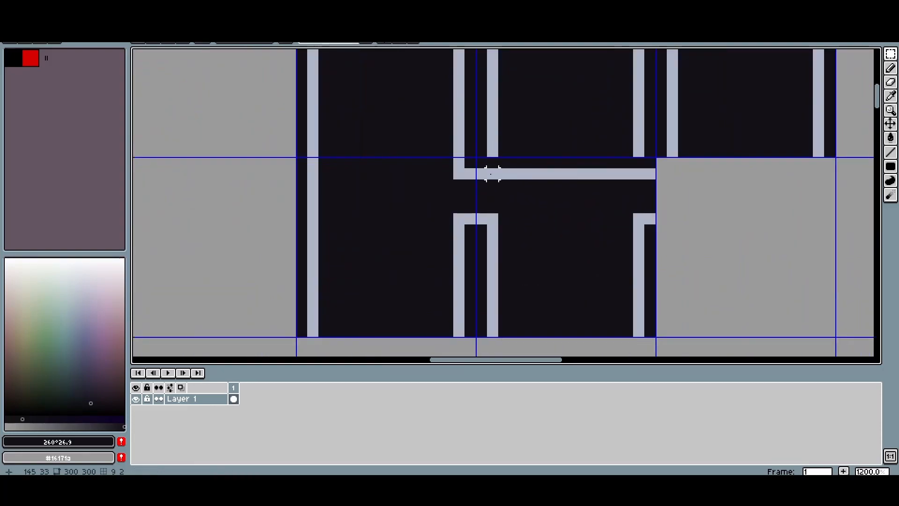
Step: Try a light pixel above the copy's upper line, undo it and delete the T-junction copy
alt+click(492, 174)
key(b)
click(492, 163)
key(ctrl+z)
scroll(495, 175, down, 3)
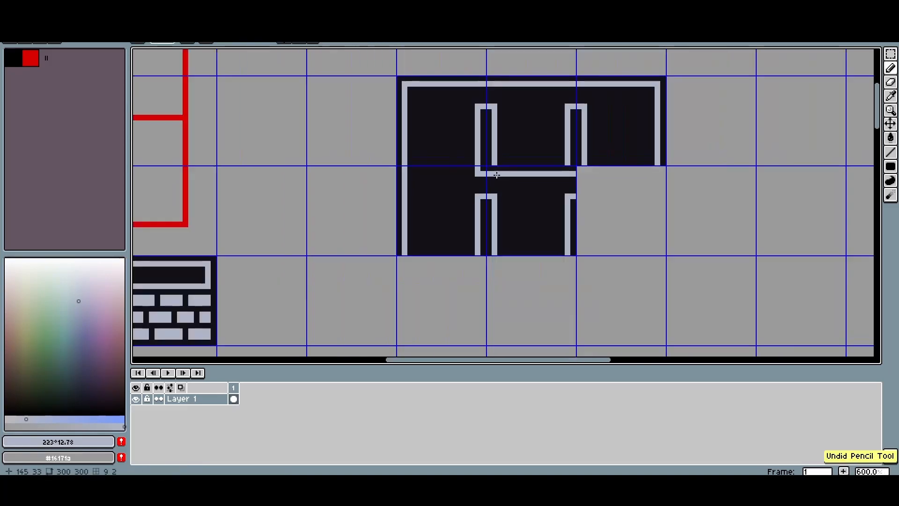
key(m)
double_click(509, 193)
key(Delete)
Step: Copy the sideways T-junction tile into the cell below the upper-right corner tile and flip it horizontally
scroll(508, 193, down, 1)
click(471, 193)
drag(471, 198, 588, 201)
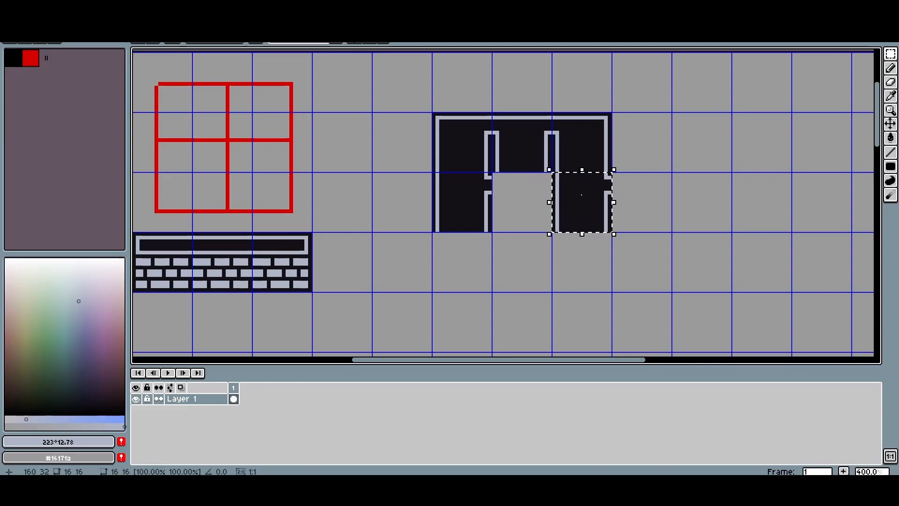
click(28, 16)
click(43, 156)
click(29, 15)
click(59, 155)
click(460, 218)
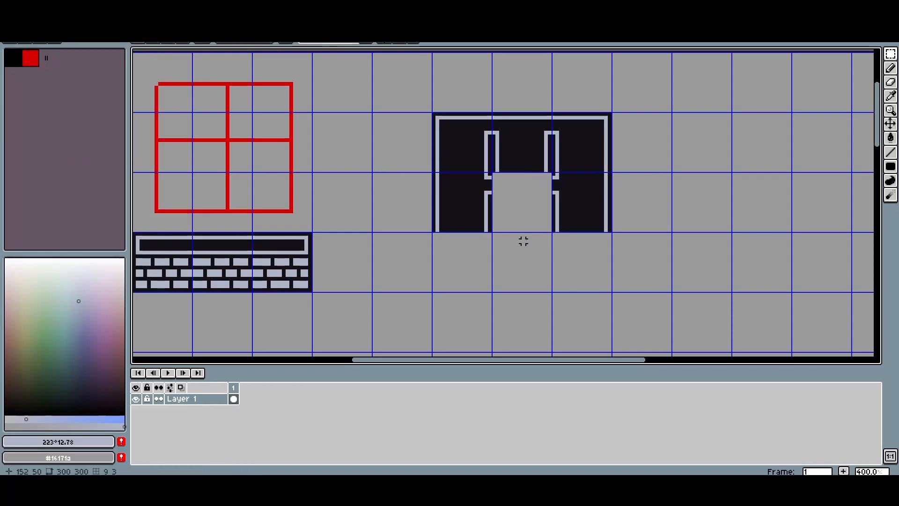
Step: Move the upper-left corner tile two cells to the left, away from the T-junction tile
scroll(523, 241, down, 1)
drag(524, 241, 557, 236)
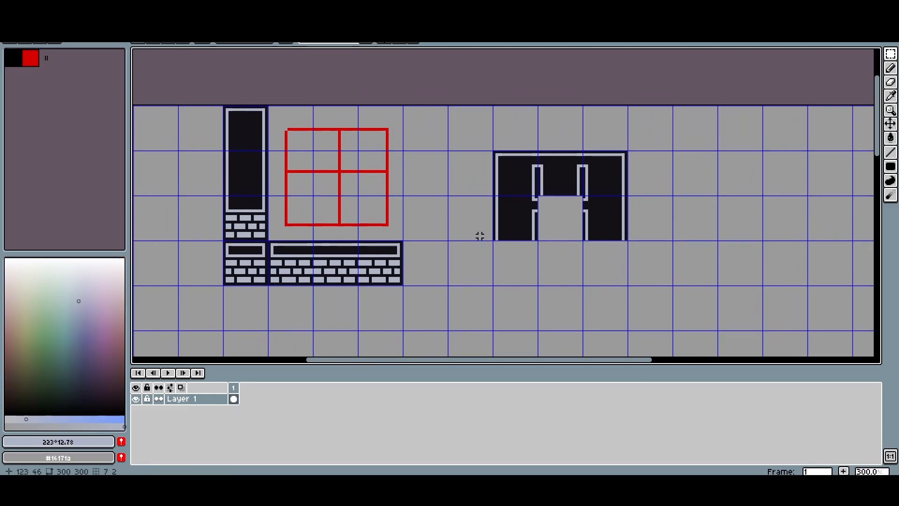
scroll(406, 201, up, 1)
alt+click(381, 161)
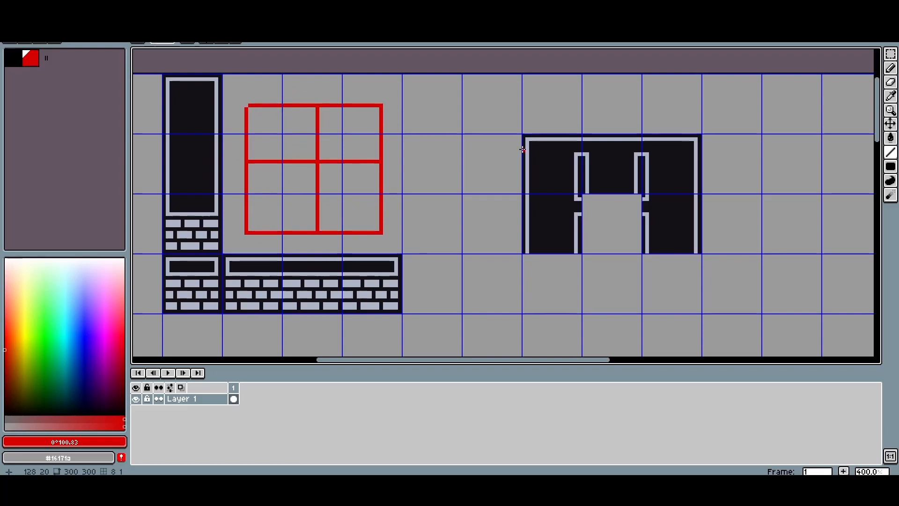
key(m)
drag(553, 161, 442, 178)
key(ctrl+d)
Step: Mark the separated corner tile's open side with a red line and undo it
alt+click(350, 106)
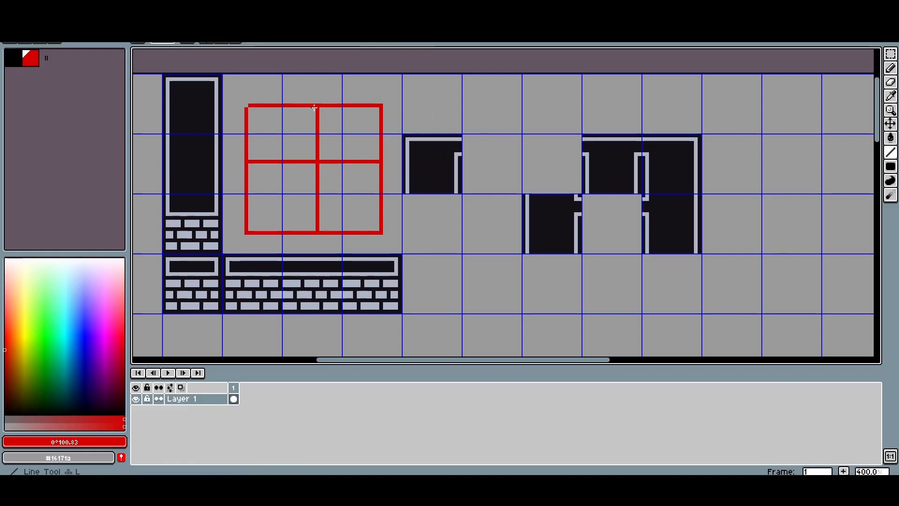
mouse_move(443, 146)
mouse_down()
mouse_move(484, 146)
mouse_move(473, 164)
mouse_up()
key(ctrl+z)
key(ctrl+z)
key(ctrl+z)
Step: Copy the small standalone brick block tile five cells right and one cell down into empty space
drag(427, 258, 440, 216)
key(m)
double_click(208, 240)
drag(208, 241, 508, 299)
click(487, 251)
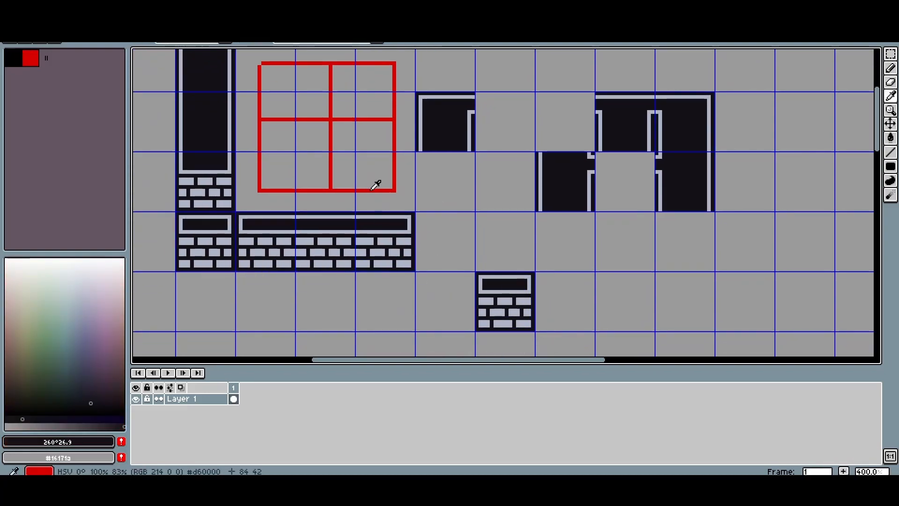
Step: Draw a horizontal red line from the copied block's dark top face out past its right edge and undo it
key(l)
drag(524, 284, 550, 285)
scroll(534, 286, up, 2)
drag(511, 167, 640, 167)
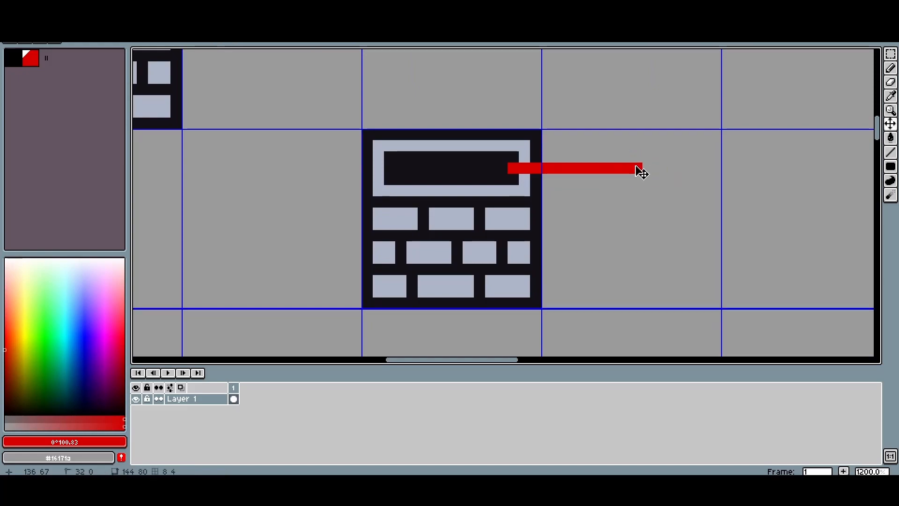
key(ctrl+z)
key(ctrl+z)
Step: Enlarge the copied block's dark top face to about 12 × 6 px and close its light outline over the upper brick row
scroll(608, 182, down, 3)
scroll(559, 190, up, 2)
key(m)
alt+click(515, 169)
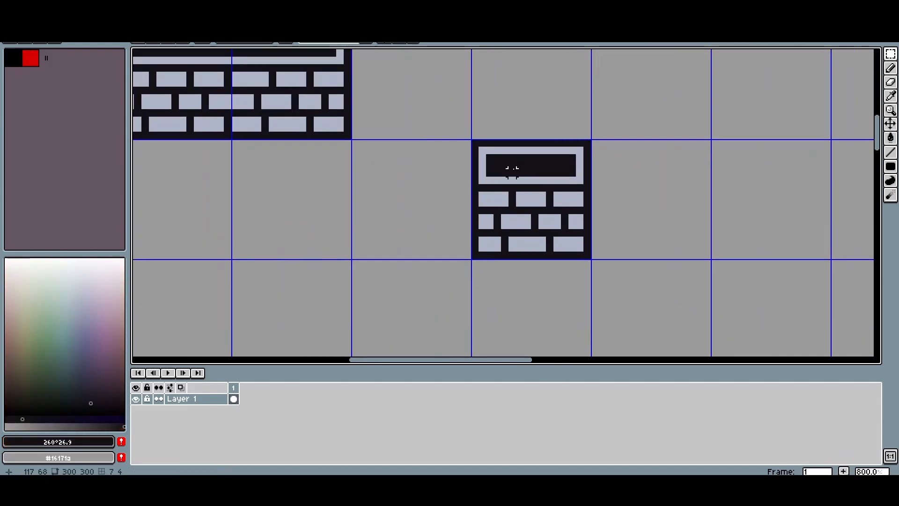
key(u)
drag(490, 169, 571, 194)
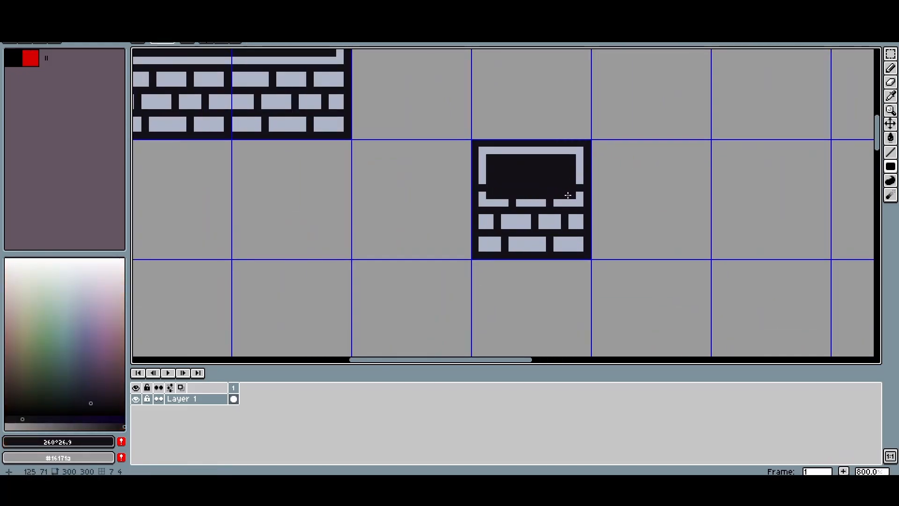
alt+click(497, 203)
click(483, 188)
drag(510, 203, 554, 203)
click(581, 188)
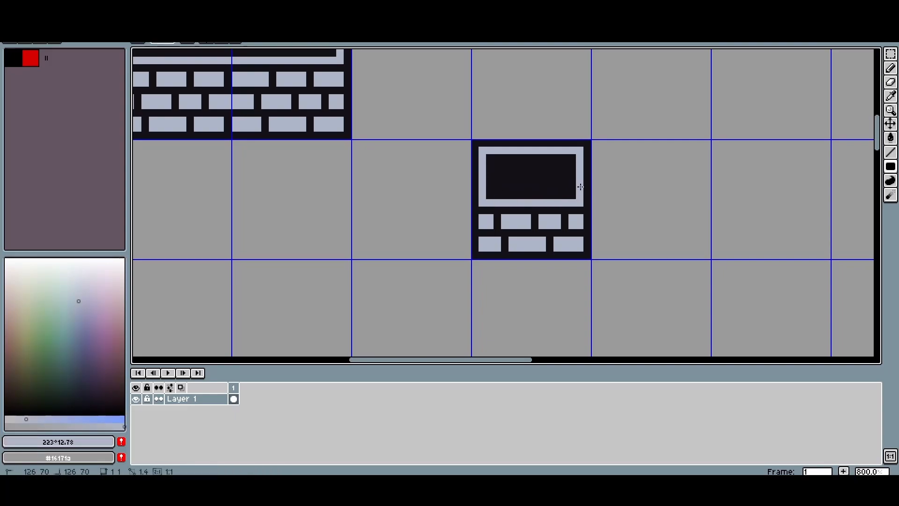
Step: Draw a short red horizontal line about 9 px long beside the copied block's taller top face
alt+click(556, 179)
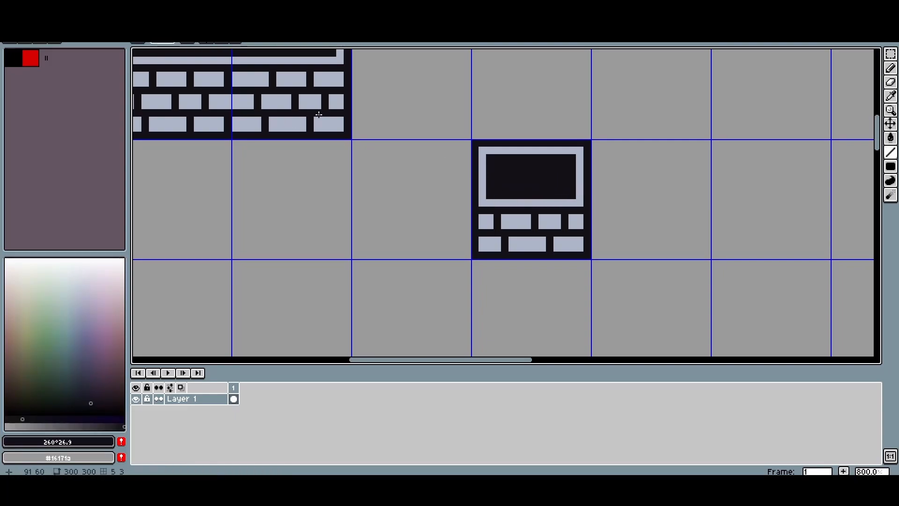
click(30, 58)
drag(602, 180, 625, 180)
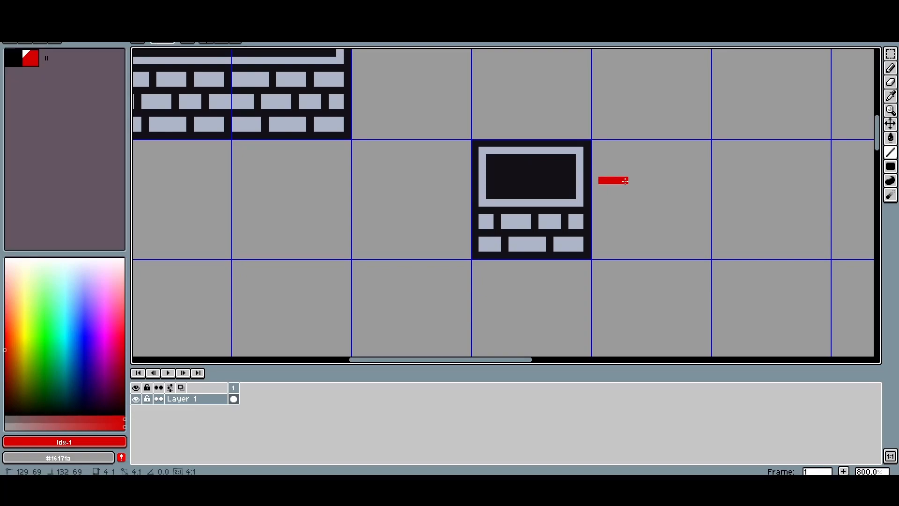
scroll(660, 181, down, 2)
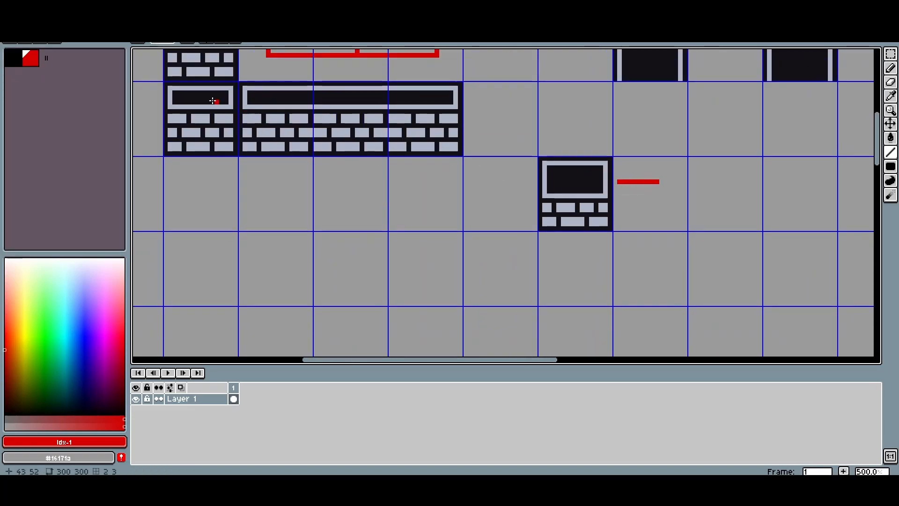
Step: Copy the horizontal wall's middle tile two cells right of the test block and draw a red line out from its dark strip
key(m)
double_click(323, 120)
mouse_move(354, 120)
mouse_down()
mouse_move(728, 193)
mouse_move(641, 177)
mouse_move(642, 188)
mouse_up()
key(ctrl+d)
scroll(642, 187, up, 2)
key(l)
scroll(623, 208, down, 2)
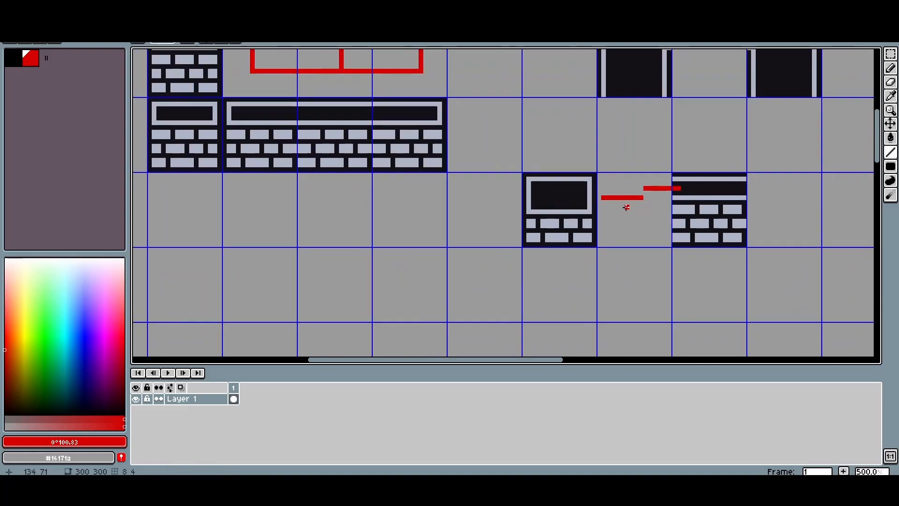
Step: Delete the test block, the copied wall tile and the red comparison lines
scroll(632, 212, down, 1)
key(m)
drag(537, 173, 746, 251)
key(Delete)
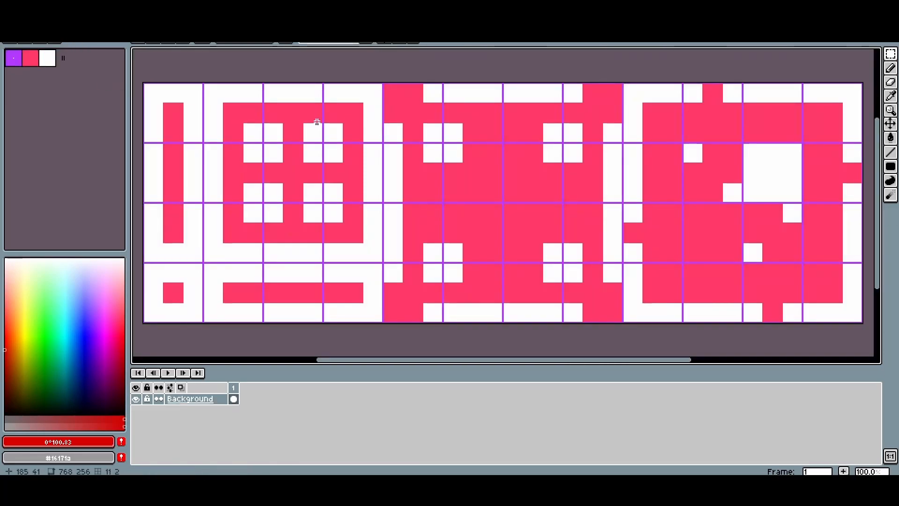
Step: Examine the pink-and-white tile template and the finished tileset.png for how the wall tiles connect
drag(277, 128, 294, 132)
scroll(285, 122, up, 2)
scroll(286, 124, down, 2)
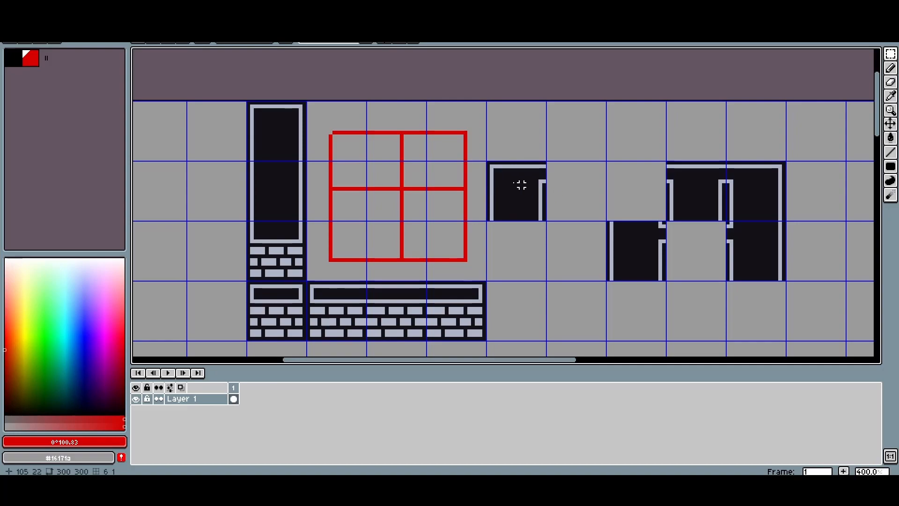
drag(507, 196, 481, 190)
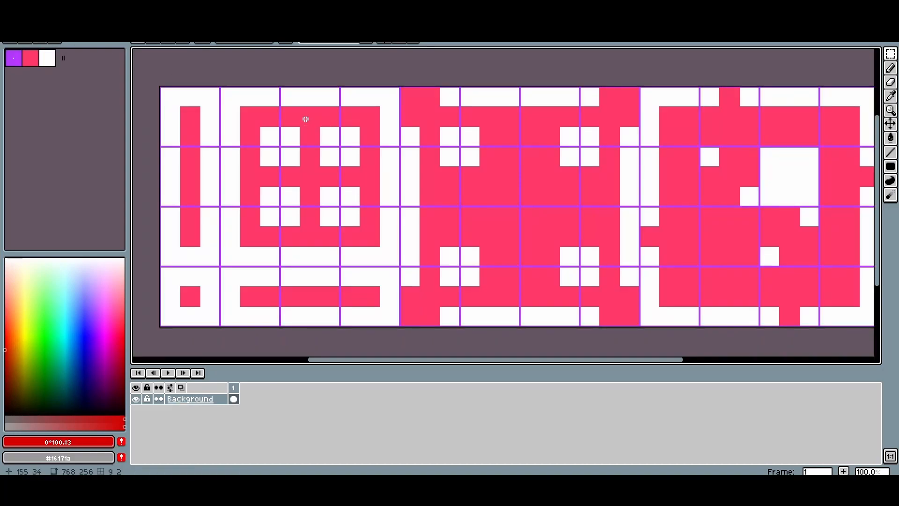
click(188, 43)
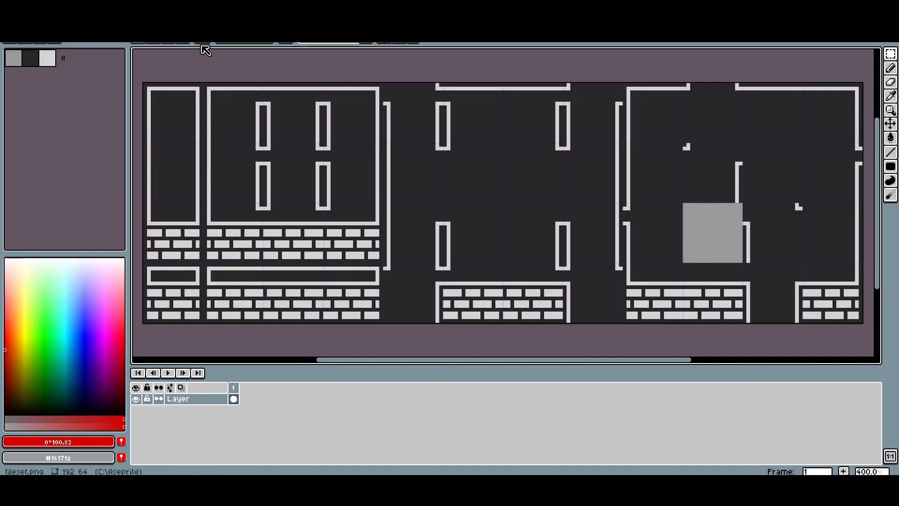
click(202, 43)
Step: Move the separated corner tile back to its place at the upper left of the wall block
drag(490, 176, 555, 150)
click(592, 149)
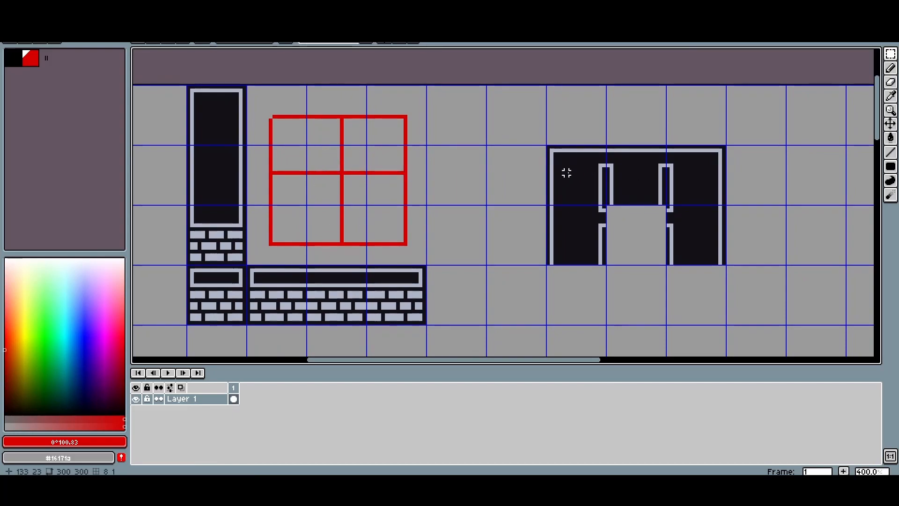
Step: Copy the T-junction tile into the empty gap between the two sideways T-junction tiles
drag(600, 225, 536, 209)
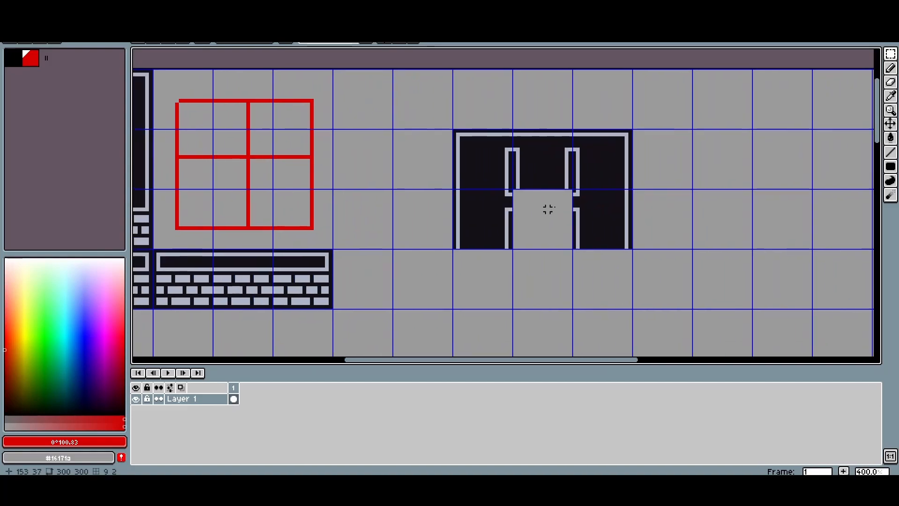
key(ctrl+v)
drag(541, 170, 543, 231)
click(405, 190)
Step: Turn the copied tile into a four-way crossing by adding a light pixel at both upper corners and blacking out its upper line between them
scroll(530, 194, up, 3)
alt+click(511, 195)
key(b)
click(506, 188)
click(603, 188)
alt+click(593, 202)
drag(595, 195, 536, 195)
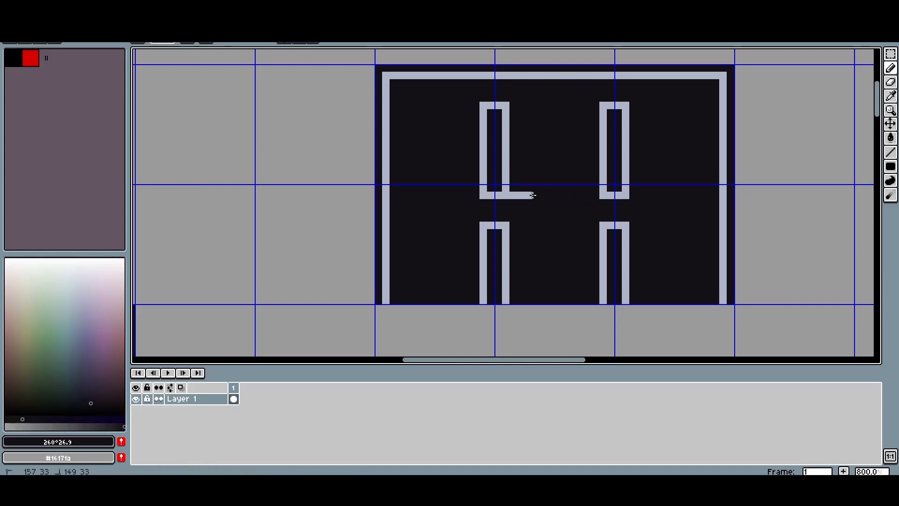
scroll(513, 195, down, 2)
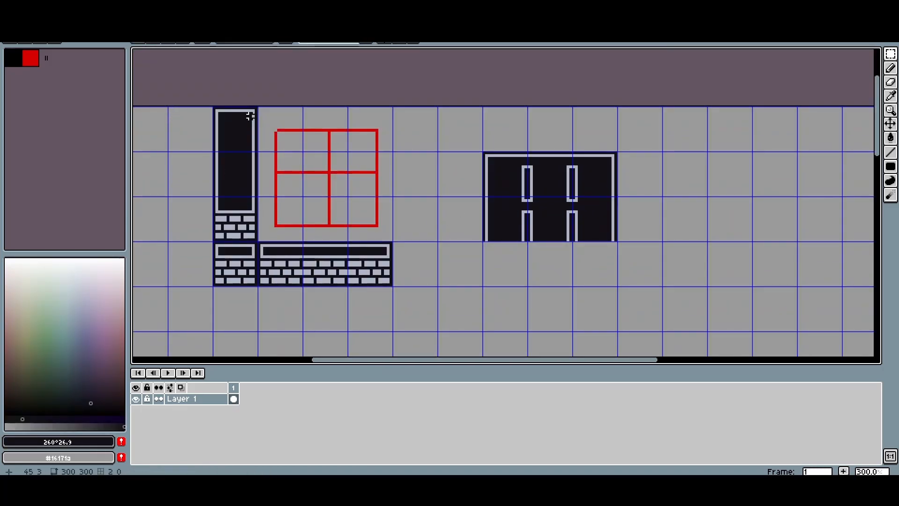
Step: Mark the open lower ends of the three wall columns with red strokes joined by a horizontal line
alt+click(316, 130)
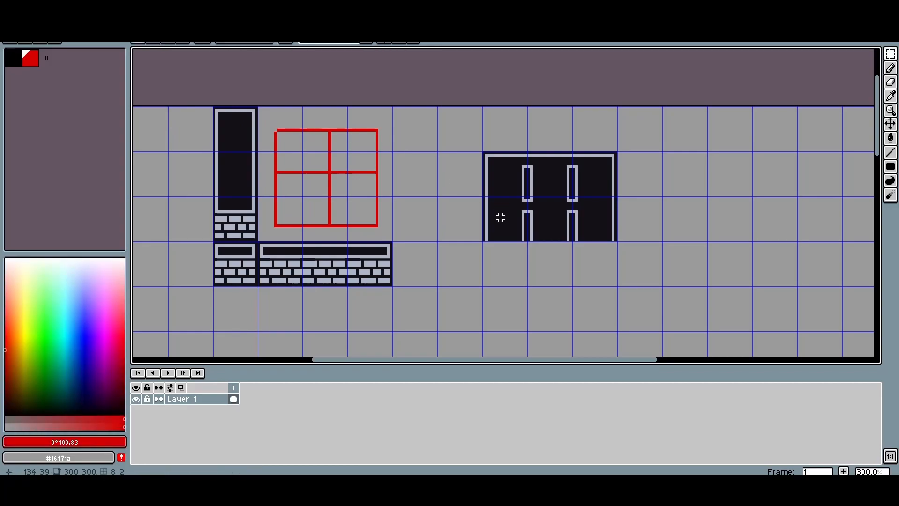
mouse_move(518, 247)
mouse_down()
mouse_move(482, 219)
mouse_move(470, 221)
mouse_up()
mouse_move(518, 205)
mouse_down()
mouse_move(518, 216)
mouse_move(560, 215)
mouse_up()
drag(471, 225, 558, 225)
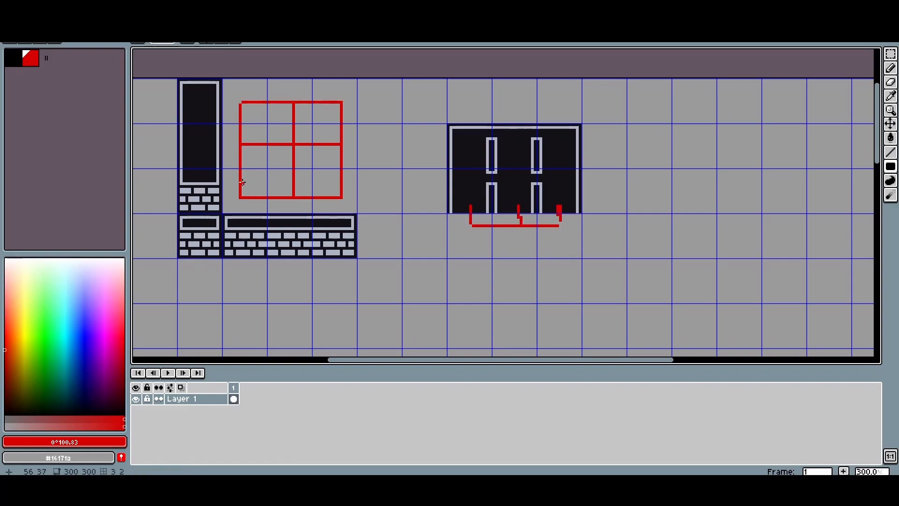
Step: Fill a red rectangle across the base of the red frame, and undo it along with the latest red marks below the wall block
drag(353, 186, 226, 209)
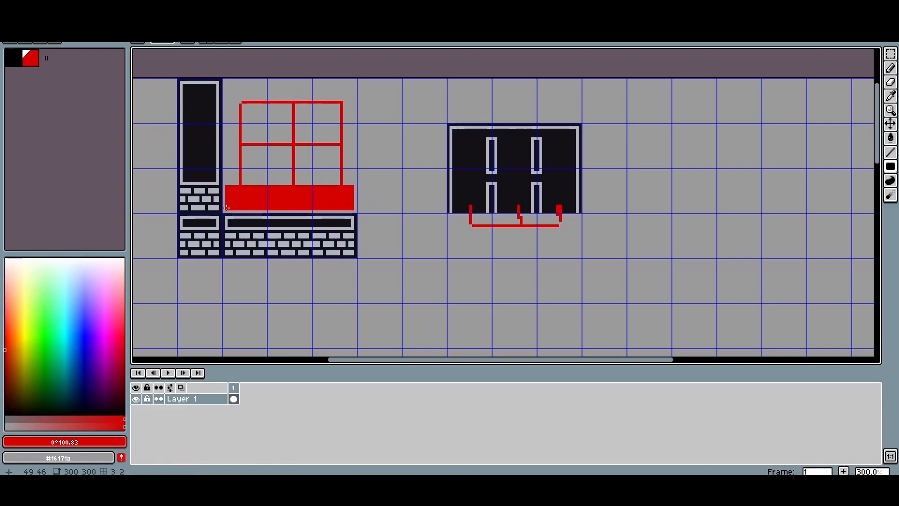
key(ctrl+z)
key(ctrl+z)
key(ctrl+z)
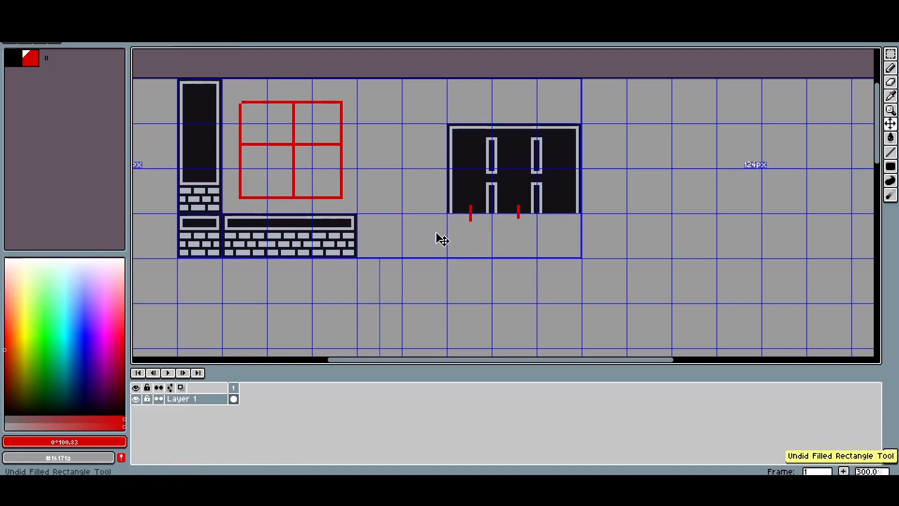
Step: Try a vertically flipped copy of the upper left corner tile directly below the wall block
drag(364, 267, 225, 216)
click(431, 164)
mouse_move(444, 121)
mouse_down()
mouse_move(494, 170)
mouse_move(467, 238)
mouse_up()
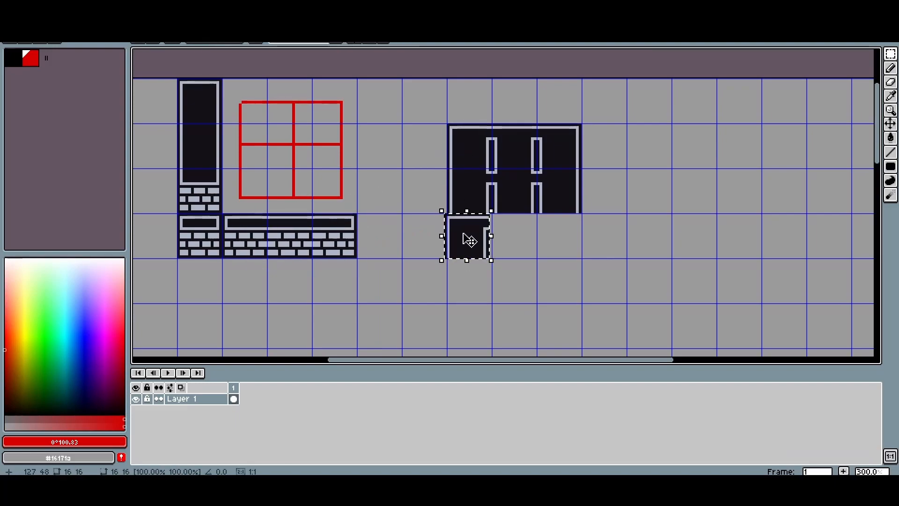
click(51, 41)
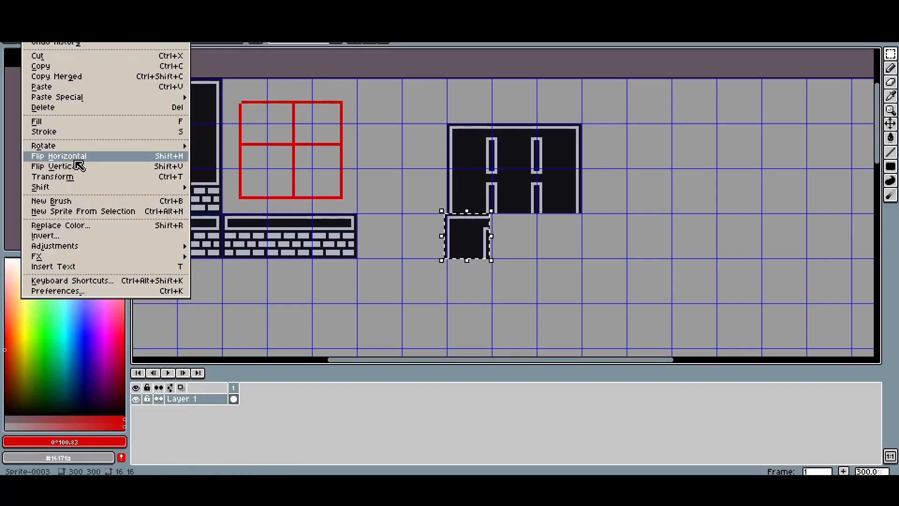
click(75, 165)
click(496, 282)
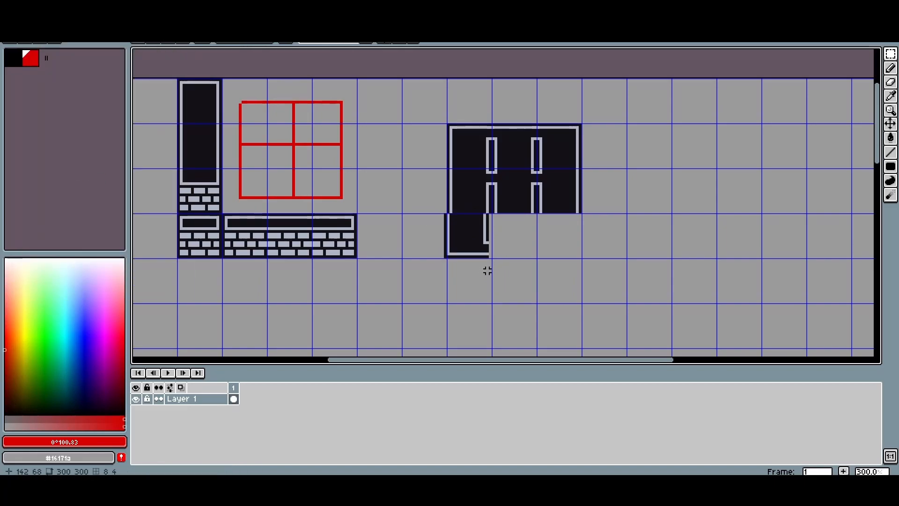
key(ctrl+z)
Step: Mark the cells below the first two wall columns with red crosses, and undo the marks
key(b)
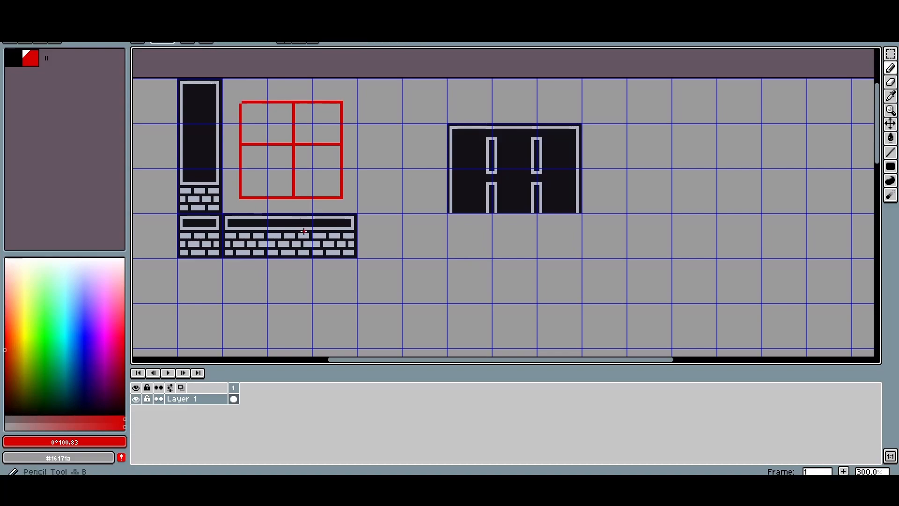
drag(457, 240, 479, 227)
drag(504, 233, 523, 249)
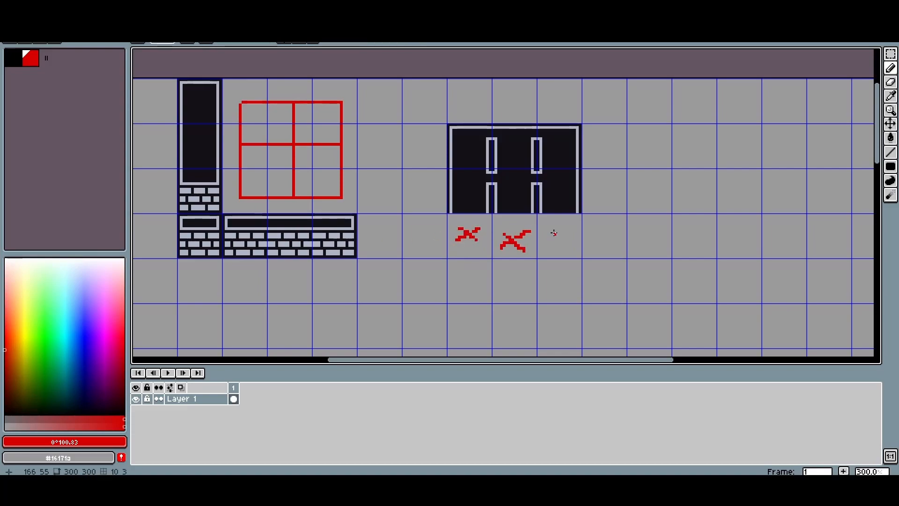
key(ctrl+z)
key(ctrl+z)
key(ctrl+z)
key(ctrl+z)
key(ctrl+z)
key(ctrl+z)
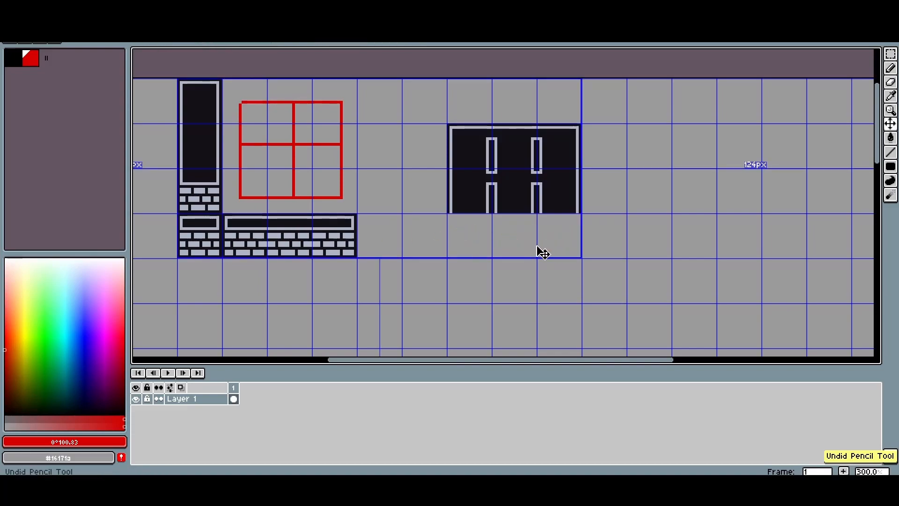
Step: Copy the three-tile horizontal brick wall directly underneath the wall block
key(u)
drag(379, 288, 225, 206)
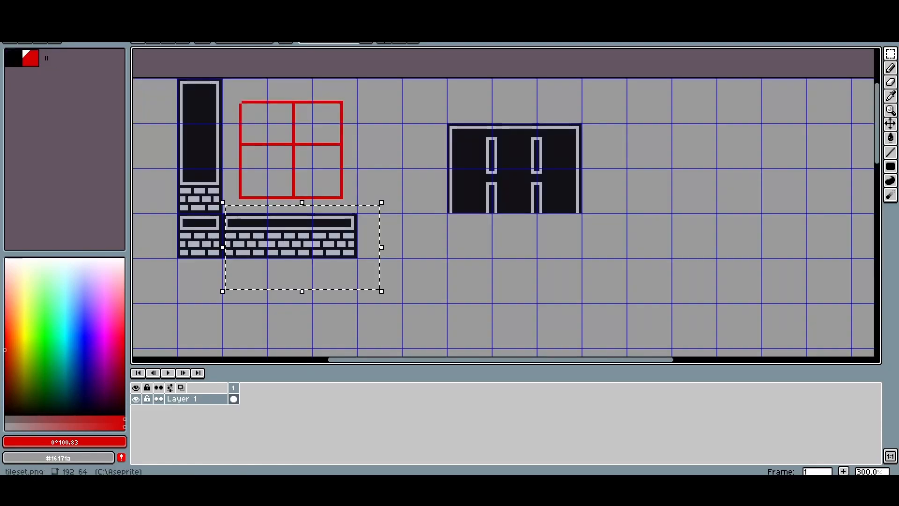
click(350, 285)
scroll(302, 235, up, 1)
drag(196, 207, 377, 265)
click(267, 287)
drag(193, 205, 376, 268)
drag(291, 247, 593, 248)
click(459, 203)
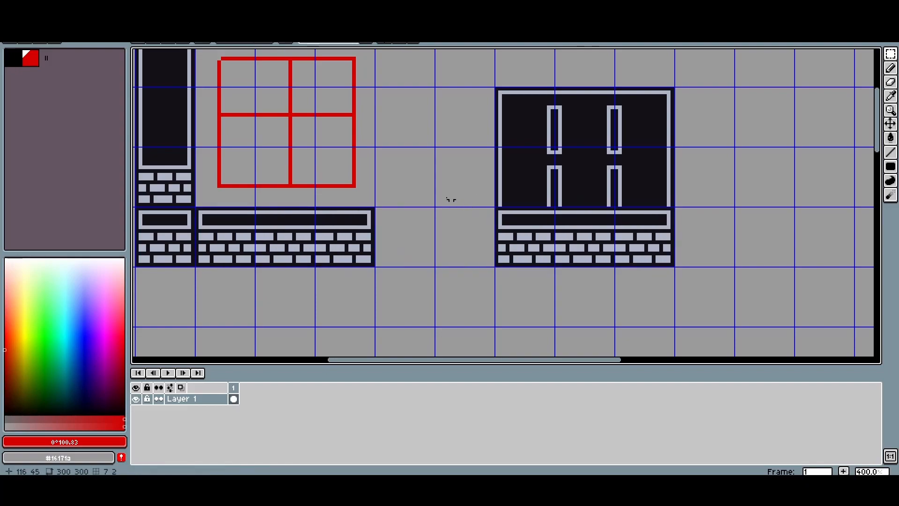
Step: Bridge the gaps in the block's side borders and close the lower ends of the two pillar outlines with light pixels
scroll(459, 203, up, 4)
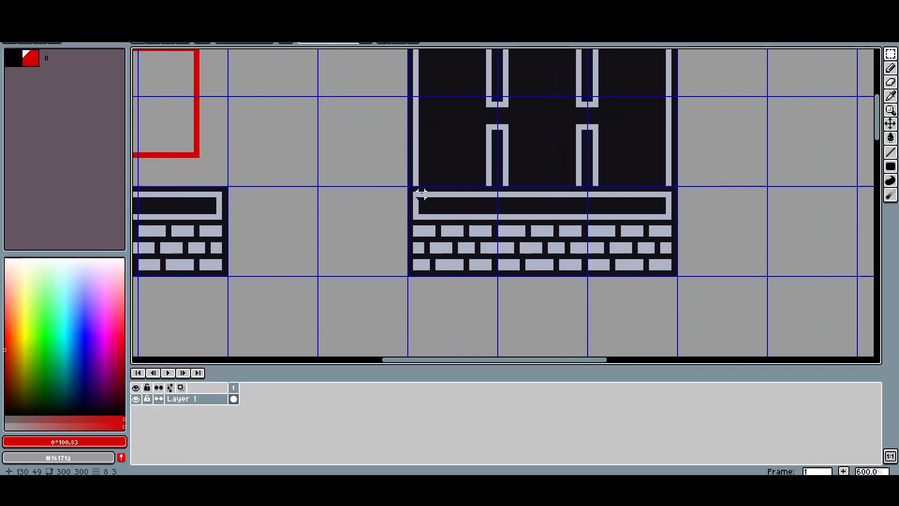
scroll(421, 195, up, 1)
scroll(427, 189, up, 1)
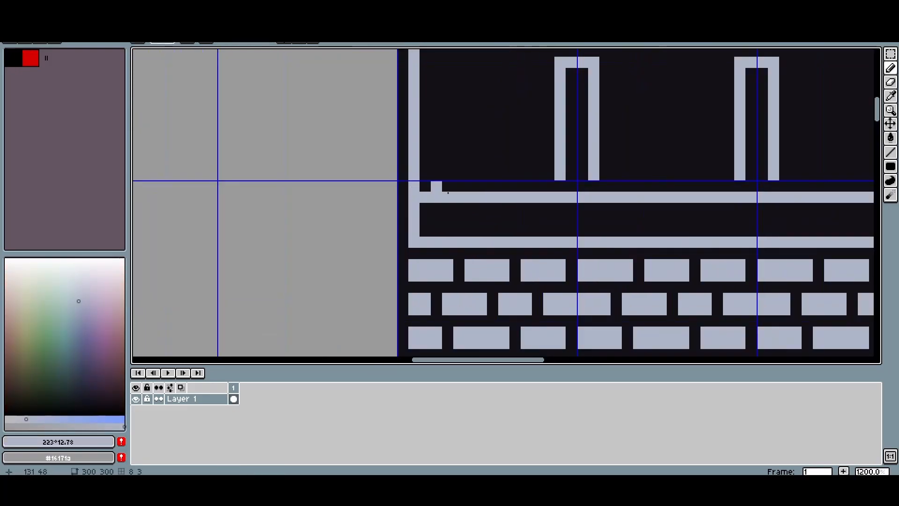
click(561, 185)
click(593, 185)
drag(652, 182, 452, 180)
click(539, 184)
click(572, 185)
click(718, 184)
Step: Black out the light line along the upper edge of the copied brick wall, using the black picked from the wall
alt+click(347, 202)
drag(348, 195, 228, 196)
mouse_move(401, 192)
mouse_down()
mouse_move(532, 191)
mouse_move(373, 195)
mouse_move(707, 192)
mouse_up()
scroll(695, 194, down, 3)
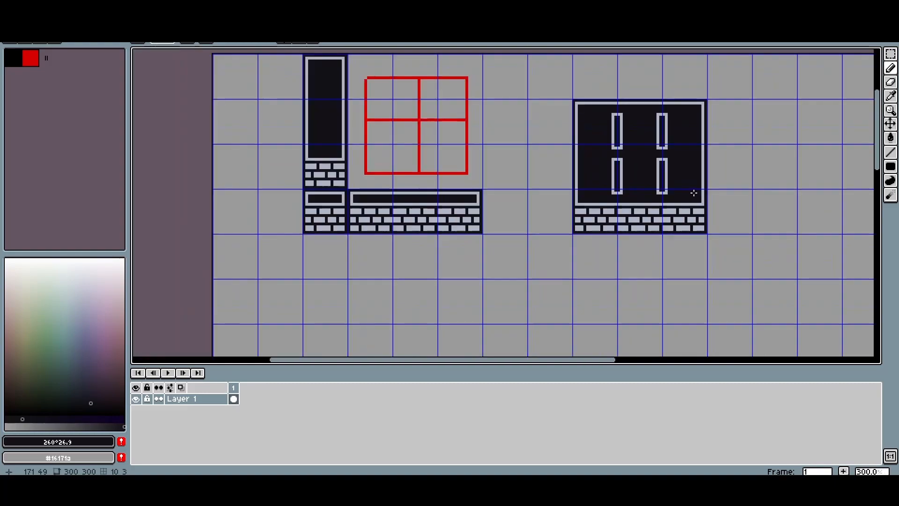
Step: Move the completed wall block onto the red frame, flush against the vertical wall and above the horizontal wall
drag(489, 124, 685, 276)
drag(572, 230, 340, 185)
click(487, 159)
drag(483, 157, 561, 172)
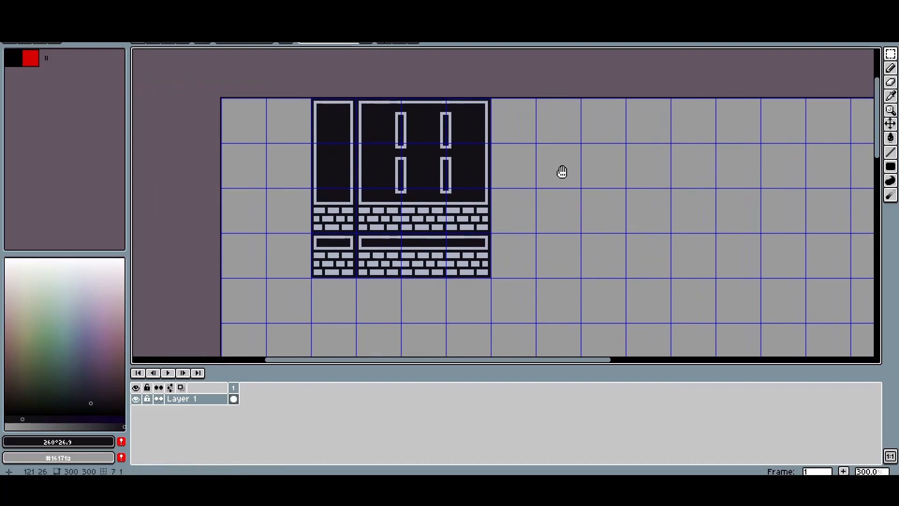
scroll(540, 181, up, 1)
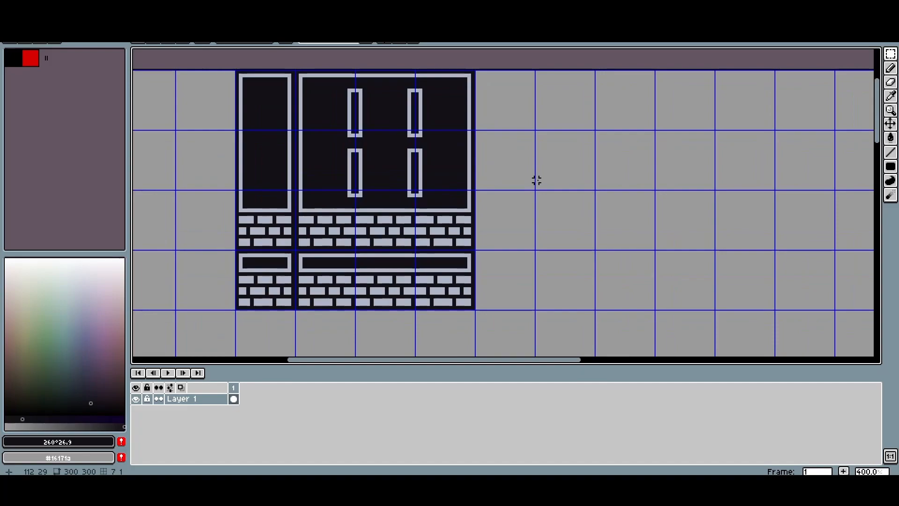
drag(533, 180, 568, 175)
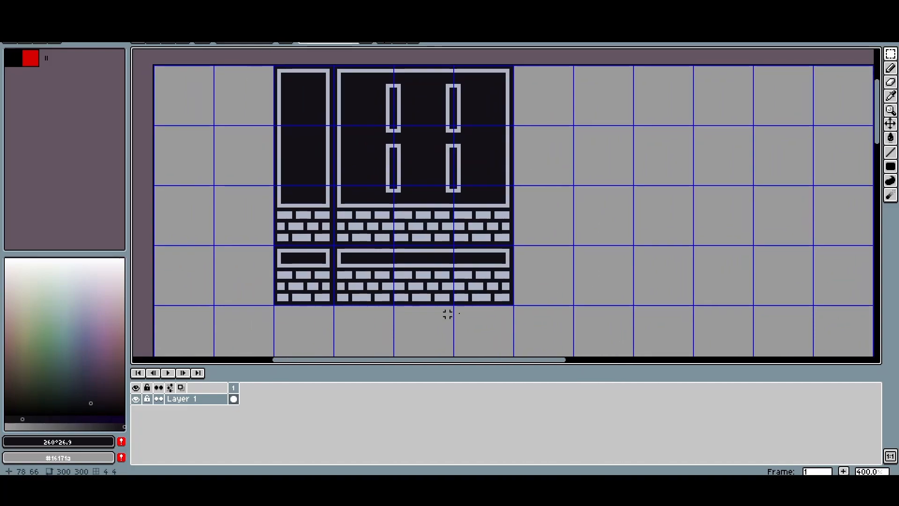
drag(388, 181, 340, 192)
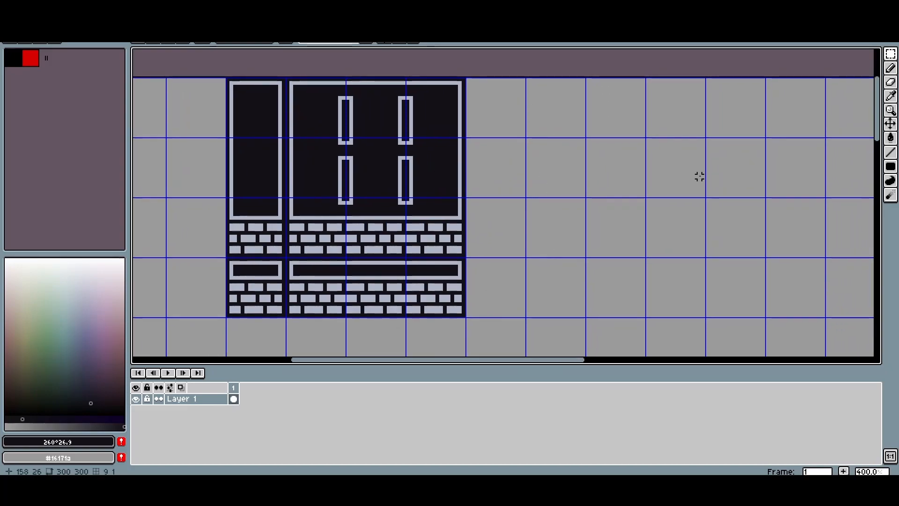
Step: Copy the upper left and upper right corner tiles side by side into the empty area and black out the pillar lines at their join
double_click(328, 113)
ctrl+drag(329, 113, 621, 168)
double_click(426, 117)
mouse_move(435, 121)
mouse_down()
mouse_move(676, 181)
mouse_move(508, 147)
mouse_move(520, 124)
mouse_move(531, 232)
mouse_move(497, 241)
mouse_move(498, 137)
mouse_up()
scroll(646, 174, up, 1)
key(ctrl+d)
scroll(644, 158, up, 2)
scroll(498, 141, down, 4)
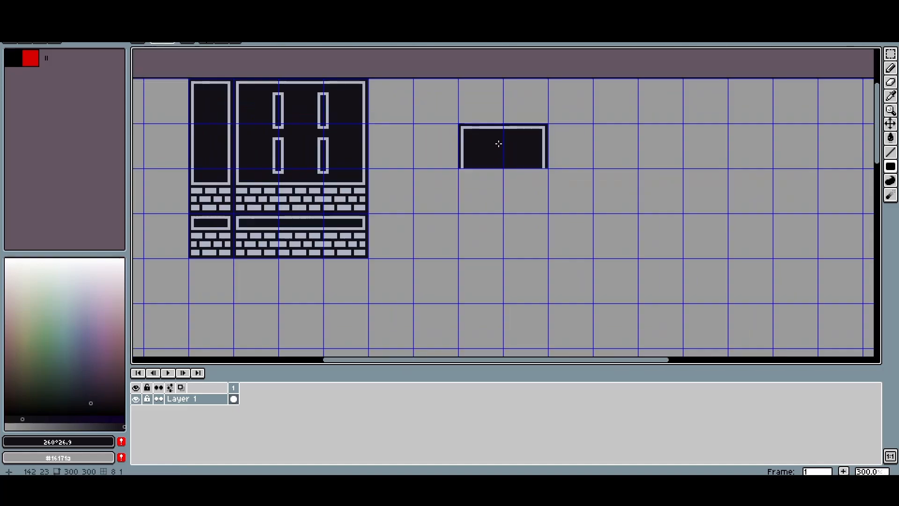
scroll(498, 143, up, 1)
scroll(499, 148, up, 1)
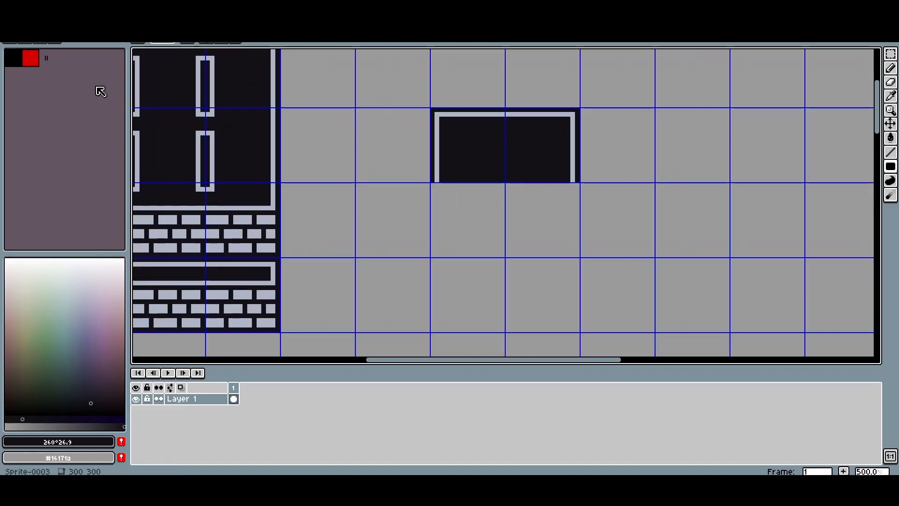
Step: Mark the join between the two copied corner tiles in red, and undo the mark
click(30, 58)
mouse_move(498, 147)
mouse_down()
mouse_move(515, 170)
mouse_move(500, 164)
mouse_up()
key(ctrl+z)
key(ctrl+z)
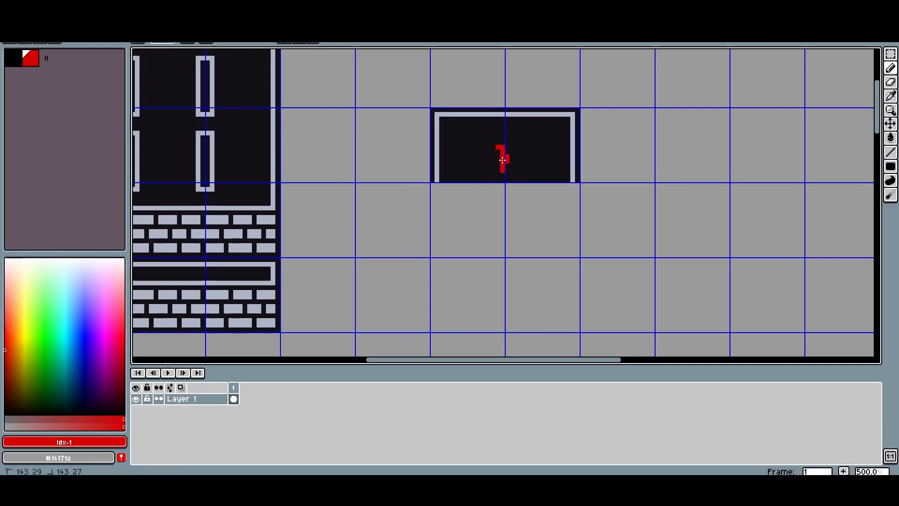
key(ctrl+z)
Step: Examine the lower brick walls of the finished tileset and how their tiles join
scroll(542, 161, left, 5)
scroll(542, 161, down, 2)
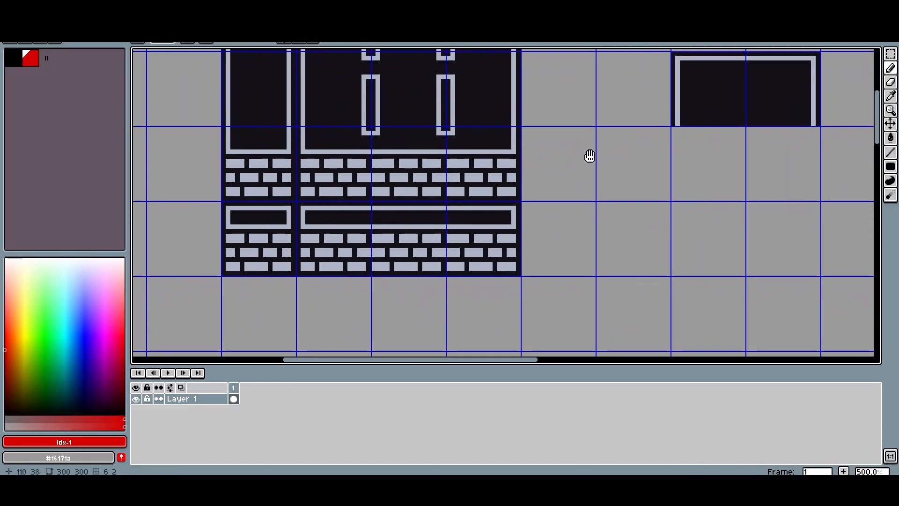
scroll(470, 243, up, 2)
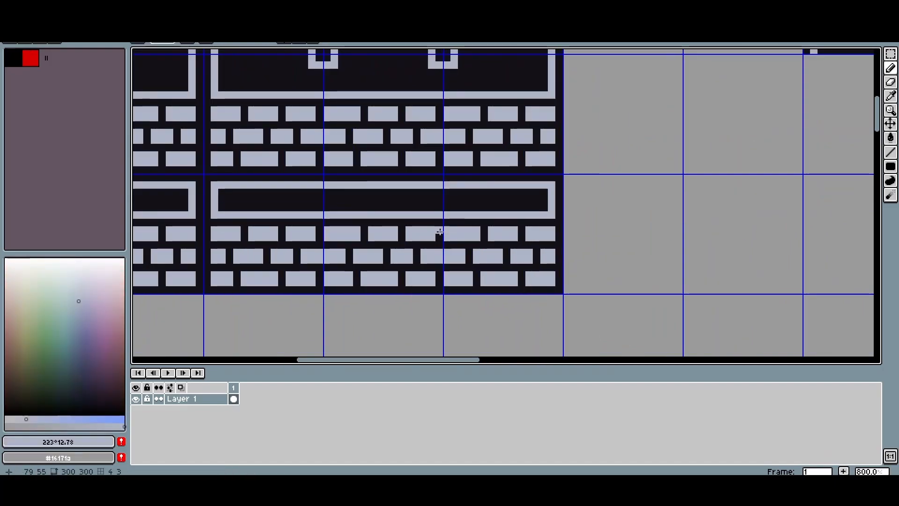
scroll(439, 236, down, 2)
scroll(408, 249, right, 4)
scroll(408, 249, up, 1)
key(ctrl+z)
drag(484, 198, 474, 229)
Step: Duplicate the pair of copied corner tiles four grid cells to its right
key(m)
drag(391, 118, 616, 227)
scroll(460, 253, down, 1)
scroll(441, 254, down, 1)
drag(450, 268, 505, 229)
mouse_move(521, 170)
mouse_down()
mouse_move(702, 170)
mouse_move(521, 178)
mouse_move(517, 171)
mouse_up()
click(529, 247)
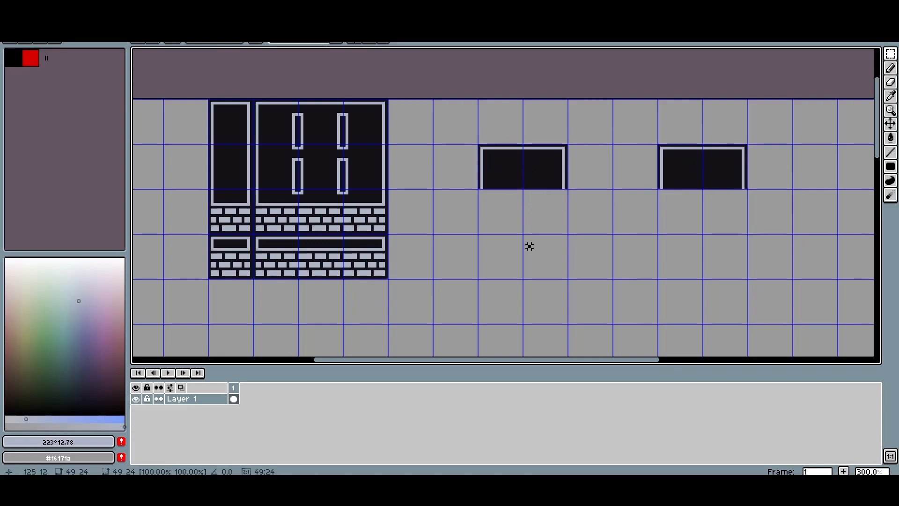
Step: Move the duplicated corner pair two grid cells further to the right
scroll(492, 164, up, 1)
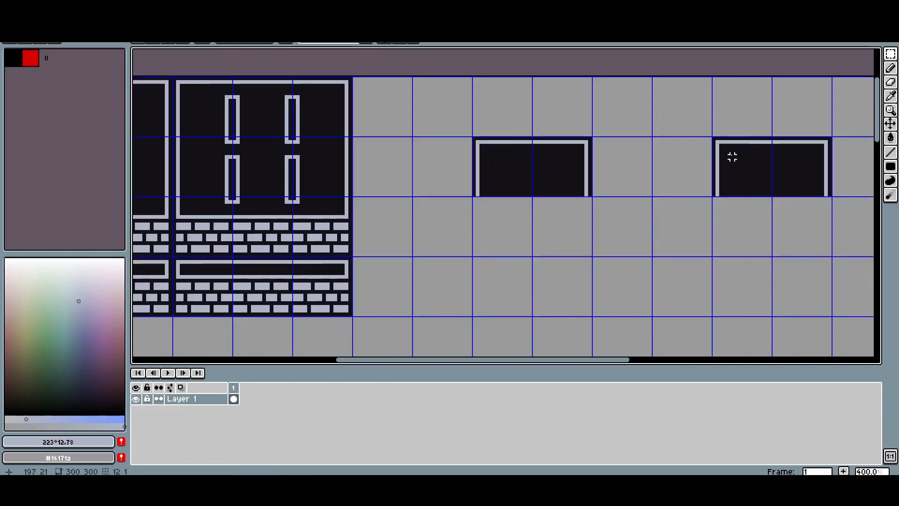
drag(732, 157, 527, 159)
scroll(508, 146, down, 1)
mouse_move(485, 129)
mouse_down()
mouse_move(616, 189)
mouse_move(530, 149)
mouse_move(610, 204)
mouse_up()
drag(540, 165, 628, 167)
click(697, 213)
drag(476, 197, 631, 216)
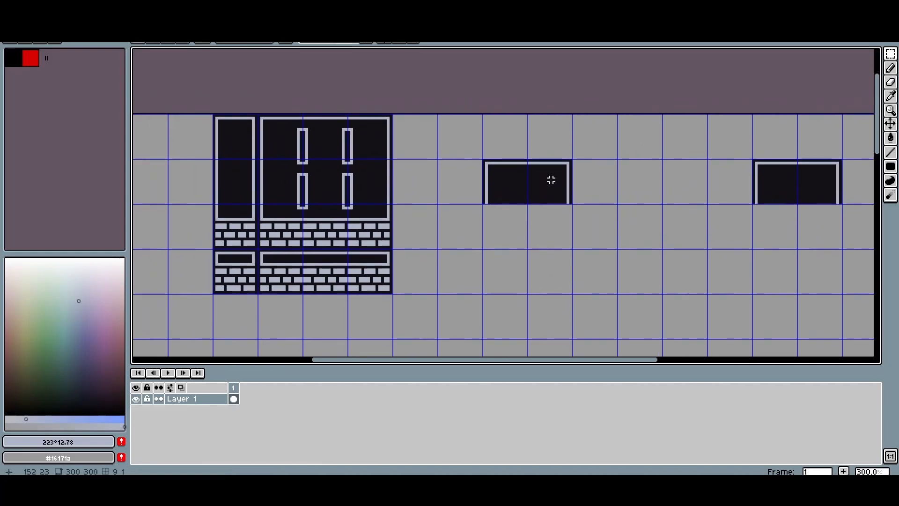
Step: Separate the first corner pair by moving its upper right corner tile two grid cells to the right
scroll(551, 180, up, 1)
drag(525, 152, 679, 187)
click(552, 231)
Step: Undo the latest red pencil marks
click(31, 59)
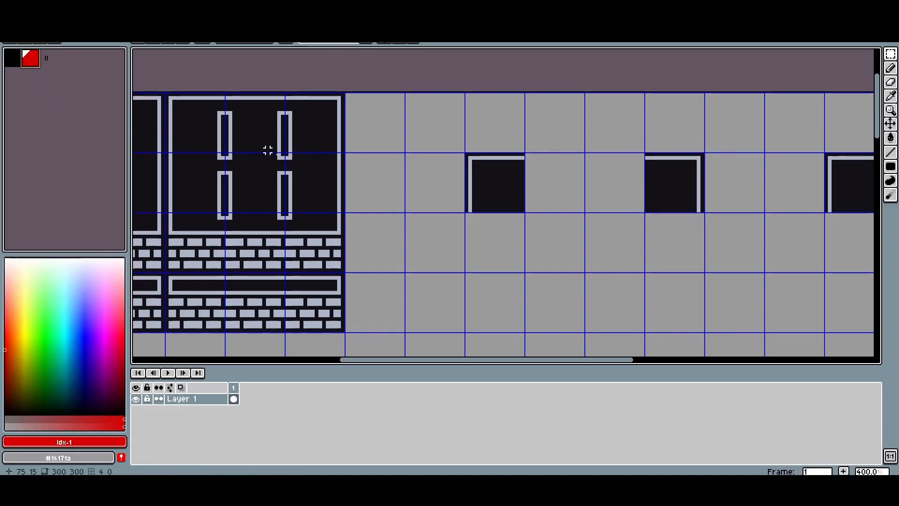
key(m)
key(b)
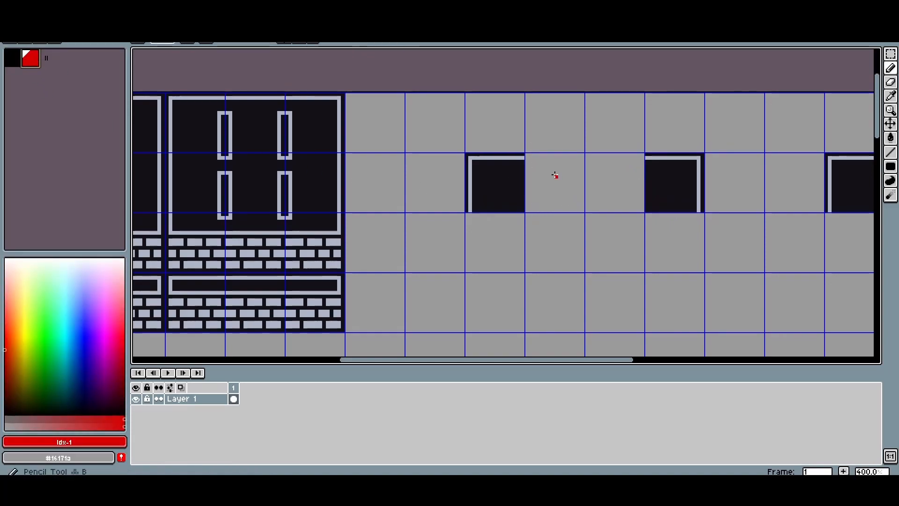
key(ctrl+z)
key(ctrl+z)
key(ctrl+z)
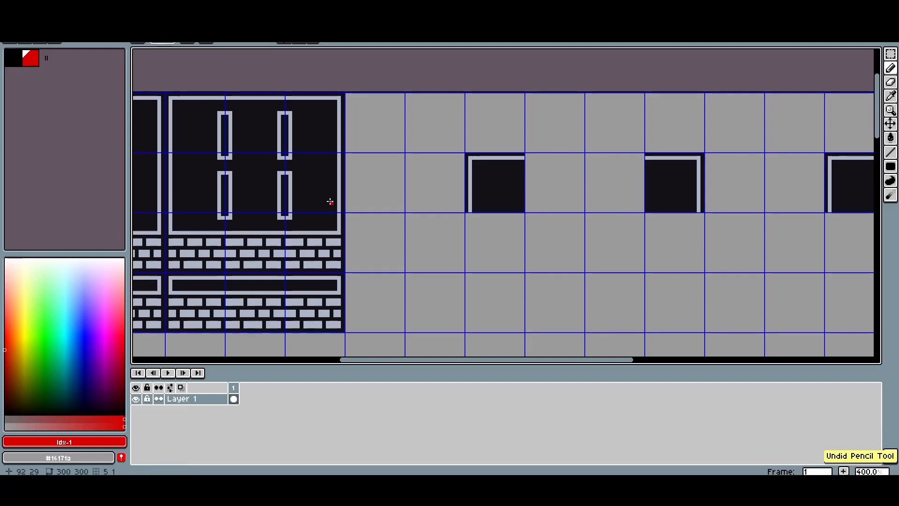
Step: Fill the gap between the separated corner tiles with two copies of the upper T-junction tile
key(m)
drag(243, 130, 684, 181)
double_click(322, 116)
click(657, 260)
scroll(657, 261, right, 2)
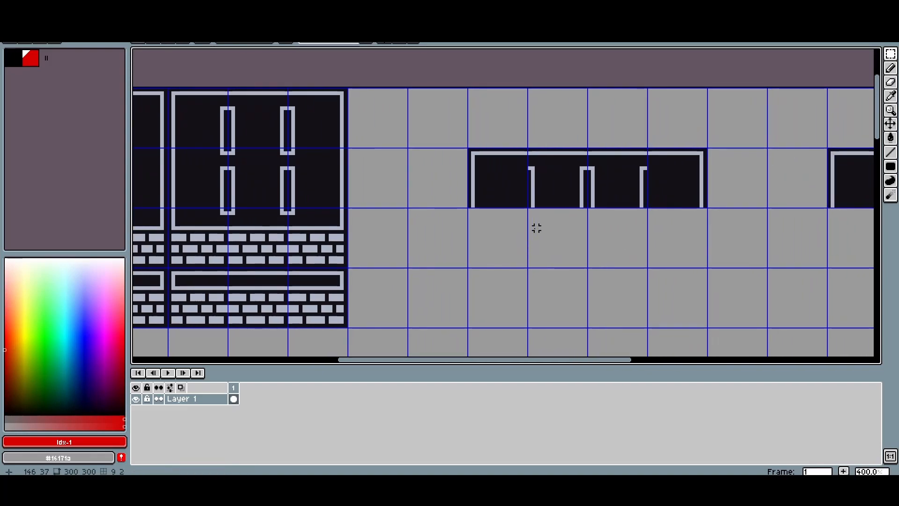
scroll(536, 228, down, 1)
drag(536, 228, 513, 236)
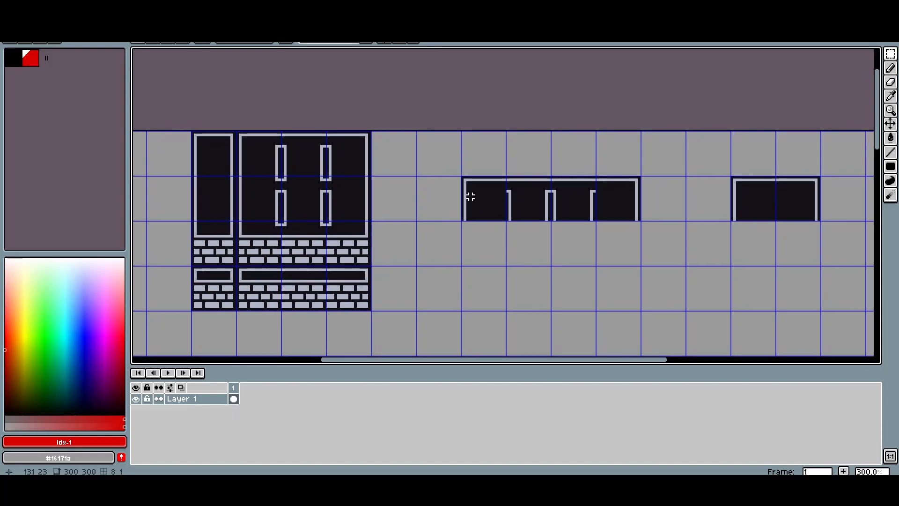
Step: Delete the assembled row of four test tiles, keeping the duplicated corner pair
drag(448, 163, 679, 244)
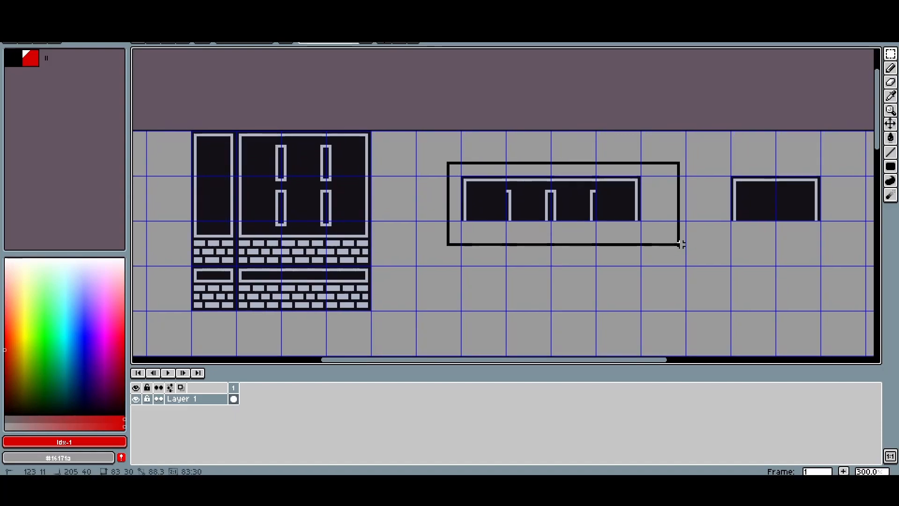
key(Delete)
drag(755, 169, 482, 168)
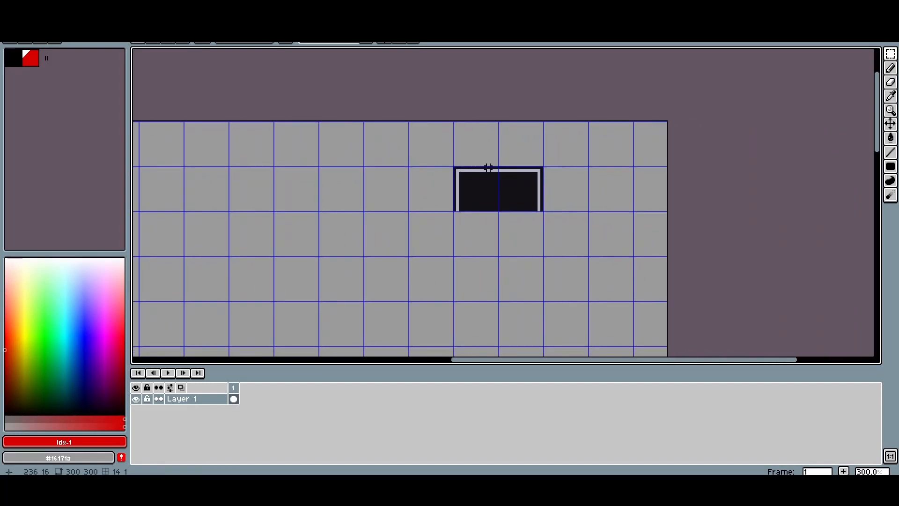
scroll(487, 168, up, 2)
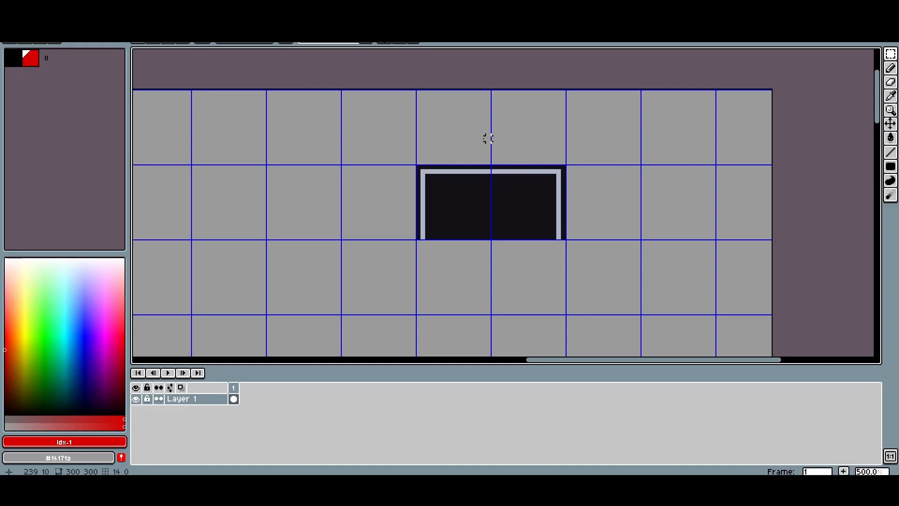
scroll(437, 185, down, 2)
drag(394, 183, 621, 185)
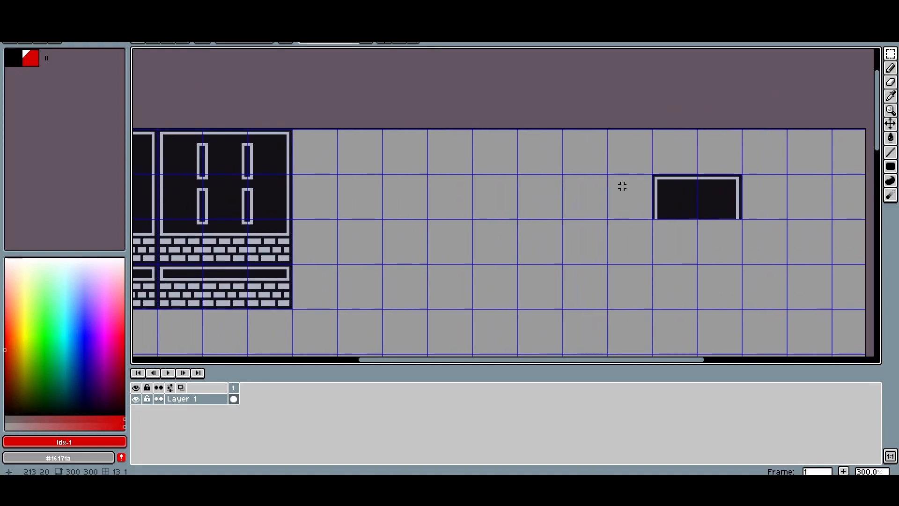
Step: Copy the upper left and upper right corner tiles from the block into the empty area, leaving a two-cell gap between them
mouse_move(322, 155)
mouse_down()
mouse_move(323, 215)
mouse_move(441, 302)
mouse_move(339, 156)
mouse_move(344, 178)
mouse_up()
key(ctrl+z)
key(m)
drag(680, 160, 812, 240)
click(612, 173)
mouse_move(195, 157)
mouse_down()
mouse_move(243, 155)
mouse_move(492, 194)
mouse_up()
double_click(280, 154)
click(400, 160)
drag(370, 157, 633, 205)
click(558, 192)
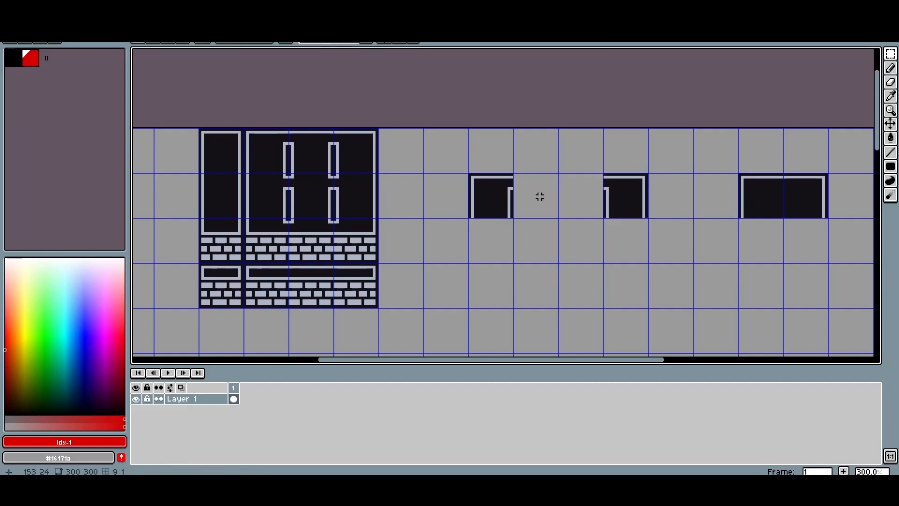
Step: Fill the two-cell gap between the newly copied corner tiles with the block's upper T-junction tile
scroll(422, 174, right, 2)
drag(281, 149, 536, 195)
click(513, 238)
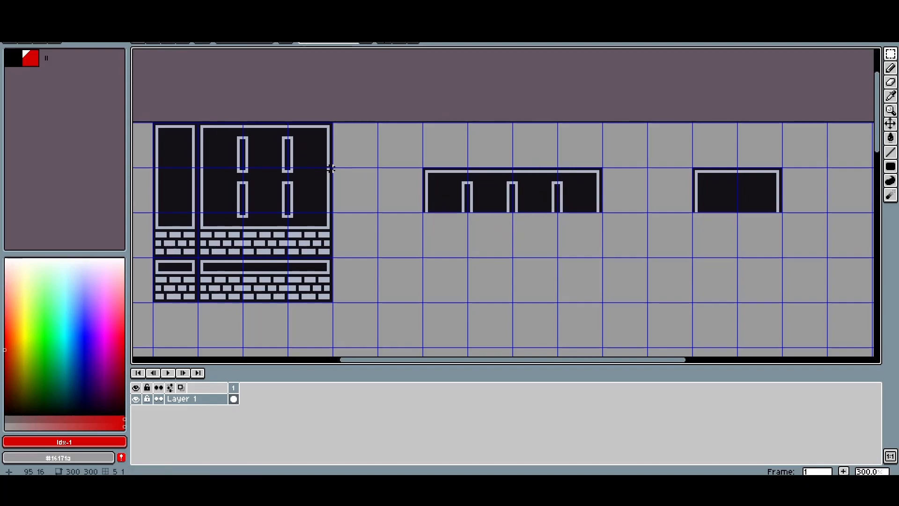
Step: Scribble in red on the block's upper T-junction tile and undo the pencil marks made on the test row
drag(224, 149, 327, 159)
key(ctrl+z)
drag(263, 146, 275, 160)
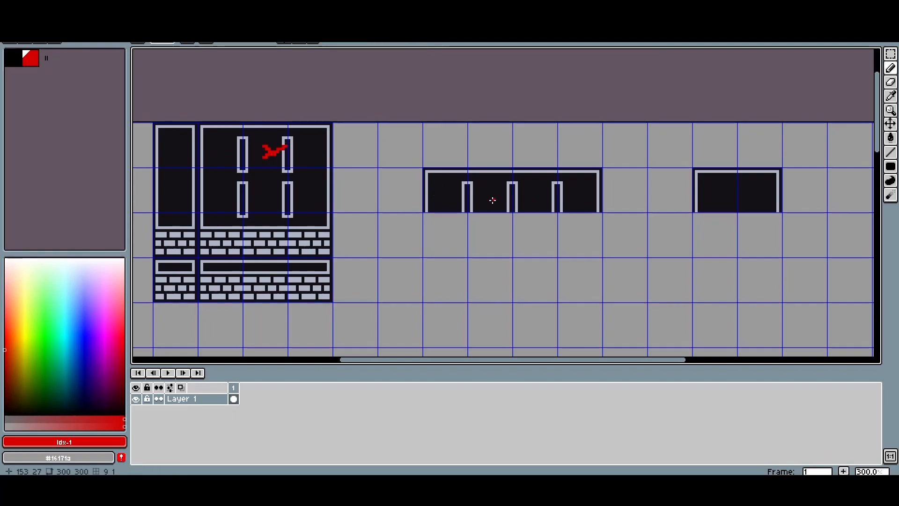
key(ctrl+z)
key(ctrl+z)
key(ctrl+z)
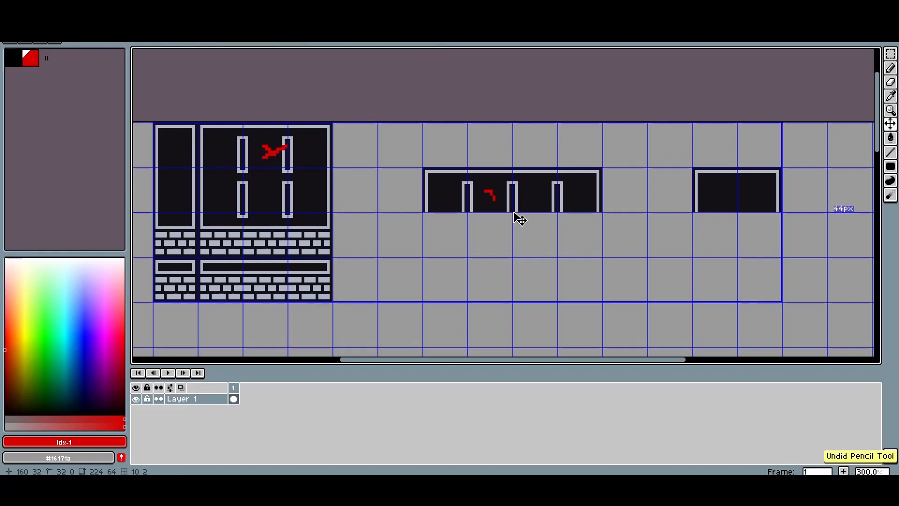
Step: Mark the middle seam of the test row and of the plain corner pair in red and undo the latest mark
scroll(515, 210, up, 2)
drag(505, 168, 512, 203)
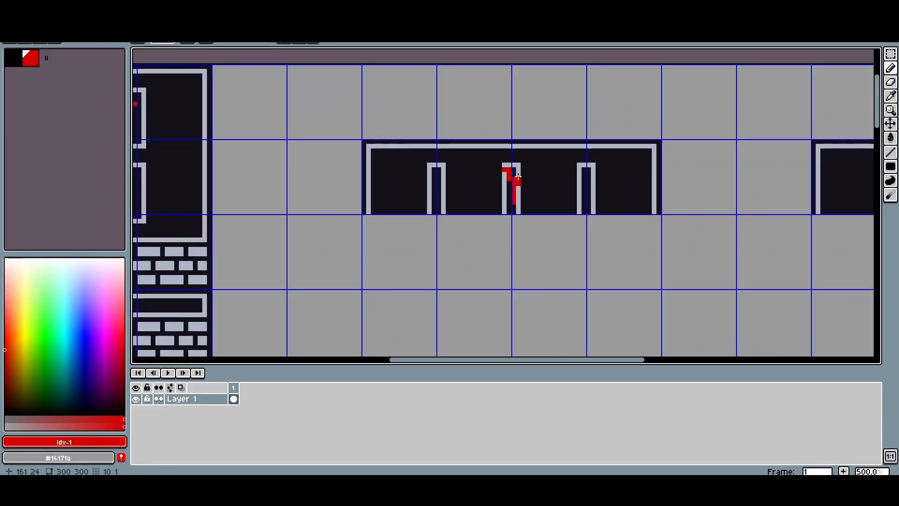
scroll(537, 186, down, 1)
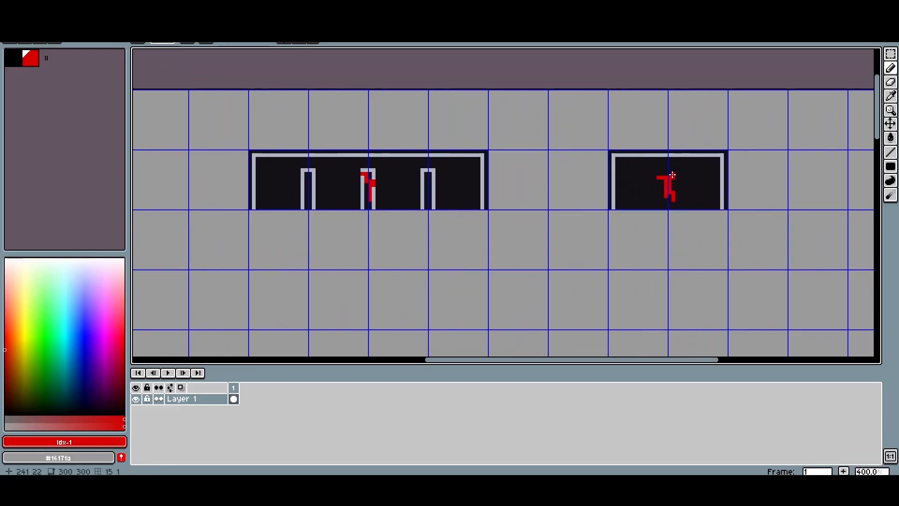
key(ctrl+z)
Step: Paint over the middle narrow frame in the test row with the sampled dark wall color
drag(452, 212, 540, 212)
key(m)
scroll(443, 188, up, 2)
alt+click(445, 192)
mouse_move(453, 218)
mouse_down()
mouse_move(454, 158)
mouse_move(473, 160)
mouse_up()
drag(473, 208, 472, 214)
Step: Try to cover the test row's middle seam with a small moved piece of plain wall
scroll(474, 205, down, 2)
key(m)
drag(544, 204, 484, 205)
mouse_move(697, 172)
mouse_down()
mouse_move(727, 220)
mouse_move(412, 199)
mouse_up()
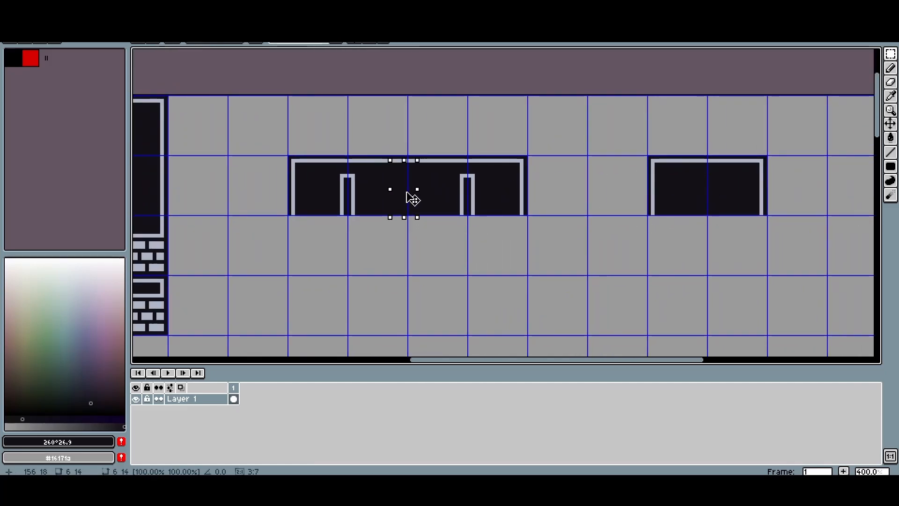
key(ctrl+z)
Step: Repaint the red scribble on the block's upper T-junction tile with its sampled grey outline and dark fill colors
scroll(677, 218, down, 1)
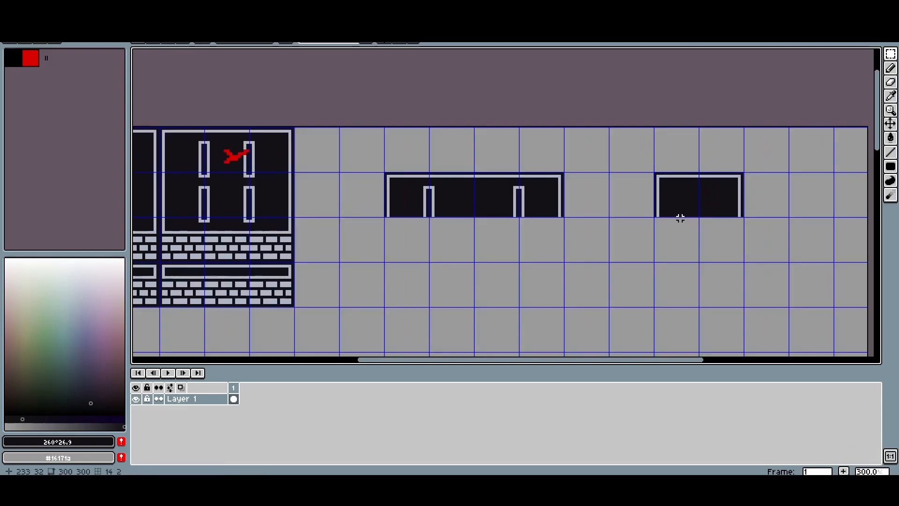
drag(501, 199, 560, 198)
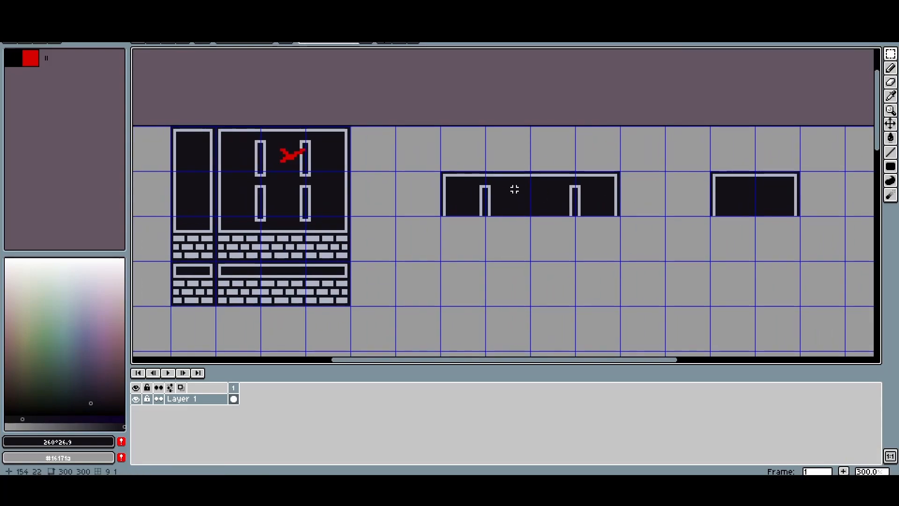
scroll(256, 161, up, 3)
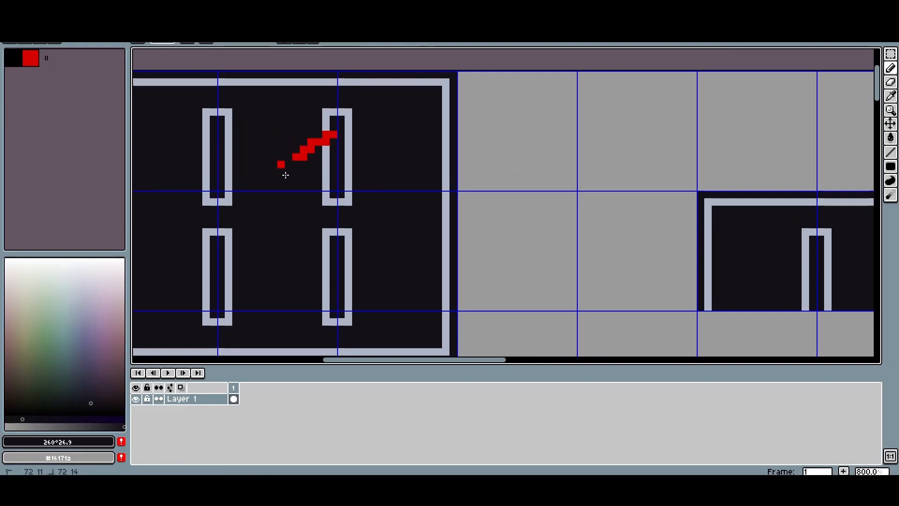
alt+click(324, 131)
drag(327, 142, 336, 140)
alt+click(362, 152)
click(356, 149)
click(341, 142)
click(333, 135)
scroll(446, 182, down, 4)
mouse_move(576, 201)
mouse_down()
mouse_move(358, 180)
mouse_move(468, 177)
mouse_up()
scroll(357, 193, up, 1)
scroll(388, 198, down, 1)
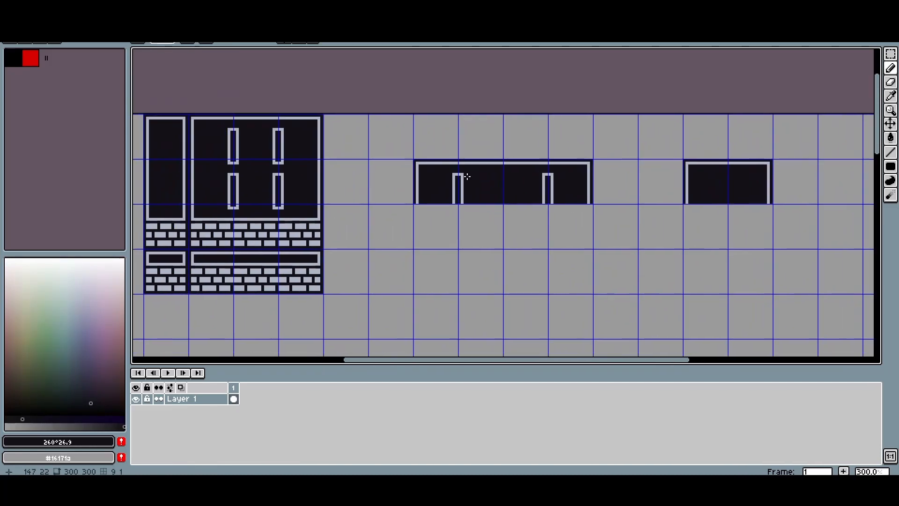
Step: Set the drawing color to red and copy the test row's second tile into the empty area below the row
click(38, 62)
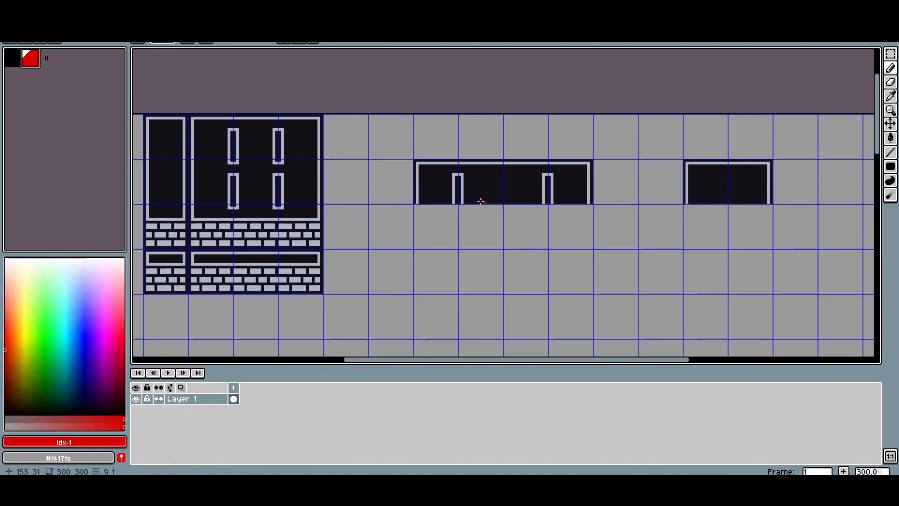
key(m)
double_click(482, 193)
key(ctrl+c)
key(ctrl+v)
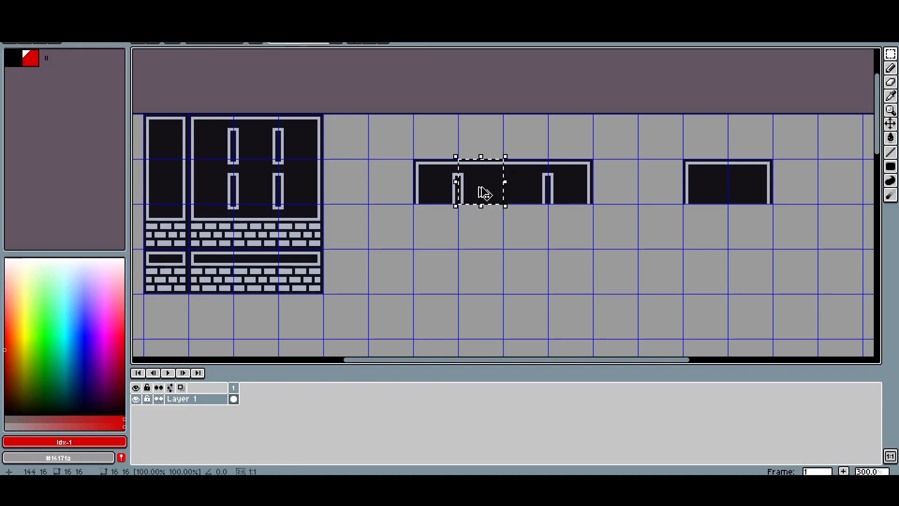
drag(480, 188, 524, 281)
key(b)
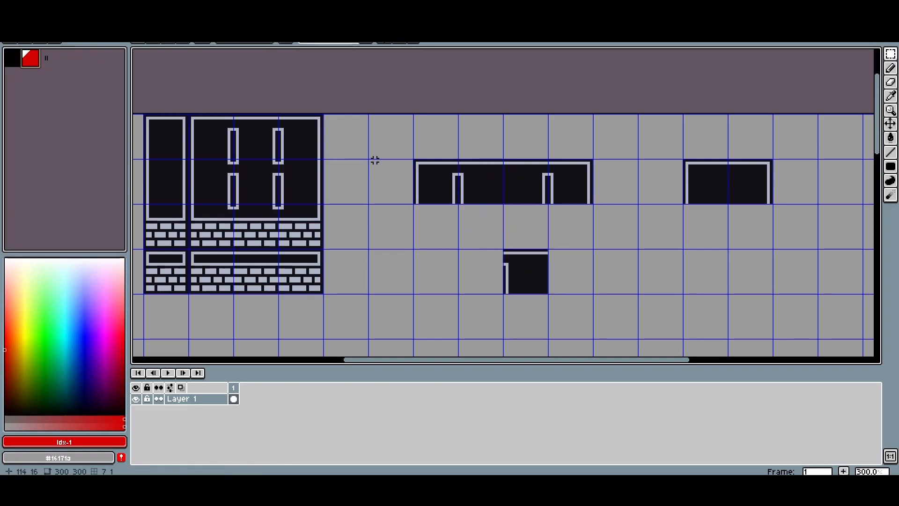
Step: Hatch the copied tile's dark interior with red pencil strokes and undo them
drag(486, 258, 467, 256)
click(481, 264)
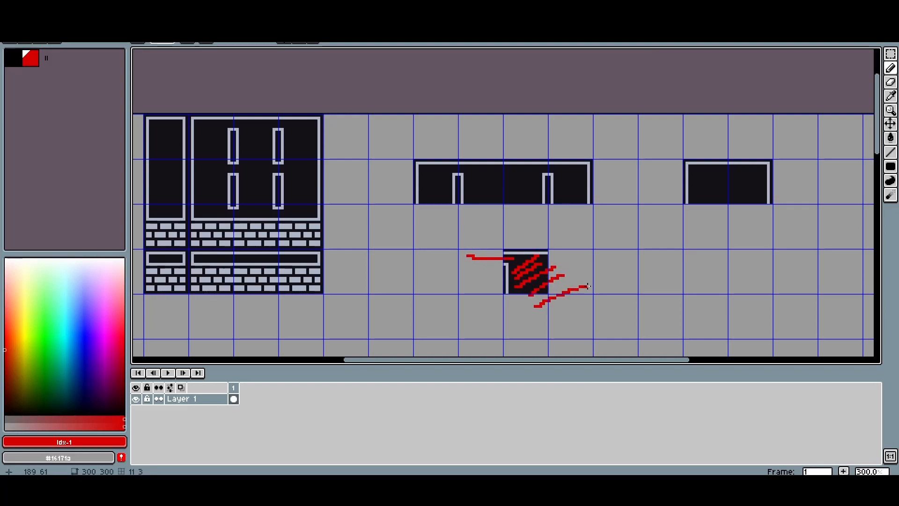
key(ctrl+z)
key(ctrl+z)
key(ctrl+z)
key(ctrl+z)
key(ctrl+z)
key(ctrl+z)
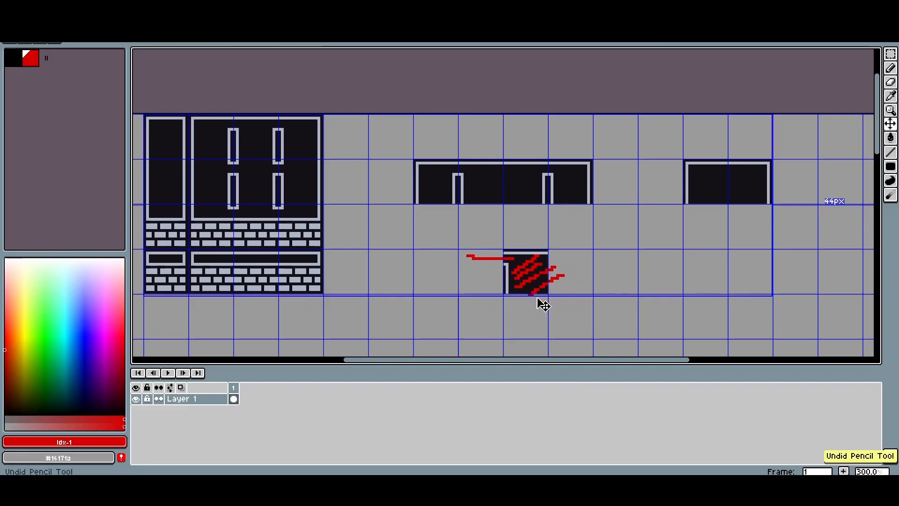
Step: Sketch a red right-angle boundary with hatching around the copied tile's open corner and undo the marks
drag(529, 269, 538, 325)
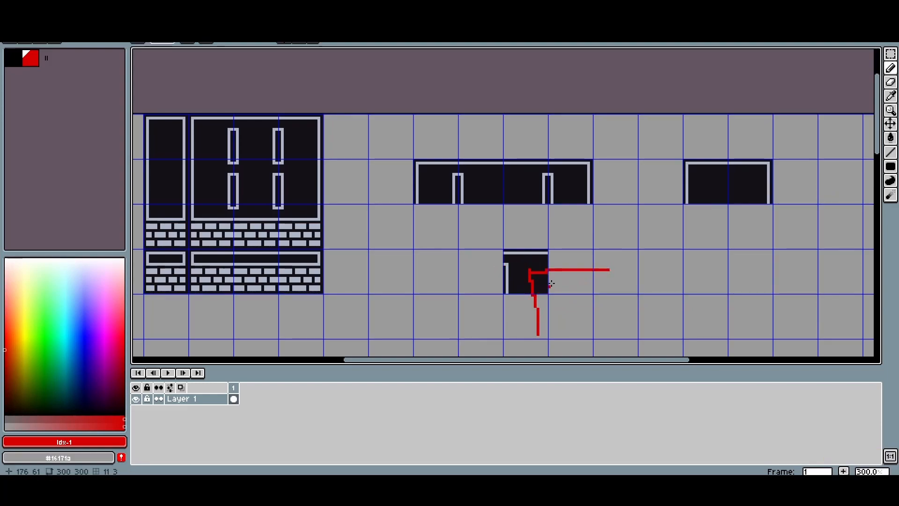
key(ctrl+z)
key(ctrl+z)
key(ctrl+z)
key(ctrl+z)
key(ctrl+z)
key(ctrl+z)
key(ctrl+z)
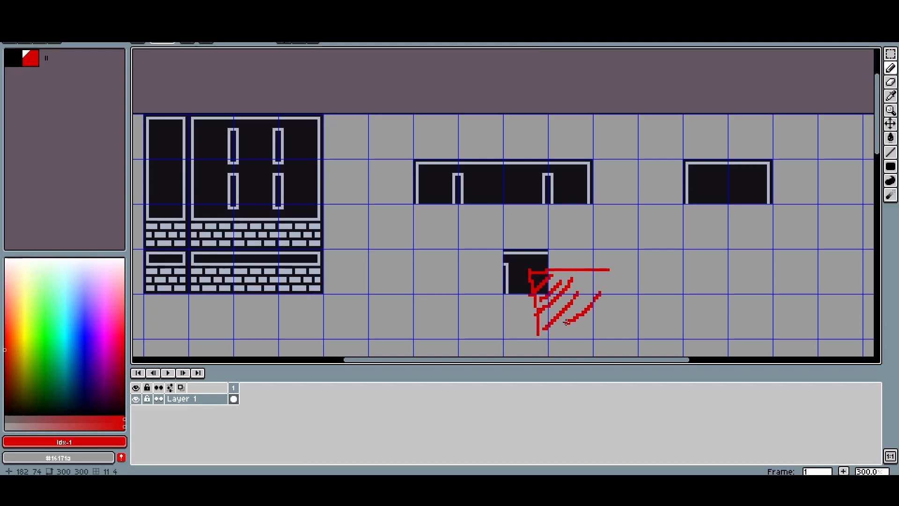
key(ctrl+z)
mouse_move(546, 272)
mouse_down()
mouse_move(543, 293)
mouse_move(549, 273)
mouse_up()
key(ctrl+z)
drag(531, 303, 567, 287)
key(ctrl+z)
key(ctrl+z)
Step: Copy the four-way junction tile from the block's center next to the single copied tile, leaving a one-cell gap
key(m)
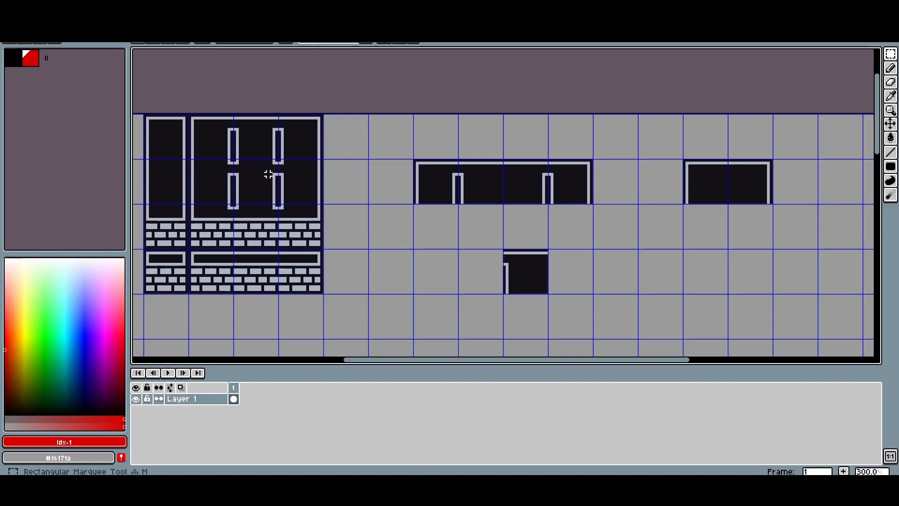
drag(278, 204, 393, 258)
click(380, 233)
key(l)
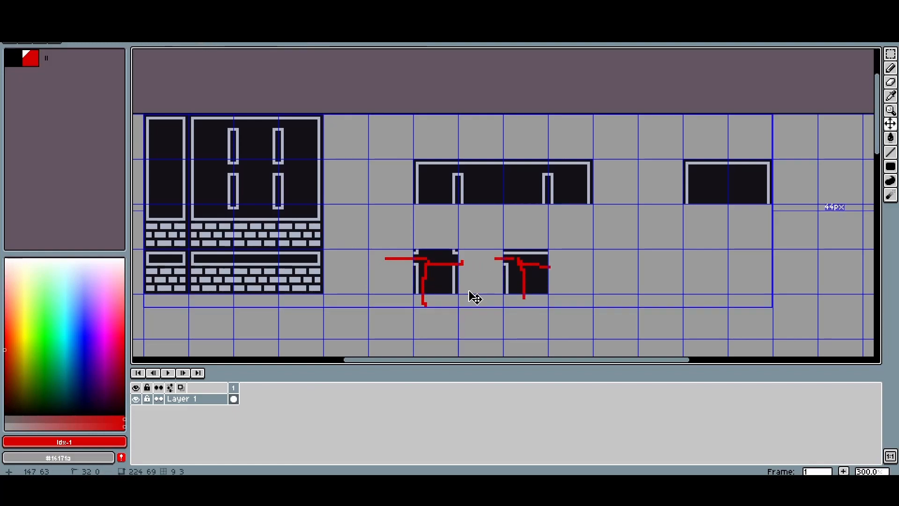
Step: Undo the red path lines on both copied tiles, trace the junction tile's inner edge in red and undo the circled corner
key(ctrl+z)
key(ctrl+z)
key(ctrl+z)
key(ctrl+z)
key(ctrl+z)
drag(453, 265, 453, 274)
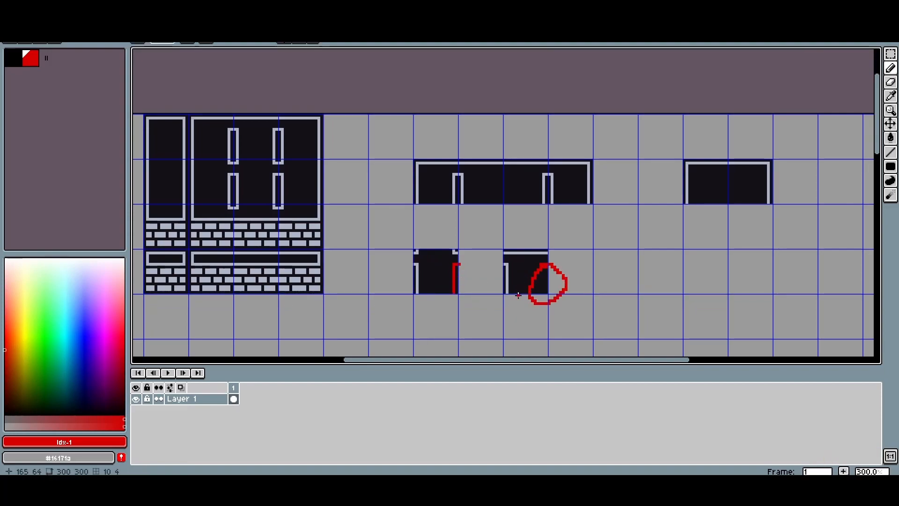
key(ctrl+z)
Step: Delete both copied comparison tiles below the test row
key(m)
drag(427, 261, 435, 273)
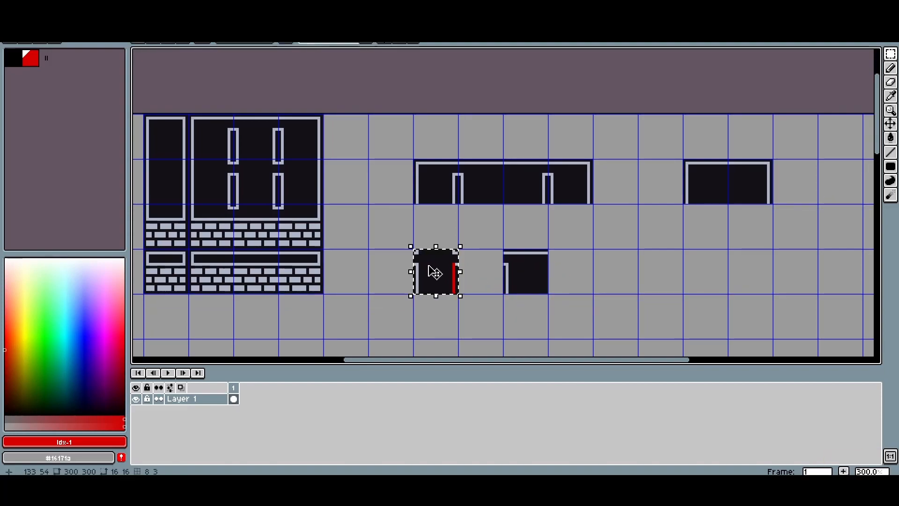
key(Delete)
drag(523, 273, 477, 287)
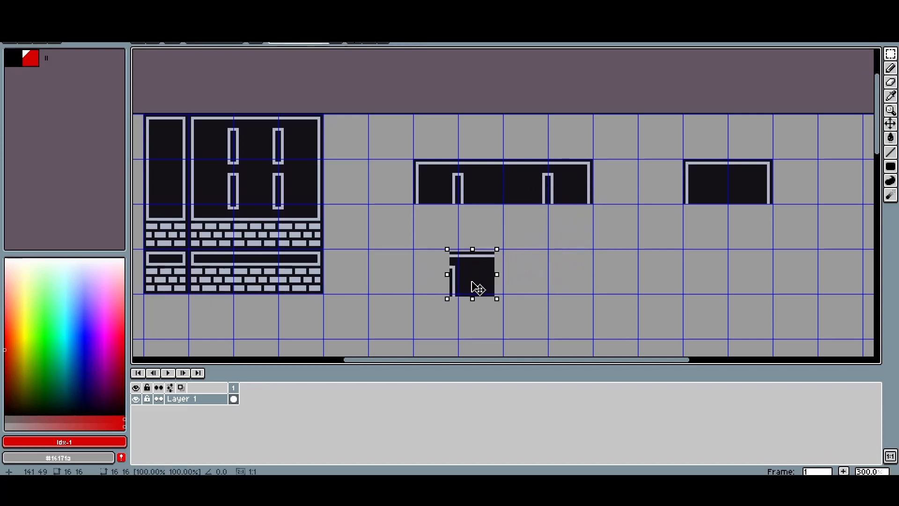
drag(426, 239, 510, 312)
key(Delete)
Step: Try to copy the test row's second tile into the cleared area below it
double_click(483, 179)
key(ctrl+c)
key(ctrl+v)
drag(483, 189, 479, 285)
key(ctrl+z)
key(ctrl+d)
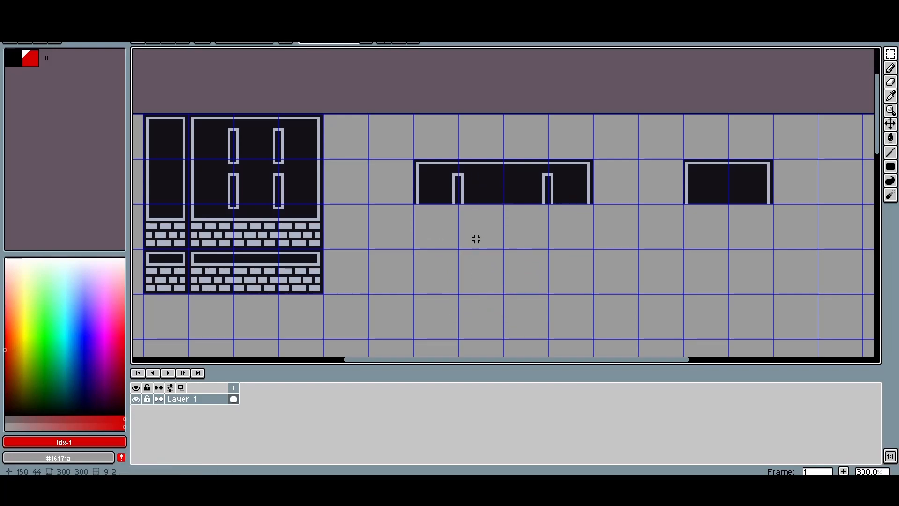
Step: Copy the test row's first corner tile into the second cell below it
scroll(473, 222, up, 1)
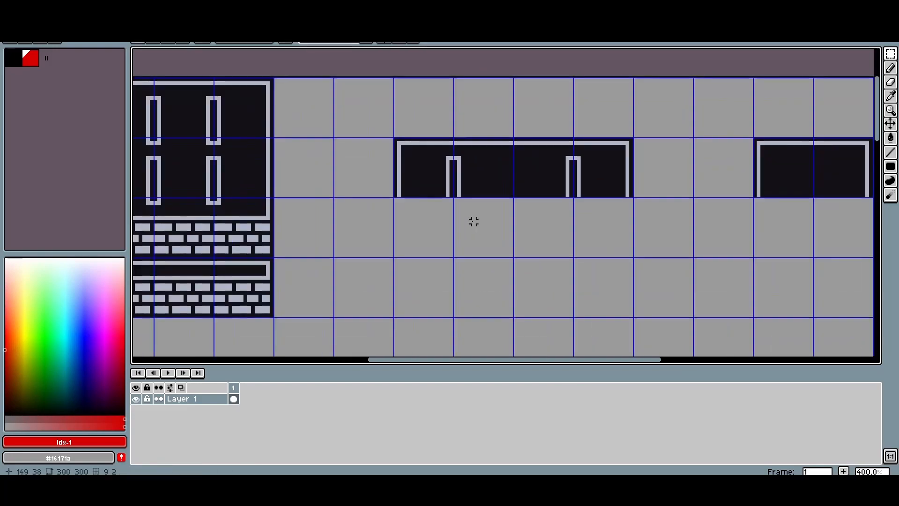
key(b)
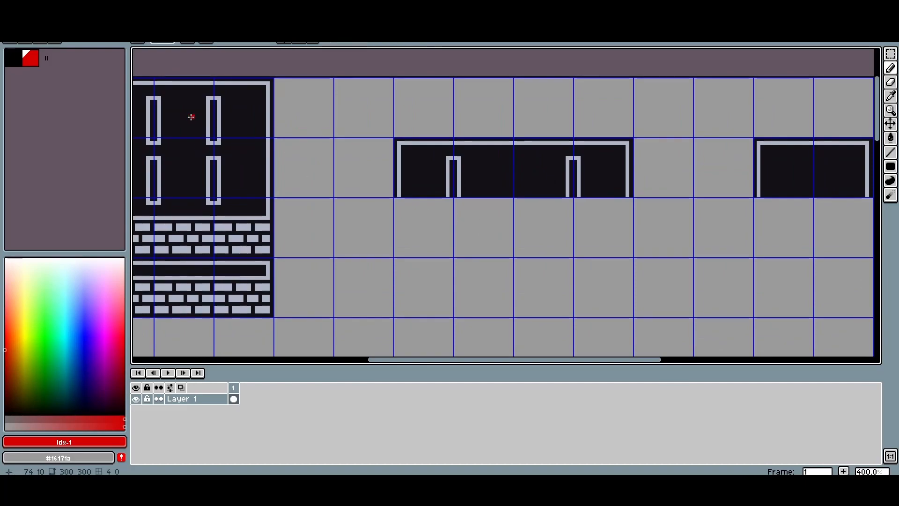
drag(221, 132, 322, 150)
key(m)
drag(526, 183, 536, 310)
click(465, 248)
scroll(466, 248, down, 1)
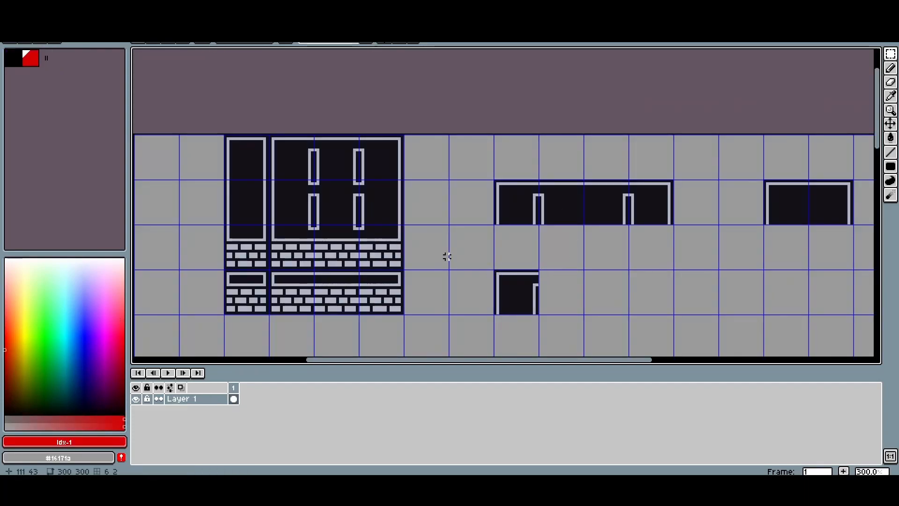
Step: Copy the block's upper left corner tile next to the single test tile and clear the area below the test row
double_click(295, 155)
drag(292, 156, 600, 292)
drag(455, 243, 658, 345)
key(Delete)
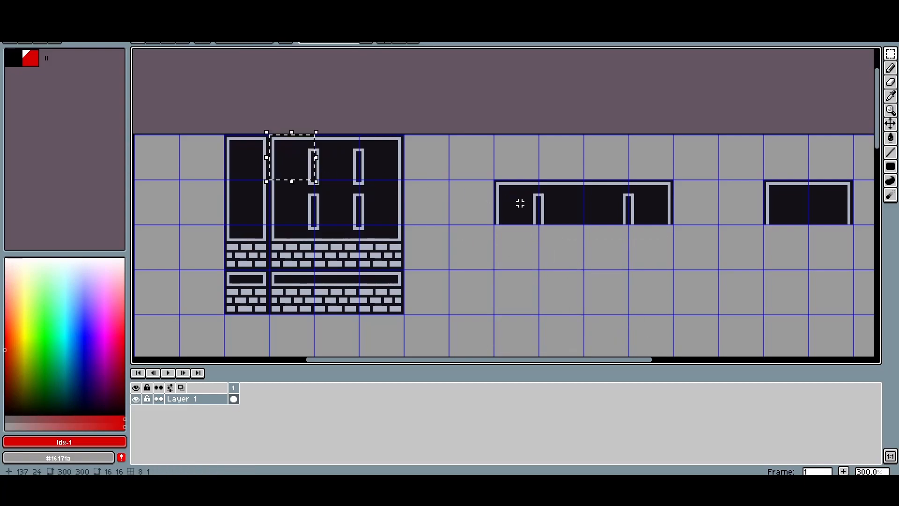
click(457, 205)
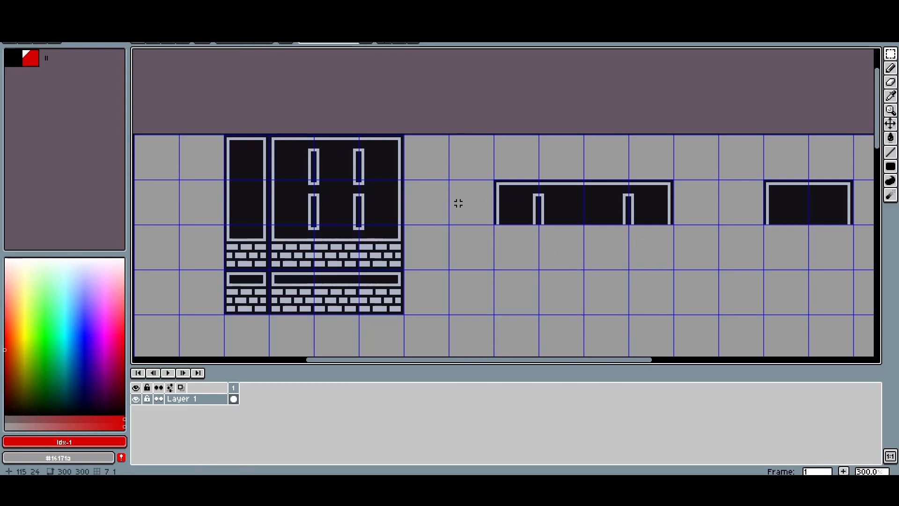
Step: Copy the middle tile of the block's narrow vertical wall directly above the test row's first corner tile
key(b)
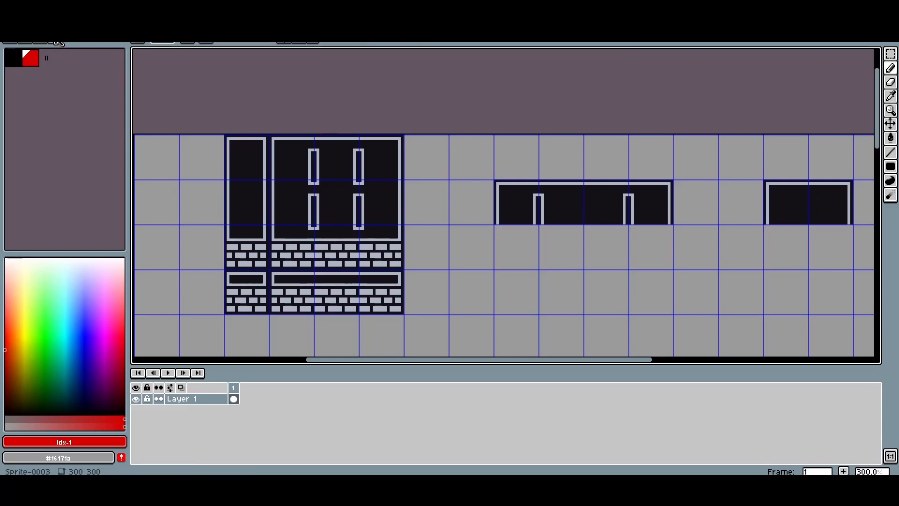
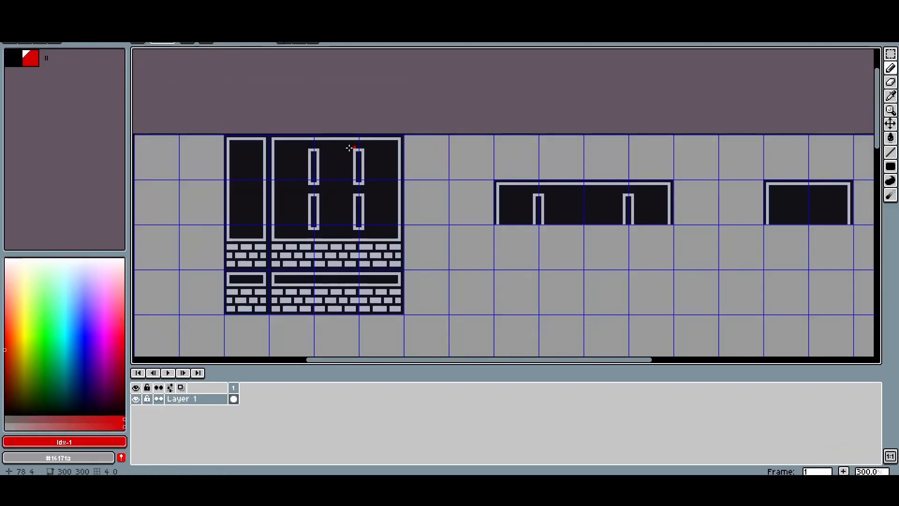
key(m)
double_click(251, 202)
drag(251, 203, 521, 156)
click(330, 194)
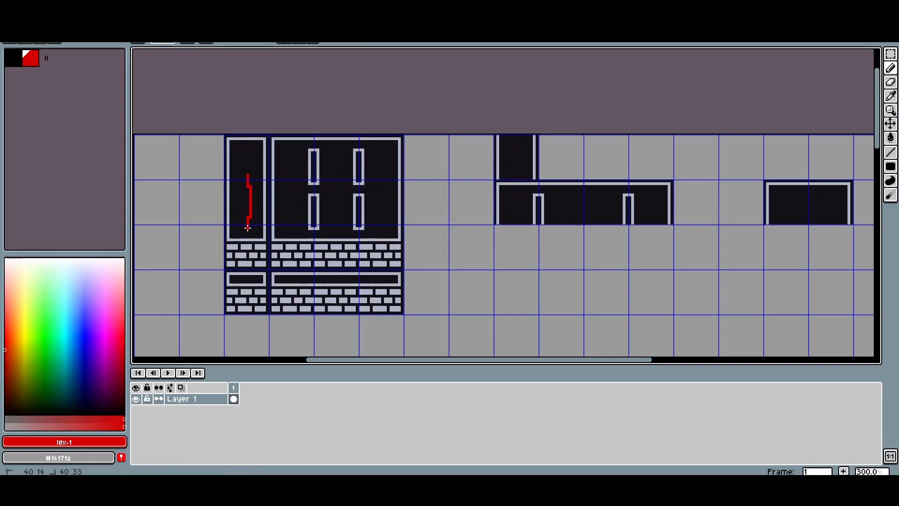
Step: Trace the vertical wall connection in red through the row's first corner tile and undo the pencil marks
key(ctrl+z)
scroll(491, 192, up, 3)
drag(545, 197, 550, 125)
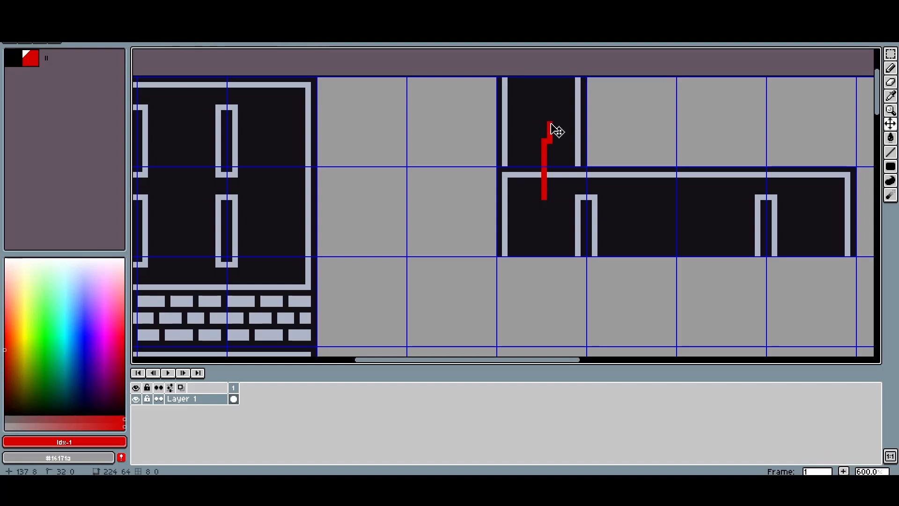
key(ctrl+z)
Step: Place a copy of the horizontal wall's middle brick tile beside the row's first corner tile and delete it
scroll(498, 158, down, 2)
key(m)
double_click(282, 313)
drag(282, 317, 461, 197)
click(398, 224)
drag(300, 303, 349, 271)
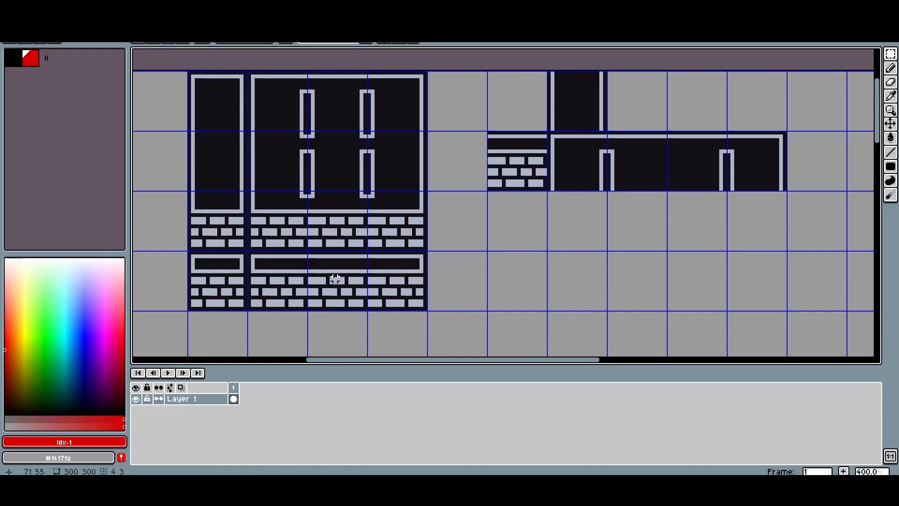
double_click(519, 161)
key(Delete)
Step: Copy the four-way junction tile from the block's center into the empty cell beside the test row's first corner tile
double_click(343, 169)
drag(347, 175, 515, 169)
click(508, 110)
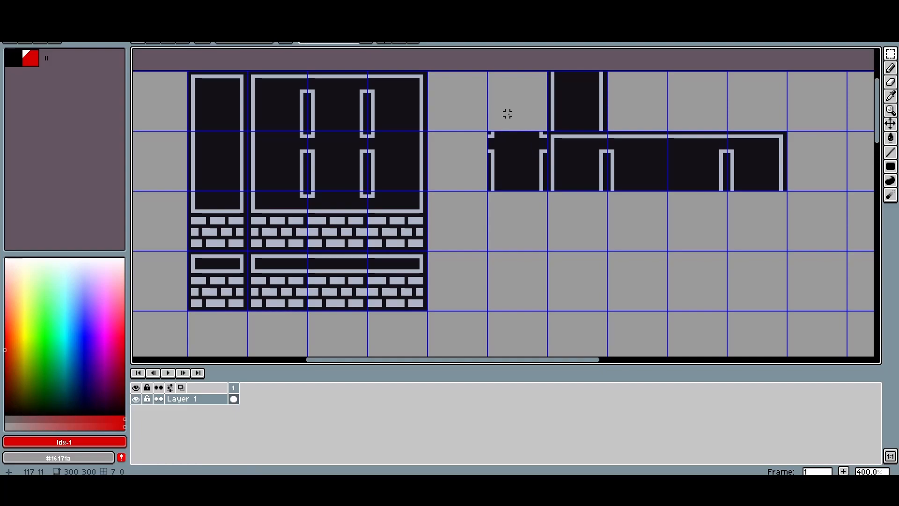
scroll(529, 136, up, 2)
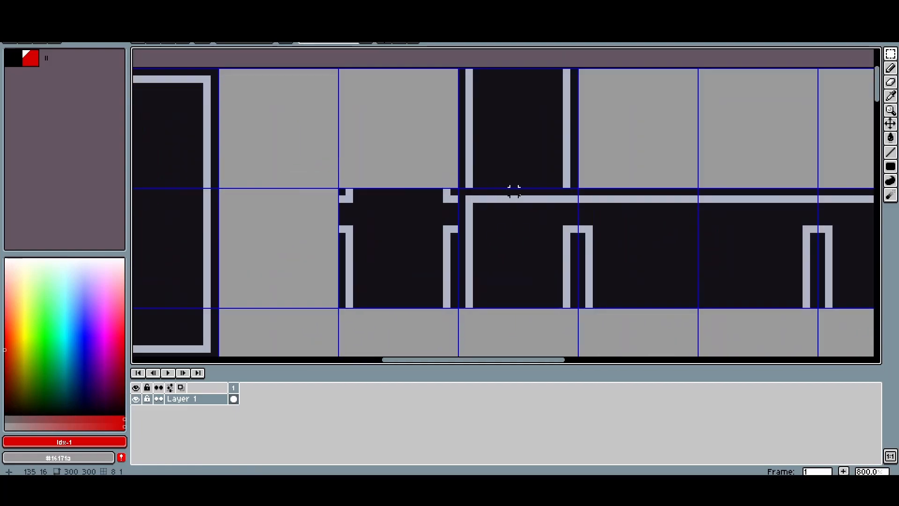
Step: Redraw the first corner tile's outline in the light and dark wall colours to connect it with the wall above and the four-way junction beside it
alt+click(555, 199)
key(b)
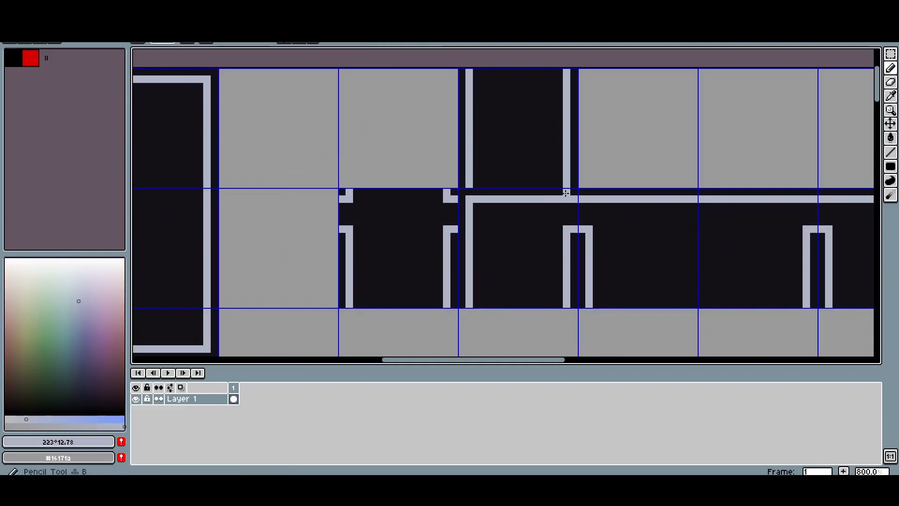
click(462, 200)
click(474, 191)
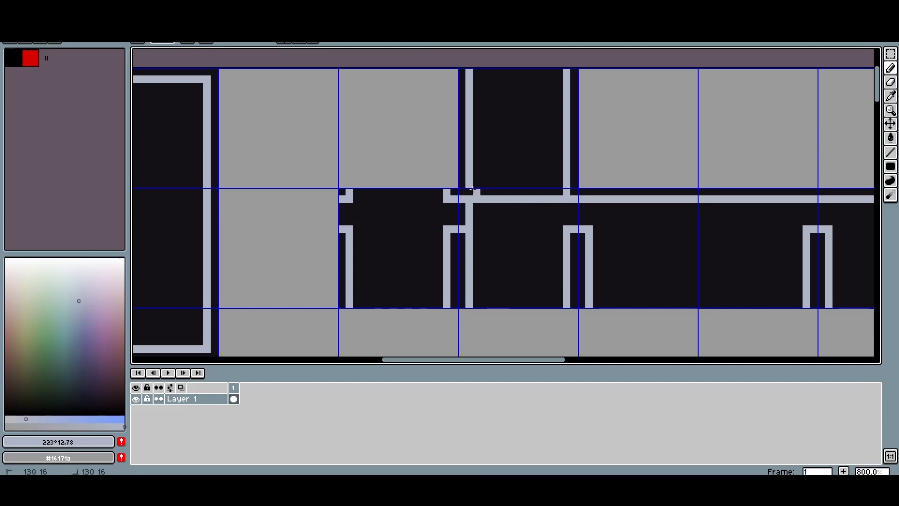
alt+click(539, 210)
drag(559, 199, 483, 199)
click(468, 222)
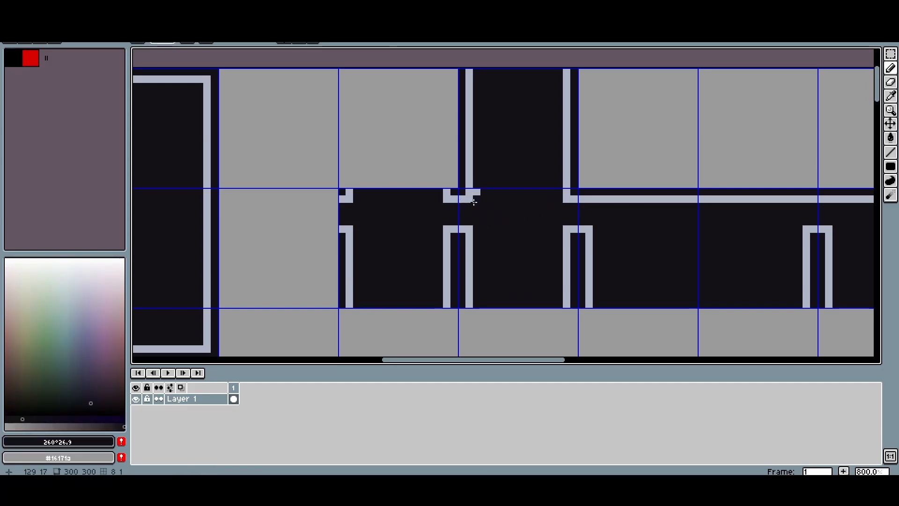
Step: Try red marks on the redrawn tile's upper-left corner, undo them, and cover that corner's light outline with the dark wall colour
click(31, 59)
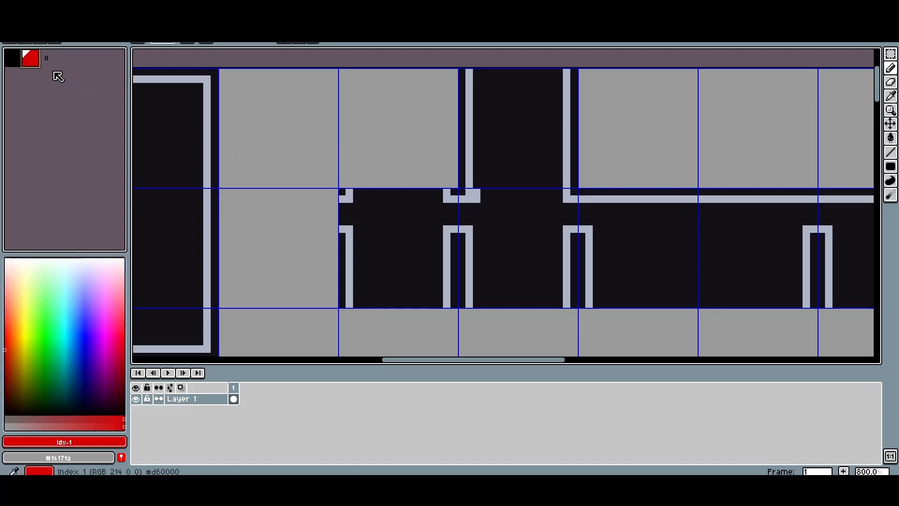
click(461, 190)
mouse_move(459, 189)
mouse_down()
mouse_move(476, 191)
mouse_move(439, 185)
mouse_move(466, 201)
mouse_up()
key(ctrl+z)
alt+click(472, 207)
scroll(463, 196, down, 1)
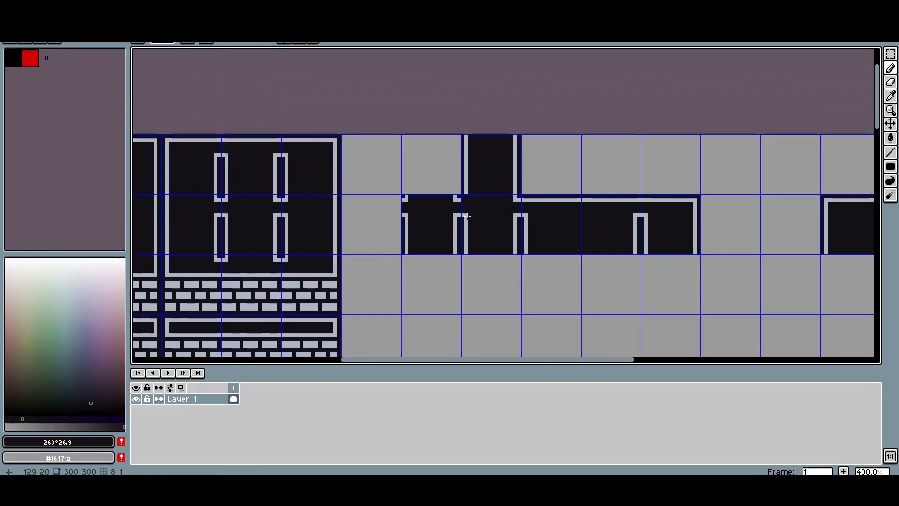
Step: Delete the four-way junction tile beside the redrawn tile and the vertical wall tile above it
key(m)
double_click(430, 214)
key(Delete)
double_click(478, 166)
key(Delete)
Step: Sketch the redrawn tile's side, upward and diagonal connections in red and undo the strokes
click(31, 58)
key(b)
mouse_move(488, 215)
mouse_down()
mouse_move(496, 159)
mouse_move(418, 214)
mouse_move(512, 170)
mouse_up()
drag(421, 204, 468, 167)
drag(402, 203, 453, 147)
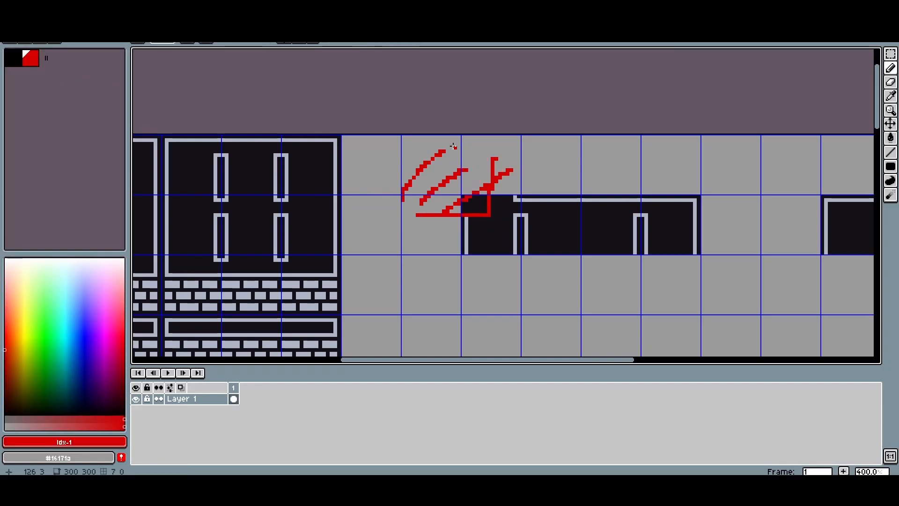
key(ctrl+z)
key(ctrl+z)
key(ctrl+z)
key(ctrl+z)
key(ctrl+z)
Step: Mark the redrawn tile's upper corners in red and undo the pencil marks
click(465, 198)
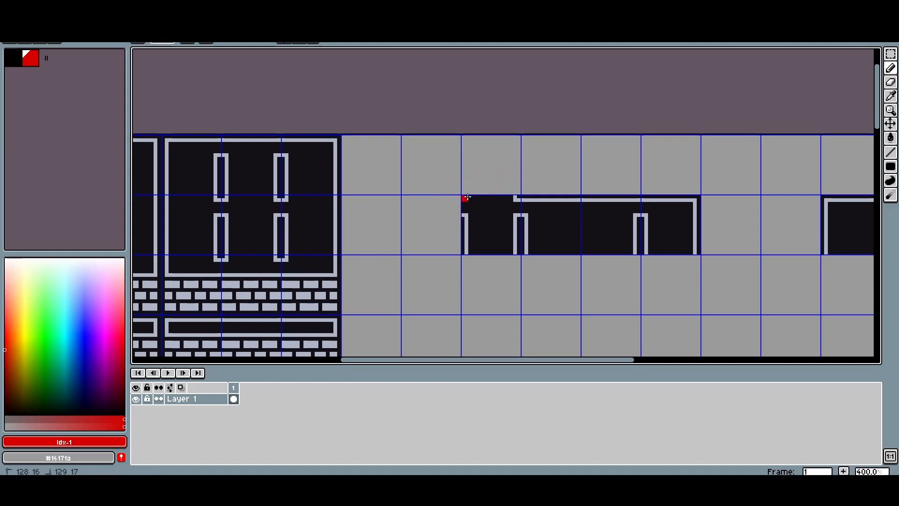
click(517, 200)
key(ctrl+z)
key(ctrl+z)
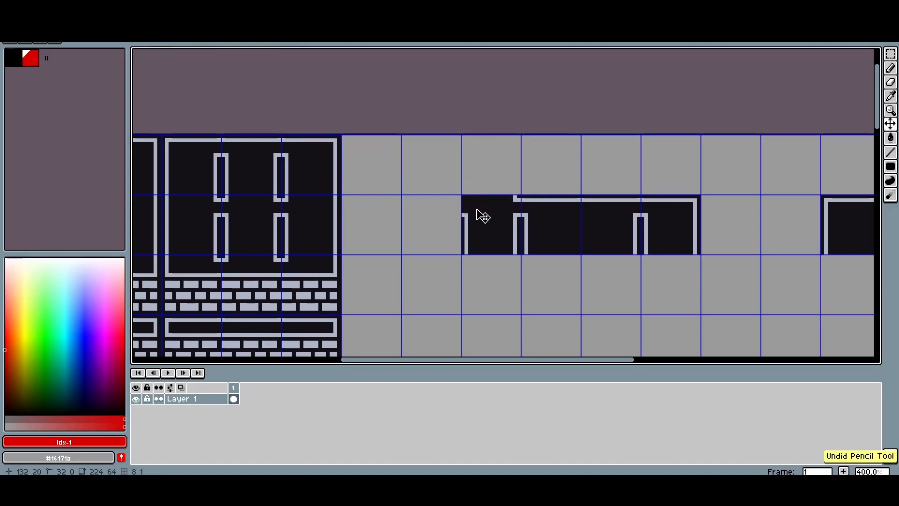
scroll(462, 206, up, 1)
mouse_move(472, 187)
mouse_down()
mouse_move(469, 206)
mouse_move(405, 194)
mouse_up()
key(ctrl+z)
scroll(468, 201, down, 2)
key(ctrl+z)
scroll(419, 183, down, 1)
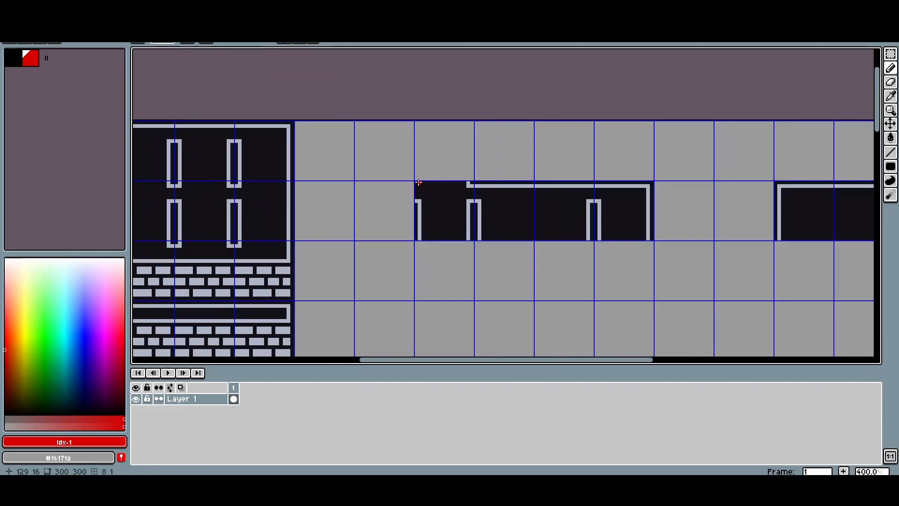
Step: Copy the redrawn tile over the last corner tile of the same test row and flip the copy horizontally
key(m)
double_click(446, 200)
drag(449, 204, 633, 211)
key(shift+h)
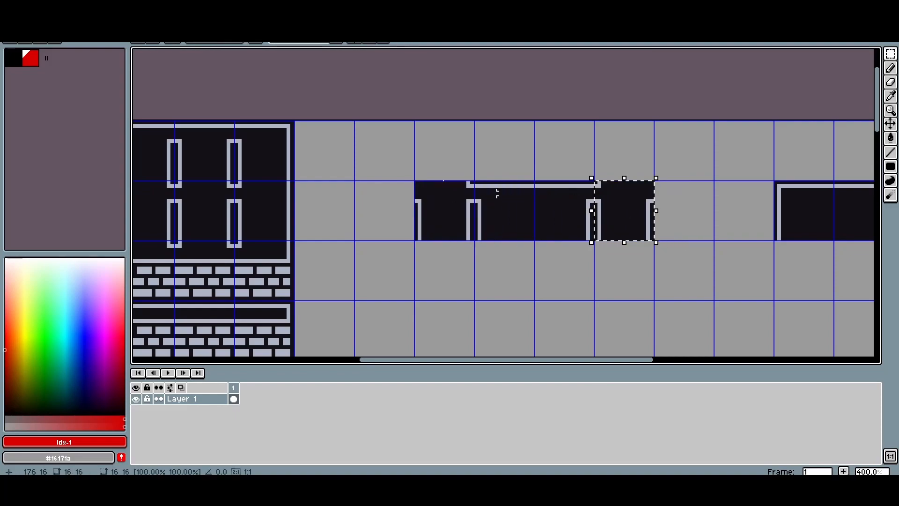
click(30, 11)
click(70, 157)
click(31, 41)
click(70, 156)
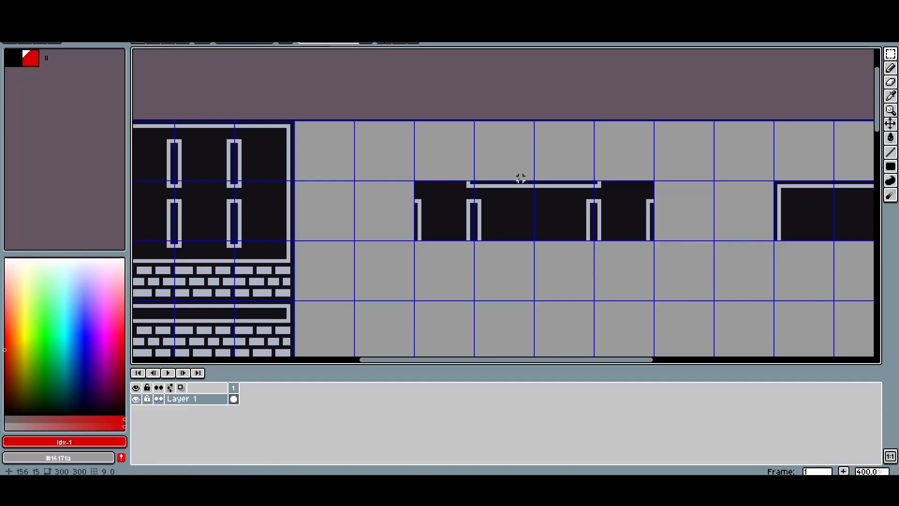
scroll(425, 176, down, 1)
mouse_move(652, 190)
mouse_down()
mouse_move(574, 178)
mouse_move(618, 187)
mouse_up()
drag(355, 163, 605, 247)
drag(479, 211, 441, 210)
click(482, 303)
drag(414, 269, 466, 269)
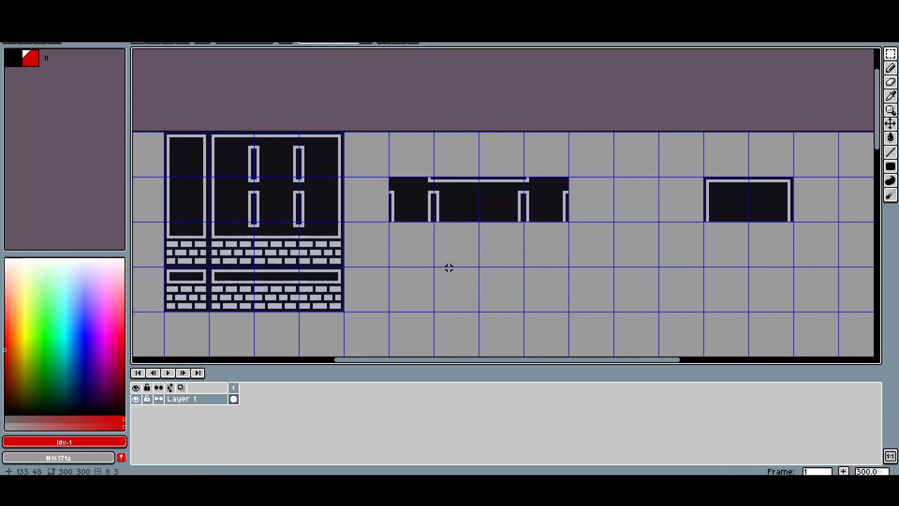
Step: Copy the post-edged wall tile from the finished panel and stack two copies beneath the new layout's top-left tile
scroll(447, 214, up, 1)
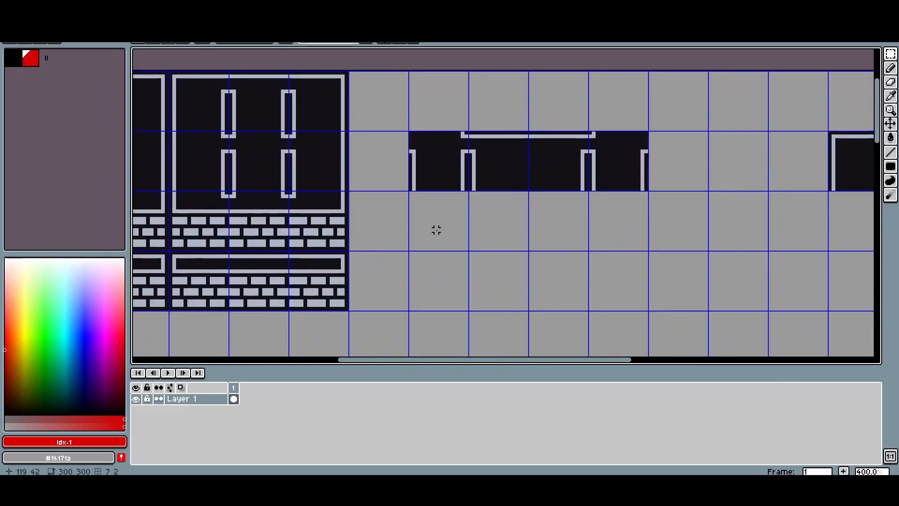
double_click(200, 162)
drag(200, 162, 442, 279)
scroll(430, 240, down, 1)
click(486, 246)
key(b)
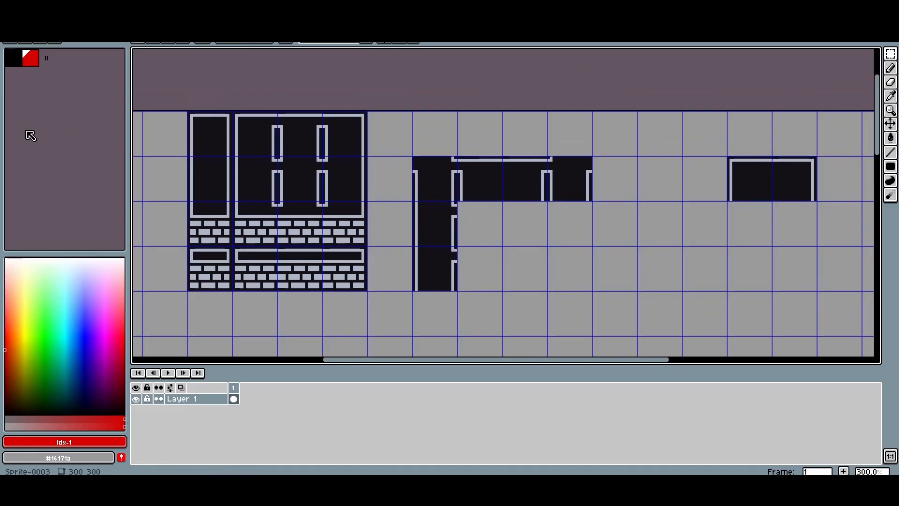
drag(496, 174, 504, 194)
drag(504, 188, 498, 197)
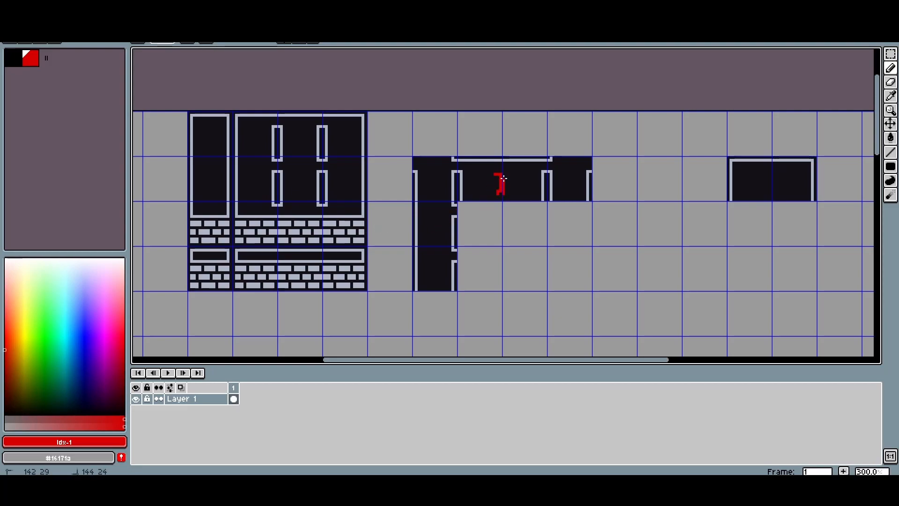
key(ctrl+z)
mouse_move(450, 222)
mouse_down()
mouse_move(461, 236)
mouse_move(452, 238)
mouse_up()
key(ctrl+z)
key(ctrl+z)
key(ctrl+z)
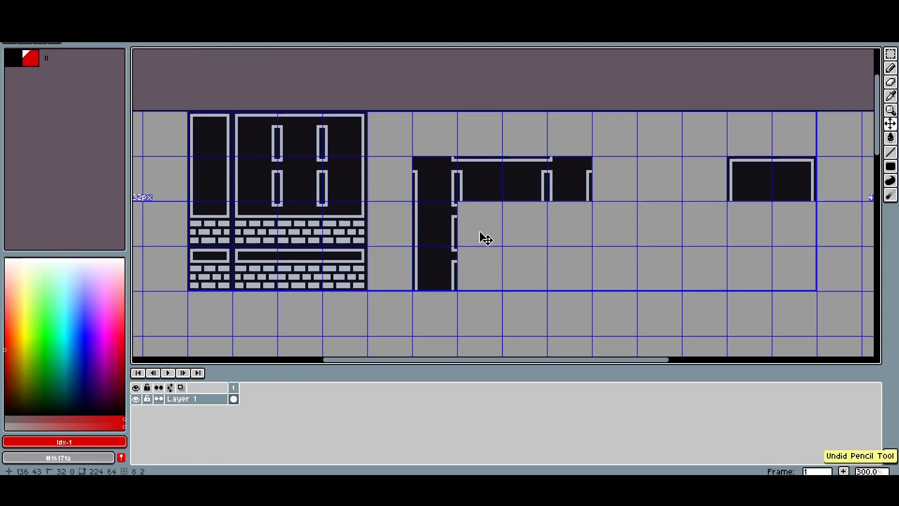
Step: Paint over the middle grey post segment on the inner edge of the left column with the dark wall colour
scroll(461, 220, up, 2)
drag(468, 207, 469, 250)
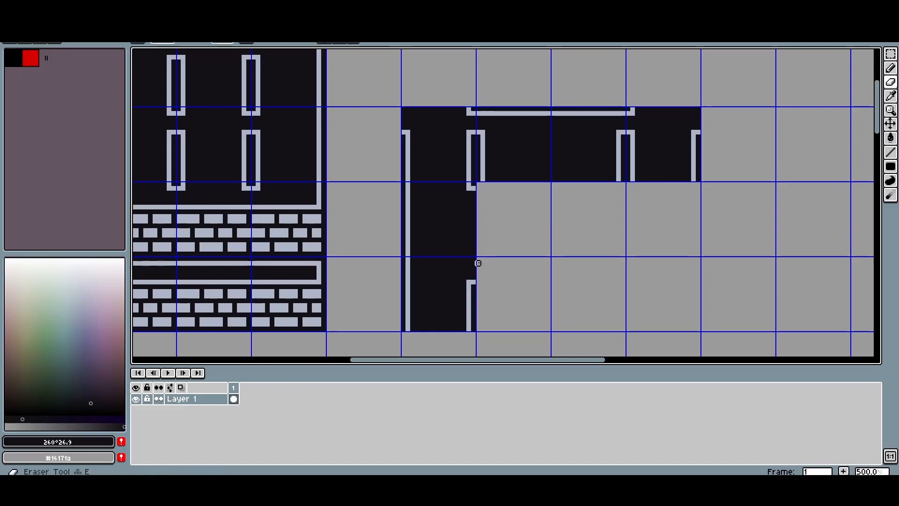
scroll(486, 265, down, 1)
Step: Copy the left column's two lower tiles to the matching place under the top-right tile and flip the copy horizontally
key(r)
drag(498, 343, 416, 201)
ctrl+drag(437, 228, 624, 254)
key(shift+h)
click(696, 223)
scroll(692, 246, down, 1)
drag(692, 246, 650, 226)
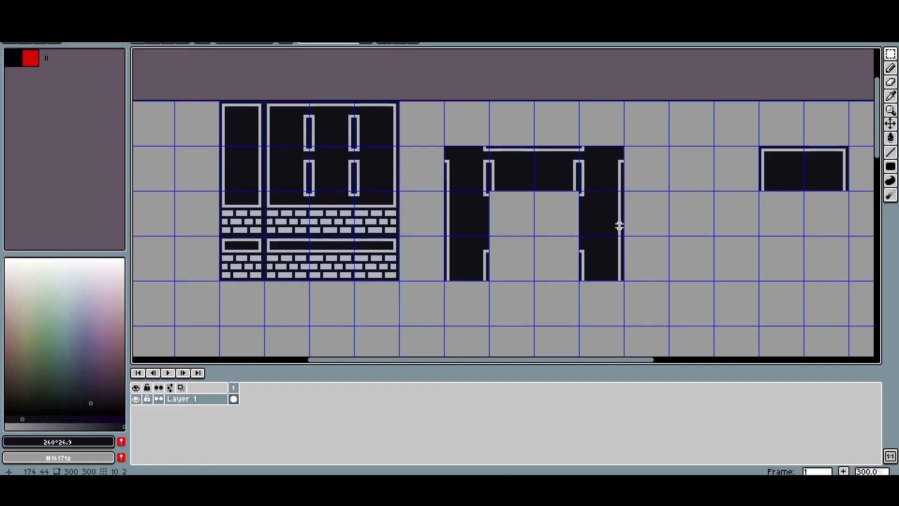
drag(503, 267, 506, 243)
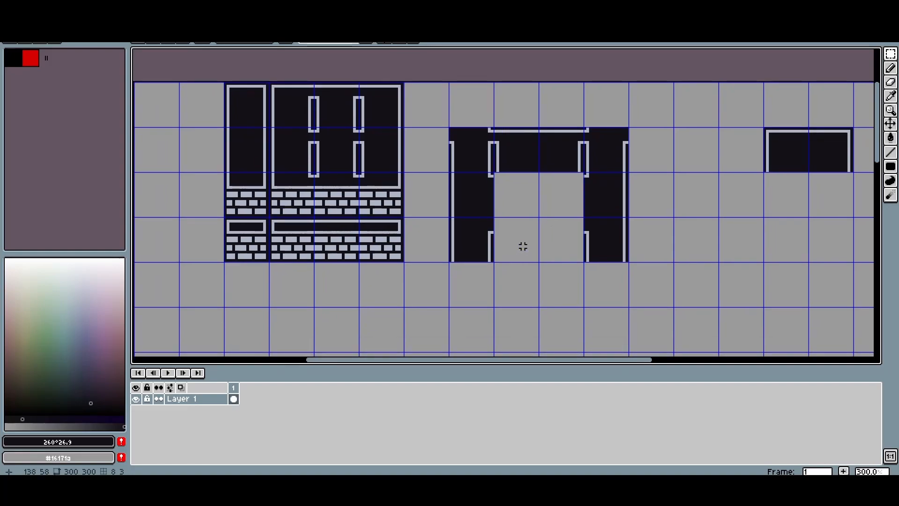
drag(523, 247, 524, 257)
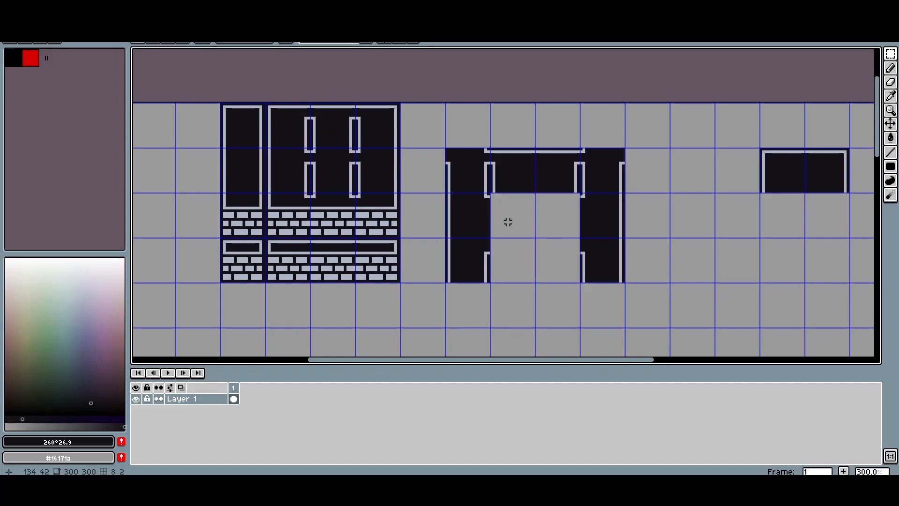
key(ctrl+z)
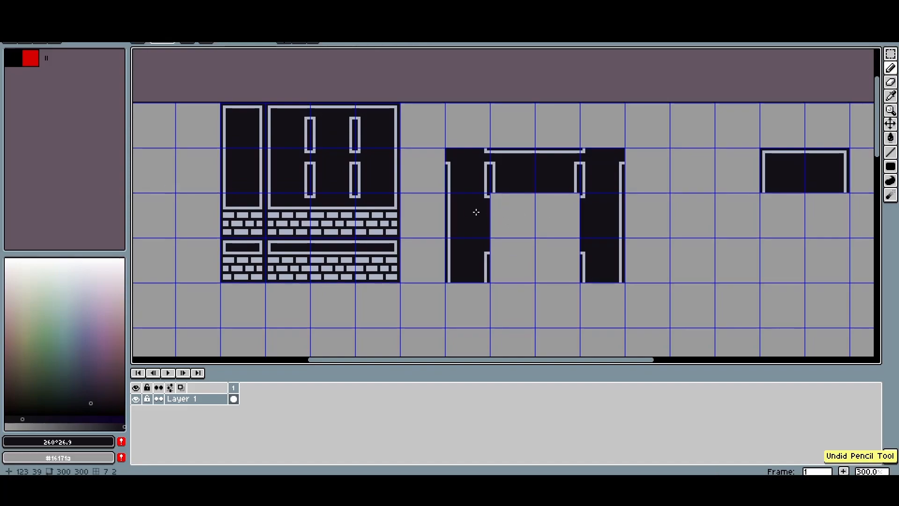
Step: Fill the 2×2 tile opening between the side columns with copies of the interior wall tile from between the posts
key(m)
double_click(329, 166)
mouse_move(332, 171)
mouse_down()
mouse_move(473, 225)
mouse_move(514, 218)
mouse_move(561, 226)
mouse_move(556, 268)
mouse_move(515, 263)
mouse_up()
click(513, 301)
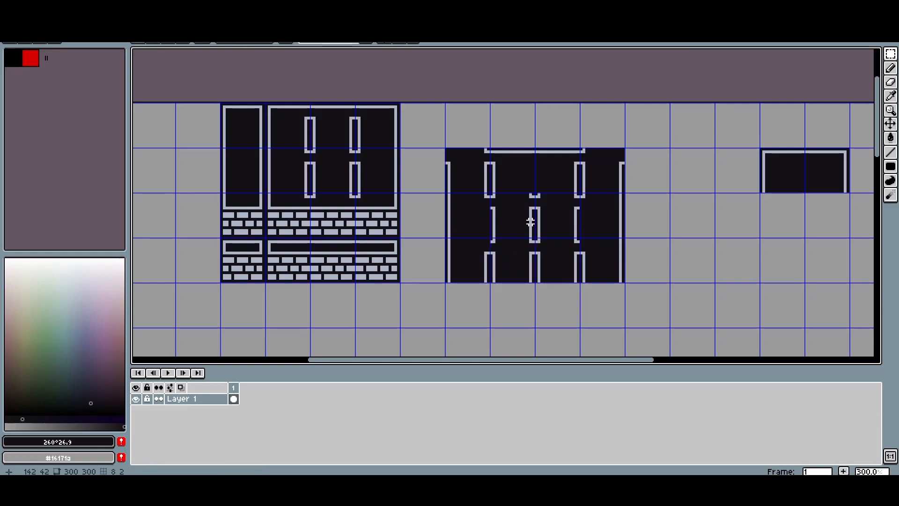
scroll(530, 222, up, 1)
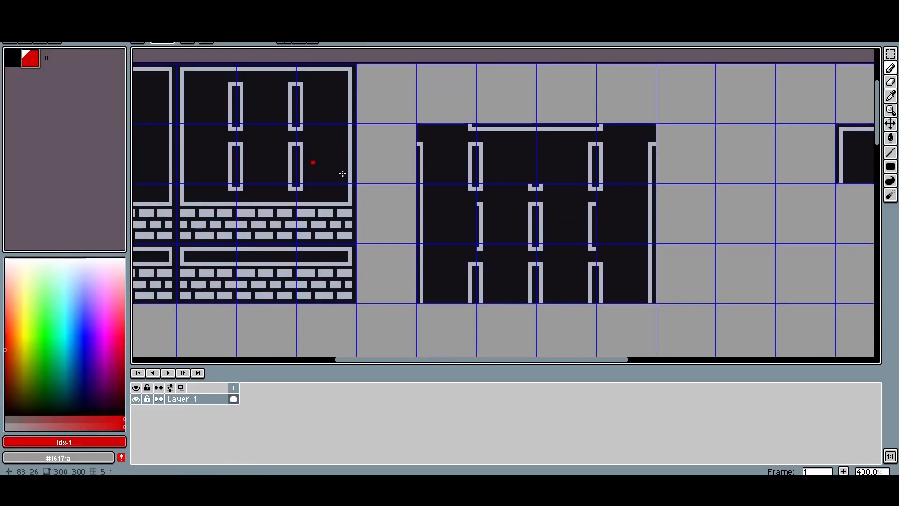
click(590, 226)
drag(527, 274, 539, 281)
drag(527, 151, 542, 163)
key(ctrl+z)
drag(527, 213, 542, 228)
key(ctrl+z)
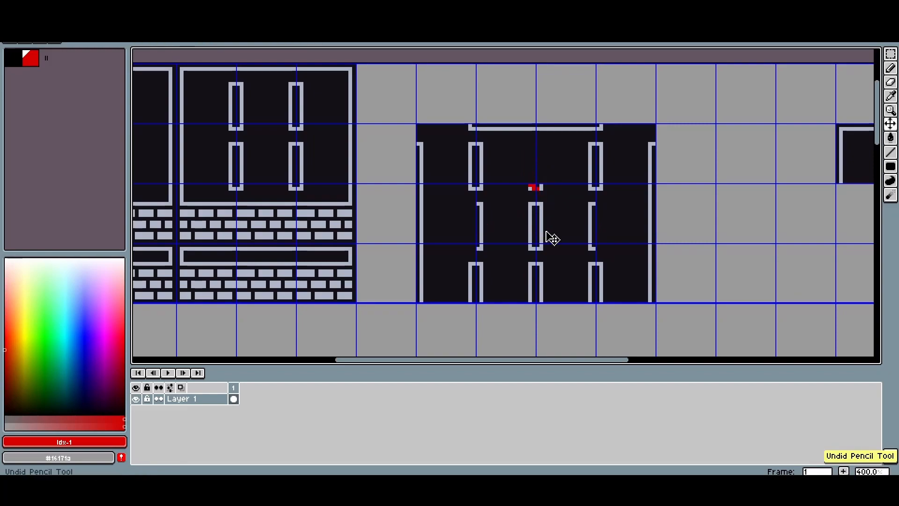
Step: Cover the centre posts and the middle-row side post segments with filled rectangles in the sampled dark wall colour, keeping the four corner posts
key(u)
alt+click(525, 176)
drag(527, 181, 547, 253)
click(886, 171)
click(847, 168)
drag(582, 201, 606, 253)
drag(511, 256, 527, 270)
drag(554, 301, 527, 261)
drag(474, 201, 487, 251)
scroll(501, 223, down, 1)
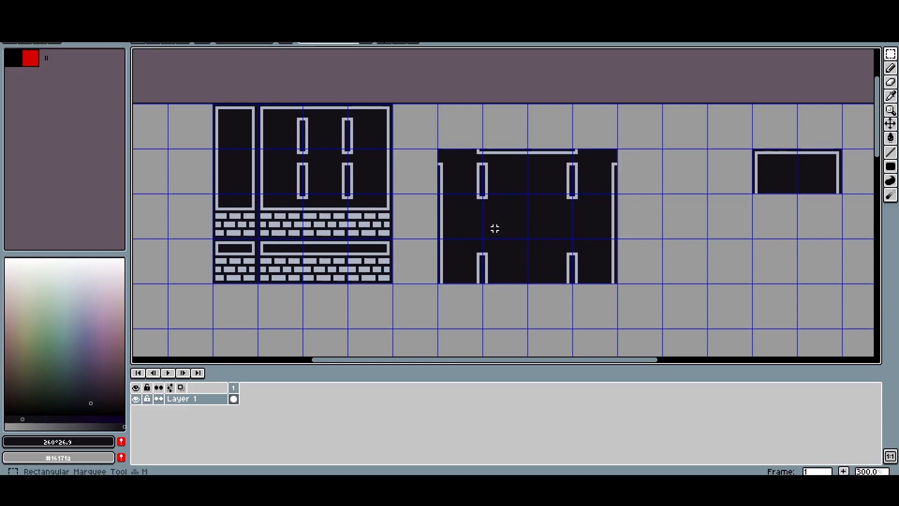
Step: Undo the last three filled rectangles over the posts and redo them
drag(481, 228, 529, 177)
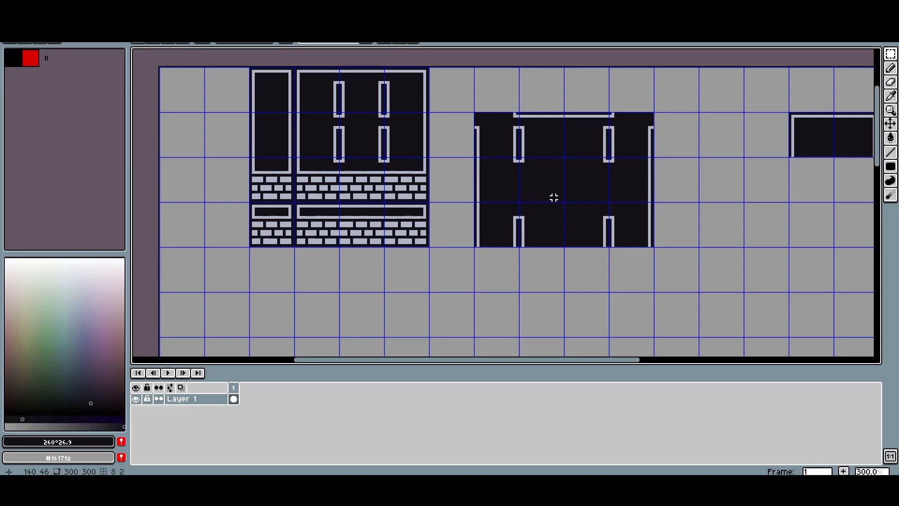
key(ctrl+z)
key(ctrl+z)
key(ctrl+z)
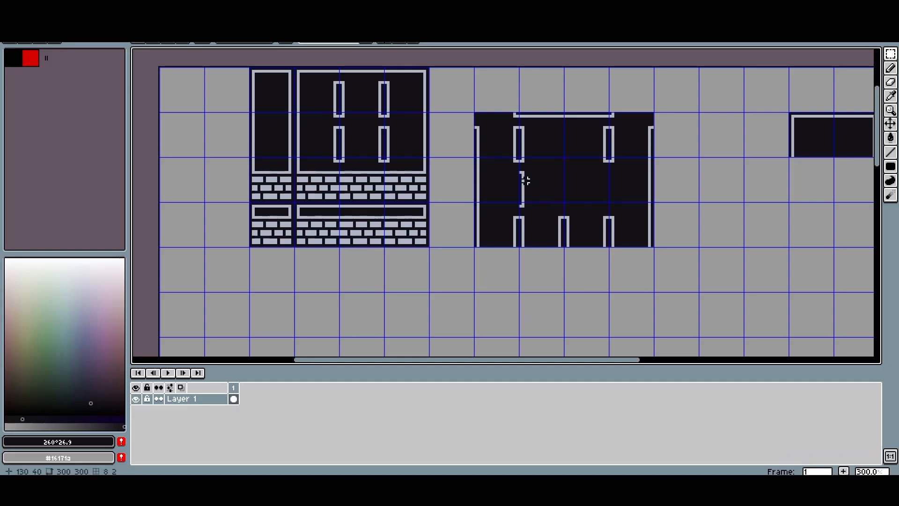
scroll(525, 180, up, 2)
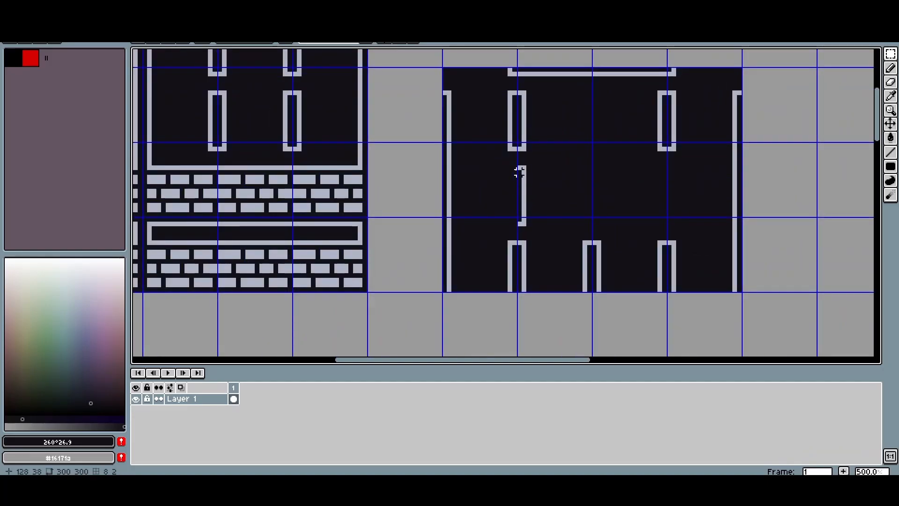
key(ctrl+y)
key(ctrl+y)
key(ctrl+y)
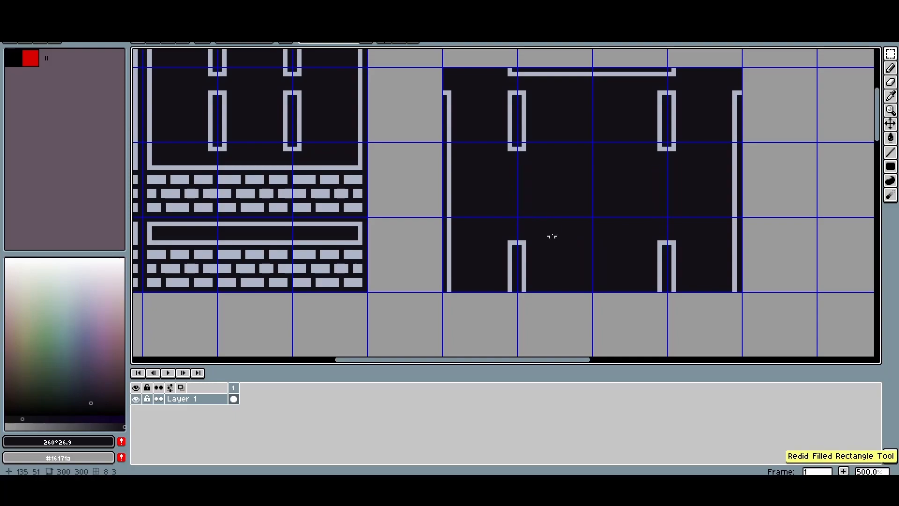
scroll(552, 238, down, 2)
drag(536, 207, 523, 188)
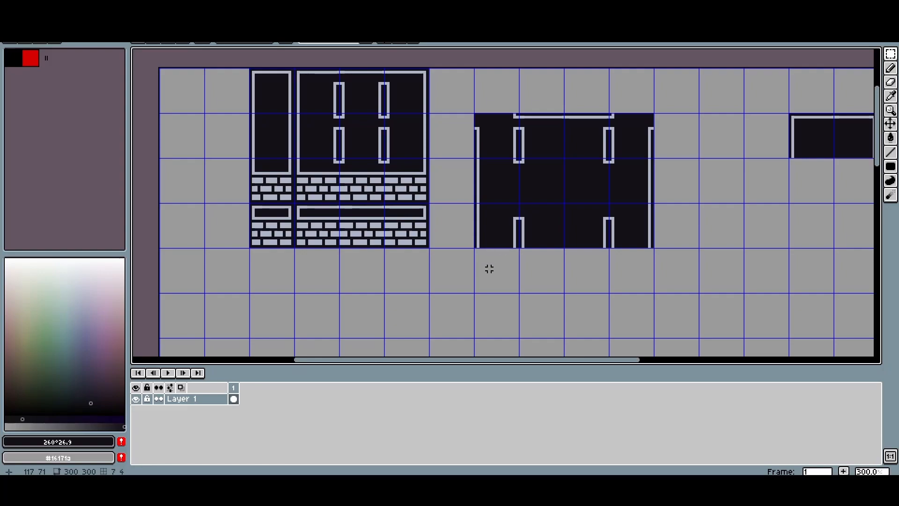
drag(489, 255, 464, 248)
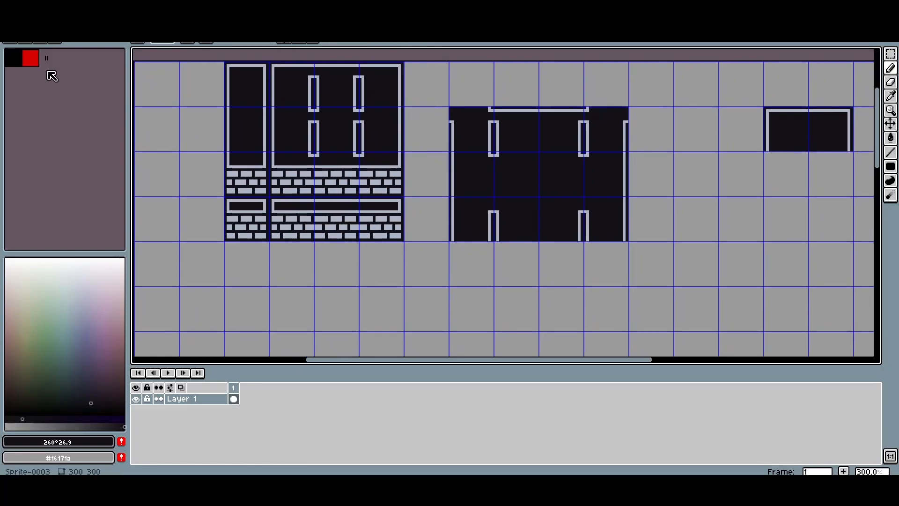
click(32, 59)
mouse_move(466, 88)
mouse_down()
mouse_move(469, 114)
mouse_move(431, 117)
mouse_up()
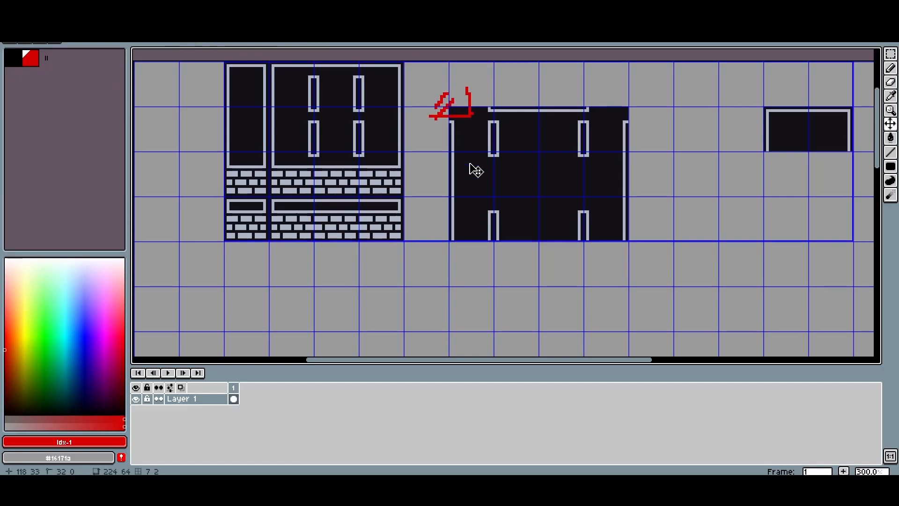
key(ctrl+z)
drag(465, 261, 480, 273)
key(ctrl+z)
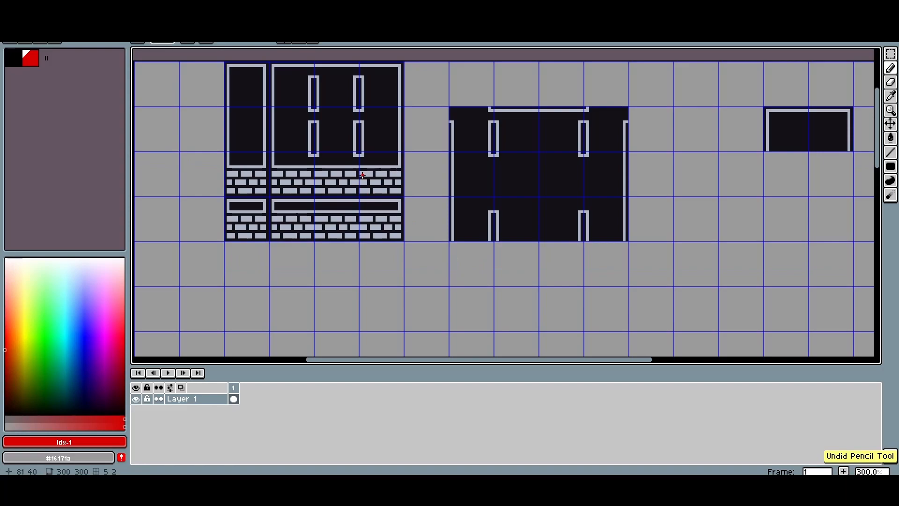
key(ctrl+z)
key(ctrl+z)
mouse_move(465, 127)
mouse_down()
mouse_move(478, 145)
mouse_move(467, 141)
mouse_up()
key(ctrl+z)
key(ctrl+z)
drag(367, 172, 374, 188)
key(ctrl+z)
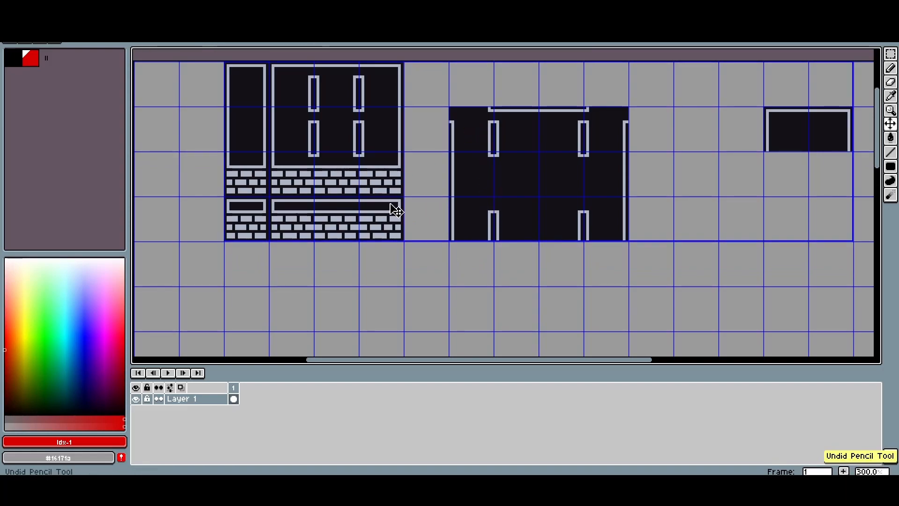
drag(477, 261, 608, 263)
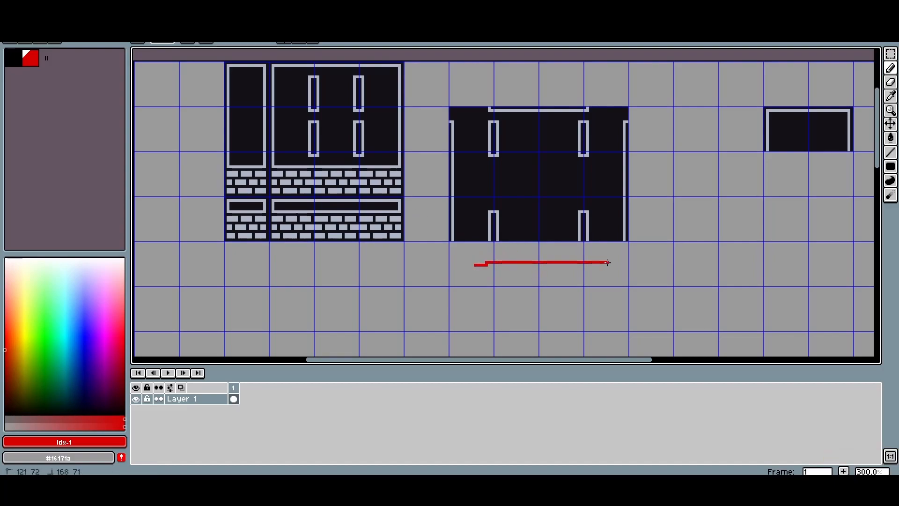
drag(377, 181, 383, 189)
key(ctrl+z)
key(ctrl+z)
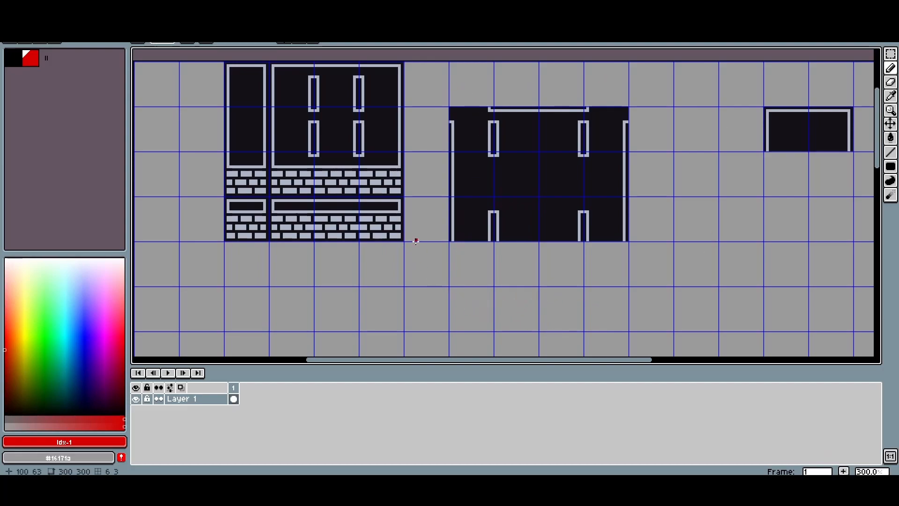
drag(469, 260, 593, 265)
key(ctrl+z)
drag(380, 223, 385, 227)
key(ctrl+z)
key(ctrl+z)
Step: Copy the brick corner tile beneath the layout's left column and place a copy of the lower brick wall tile beside it
key(m)
double_click(294, 181)
drag(288, 176, 468, 266)
click(533, 293)
double_click(335, 224)
drag(337, 225, 519, 270)
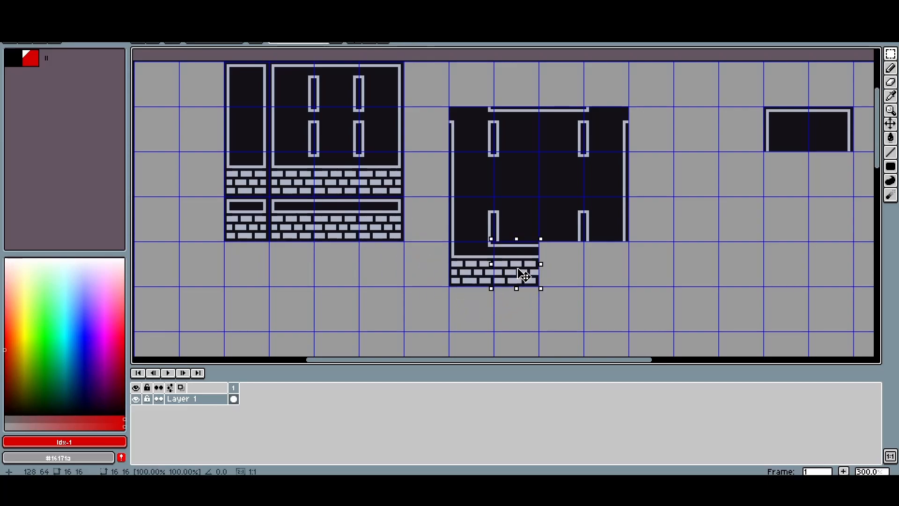
scroll(529, 275, up, 4)
scroll(381, 252, down, 4)
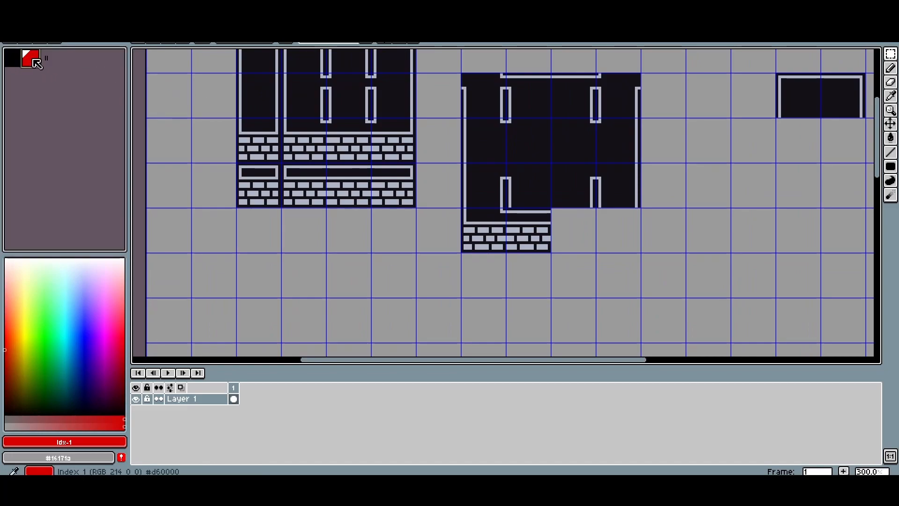
drag(480, 205, 484, 216)
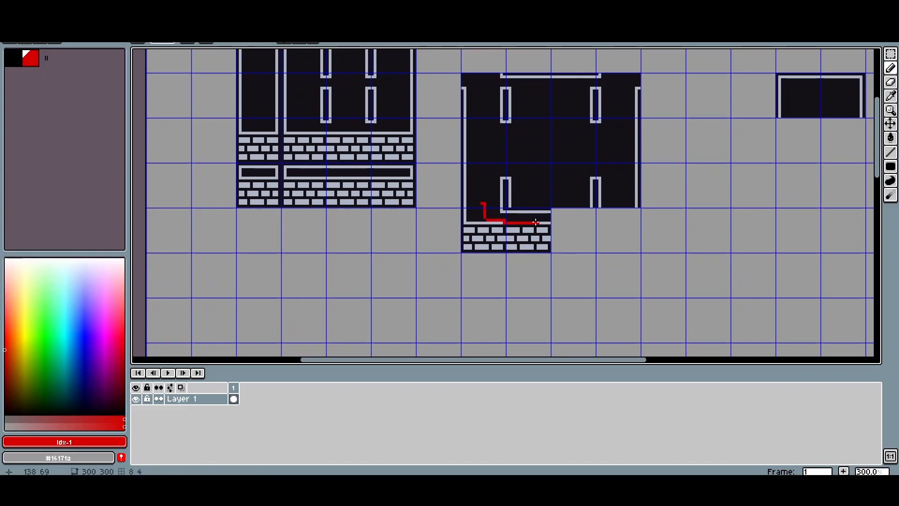
key(ctrl+z)
mouse_move(410, 223)
mouse_down()
mouse_move(476, 232)
mouse_move(479, 287)
mouse_up()
drag(457, 229, 499, 260)
drag(448, 238, 471, 266)
drag(417, 230, 480, 291)
drag(397, 256, 437, 295)
key(ctrl+z)
key(ctrl+z)
key(ctrl+z)
key(ctrl+z)
key(ctrl+z)
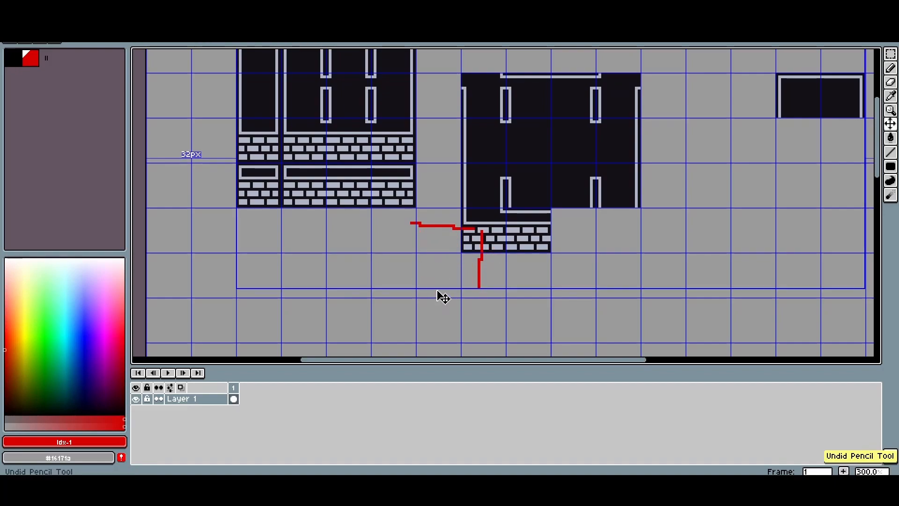
Step: Copy the plain middle tile of the narrow wall panel and place it directly below the layout's brick corner tile
key(m)
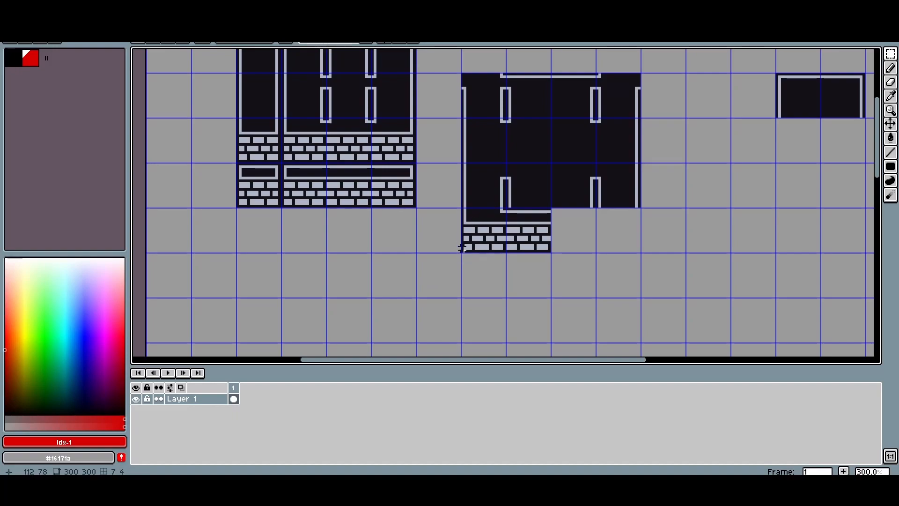
double_click(263, 107)
drag(258, 100, 480, 284)
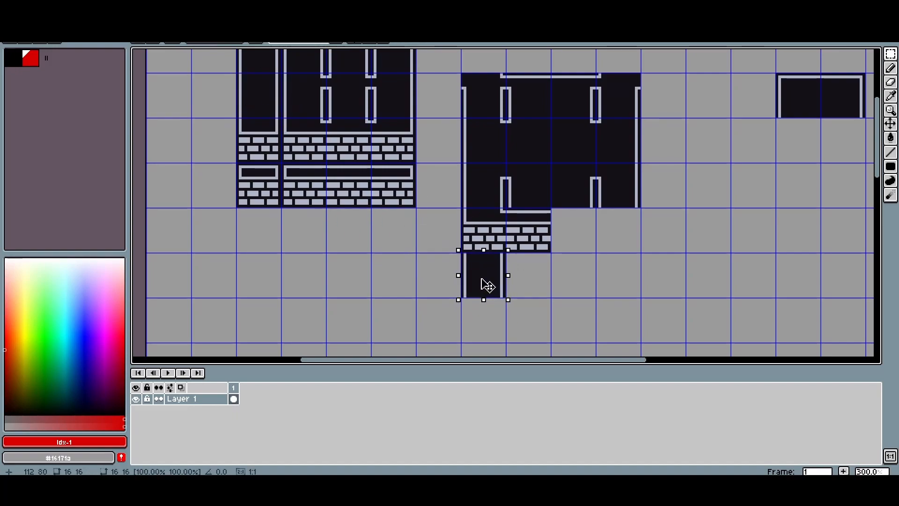
drag(487, 287, 492, 331)
key(ctrl+z)
click(485, 323)
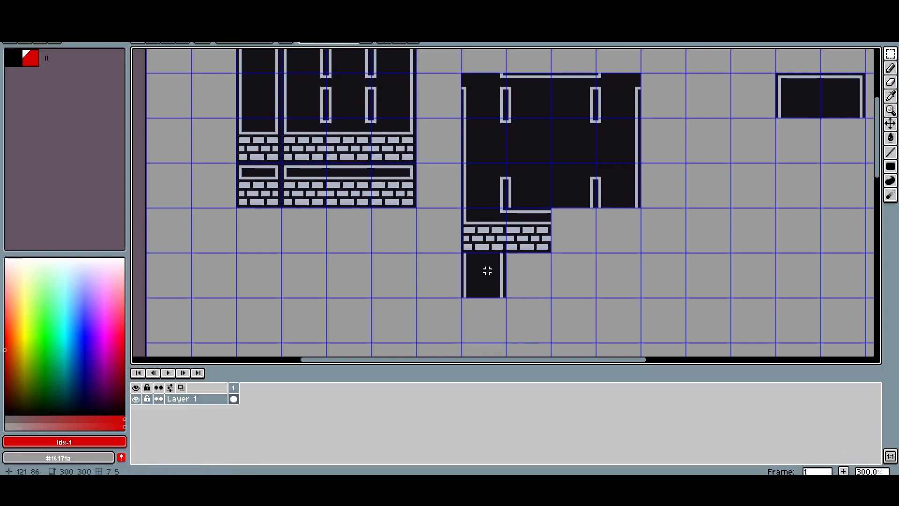
drag(493, 287, 491, 278)
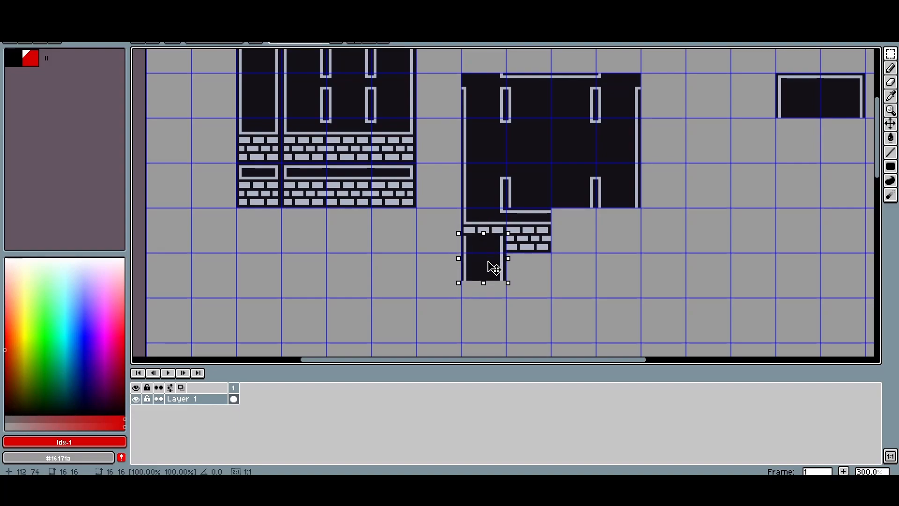
click(525, 233)
drag(524, 237, 538, 248)
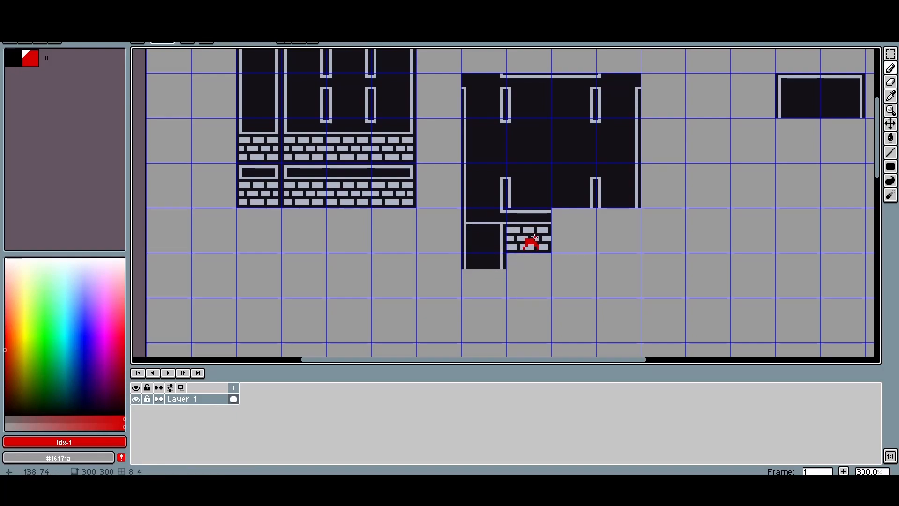
key(ctrl+z)
key(ctrl+z)
key(ctrl+z)
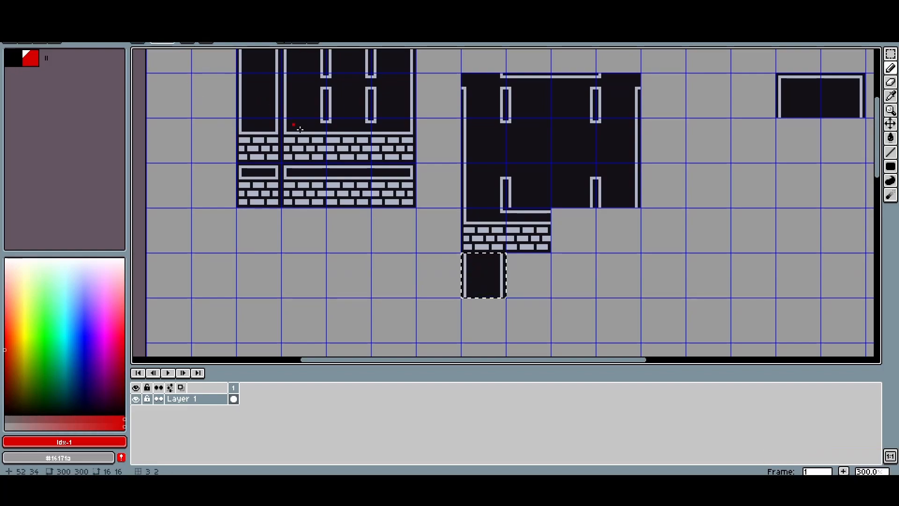
Step: Move the plain wall tile up over the brick corner tile until it meets the horizontal line, and paint the line crossing it dark
scroll(460, 269, up, 1)
drag(493, 287, 495, 252)
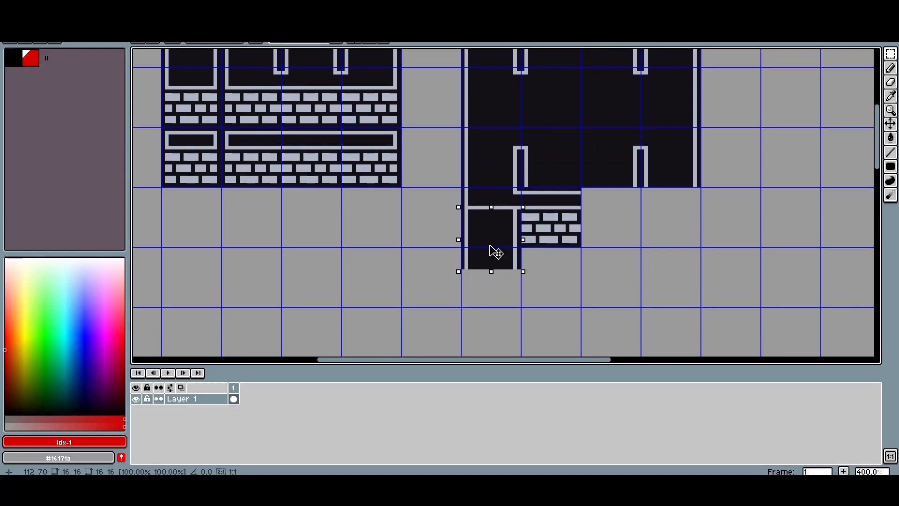
scroll(436, 232, up, 2)
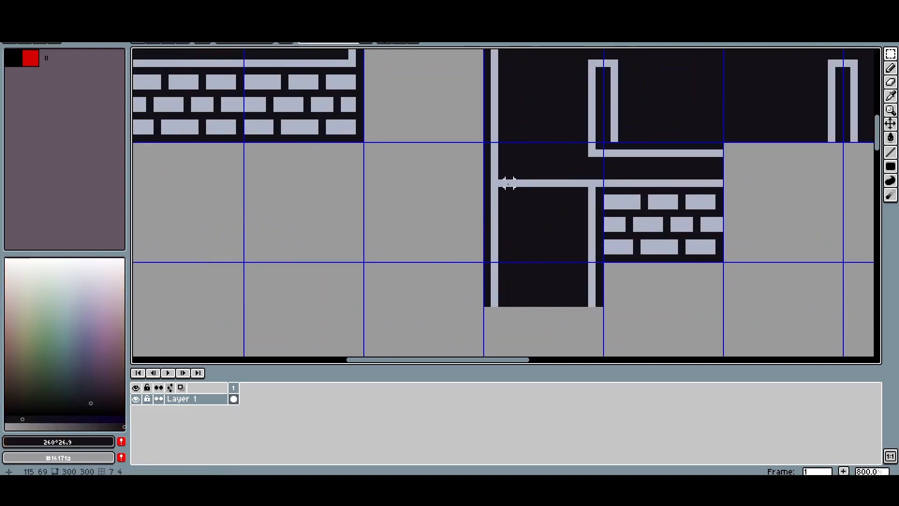
drag(509, 183, 580, 184)
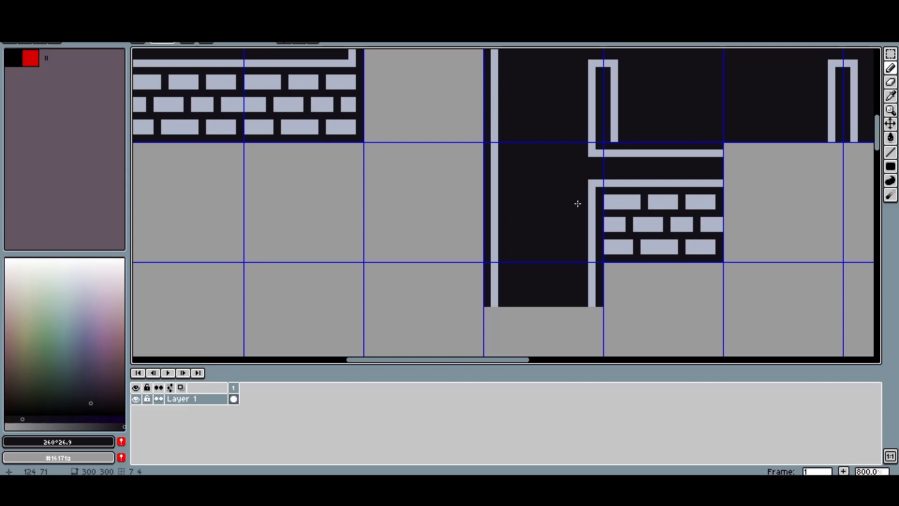
Step: Clear the leftover wall strip from the grid cell directly below the corner tile
scroll(573, 212, down, 2)
key(m)
double_click(553, 305)
key(Delete)
scroll(527, 279, down, 1)
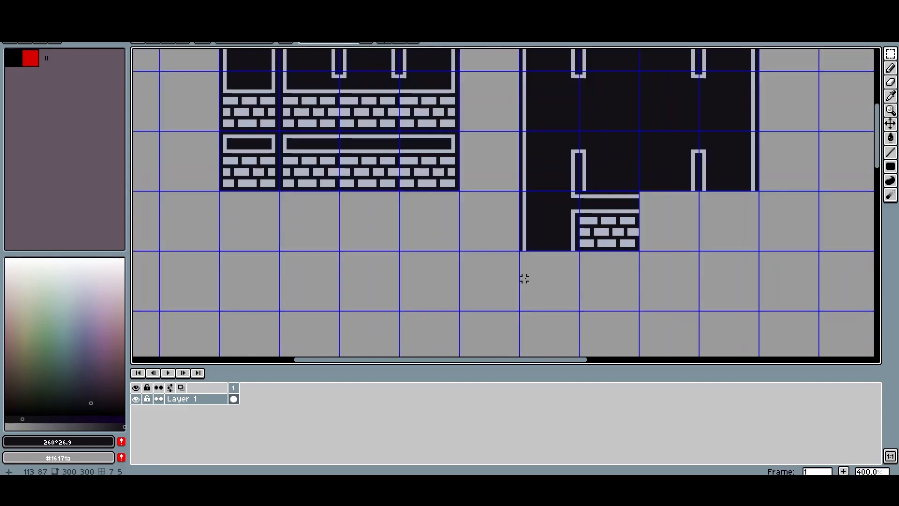
Step: Place a copy of the lower brick wall tile against the outer side of the new corner tile as a guide
double_click(368, 162)
ctrl+drag(368, 162, 485, 220)
click(490, 293)
scroll(516, 250, up, 2)
key(b)
scroll(526, 196, up, 2)
scroll(527, 192, down, 1)
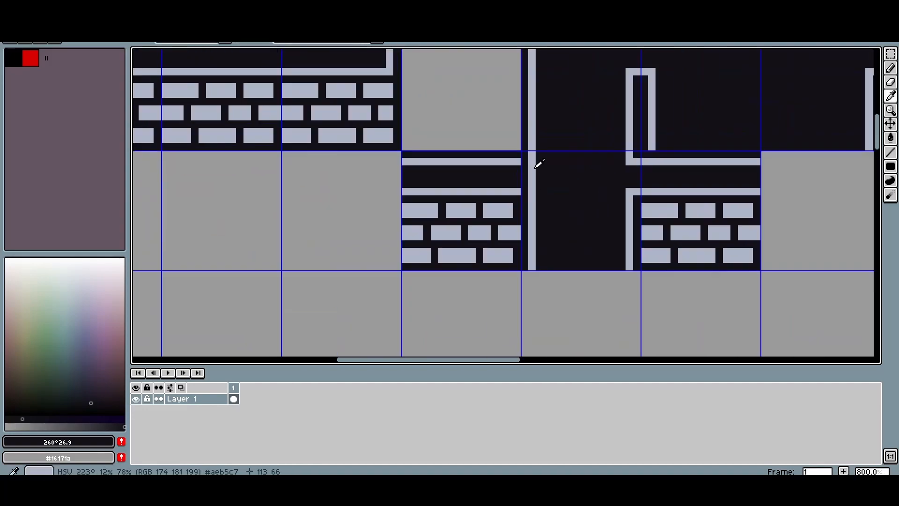
Step: Turn the corner tile's outer outline toward the neighbouring brick tile with sampled light grey, and paint the vertical line below it dark
alt+click(533, 163)
key(m)
scroll(522, 161, up, 1)
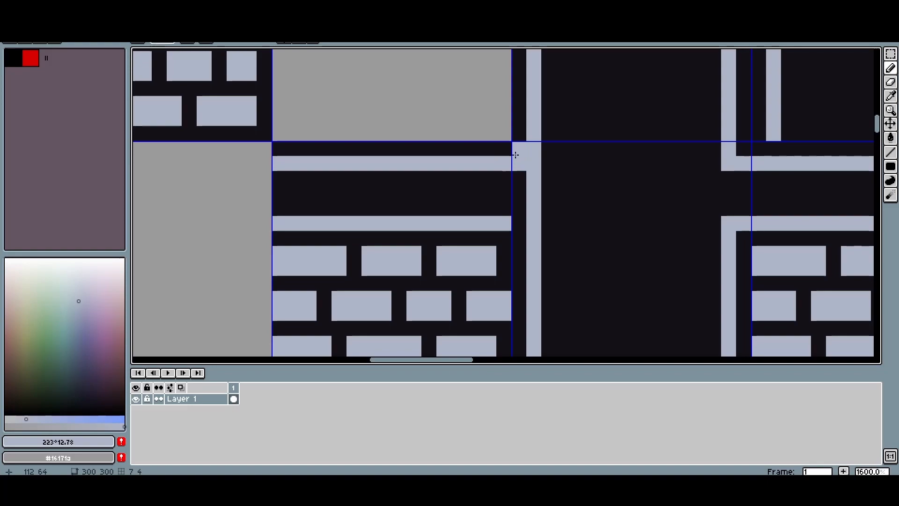
key(b)
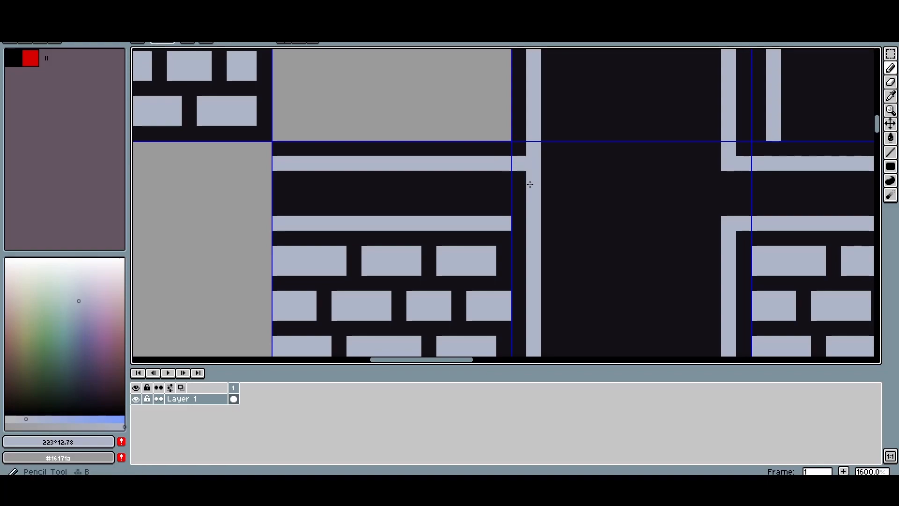
drag(526, 187, 533, 351)
scroll(532, 314, down, 1)
scroll(535, 273, down, 3)
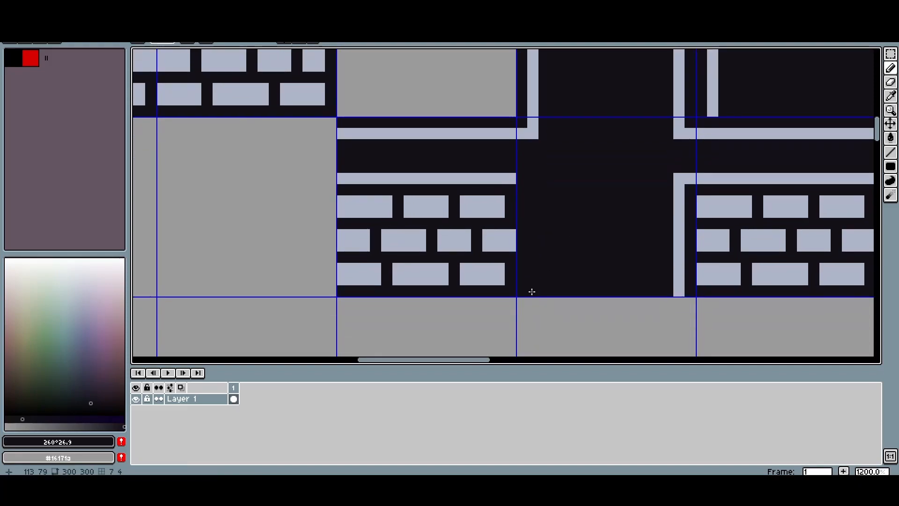
scroll(532, 291, down, 2)
click(37, 65)
mouse_move(527, 230)
mouse_down()
mouse_move(549, 254)
mouse_move(515, 280)
mouse_up()
key(ctrl+z)
key(ctrl+z)
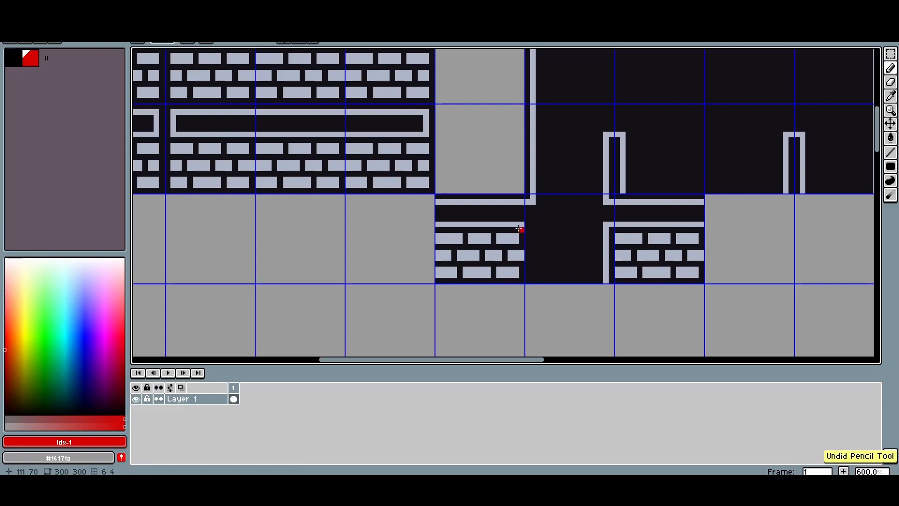
mouse_move(438, 224)
mouse_down()
mouse_move(517, 235)
mouse_move(525, 266)
mouse_move(470, 256)
mouse_move(512, 217)
mouse_up()
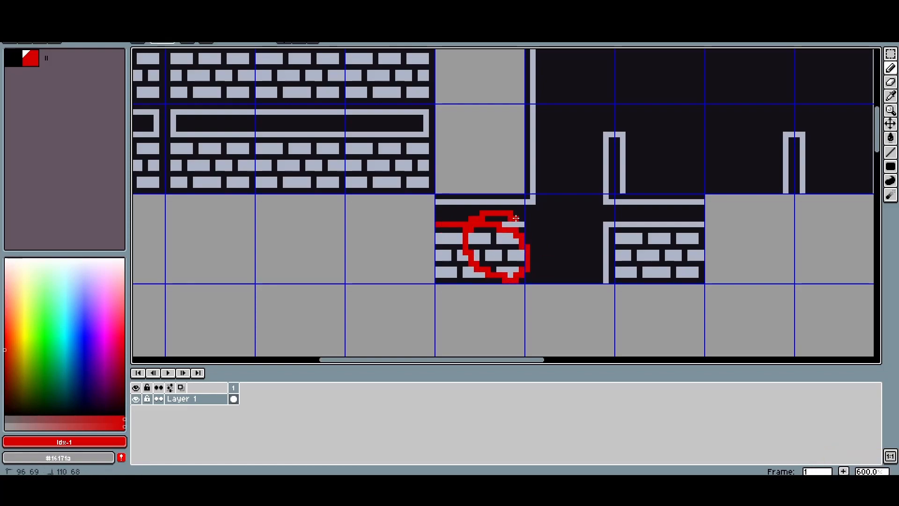
key(ctrl+z)
scroll(495, 245, down, 1)
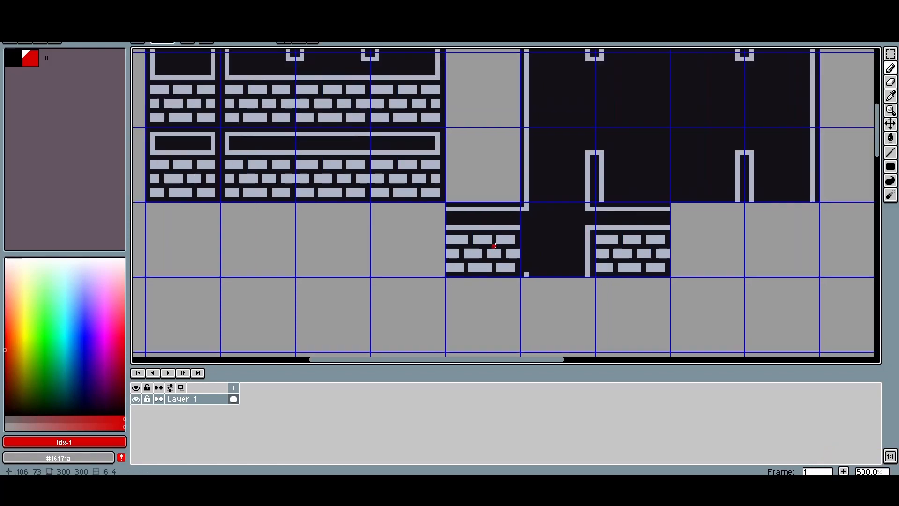
Step: Delete the guide copy of the brick tile beside the corner tile
key(m)
double_click(495, 246)
key(Delete)
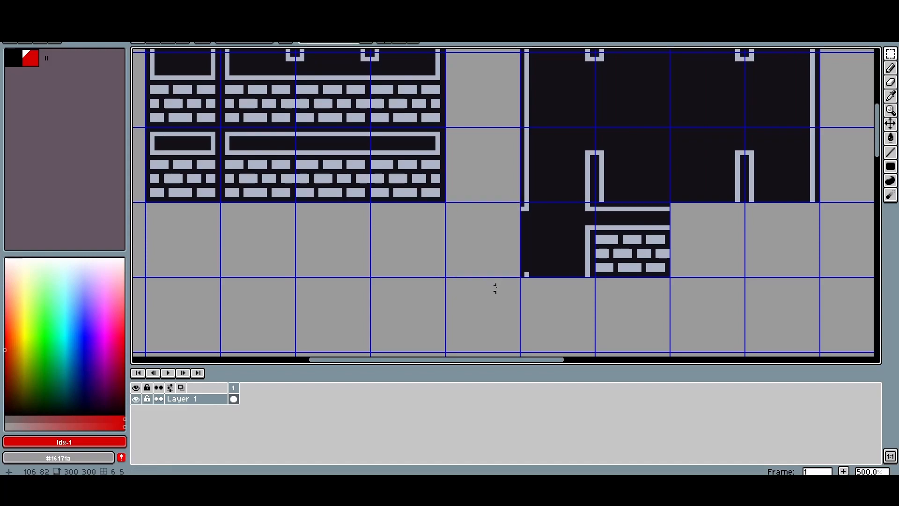
Step: Paint the stray light pixel at the corner tile's bottom edge in the sampled dark colour, and clear the cell below
key(i)
click(531, 275)
key(b)
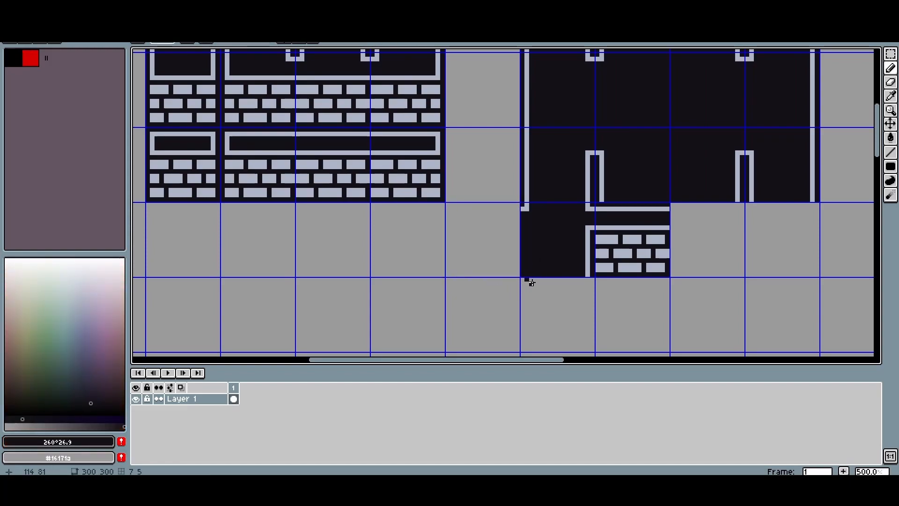
key(m)
double_click(537, 296)
key(Delete)
scroll(490, 287, down, 1)
Step: Copy the finished corner tile to the bottom of the layout's right column and flip it horizontally
drag(489, 276, 365, 261)
double_click(418, 230)
drag(423, 235, 609, 241)
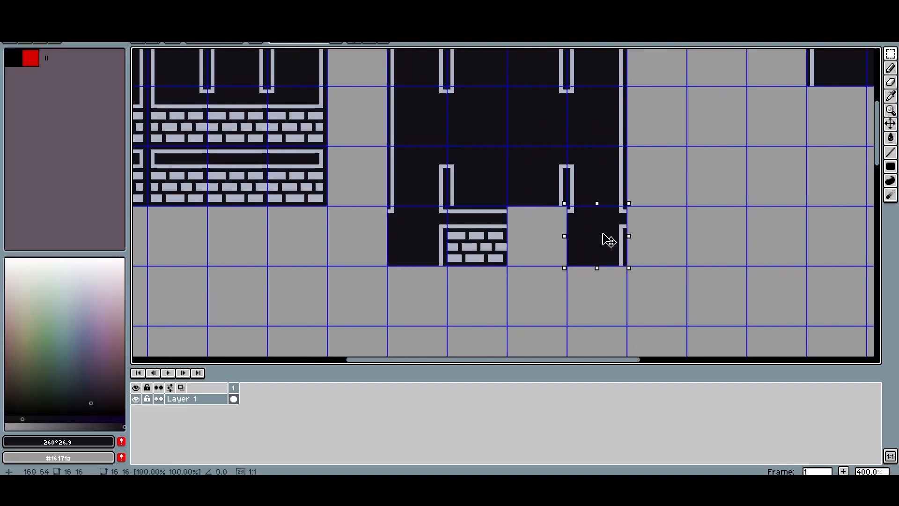
key(shift+h)
click(576, 290)
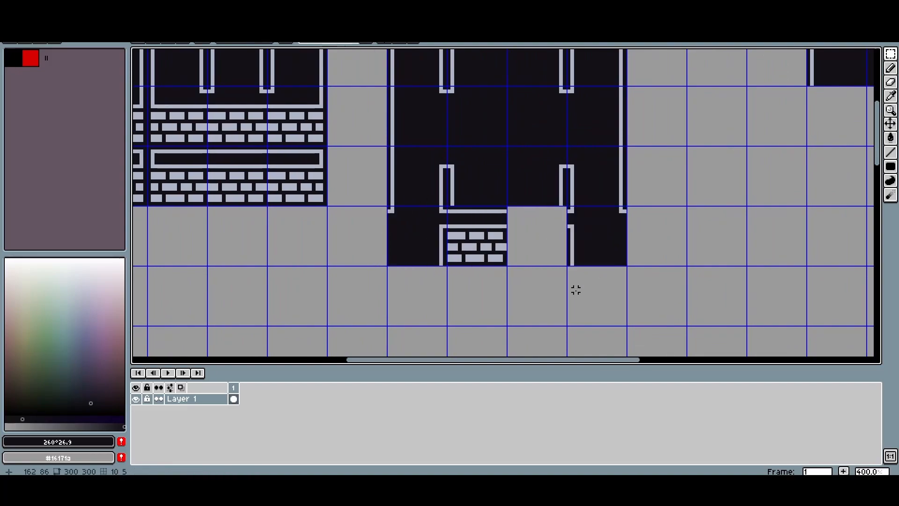
Step: Copy the bottom-row brick tile into the remaining gap before the mirrored corner tile
scroll(608, 228, down, 1)
double_click(505, 234)
drag(505, 234, 547, 238)
key(ctrl+d)
Step: Close the inner edges of the two lower posts with single pixels in the sampled light grey
scroll(528, 220, up, 4)
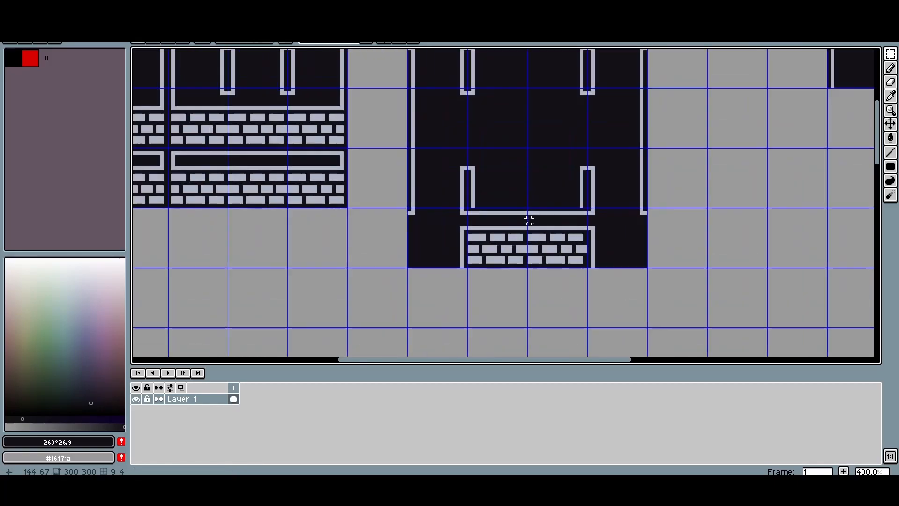
alt+click(460, 209)
key(b)
click(460, 202)
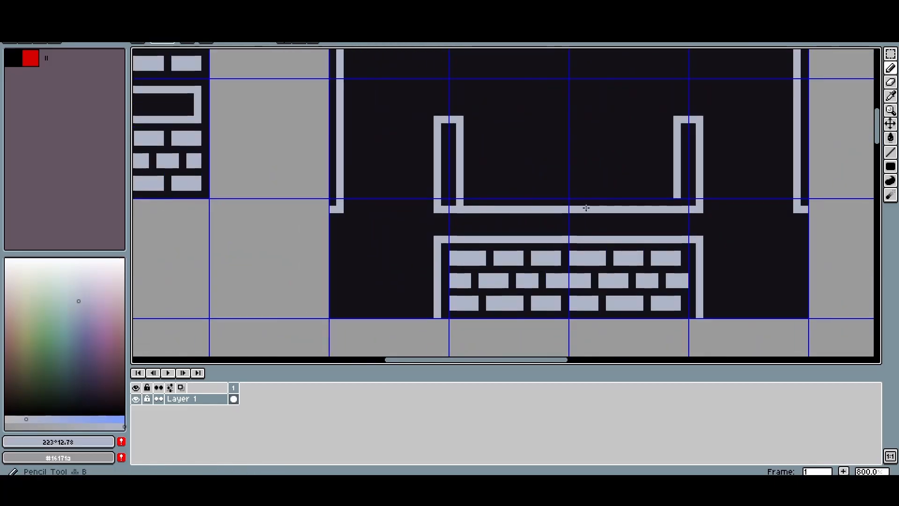
click(677, 203)
Step: Paint out the horizontal light line between the two lower posts with the sampled dark wall colour
alt+click(621, 214)
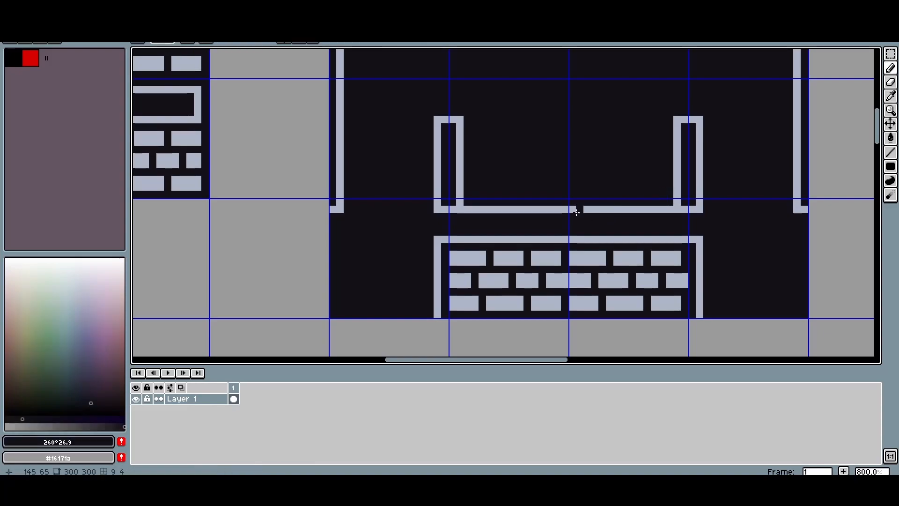
drag(572, 209, 653, 211)
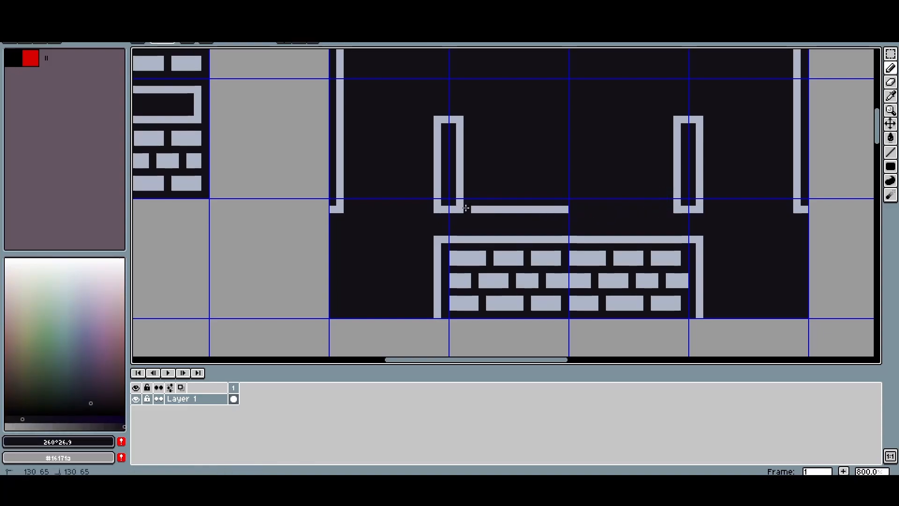
drag(466, 208, 564, 209)
scroll(562, 209, down, 2)
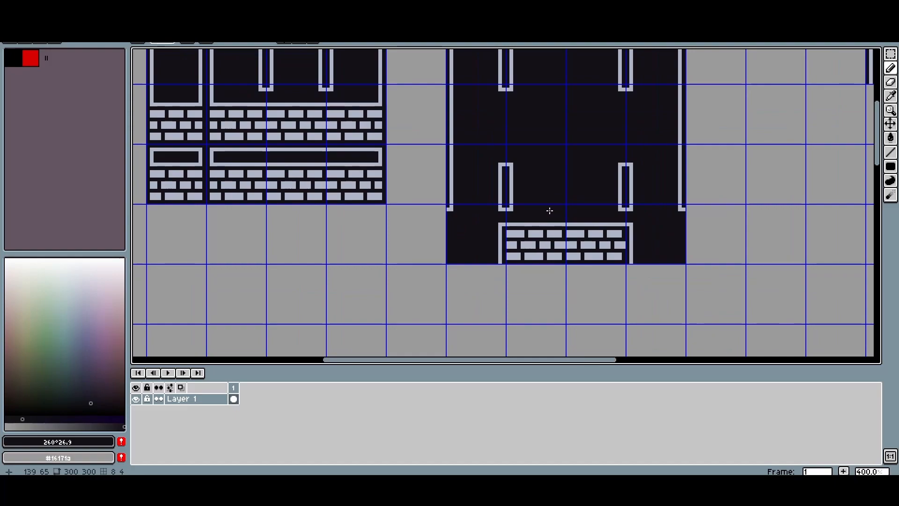
click(30, 58)
drag(544, 228, 537, 190)
drag(590, 237, 589, 199)
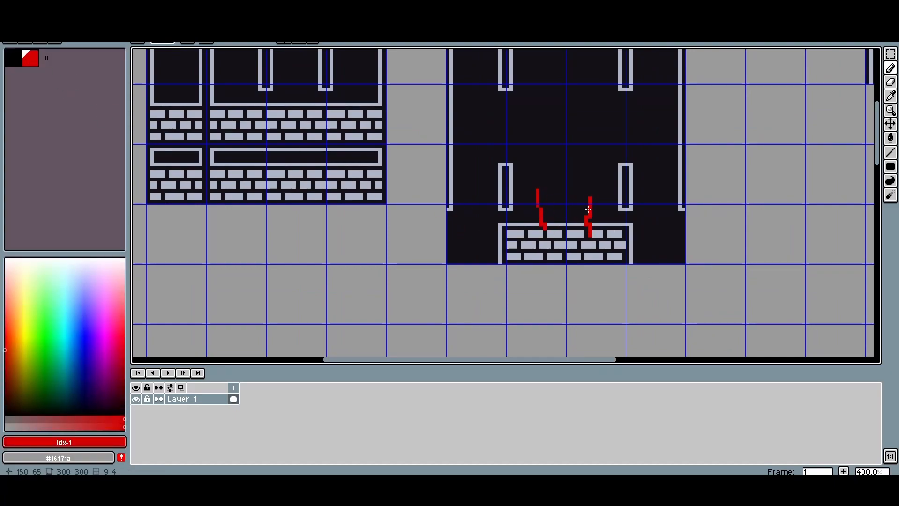
drag(491, 221, 661, 220)
key(ctrl+z)
key(ctrl+z)
key(ctrl+z)
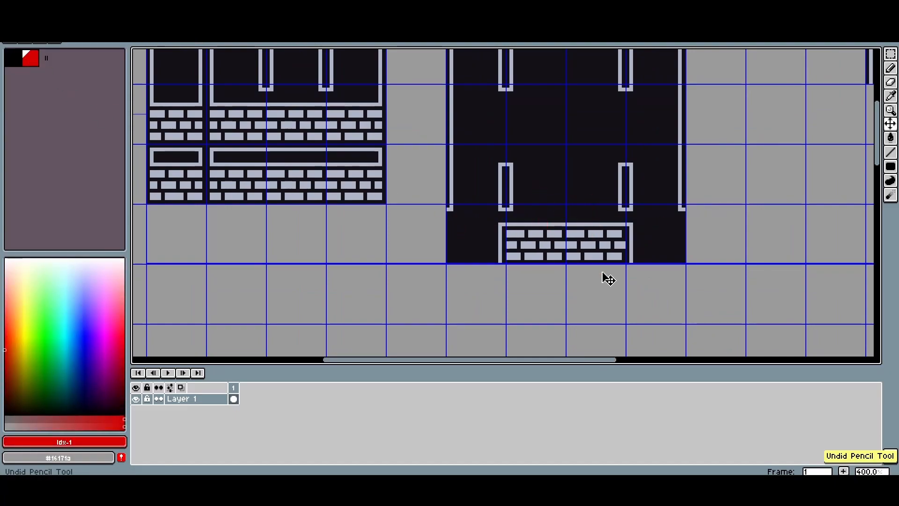
scroll(577, 268, down, 1)
drag(572, 265, 579, 286)
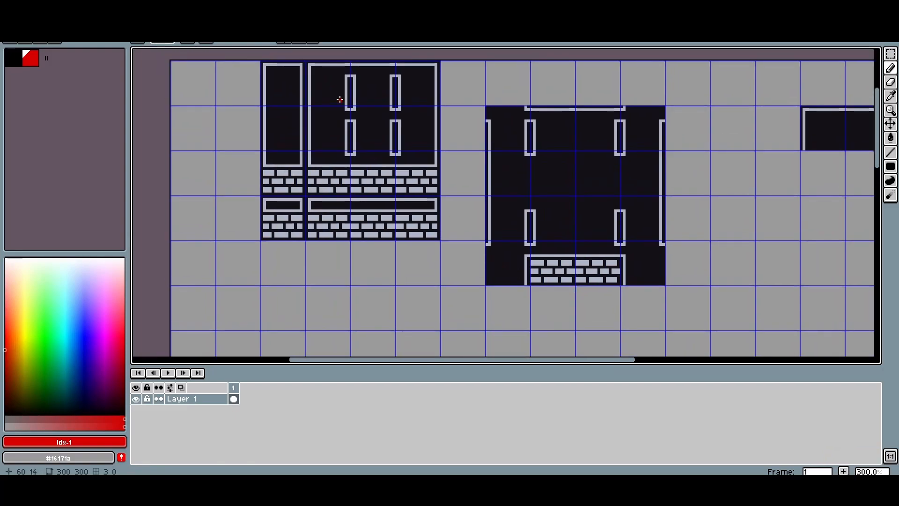
mouse_move(334, 154)
mouse_down()
mouse_move(334, 171)
mouse_move(414, 95)
mouse_move(383, 170)
mouse_up()
key(ctrl+z)
key(ctrl+z)
key(ctrl+z)
key(ctrl+z)
key(ctrl+z)
mouse_move(510, 86)
mouse_down()
mouse_move(563, 339)
mouse_move(452, 112)
mouse_up()
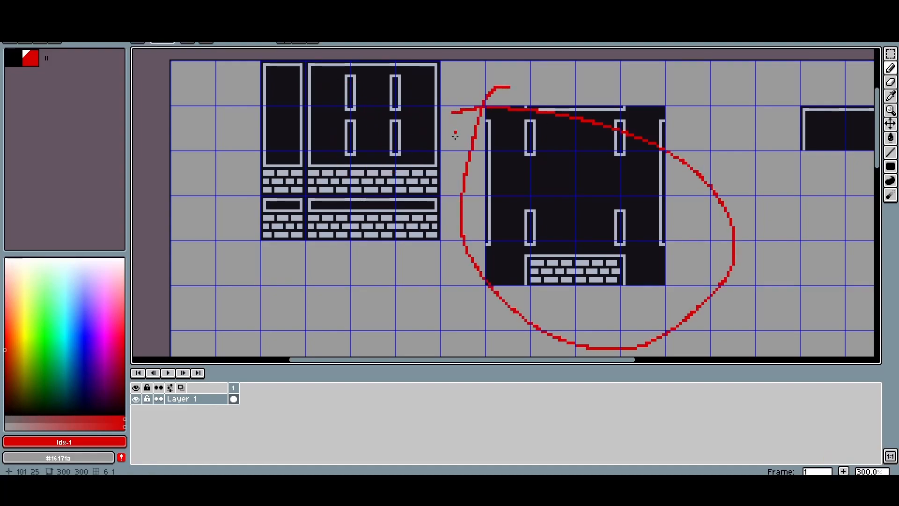
key(ctrl+z)
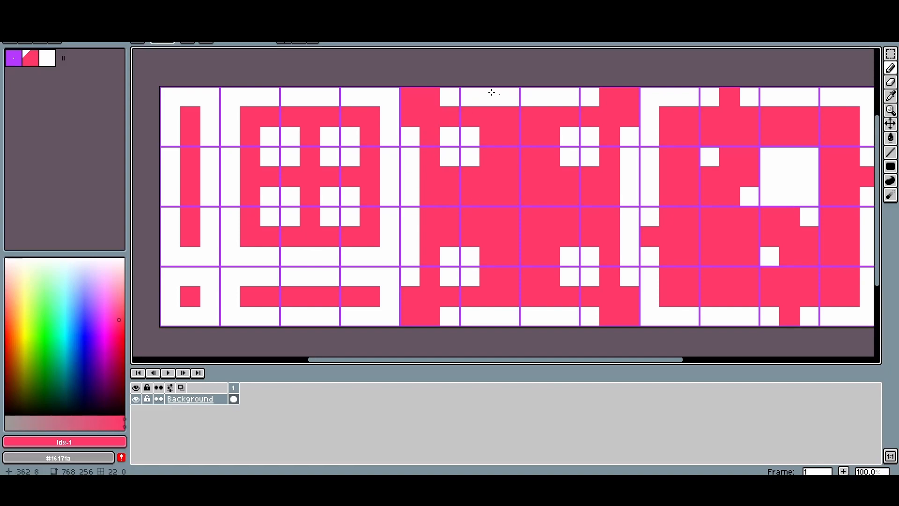
key(ctrl+Tab)
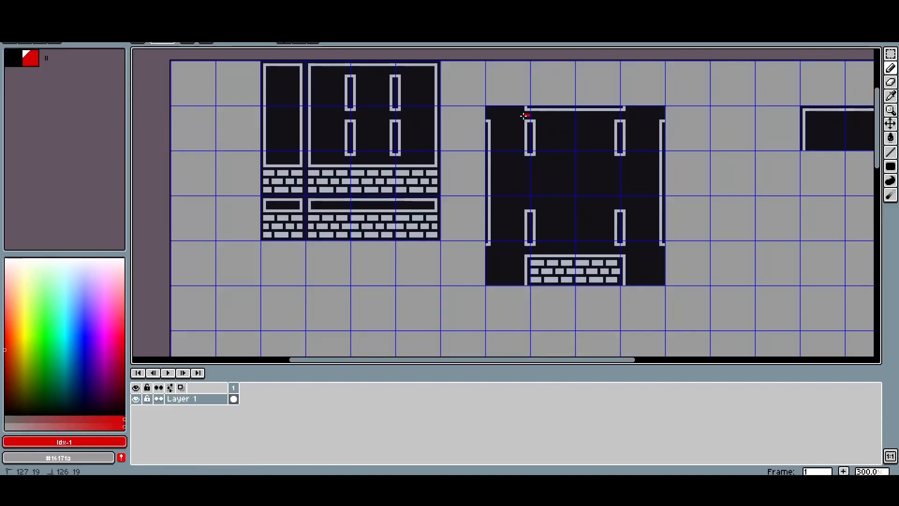
drag(527, 115, 505, 100)
key(ctrl+z)
mouse_move(543, 164)
mouse_down()
mouse_move(550, 123)
mouse_move(539, 167)
mouse_up()
key(ctrl+z)
key(ctrl+z)
key(ctrl+z)
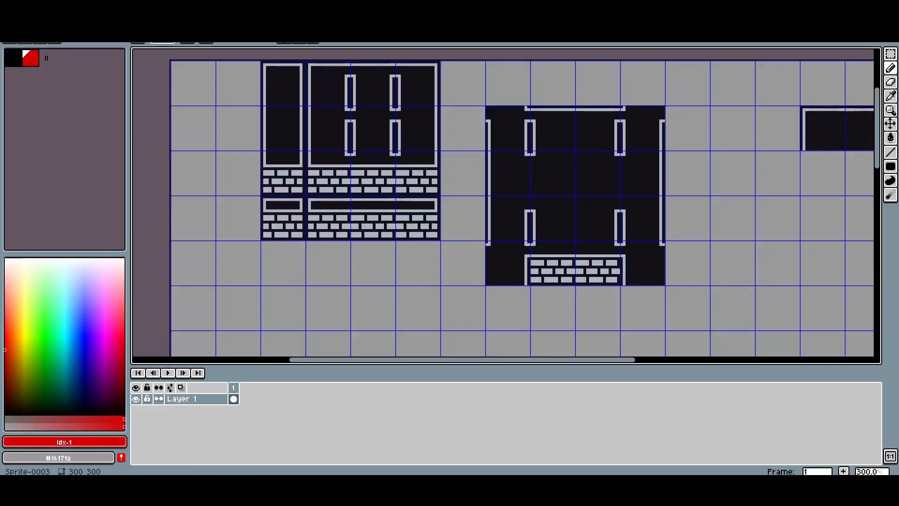
mouse_move(533, 138)
mouse_down()
mouse_move(508, 158)
mouse_move(537, 137)
mouse_up()
drag(610, 157, 618, 140)
drag(533, 232, 545, 244)
drag(619, 236, 617, 234)
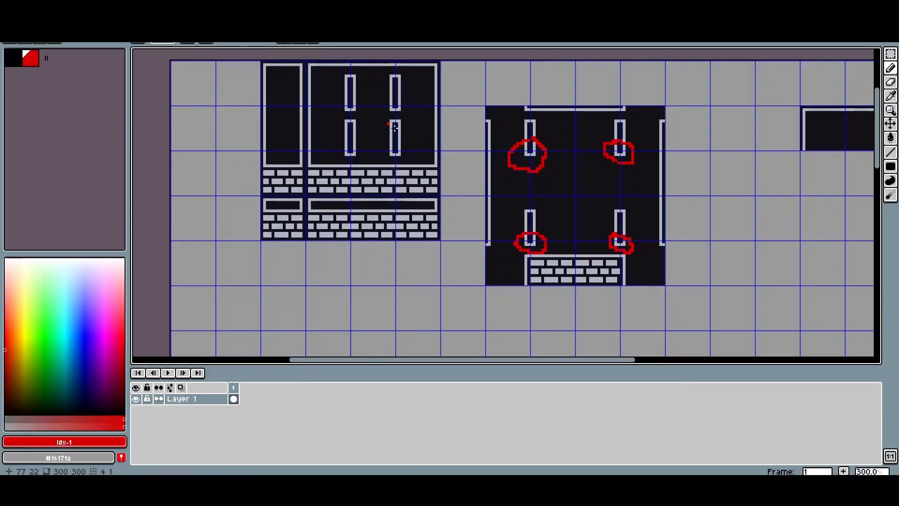
key(ctrl+z)
key(ctrl+z)
key(ctrl+z)
key(ctrl+z)
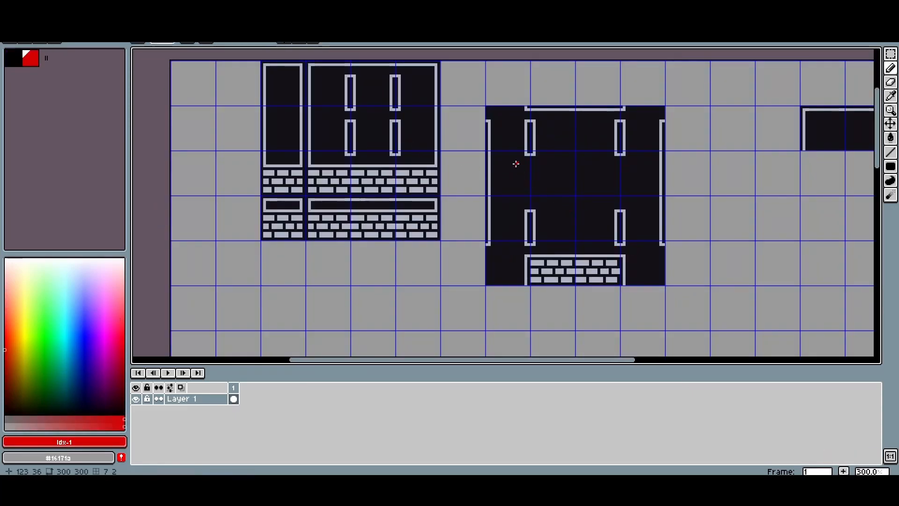
Step: Compare with the pink-and-white template, then move the 4×4 wall block flush against the first block, aligned with its top row
drag(472, 87, 734, 307)
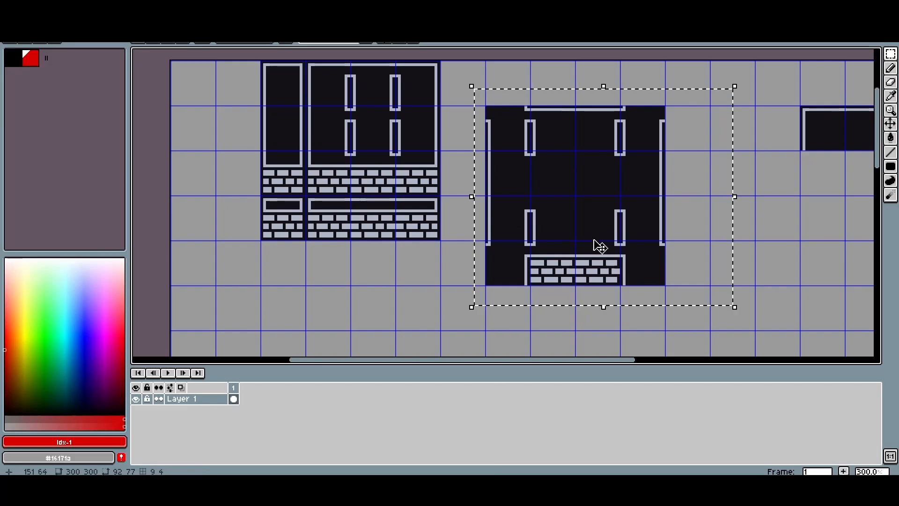
click(202, 42)
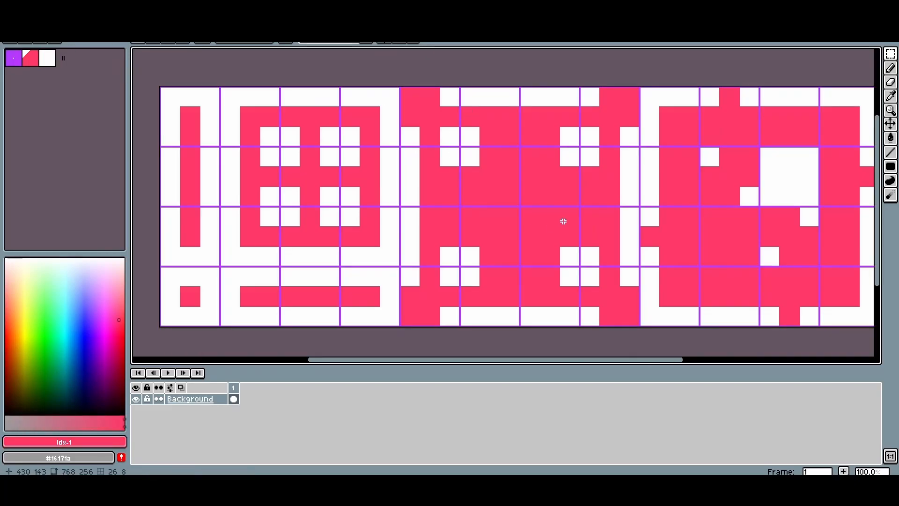
click(141, 42)
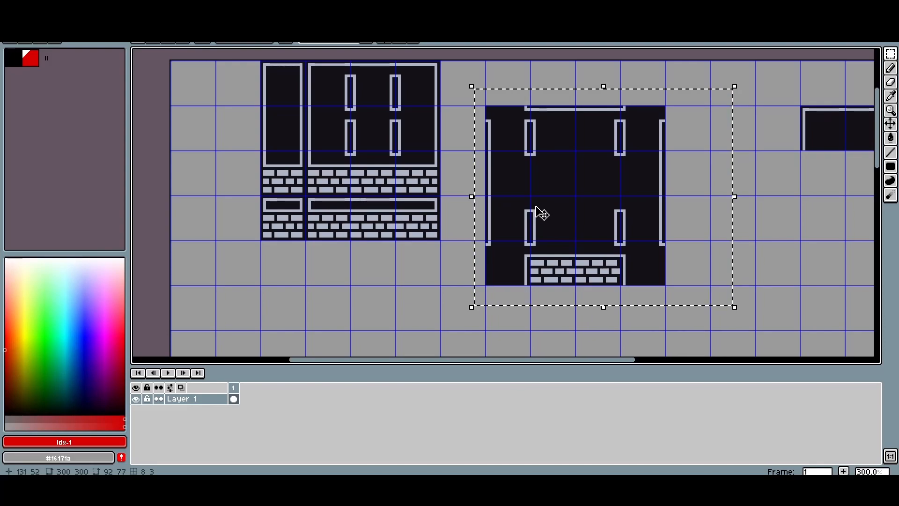
click(447, 261)
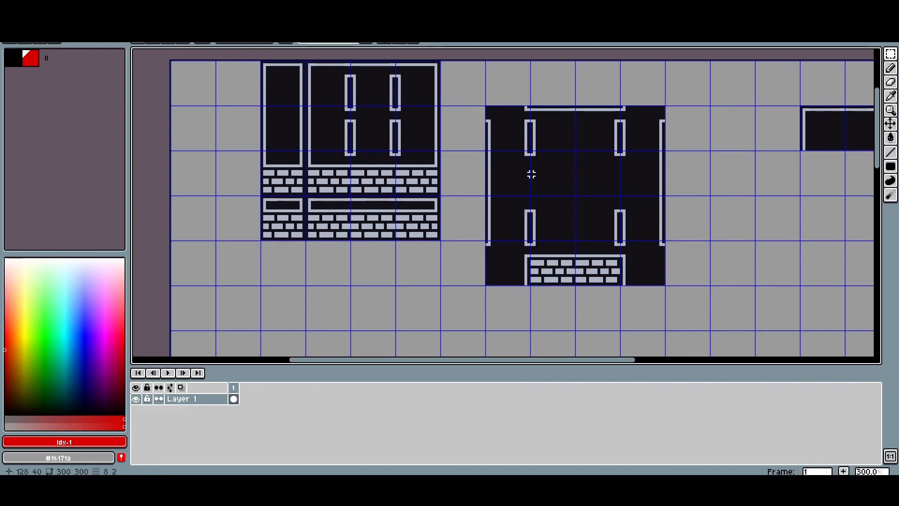
click(196, 28)
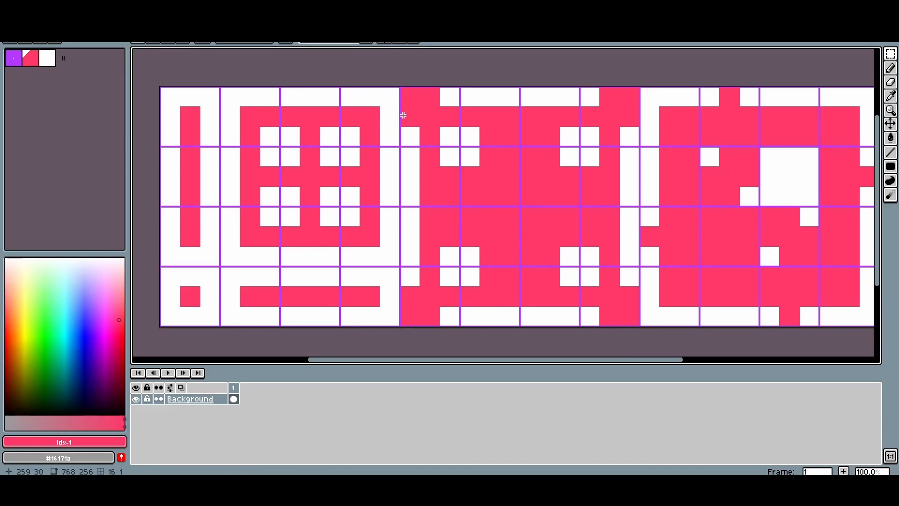
click(201, 43)
drag(459, 87, 710, 311)
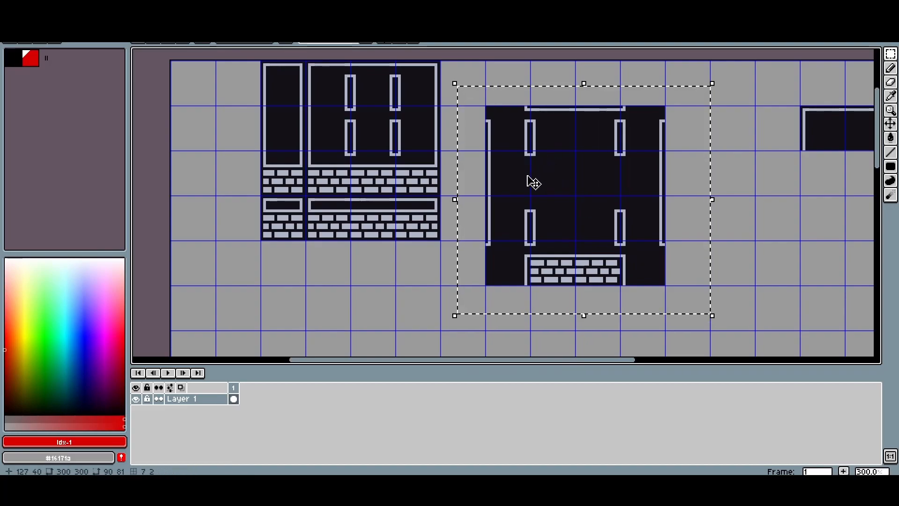
scroll(534, 175, up, 1)
drag(538, 176, 447, 205)
click(751, 213)
Step: Reposition the two loose corner tiles beside the wall blocks, leaving a gap two tiles wide between them
scroll(750, 213, down, 1)
drag(750, 213, 518, 214)
drag(584, 186, 642, 195)
click(710, 155)
drag(699, 172, 614, 178)
double_click(553, 187)
mouse_move(549, 191)
mouse_down()
mouse_move(637, 190)
mouse_move(580, 187)
mouse_up()
key(ctrl+d)
click(642, 173)
drag(642, 173, 558, 203)
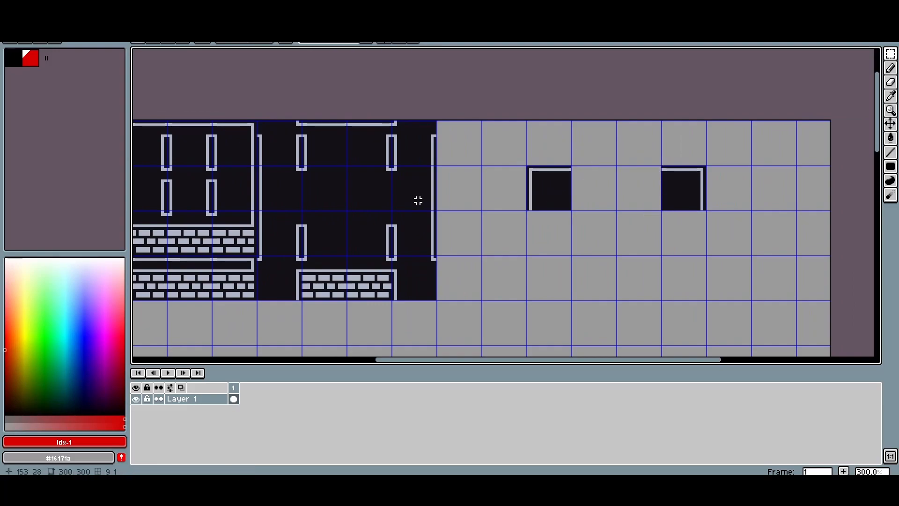
scroll(431, 164, left, 3)
key(b)
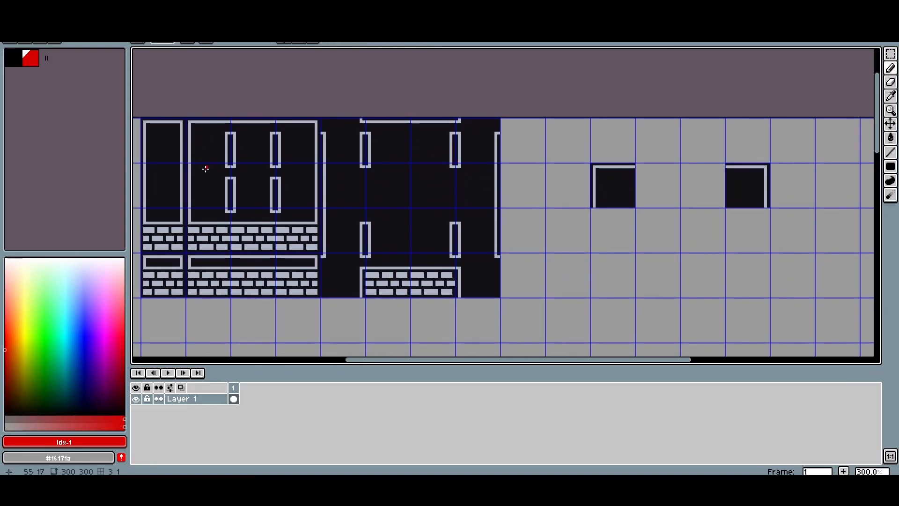
mouse_move(619, 184)
mouse_down()
mouse_move(744, 187)
mouse_move(747, 279)
mouse_up()
mouse_move(704, 324)
mouse_down()
mouse_move(619, 320)
mouse_move(621, 183)
mouse_up()
drag(713, 208, 710, 212)
key(ctrl+z)
key(ctrl+z)
key(ctrl+z)
key(ctrl+z)
key(ctrl+z)
key(ctrl+z)
key(ctrl+z)
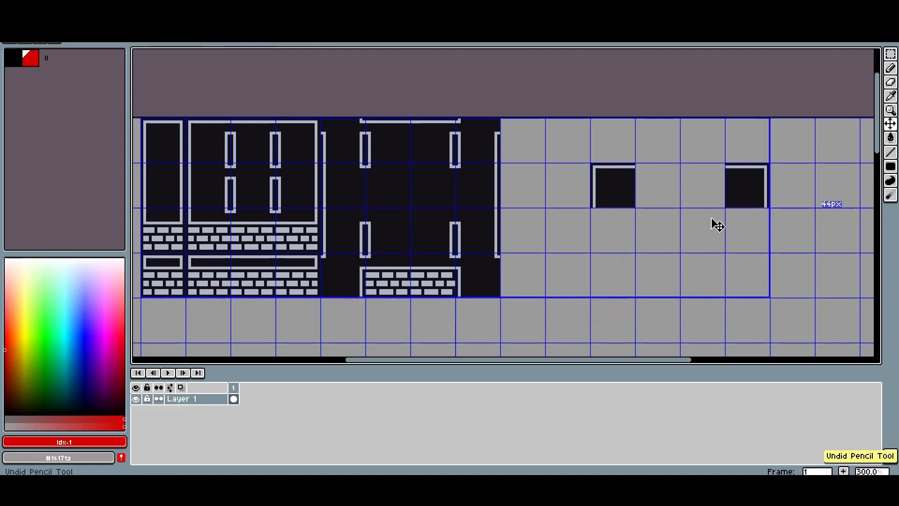
key(m)
key(b)
drag(613, 191, 746, 190)
key(ctrl+z)
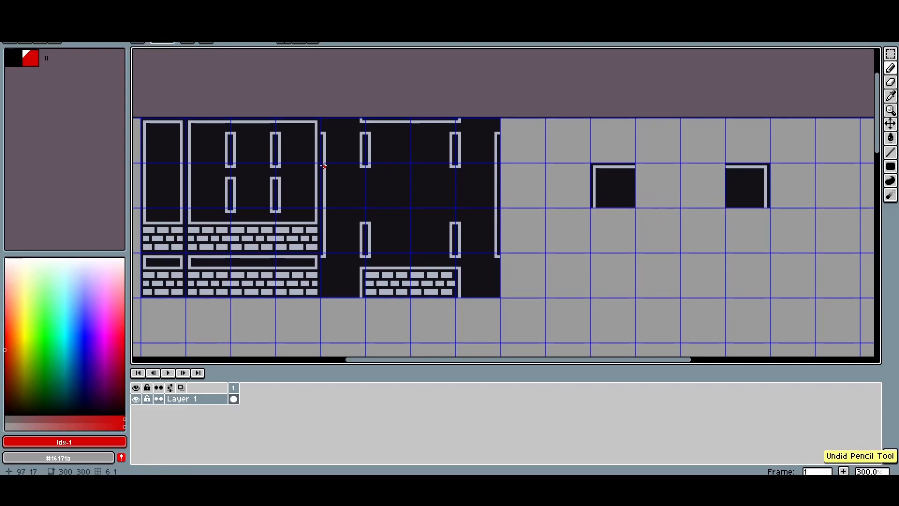
key(m)
drag(363, 116, 660, 199)
key(ctrl+z)
key(ctrl+z)
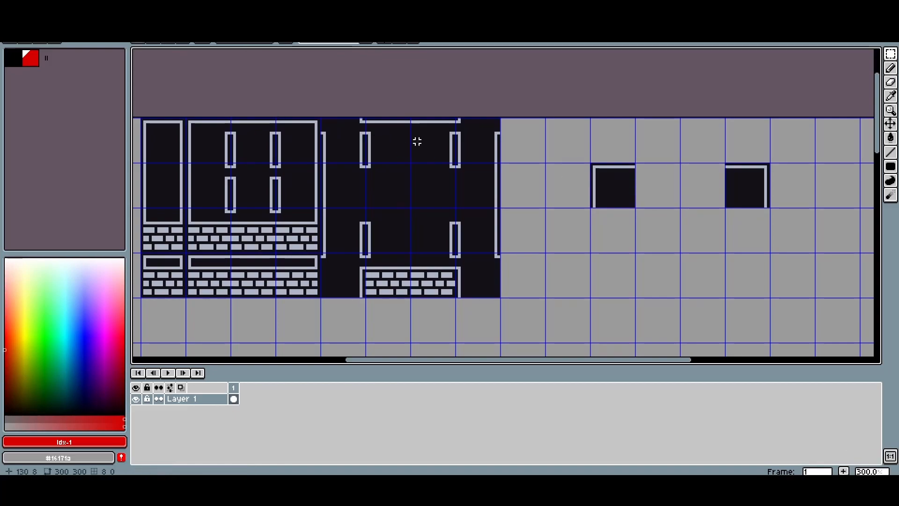
Step: Fill the two-tile gap between the corner tiles with copies of the top-edge tiles from the second wall block
drag(437, 147, 663, 194)
click(651, 147)
double_click(389, 145)
key(ctrl+c)
key(ctrl+v)
drag(393, 142, 706, 186)
scroll(677, 183, up, 2)
key(ctrl+d)
scroll(682, 178, up, 1)
Step: Paint out the leftover light pixels inside the new top wall strip with the sampled dark wall colour
key(b)
alt+click(672, 171)
mouse_move(673, 174)
mouse_down()
mouse_move(691, 174)
mouse_move(692, 209)
mouse_up()
drag(673, 177, 671, 221)
scroll(673, 222, down, 3)
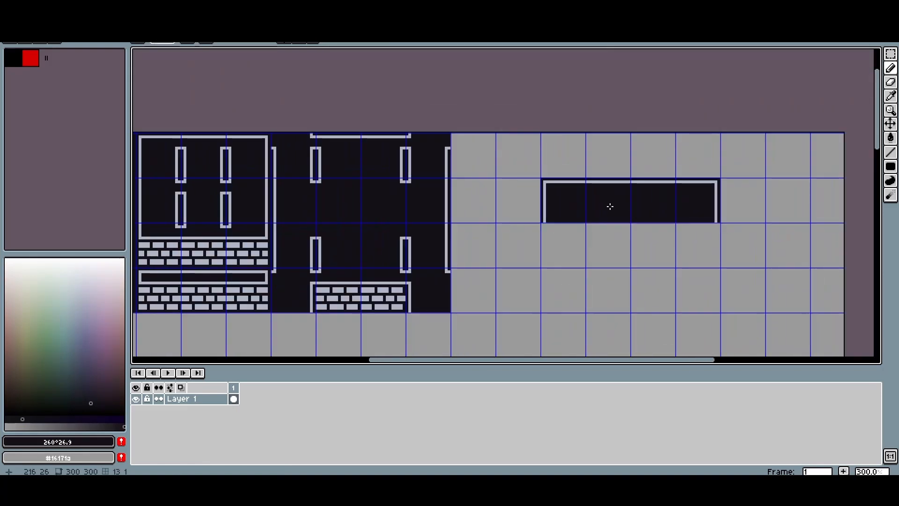
drag(345, 170, 650, 201)
key(ctrl+z)
key(ctrl+d)
key(b)
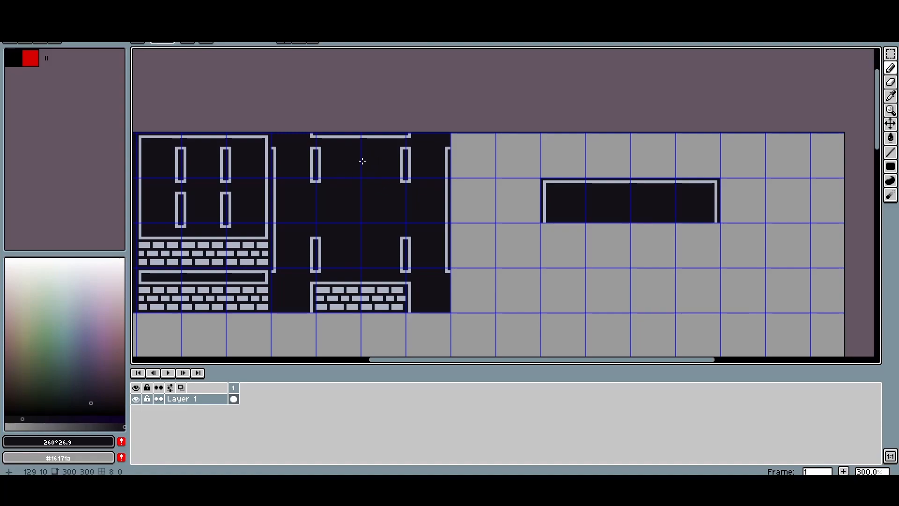
click(30, 58)
mouse_move(362, 145)
mouse_down()
mouse_move(375, 173)
mouse_move(381, 156)
mouse_up()
key(ctrl+z)
drag(575, 195, 582, 202)
drag(670, 212, 671, 196)
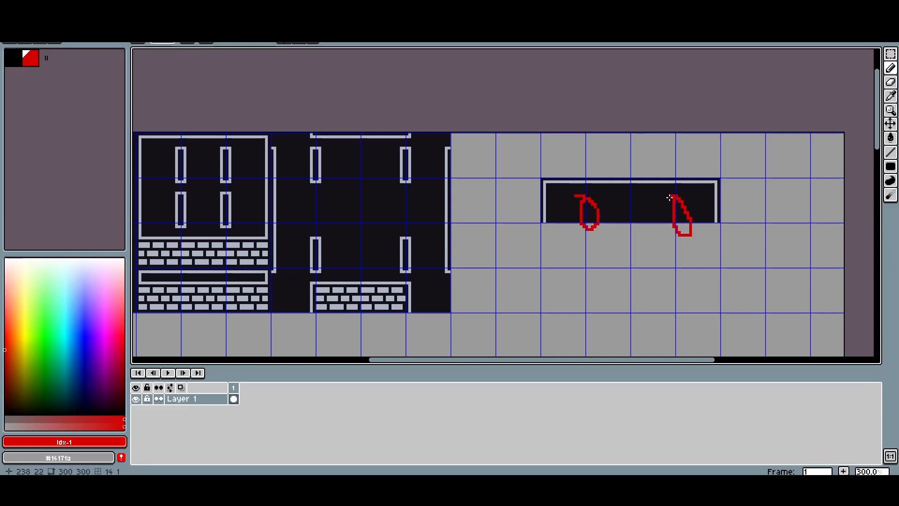
key(ctrl+z)
key(ctrl+z)
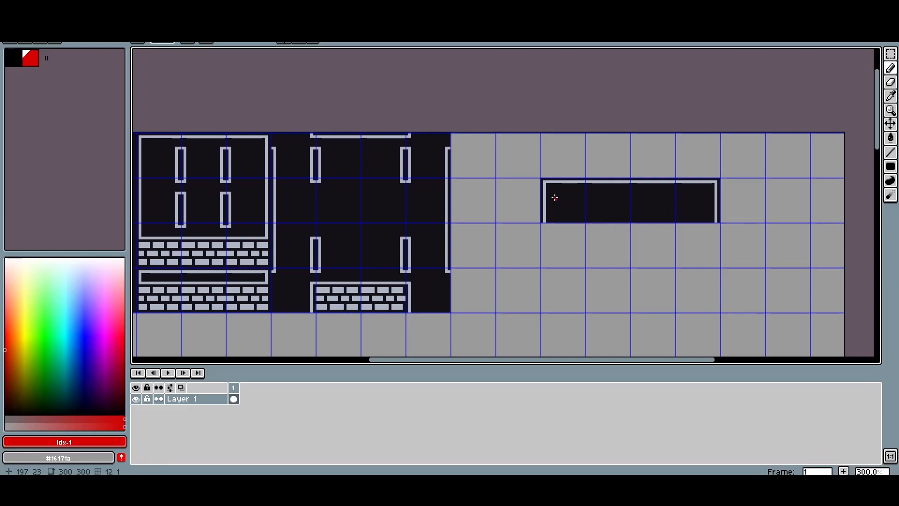
Step: Copy the left-edge wall tile from the second block into the two cells below the strip's left corner tile
key(m)
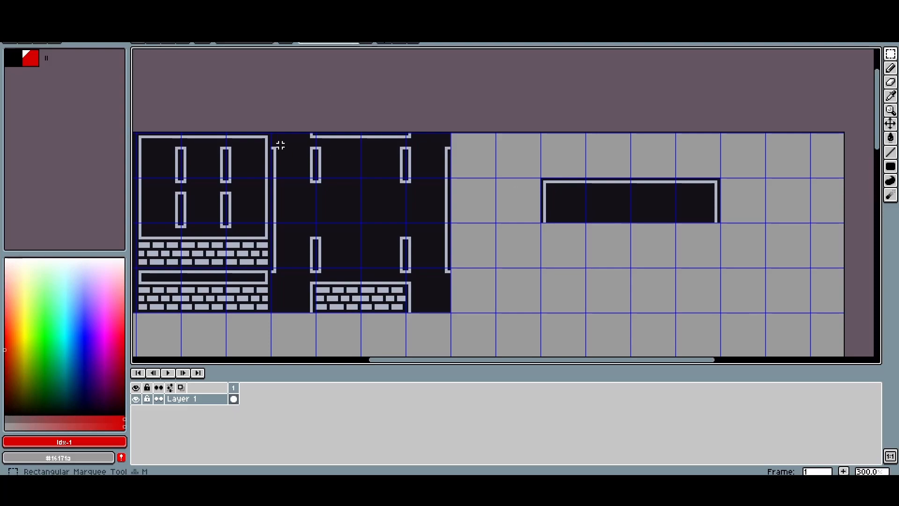
drag(534, 185, 458, 156)
drag(419, 195, 479, 184)
double_click(287, 174)
drag(284, 172, 560, 215)
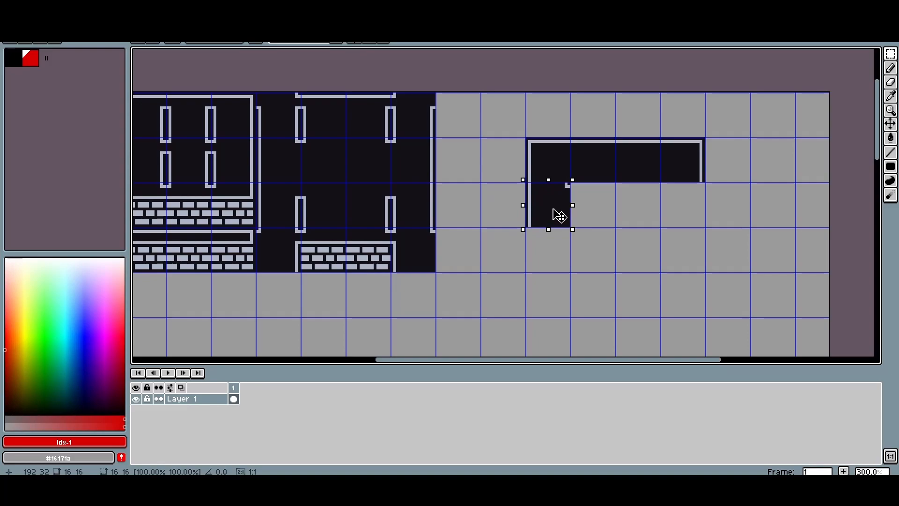
scroll(267, 154, down, 1)
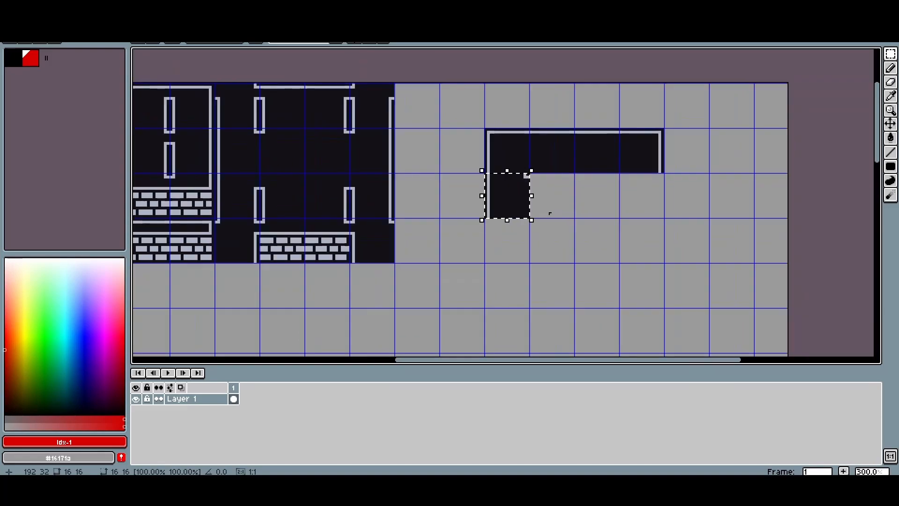
drag(512, 206, 515, 251)
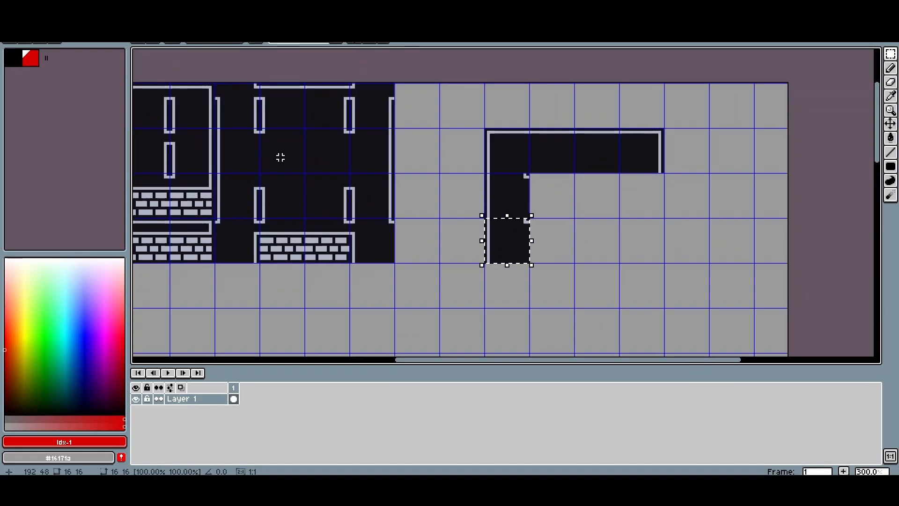
click(450, 223)
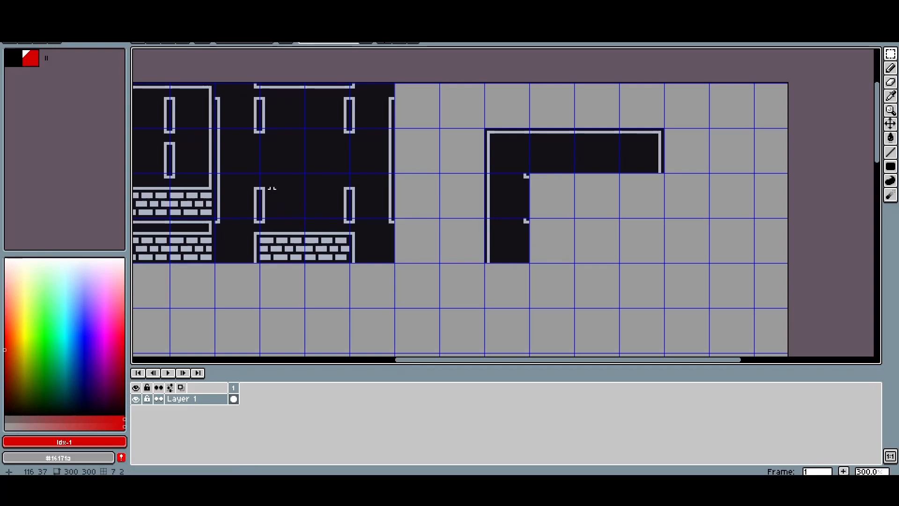
double_click(241, 197)
drag(240, 199, 511, 195)
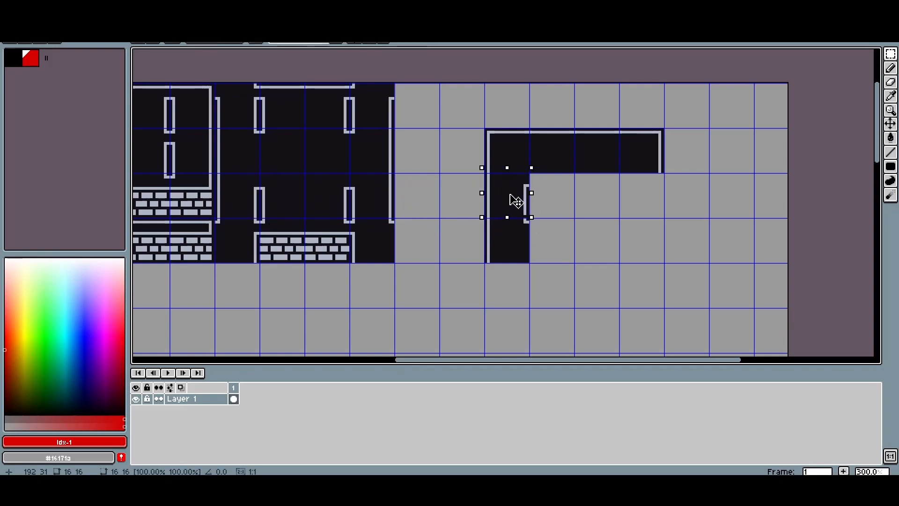
key(ctrl+z)
double_click(237, 151)
drag(253, 161, 458, 201)
key(ctrl+z)
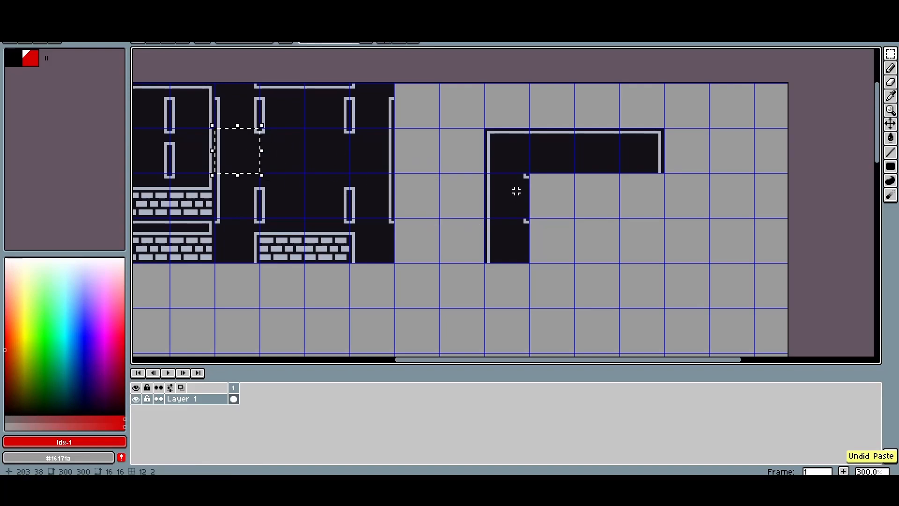
Step: Paint out the light corner pixels on the new left column's inner edge with the dark wall colour
scroll(518, 188, up, 1)
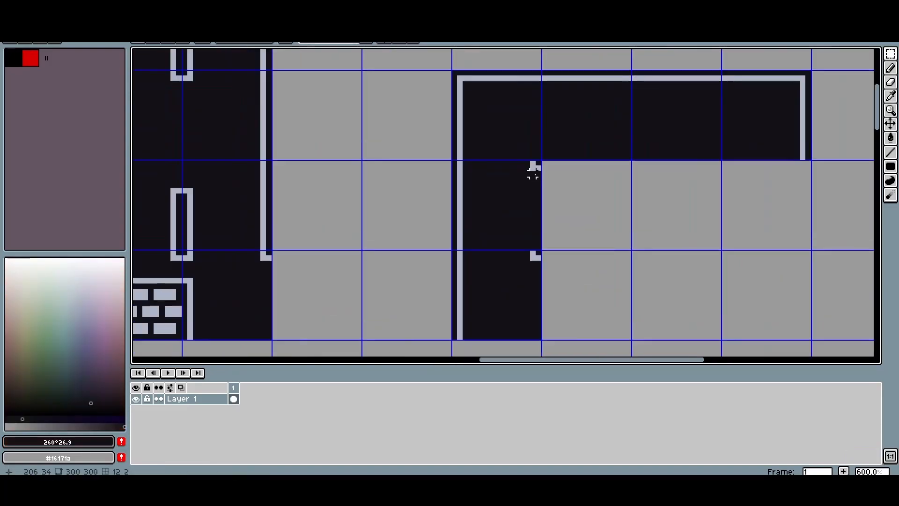
key(b)
drag(534, 163, 535, 167)
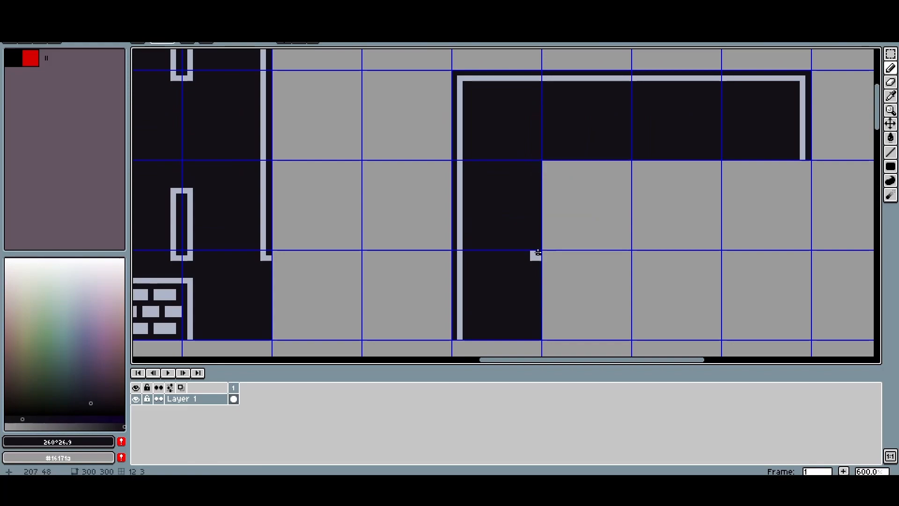
Step: Copy the finished left column under the opposite corner tile and flip it horizontally to form the right column
scroll(541, 251, down, 2)
key(m)
drag(507, 292, 417, 181)
drag(451, 215, 573, 211)
key(shift+h)
drag(639, 216, 604, 216)
click(650, 163)
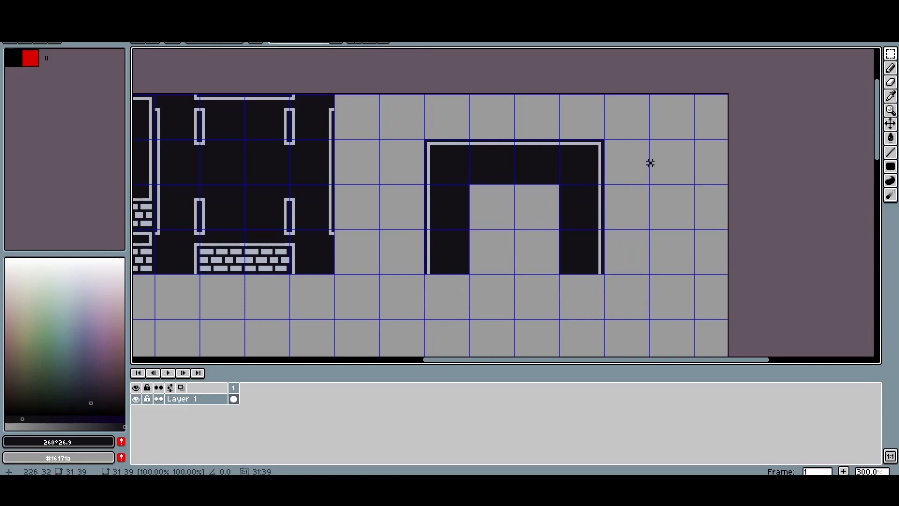
drag(523, 241, 524, 211)
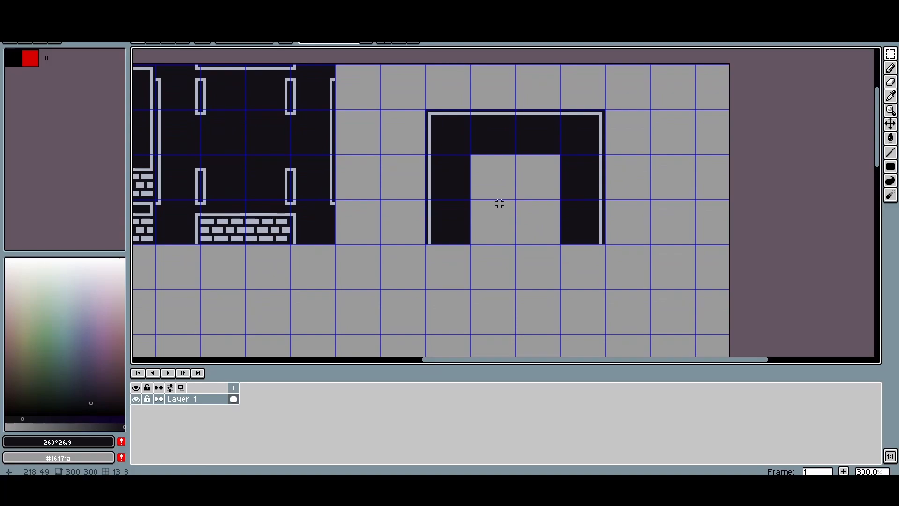
click(30, 58)
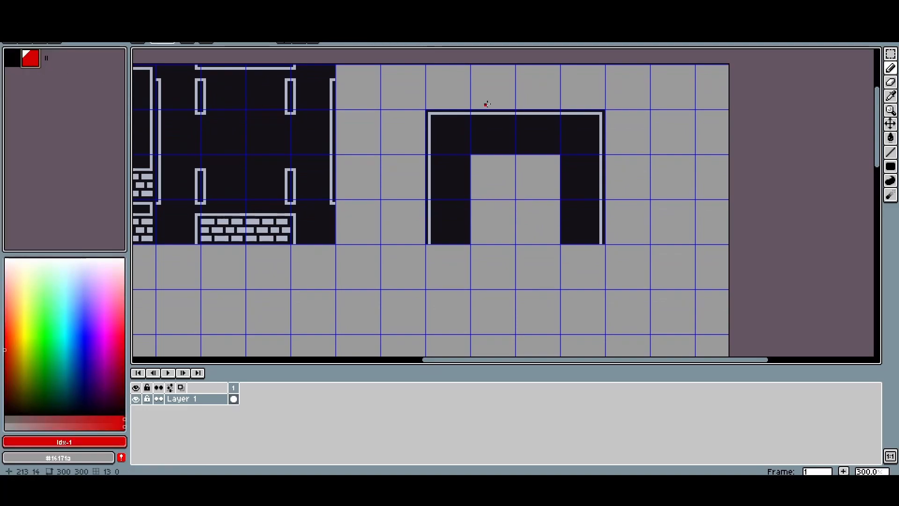
drag(476, 108, 511, 144)
mouse_move(485, 142)
mouse_down()
mouse_move(509, 123)
mouse_move(541, 141)
mouse_up()
mouse_move(532, 141)
mouse_down()
mouse_move(542, 121)
mouse_move(487, 87)
mouse_up()
key(ctrl+z)
key(ctrl+z)
key(ctrl+z)
key(ctrl+z)
key(ctrl+z)
drag(496, 130, 494, 87)
key(ctrl+z)
key(ctrl+z)
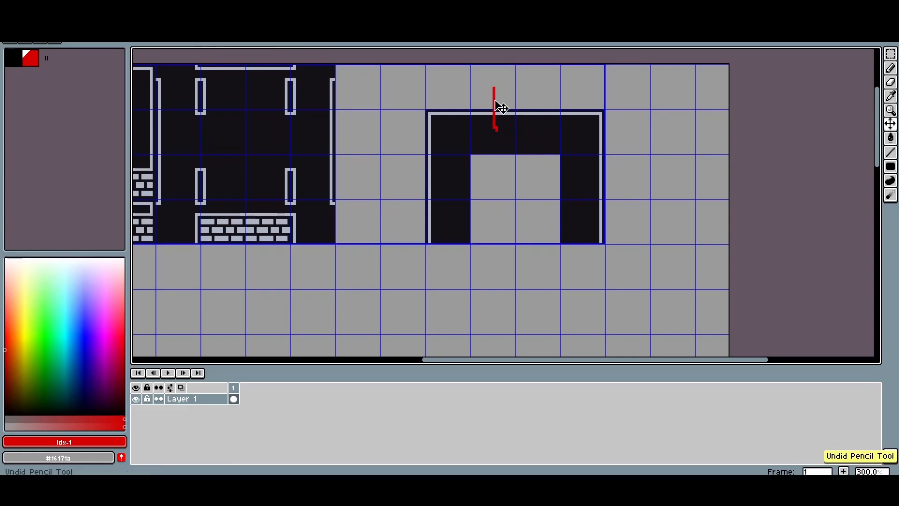
Step: Copy the narrow vertical wall tile from the first block to the cell above the strip's top edge as a guide
drag(414, 112, 472, 120)
key(m)
drag(183, 149, 374, 147)
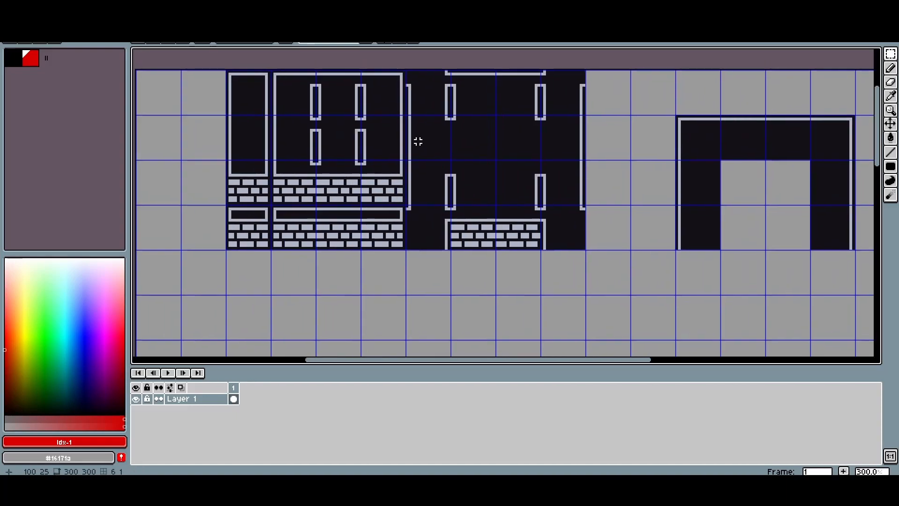
double_click(263, 141)
drag(255, 141, 747, 100)
drag(716, 99, 493, 124)
scroll(485, 129, up, 2)
click(452, 129)
Step: Cut an opening in the top edge beneath the guide tile, with light end pixels and the line between painted dark
scroll(457, 136, up, 2)
key(i)
click(486, 184)
key(b)
click(482, 178)
click(578, 177)
key(i)
click(524, 209)
key(b)
drag(491, 184, 573, 184)
Step: Delete the vertical guide tile from above the top opening
scroll(572, 184, down, 3)
key(m)
drag(552, 152, 557, 162)
key(Delete)
scroll(552, 160, down, 2)
drag(576, 195, 543, 191)
scroll(532, 186, up, 1)
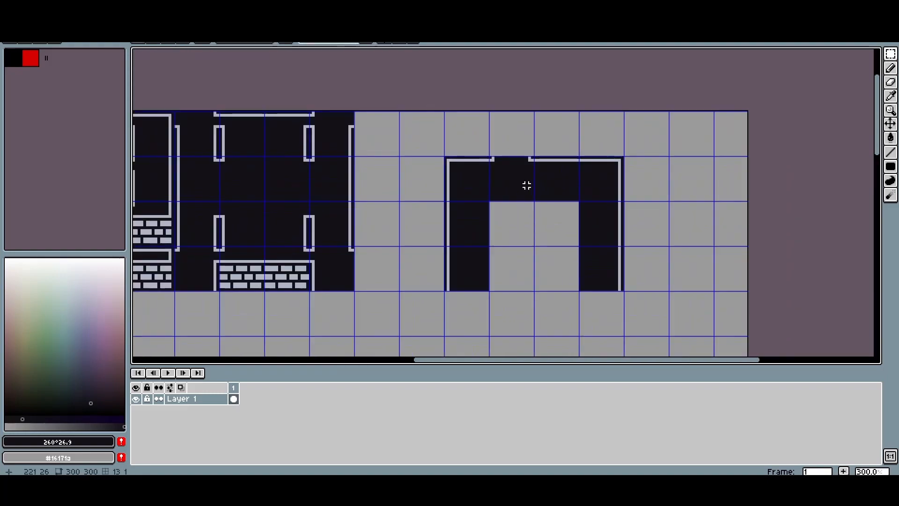
Step: Copy the narrow horizontal wall tile with bricks from the first block beside the left column's upper cell as a guide
drag(430, 211, 550, 191)
double_click(239, 255)
drag(239, 254, 548, 208)
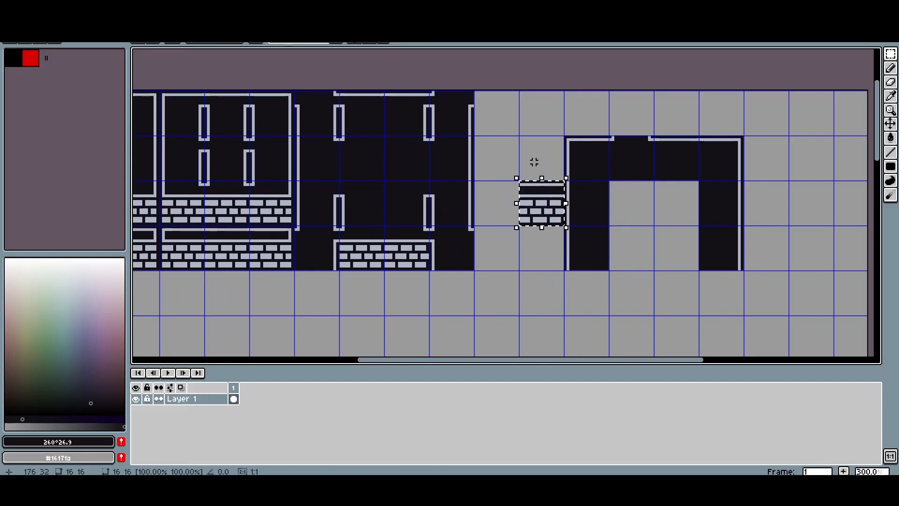
Step: Cut an opening in the left column's outer edge at the guide tile, adding light end pixels and painting the gap dark
key(b)
scroll(564, 182, up, 2)
scroll(583, 181, up, 1)
click(588, 184)
click(587, 212)
alt+click(589, 192)
click(593, 191)
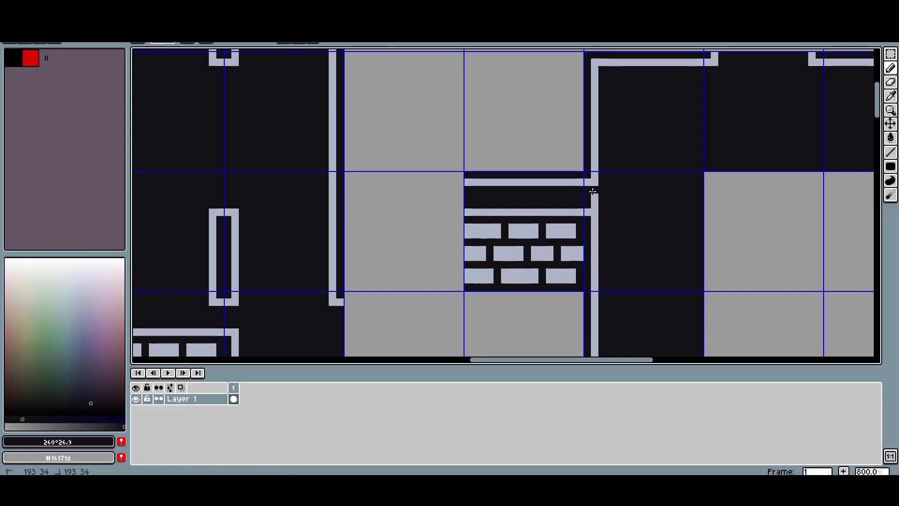
Step: Delete the brick guide tile beside the left column
key(m)
double_click(534, 211)
key(Delete)
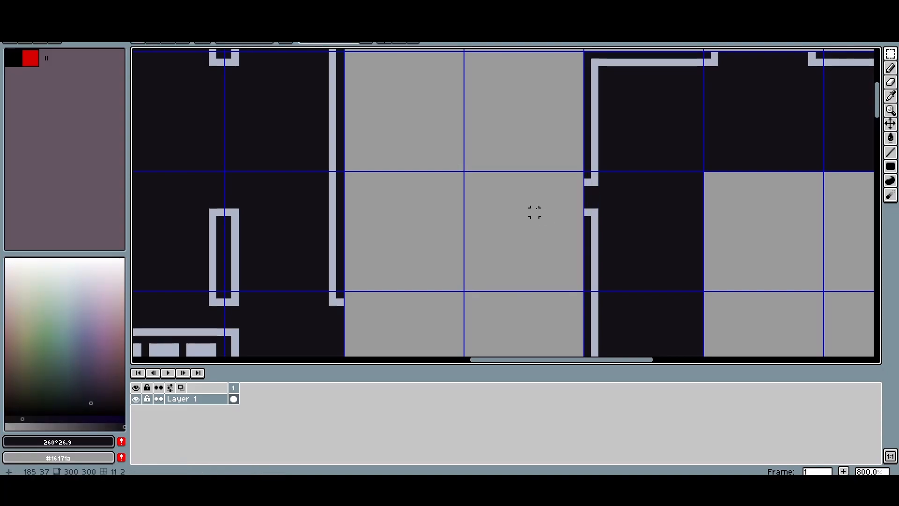
Step: Copy the left column's opening tile to the matching cell of the right column and flip it horizontally
scroll(535, 211, down, 4)
mouse_move(592, 219)
mouse_down()
mouse_move(489, 212)
mouse_move(501, 227)
mouse_move(622, 219)
mouse_up()
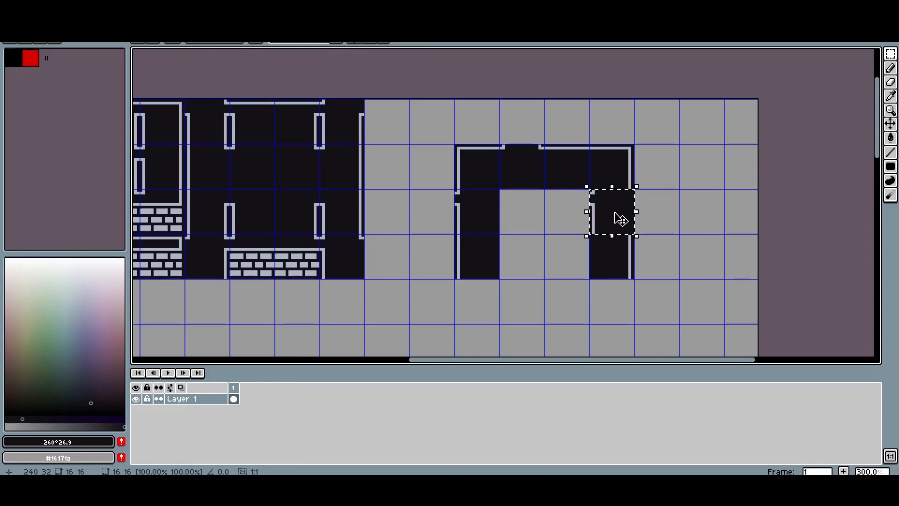
key(shift+h)
scroll(616, 213, up, 3)
click(704, 199)
scroll(702, 198, down, 2)
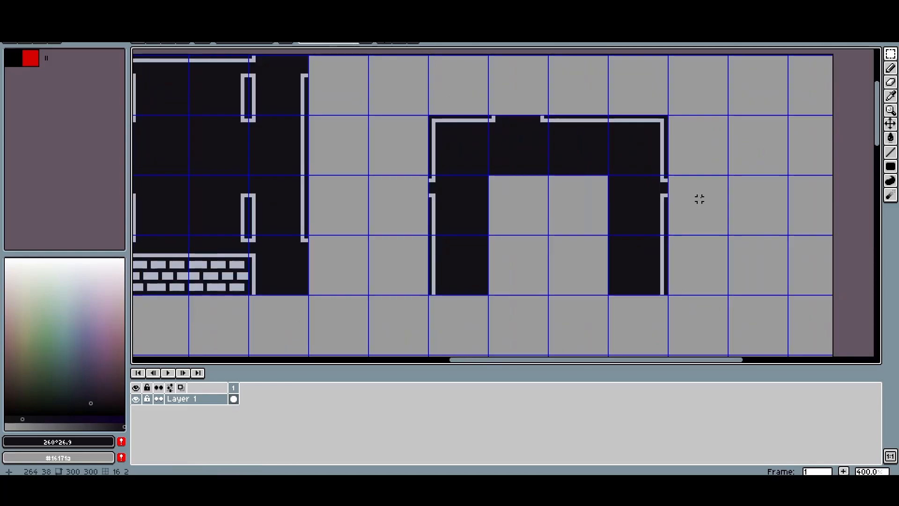
Step: Examine the third block's outline and openings beside the first two wall blocks
drag(526, 201, 470, 189)
scroll(445, 192, down, 1)
drag(361, 108, 607, 276)
click(365, 289)
drag(358, 108, 665, 283)
click(410, 267)
drag(409, 267, 308, 77)
click(506, 217)
drag(557, 111, 777, 276)
drag(311, 77, 525, 273)
click(498, 305)
drag(476, 286, 506, 284)
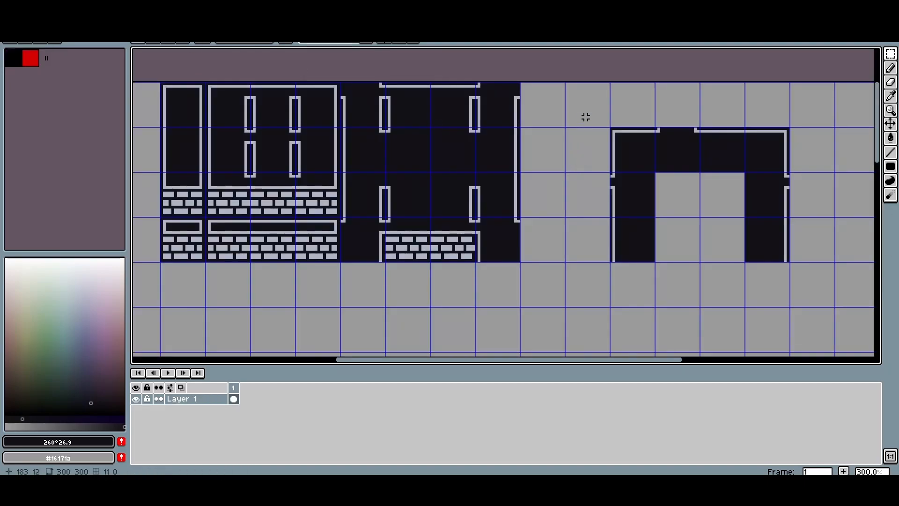
drag(586, 116, 812, 293)
click(557, 235)
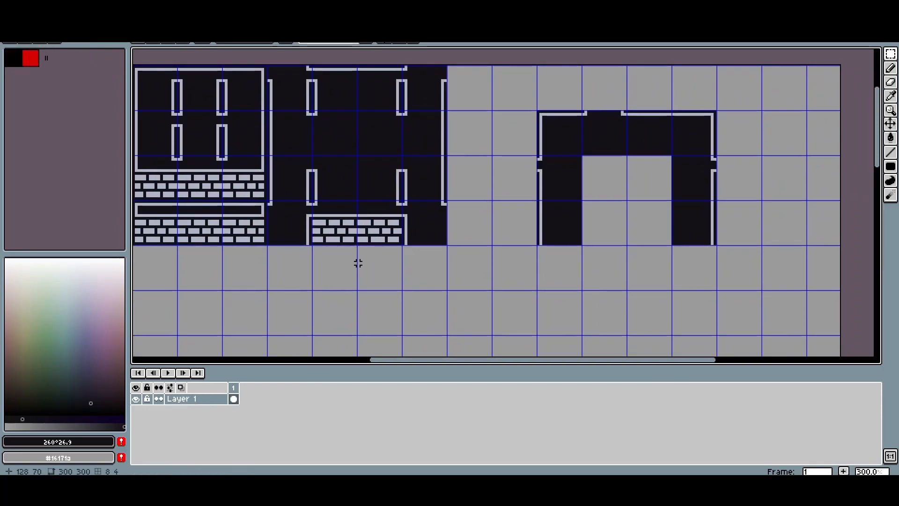
key(b)
drag(369, 249, 442, 241)
click(30, 58)
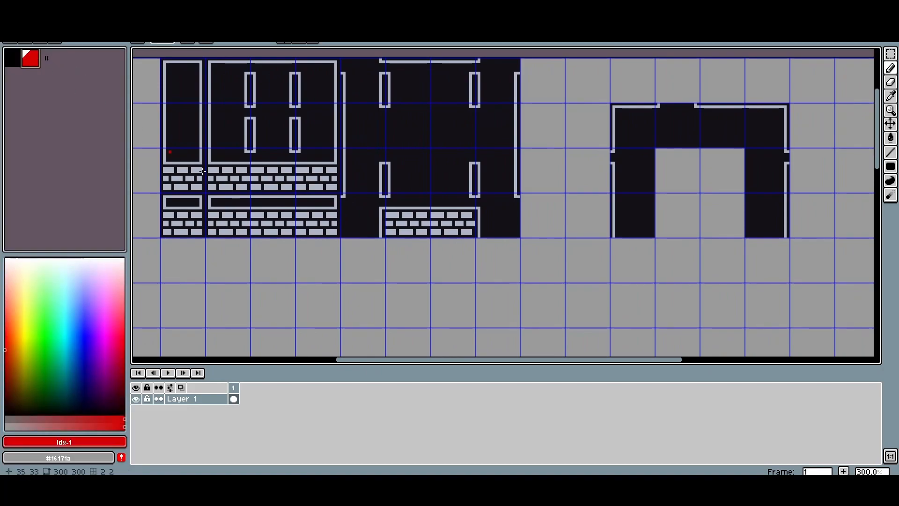
mouse_move(253, 212)
mouse_down()
mouse_move(268, 223)
mouse_move(311, 225)
mouse_up()
key(ctrl+z)
key(ctrl+z)
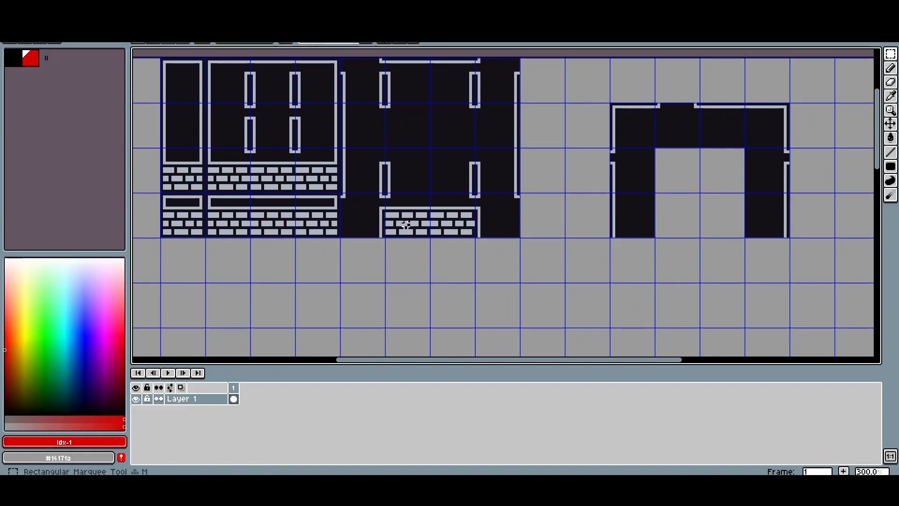
Step: Copy the left end tile of the first block's narrow horizontal brick wall to the cell below the third block's left column
drag(580, 241, 502, 230)
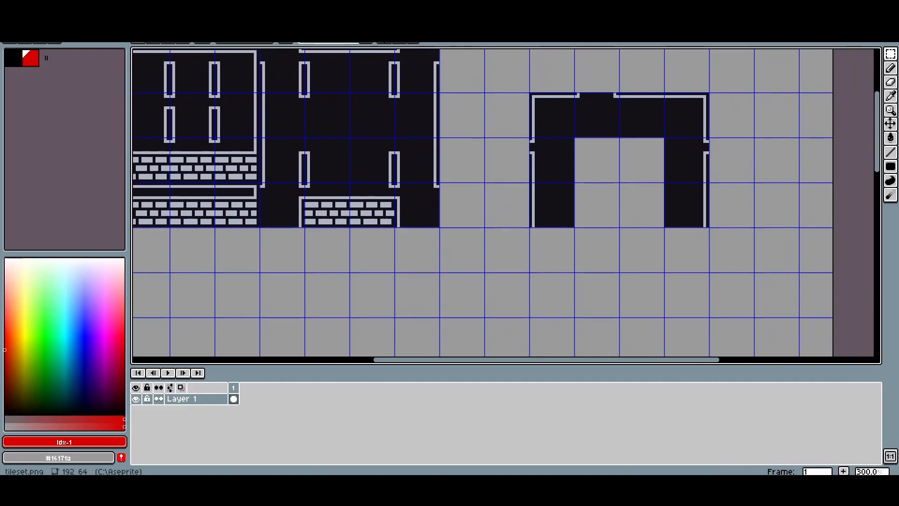
drag(249, 171, 356, 174)
key(m)
double_click(285, 208)
double_click(209, 208)
double_click(268, 219)
drag(267, 218, 663, 259)
scroll(667, 238, up, 1)
drag(620, 232, 375, 212)
drag(404, 235, 414, 239)
click(359, 195)
Step: Copy the middle tile of the narrow brick wall to the cell right of the new bottom-left corner tile
drag(345, 200, 496, 194)
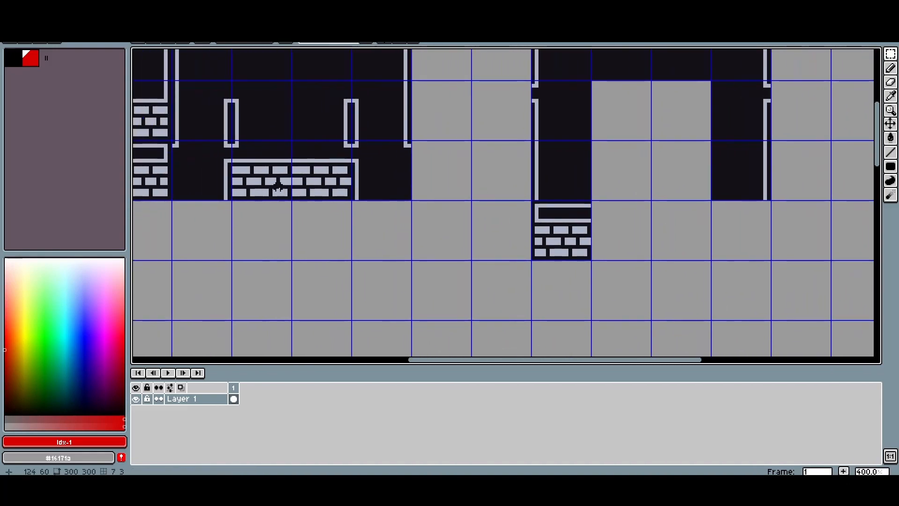
drag(265, 189, 479, 192)
double_click(302, 186)
drag(307, 185, 552, 208)
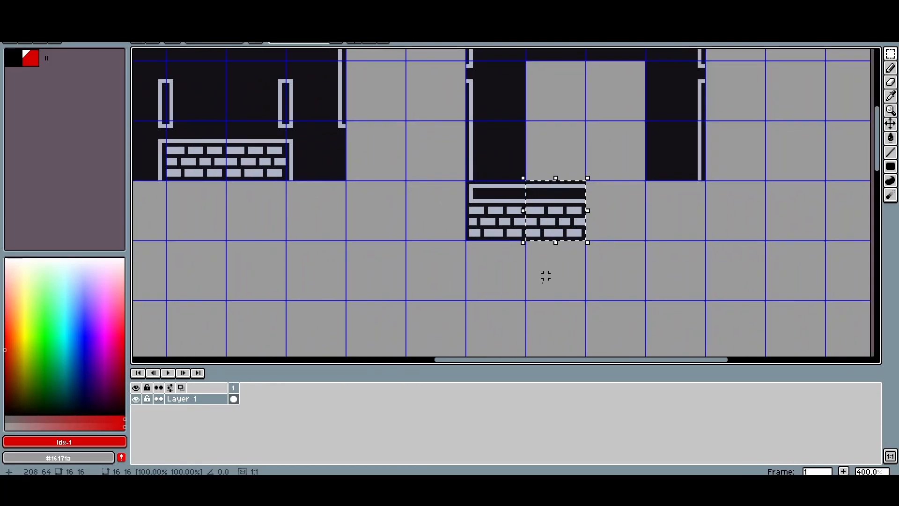
click(549, 261)
scroll(547, 281, down, 2)
scroll(539, 280, up, 1)
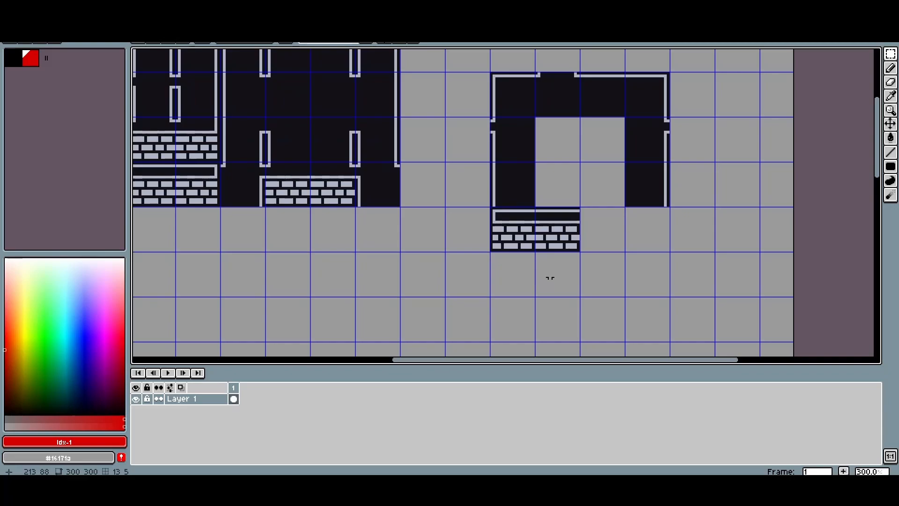
scroll(545, 278, up, 1)
scroll(550, 283, down, 2)
scroll(570, 277, up, 1)
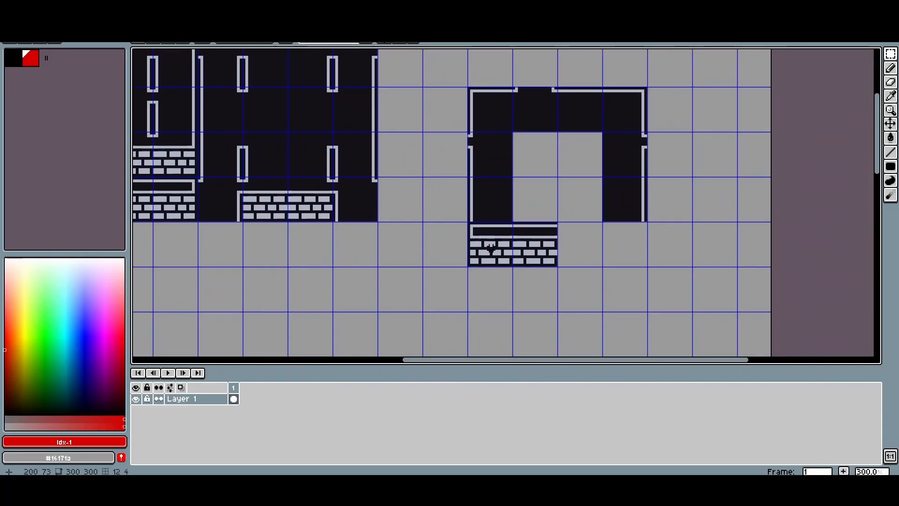
key(b)
drag(474, 234, 494, 255)
drag(484, 255, 498, 242)
key(ctrl+z)
key(ctrl+z)
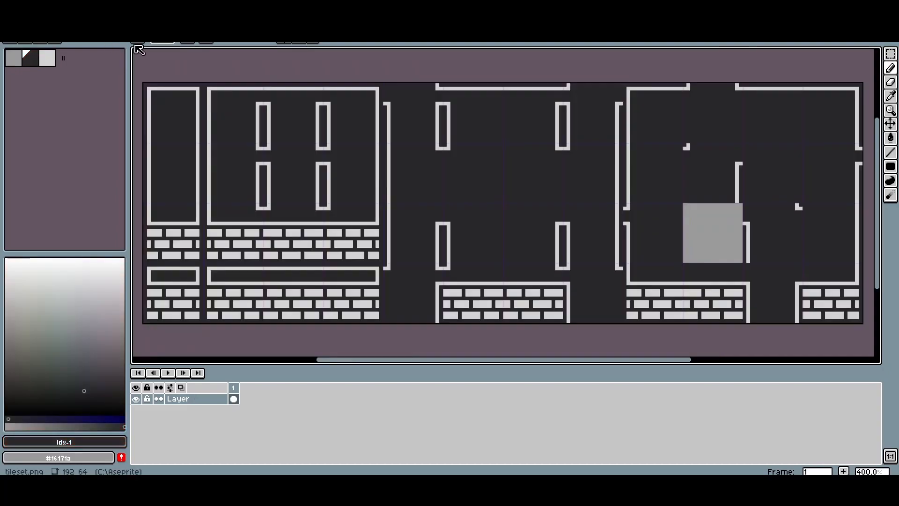
Step: Check the template and paint the upper light line of the two bottom brick tiles dark, joining the corner to the left column
drag(607, 153, 432, 132)
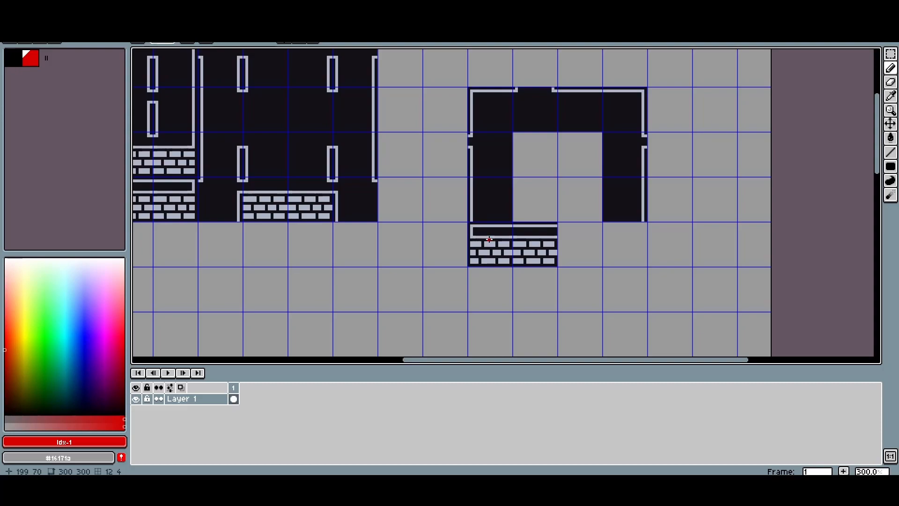
scroll(486, 236, up, 2)
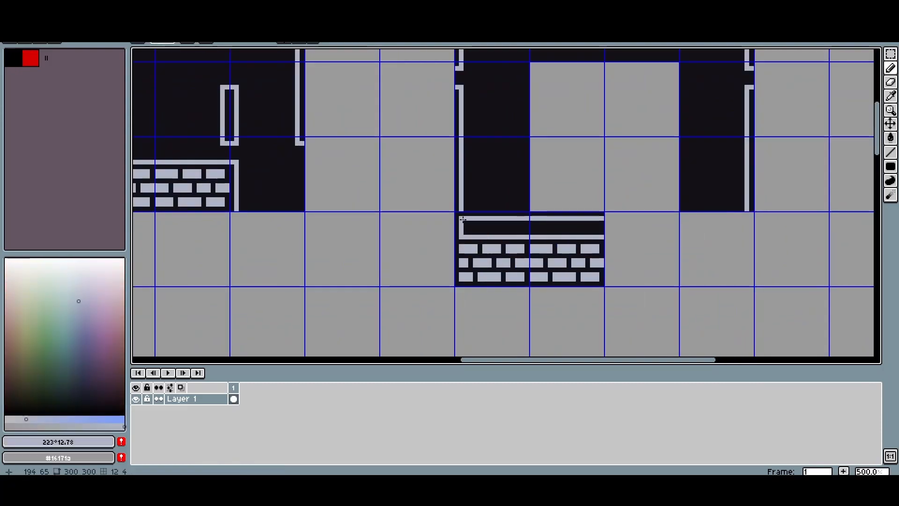
scroll(462, 218, up, 3)
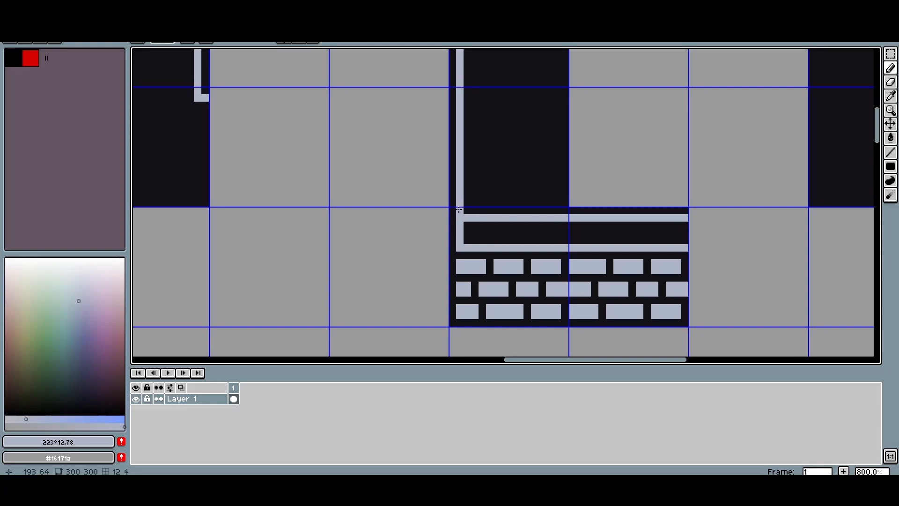
drag(466, 218, 531, 218)
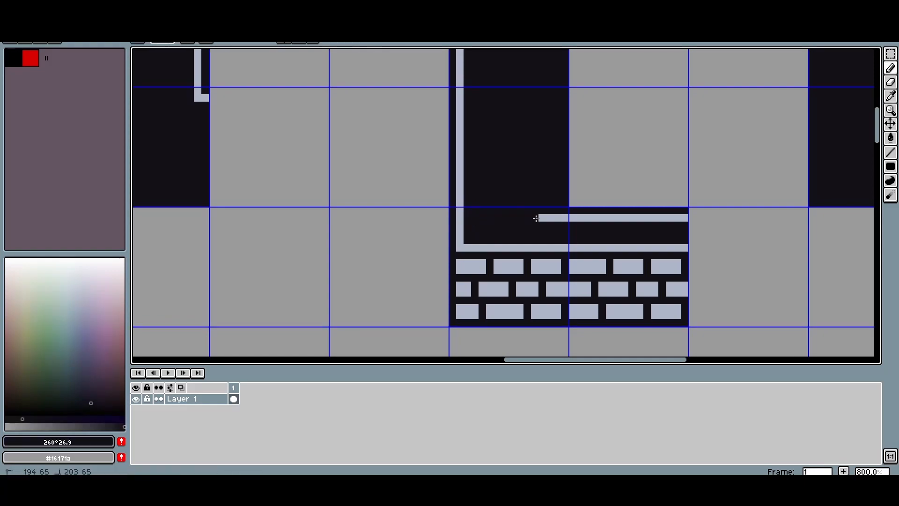
drag(687, 219, 586, 215)
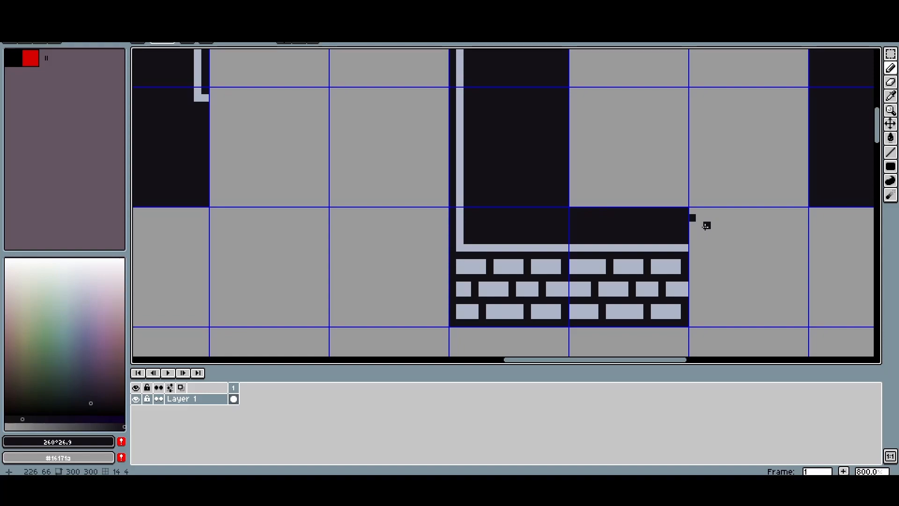
scroll(698, 224, down, 3)
scroll(581, 239, down, 1)
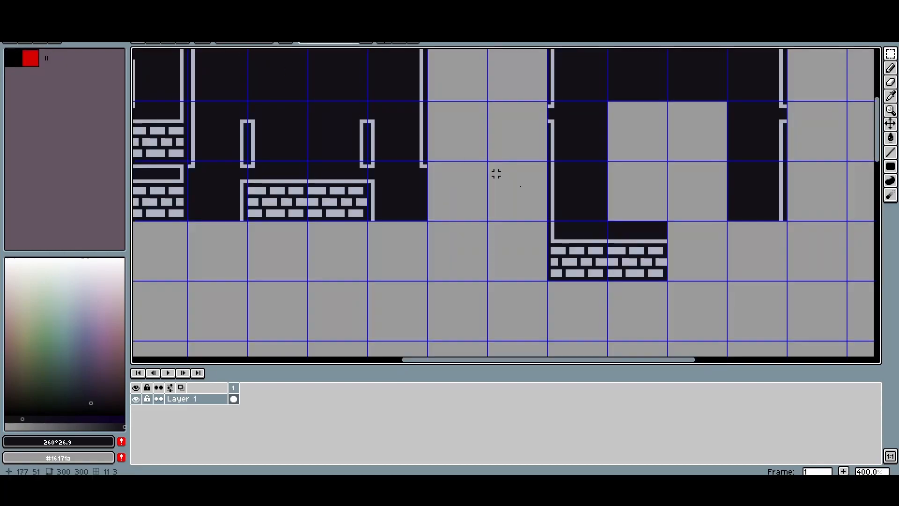
Step: Duplicate the retouched middle brick tile one cell to the right in the third block's bottom row
scroll(525, 260, right, 2)
scroll(487, 256, down, 1)
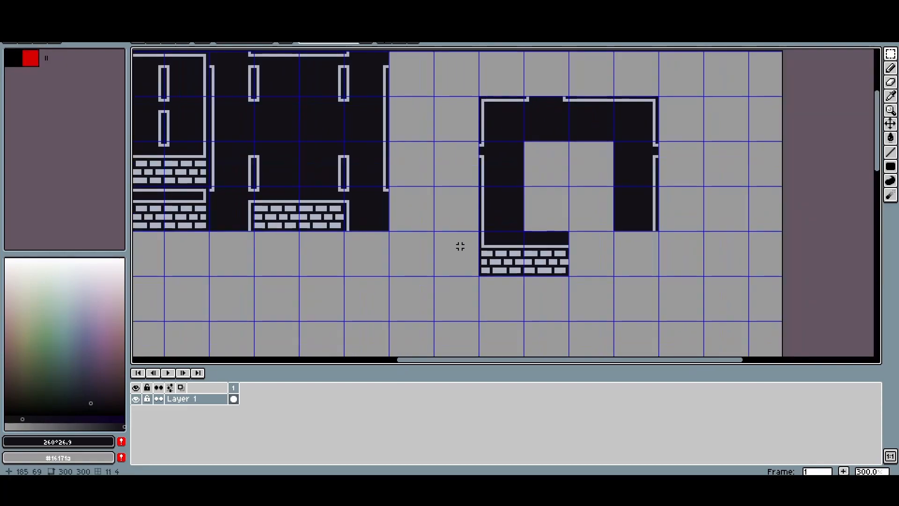
drag(466, 249, 371, 226)
double_click(453, 226)
drag(450, 227, 504, 235)
click(429, 218)
Step: Copy the right end tile of the first block's narrow brick wall to the cell below the third block's right column
drag(229, 218, 343, 210)
mouse_move(221, 191)
mouse_down()
mouse_move(335, 191)
mouse_move(797, 228)
mouse_up()
double_click(335, 178)
click(739, 194)
Step: Paint the upper light line of the bottom-right corner tile dark, joining the corner to the right column
scroll(739, 194, up, 3)
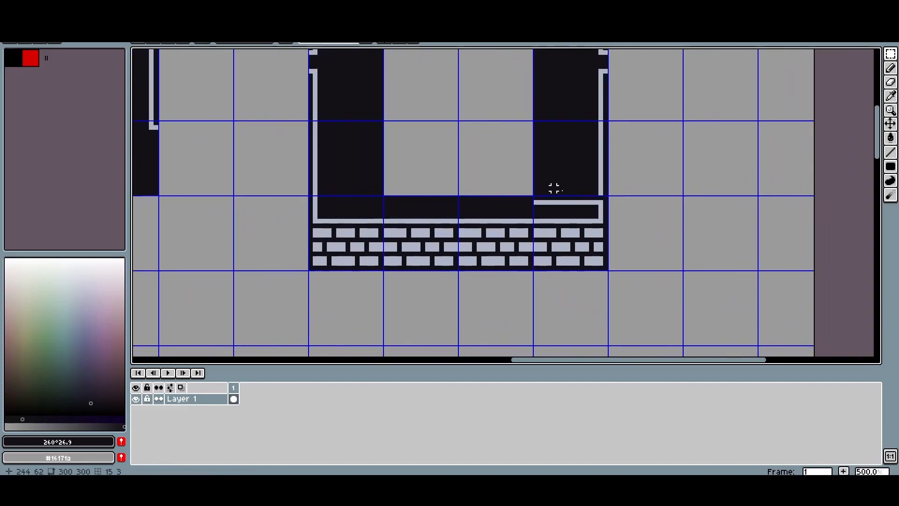
key(b)
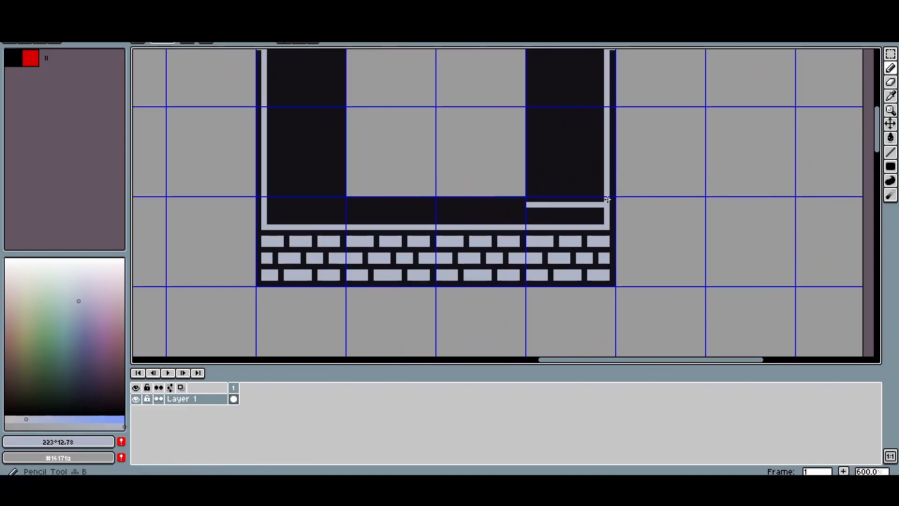
alt+click(567, 186)
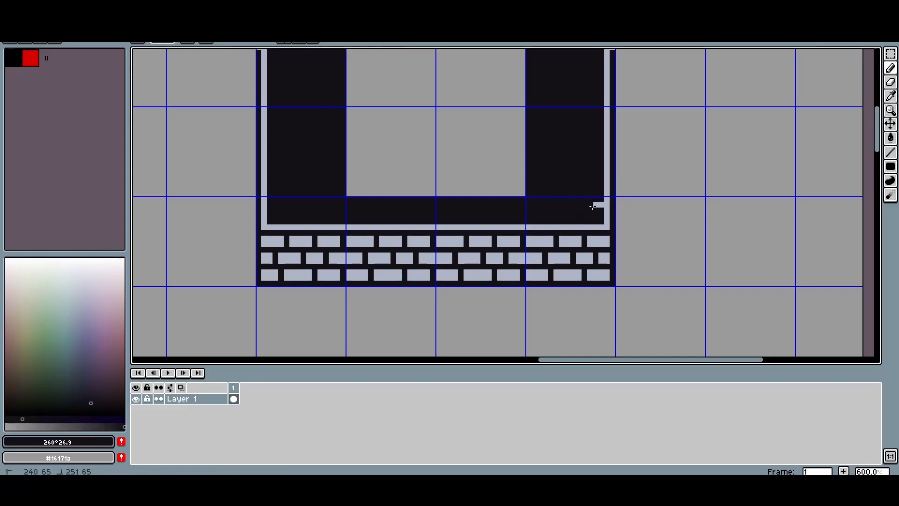
scroll(599, 205, down, 5)
scroll(501, 216, up, 4)
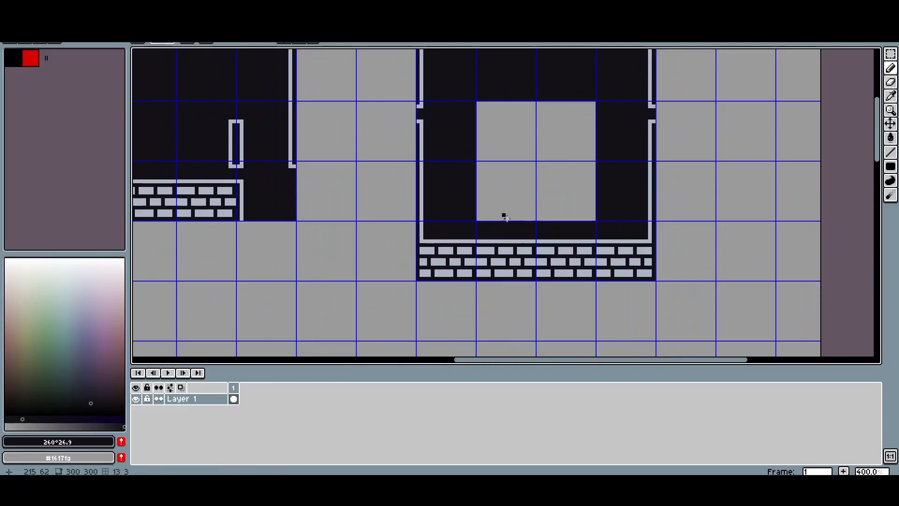
scroll(502, 198, down, 1)
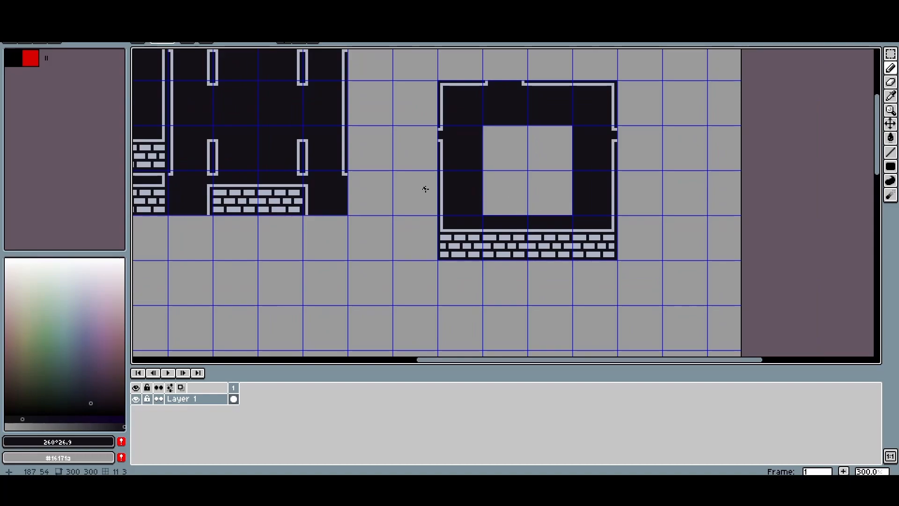
click(31, 59)
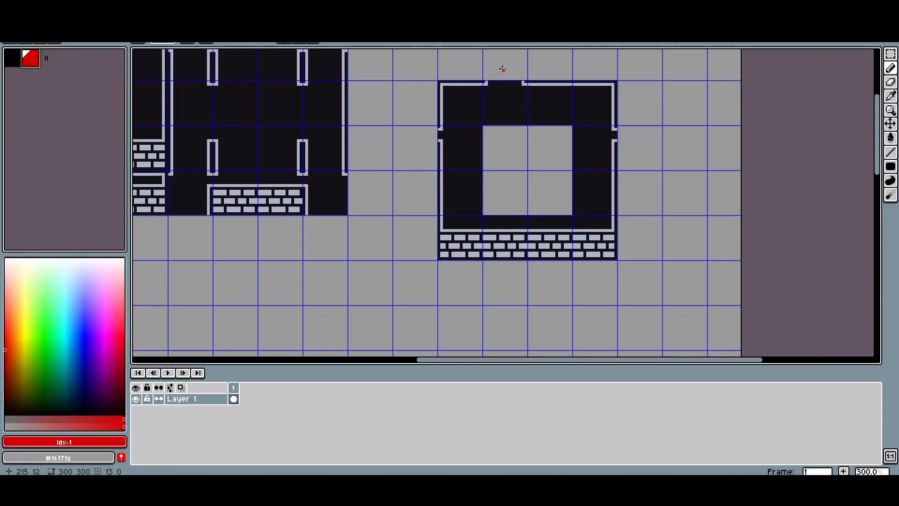
drag(433, 136, 425, 135)
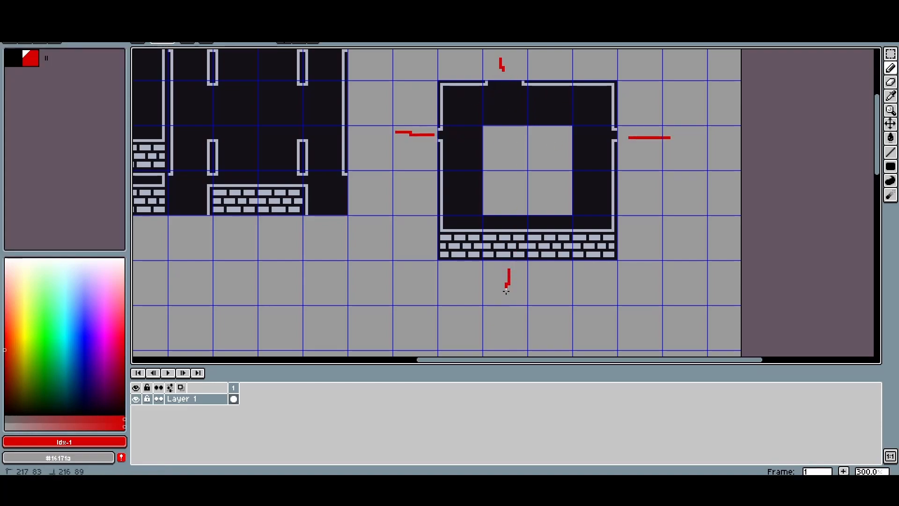
drag(505, 237, 508, 281)
key(ctrl+z)
key(ctrl+z)
key(ctrl+z)
key(ctrl+z)
key(ctrl+z)
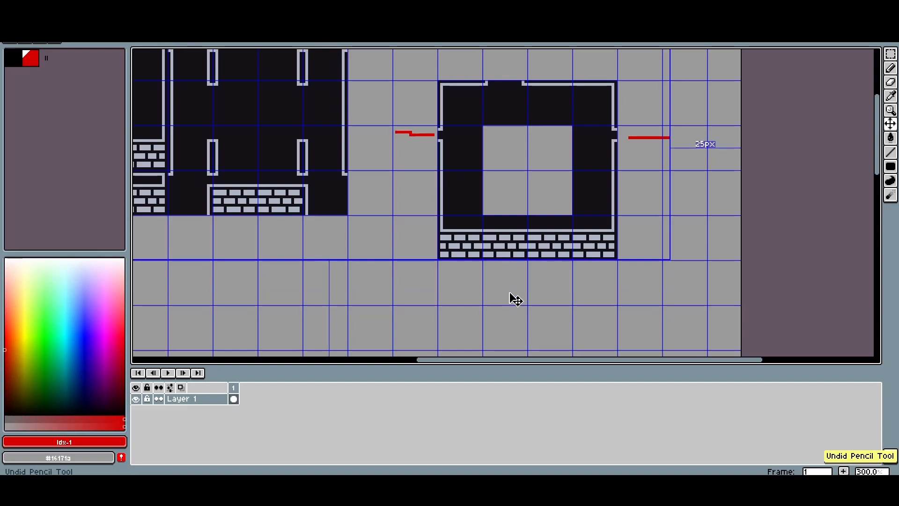
drag(399, 230, 540, 234)
Step: Copy the narrow vertical wall tile from the first block onto the bottom row's second tile, directly below its light line
key(m)
drag(393, 200, 453, 213)
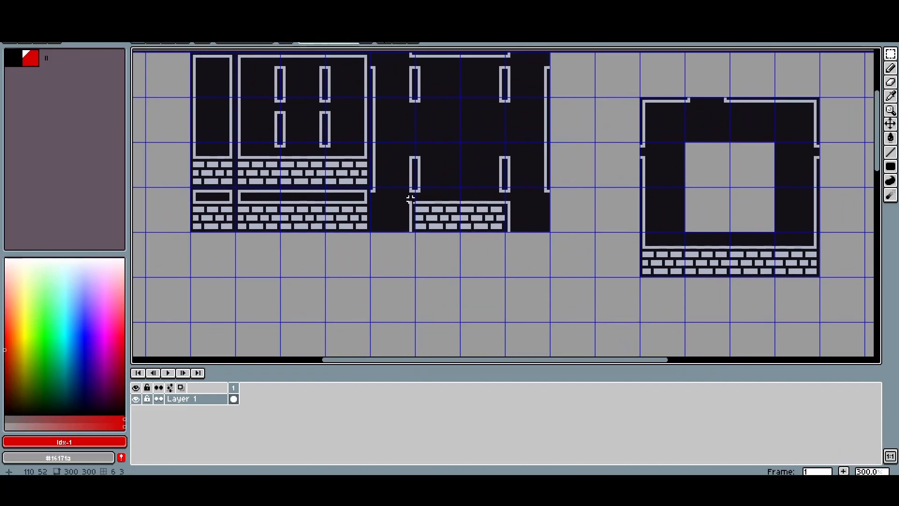
double_click(211, 121)
drag(211, 121, 708, 298)
drag(605, 303, 438, 265)
scroll(539, 255, up, 3)
drag(526, 262, 530, 213)
click(452, 263)
Step: Paint the bottom wall's light line dark between the two vertical edges to open a doorway
scroll(509, 251, up, 2)
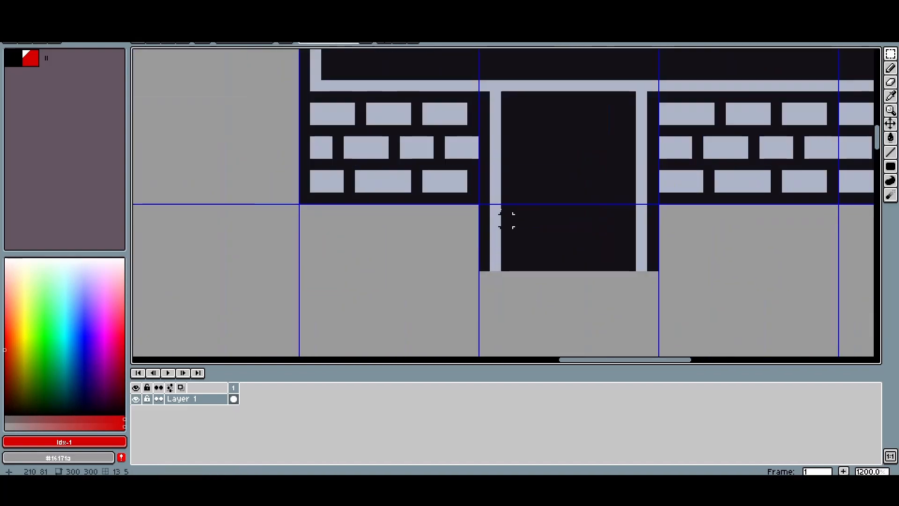
alt+click(517, 87)
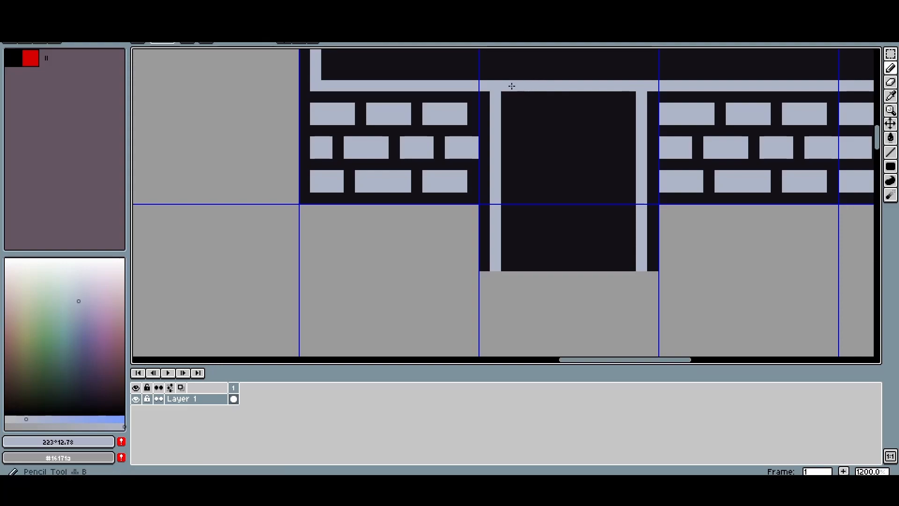
click(509, 102)
drag(507, 84, 616, 85)
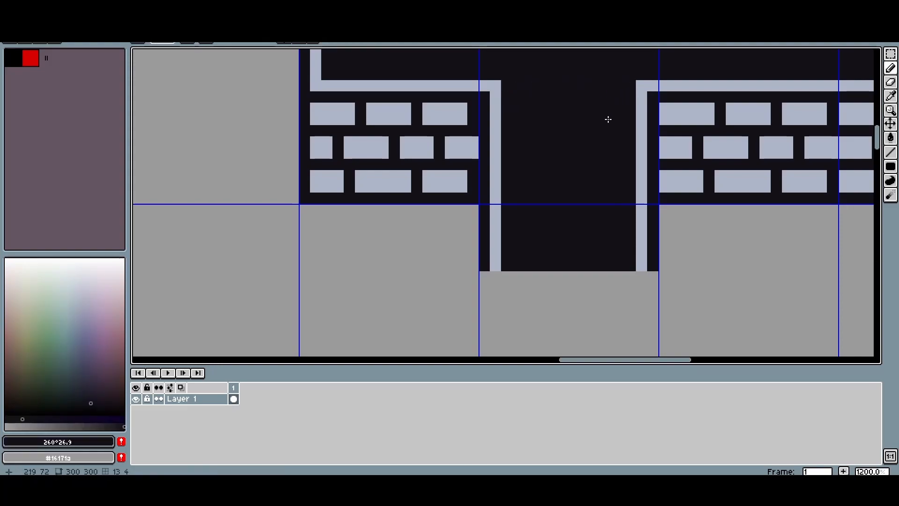
Step: Delete the part of the doorway piece that overhangs below the third block's bottom row
scroll(607, 122, down, 2)
key(m)
click(595, 222)
scroll(527, 204, down, 5)
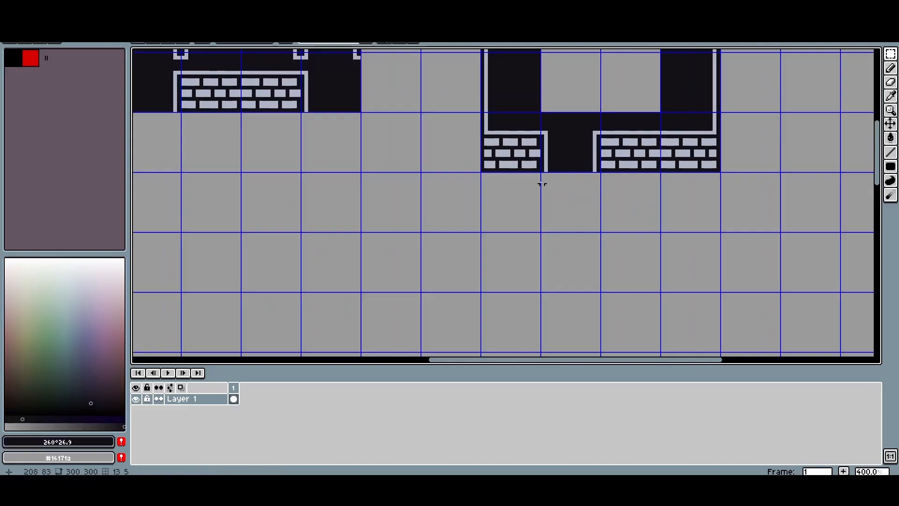
Step: Build a trial wall tile with side openings beneath the bottom row and paint its upper end pixels dark
double_click(181, 100)
drag(175, 100, 466, 200)
scroll(478, 225, up, 3)
click(409, 222)
scroll(471, 188, up, 1)
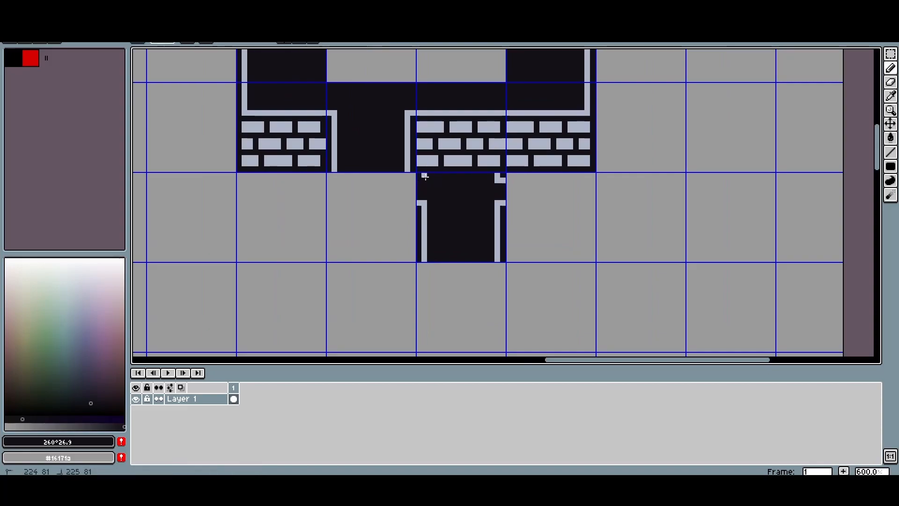
Step: Copy the trial side-opening tile two cells to the right and place both one row lower
key(m)
double_click(392, 134)
drag(387, 128, 647, 301)
drag(646, 300, 630, 213)
double_click(430, 136)
drag(430, 136, 431, 227)
click(419, 167)
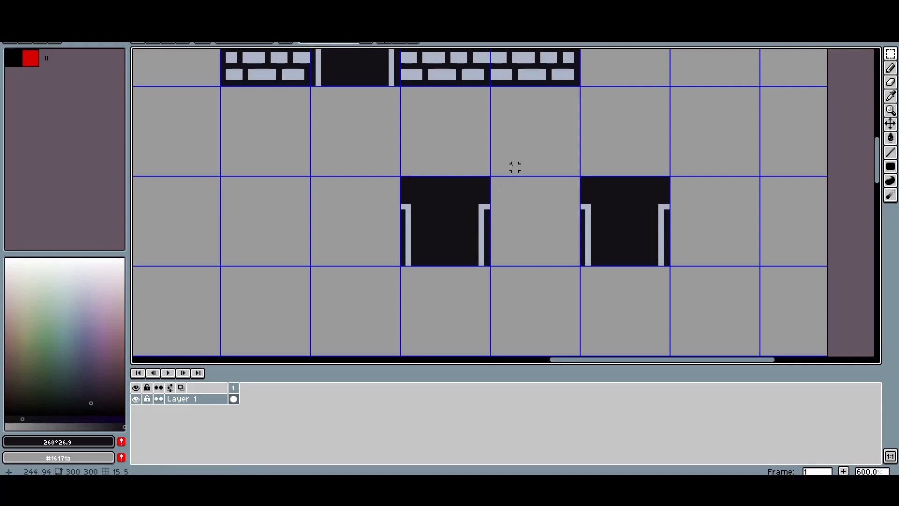
Step: Reposition a trial side-opening tile and delete the trial tiles beneath the third block
scroll(514, 167, up, 2)
click(498, 302)
drag(499, 302, 420, 128)
click(549, 240)
scroll(574, 252, down, 1)
double_click(649, 294)
key(Delete)
scroll(496, 259, down, 1)
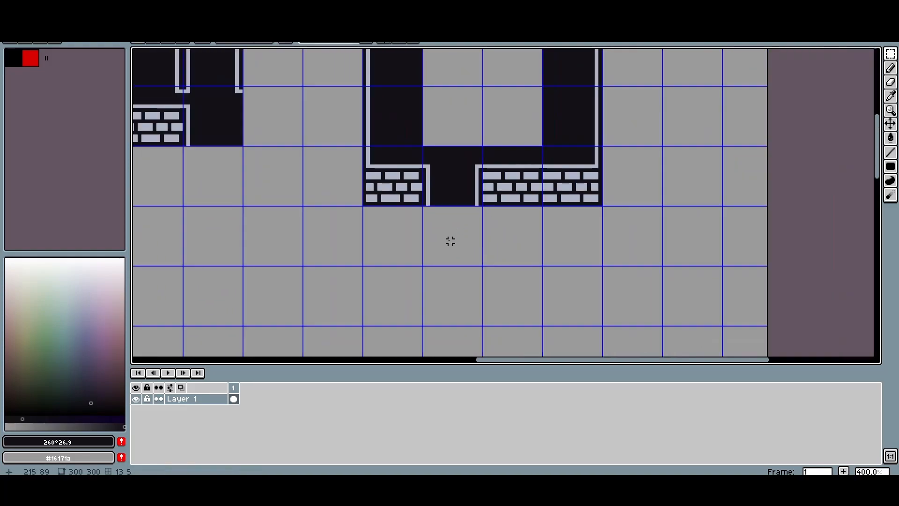
Step: Place a copied wall tile beneath the third block as a trial and delete it
scroll(454, 245, down, 1)
drag(265, 188, 365, 221)
drag(231, 145, 285, 164)
double_click(187, 106)
drag(222, 121, 470, 320)
drag(417, 275, 511, 353)
key(Delete)
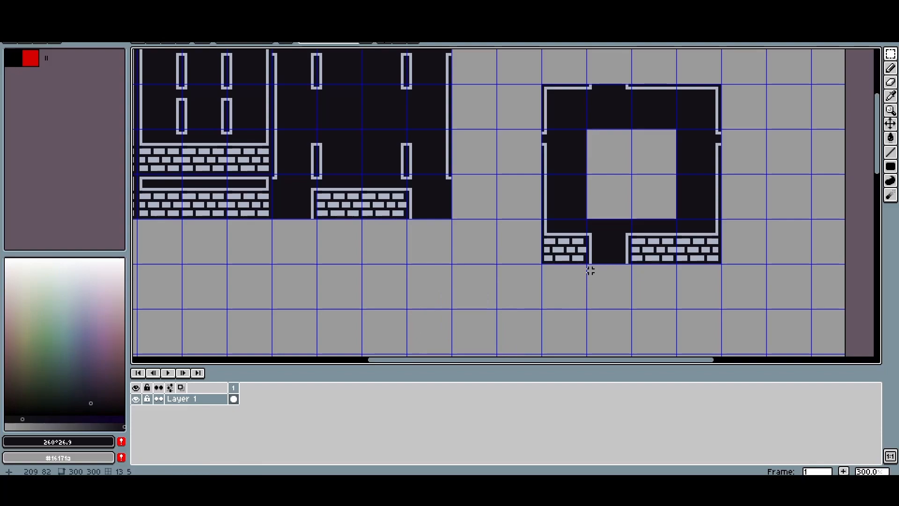
drag(590, 271, 451, 294)
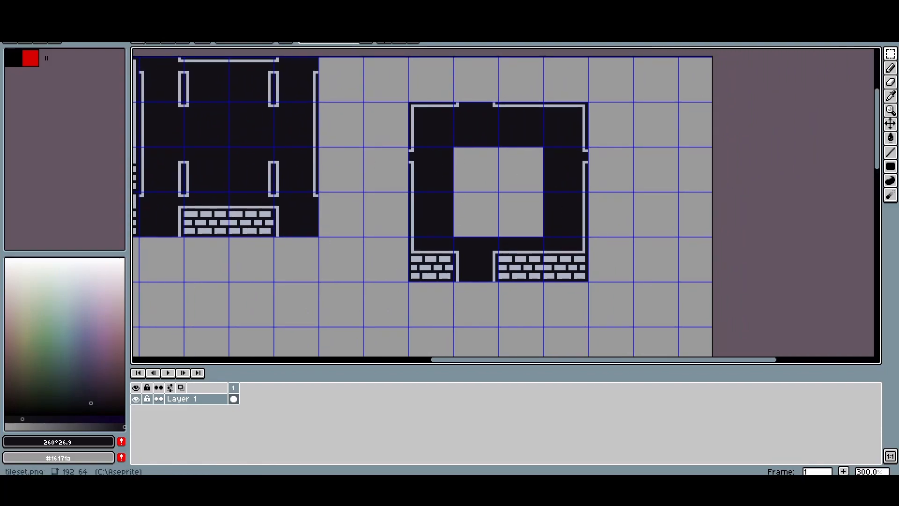
Step: Compare the third block with the finished tileset and the right-hand section of the 3x3 minimal autotile template
click(329, 43)
drag(580, 256, 529, 276)
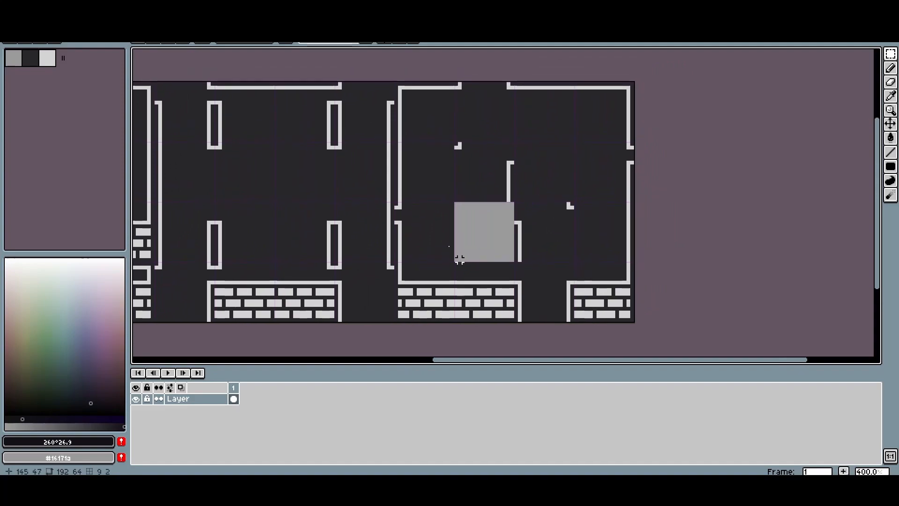
click(195, 43)
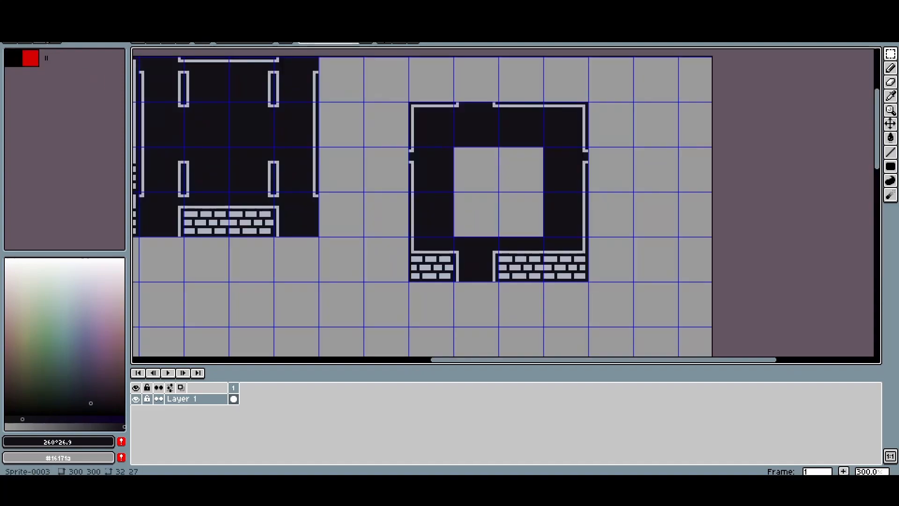
key(ctrl+Tab)
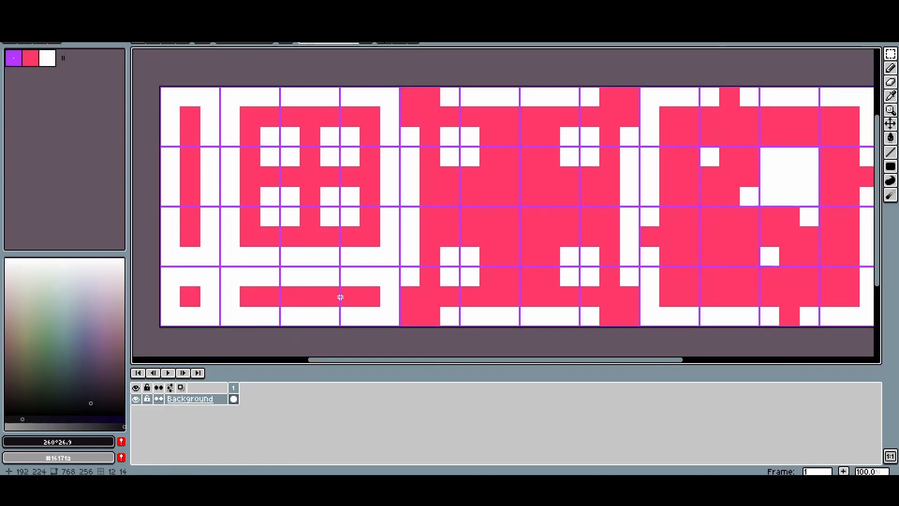
drag(704, 156, 547, 147)
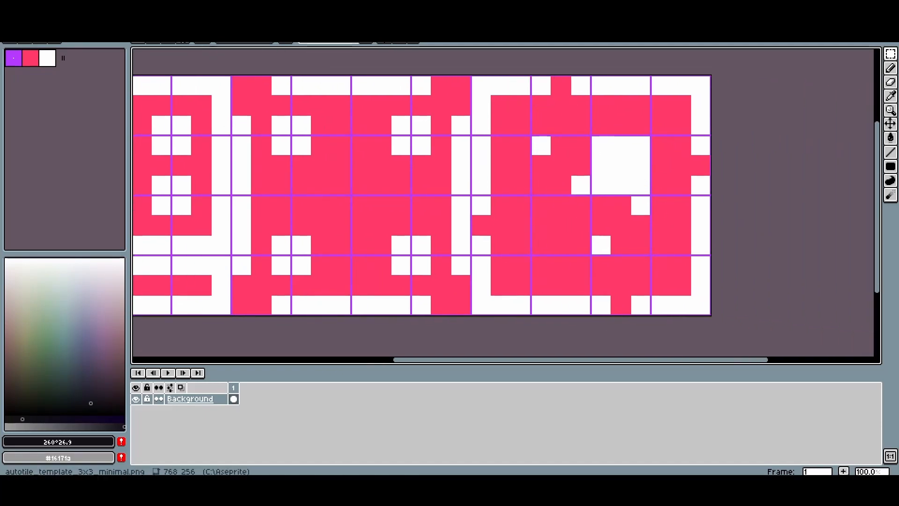
key(ctrl+Tab)
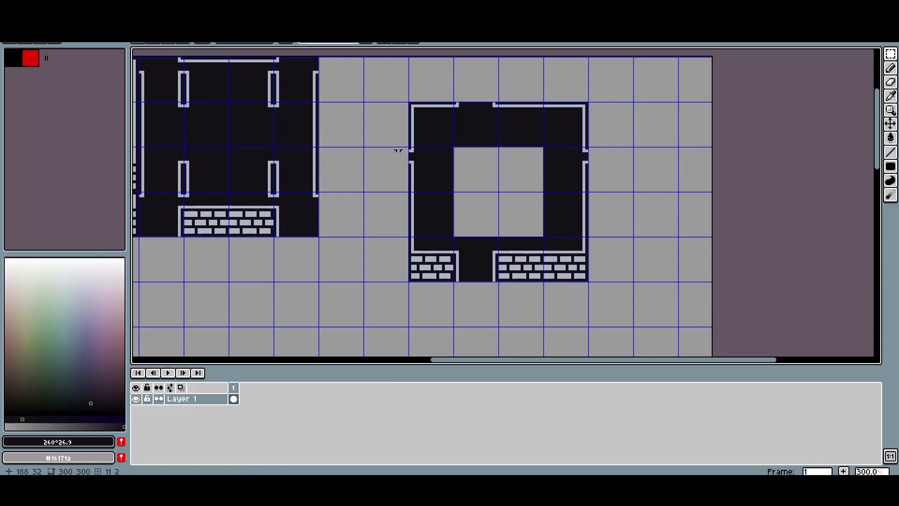
click(30, 59)
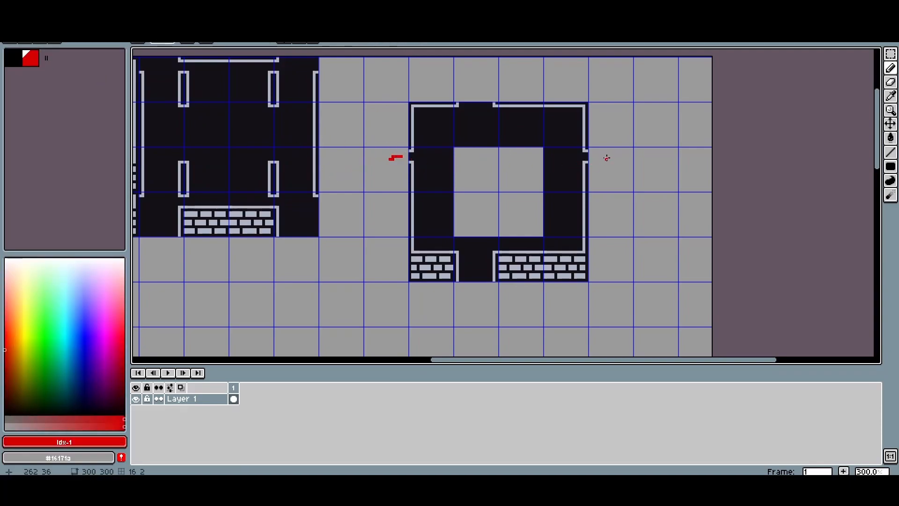
key(ctrl+z)
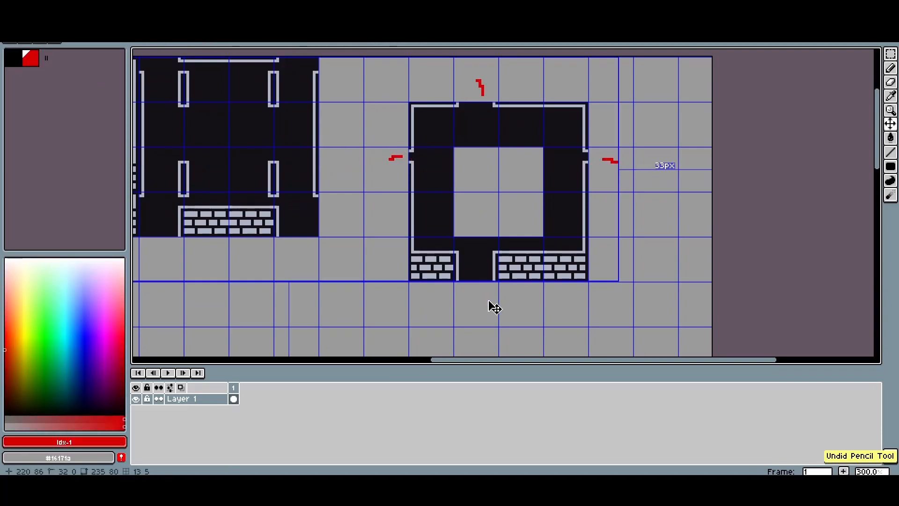
drag(478, 86, 484, 307)
drag(389, 162, 628, 167)
key(ctrl+z)
key(ctrl+z)
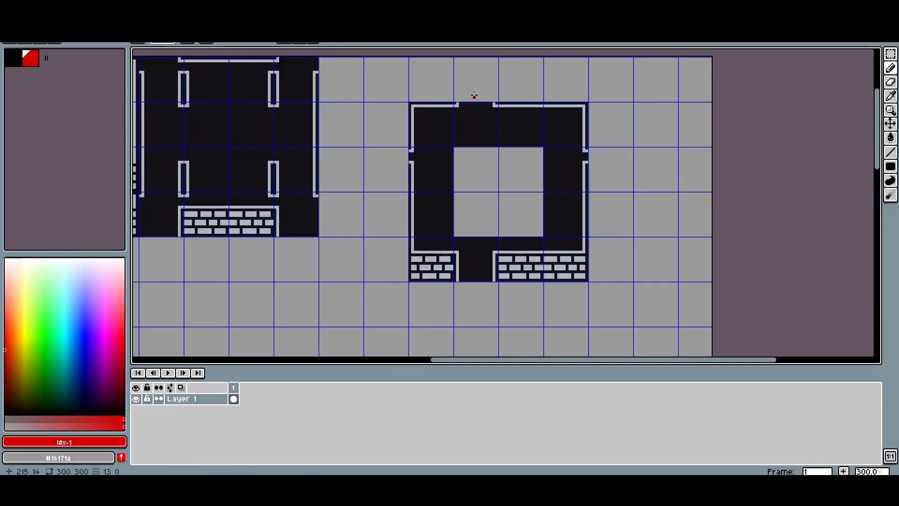
click(211, 43)
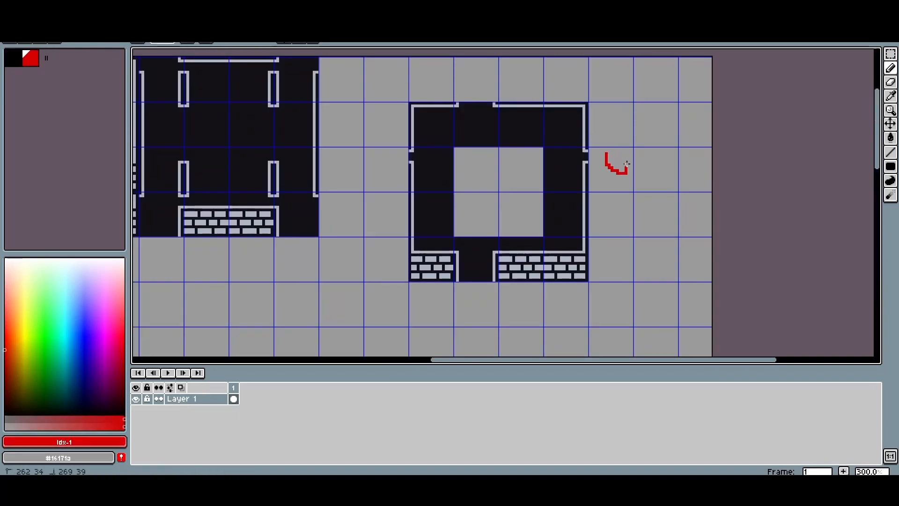
drag(626, 163, 628, 156)
key(ctrl+z)
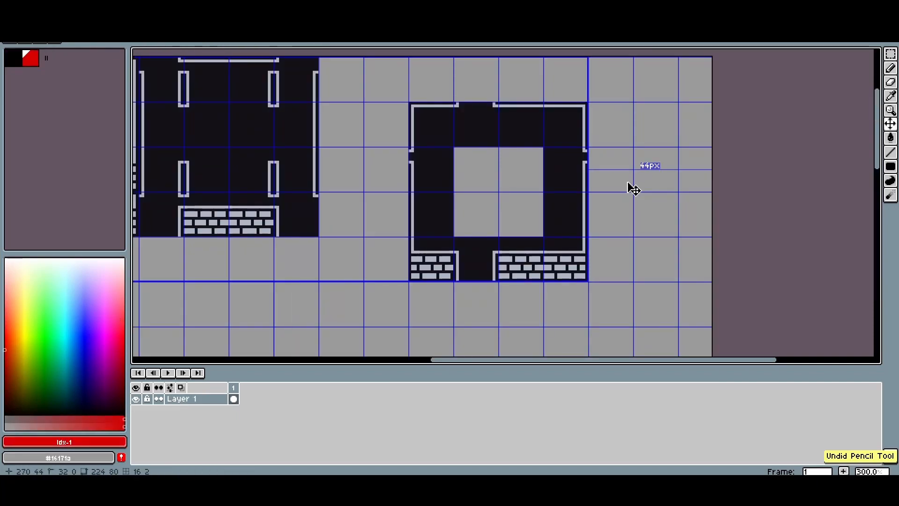
Step: Swap the two middle tiles on the third block's left edge so the side opening sits one cell lower
key(m)
double_click(427, 178)
mouse_move(433, 184)
mouse_down()
mouse_move(381, 227)
mouse_move(435, 224)
mouse_move(429, 173)
mouse_up()
double_click(390, 216)
drag(398, 219, 446, 225)
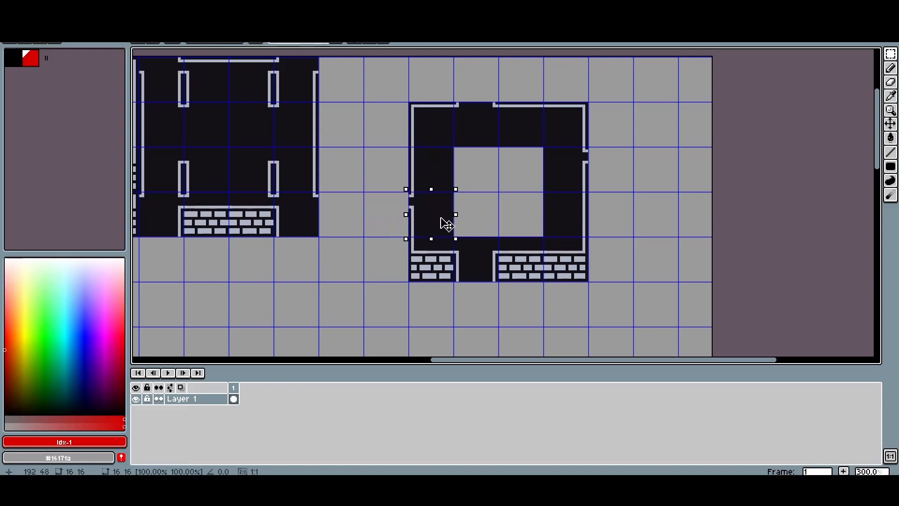
Step: Rearrange the third block's bottom row so the opening between the brick walls sits in the third column
drag(477, 256, 615, 314)
scroll(538, 272, up, 2)
drag(522, 277, 503, 212)
drag(479, 171, 422, 187)
click(638, 267)
drag(638, 267, 493, 189)
click(480, 259)
scroll(480, 259, down, 2)
drag(441, 255, 454, 286)
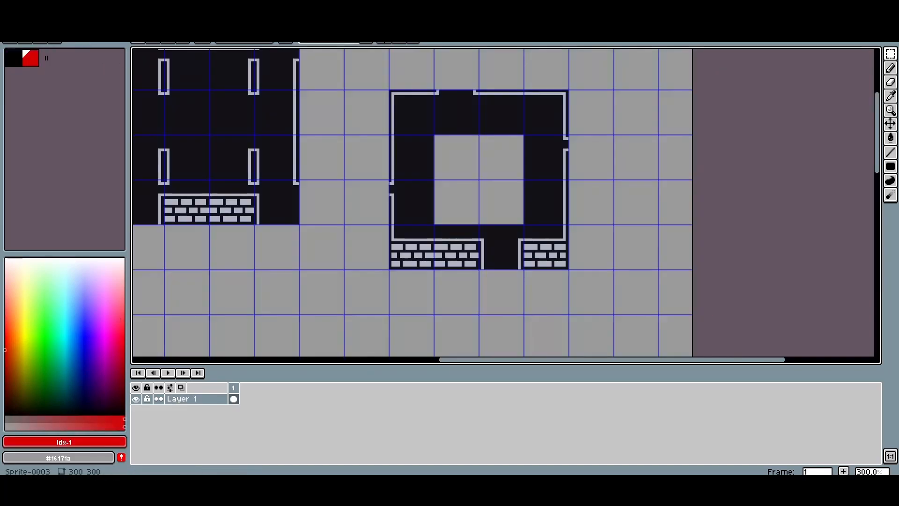
Step: Copy the tile between the first block's four pillars into the upper-left empty cell inside the third block
drag(303, 135, 480, 116)
double_click(216, 100)
drag(216, 102, 526, 213)
drag(579, 221, 403, 199)
drag(353, 195, 448, 131)
drag(357, 146, 608, 204)
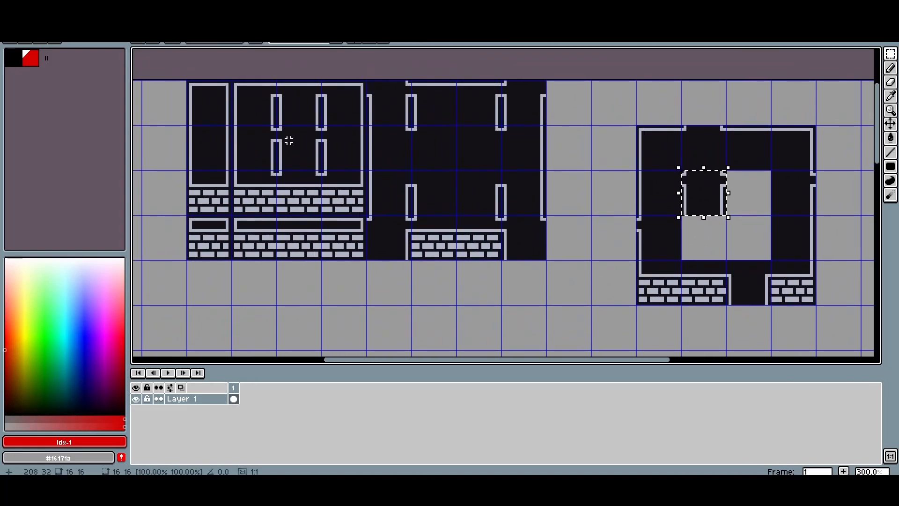
Step: Mark the upper-right and lower-left corner pixels of the copied interior tile in red
drag(628, 165, 421, 156)
scroll(505, 172, up, 3)
click(584, 223)
key(b)
scroll(509, 148, up, 1)
click(549, 159)
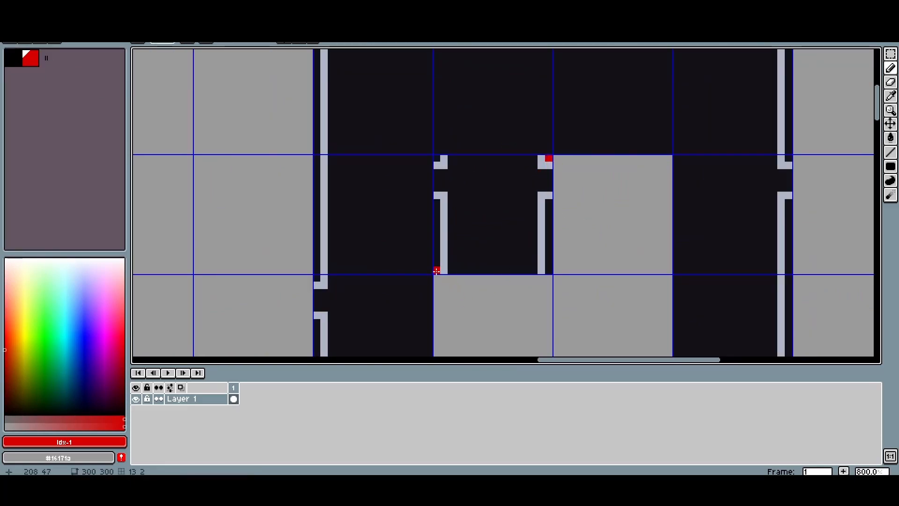
Step: Copy the tile between the first block's four pillars into the lower-right empty cell inside the third block
scroll(489, 213, down, 5)
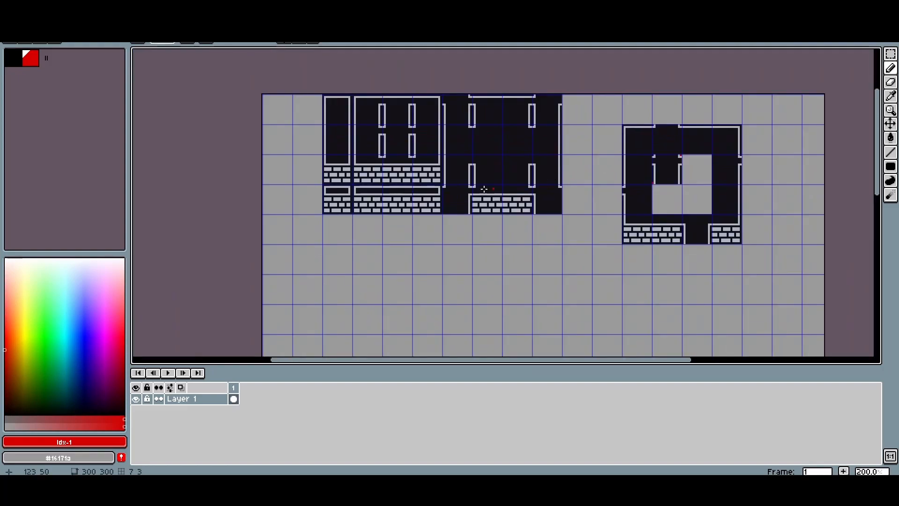
key(m)
double_click(402, 143)
drag(400, 141, 670, 200)
scroll(704, 197, up, 2)
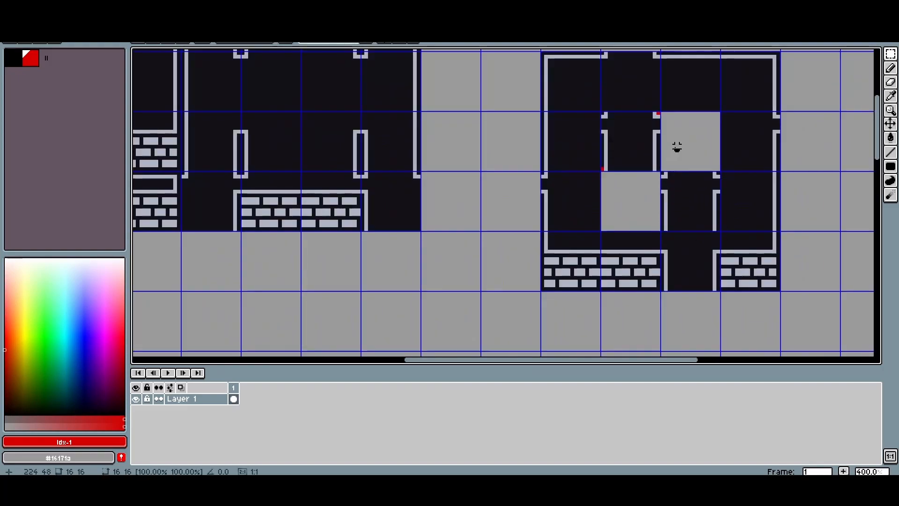
Step: Mark the upper-right and lower-left corner pixels of the lower-right interior tile in red
scroll(676, 144, up, 1)
drag(654, 153, 412, 133)
key(b)
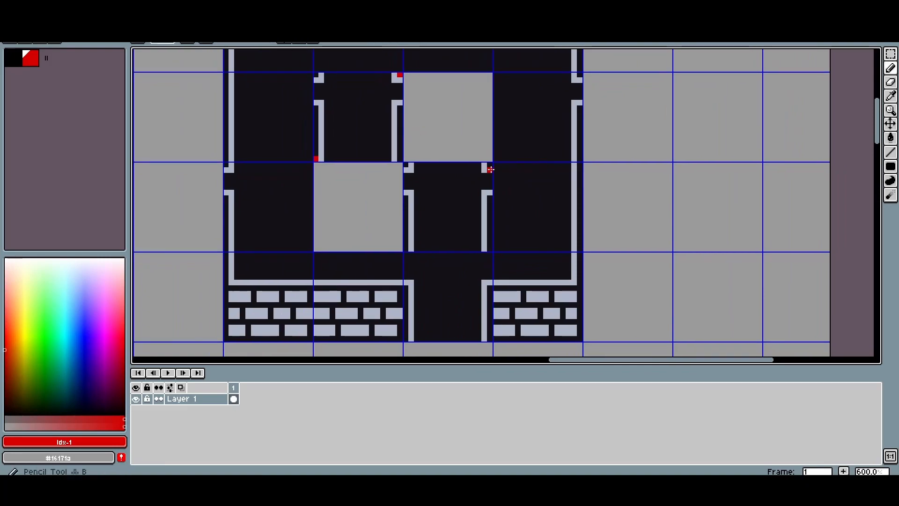
scroll(492, 171, up, 1)
click(488, 161)
drag(392, 148, 491, 234)
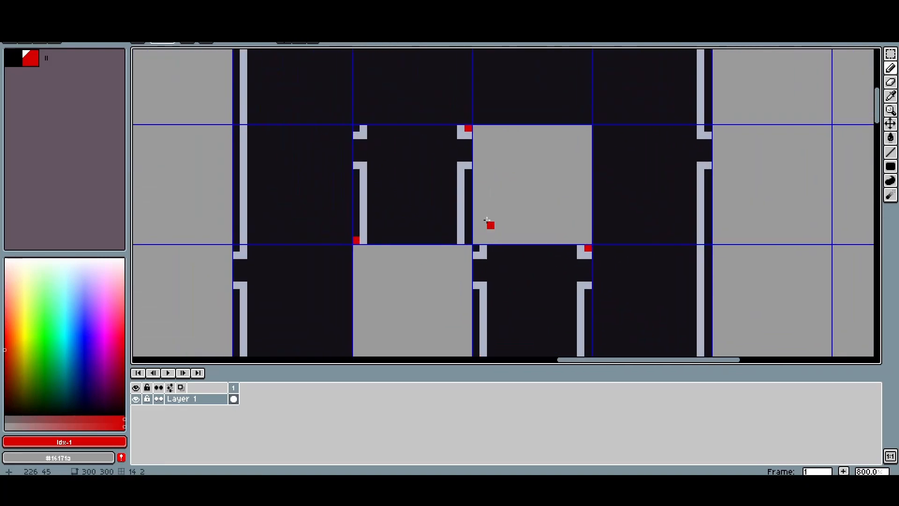
Step: Paint the upper-left interior tile's upper-right corner and lower-left wall piece in the dark wall color
scroll(438, 124, up, 2)
alt+click(469, 150)
drag(480, 150, 492, 137)
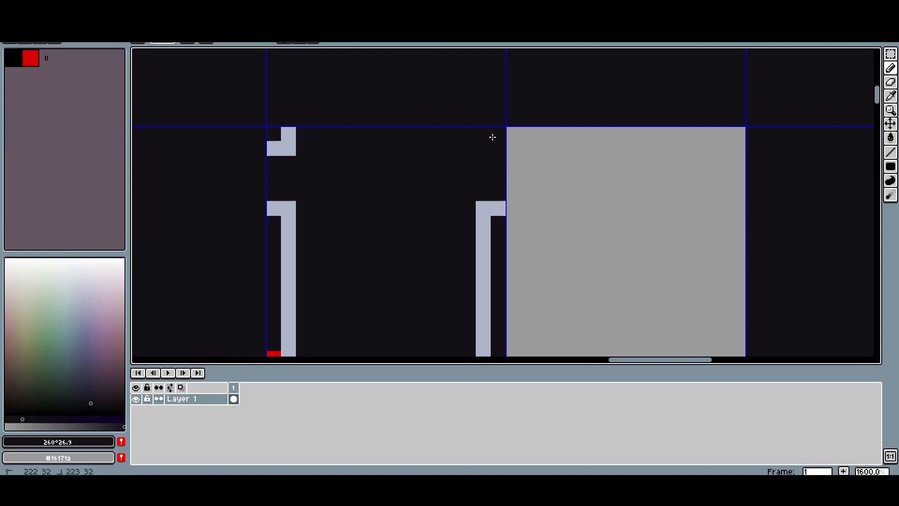
drag(354, 267, 451, 187)
mouse_move(377, 276)
mouse_down()
mouse_move(385, 250)
mouse_move(381, 147)
mouse_up()
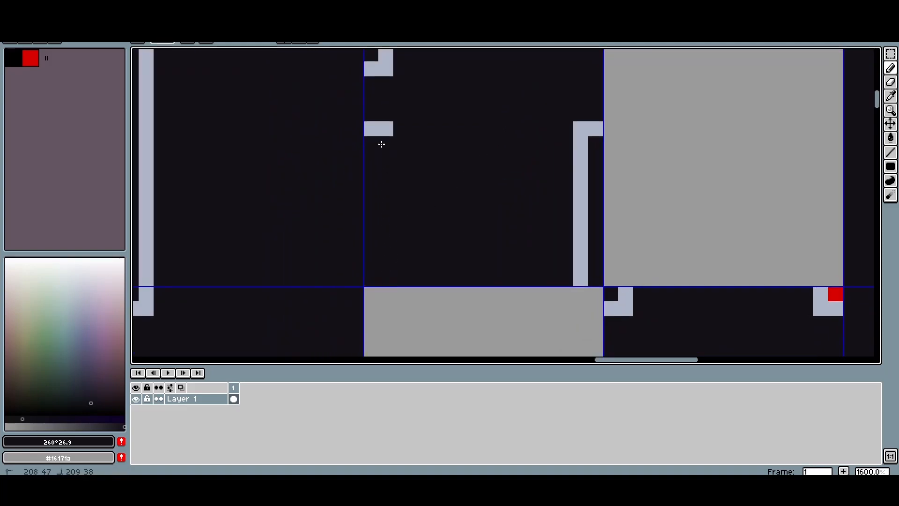
scroll(373, 132, down, 2)
drag(586, 209, 485, 190)
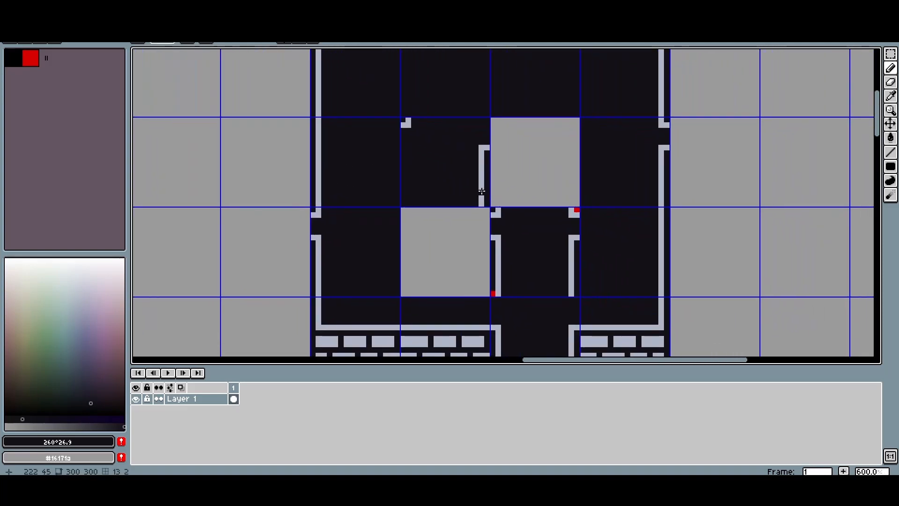
key(ctrl+z)
key(ctrl+z)
key(ctrl+z)
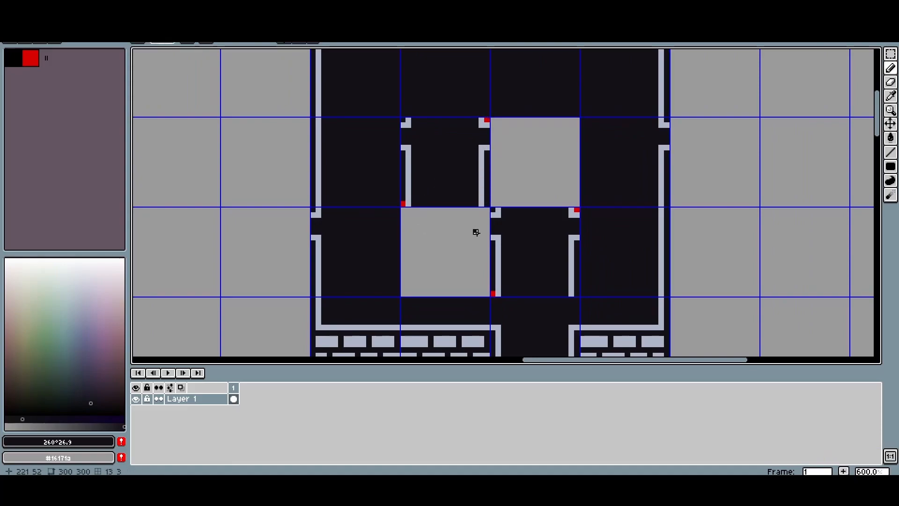
alt+click(493, 293)
key(ctrl+y)
key(ctrl+y)
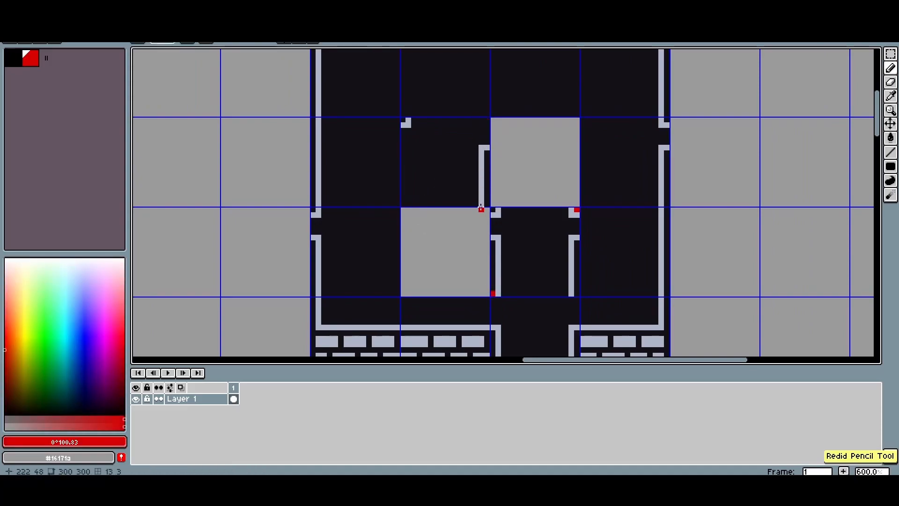
Step: Paint the lower-right interior tile's upper-left corner, lower-right wall piece and red marker pixels in the dark wall color
scroll(500, 222, up, 1)
click(489, 205)
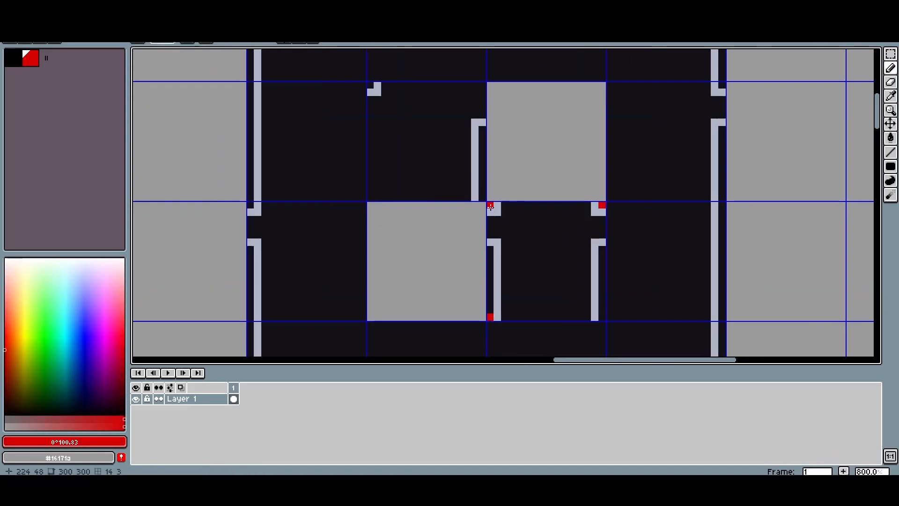
alt+click(578, 226)
drag(490, 205, 493, 212)
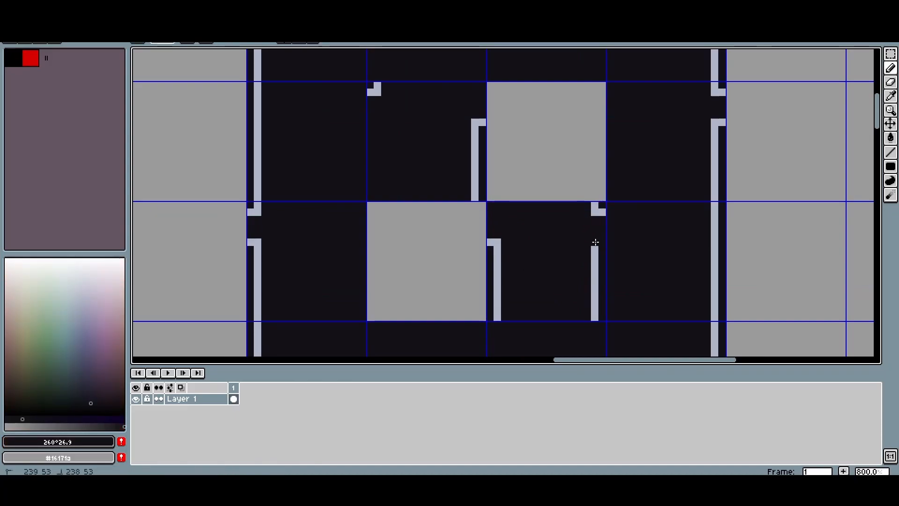
scroll(581, 265, down, 2)
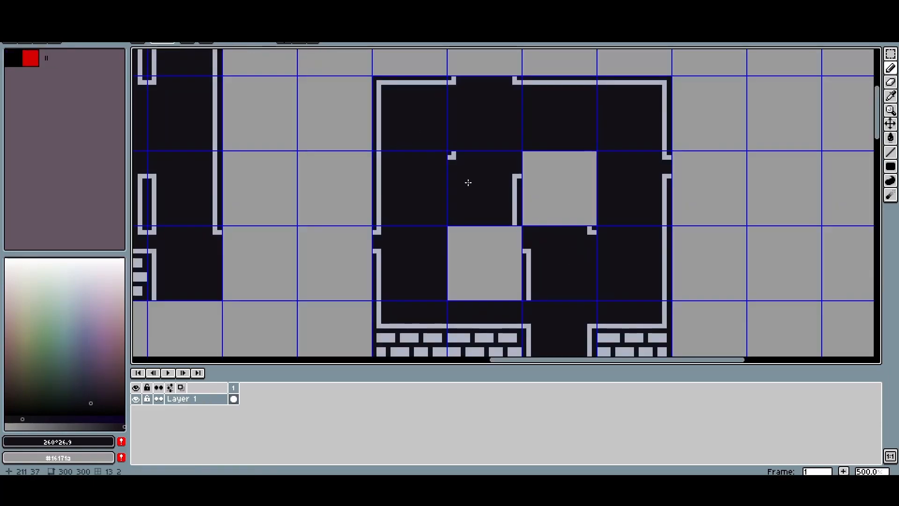
scroll(500, 201, down, 1)
key(m)
drag(440, 199, 490, 152)
drag(550, 151, 498, 162)
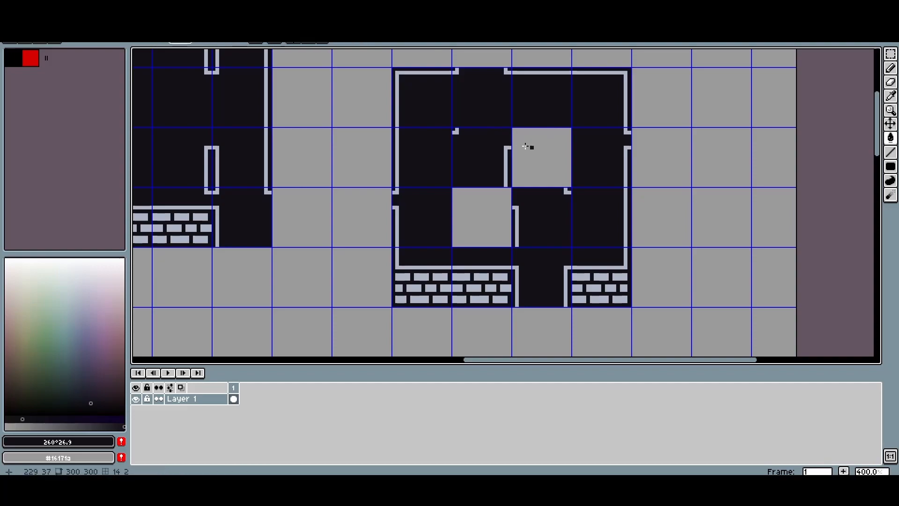
drag(505, 166, 510, 168)
click(534, 160)
key(ctrl+z)
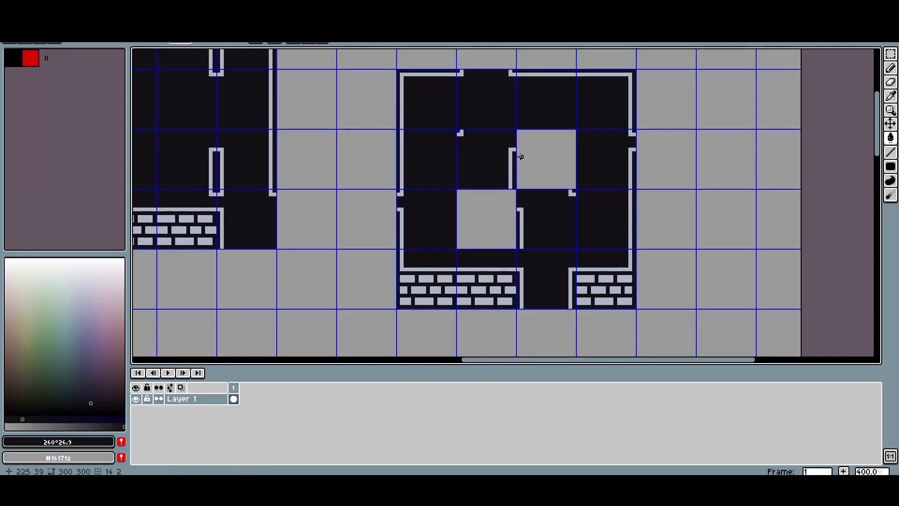
click(519, 157)
drag(404, 206, 420, 226)
scroll(413, 212, down, 1)
key(m)
scroll(413, 211, up, 1)
key(ctrl+z)
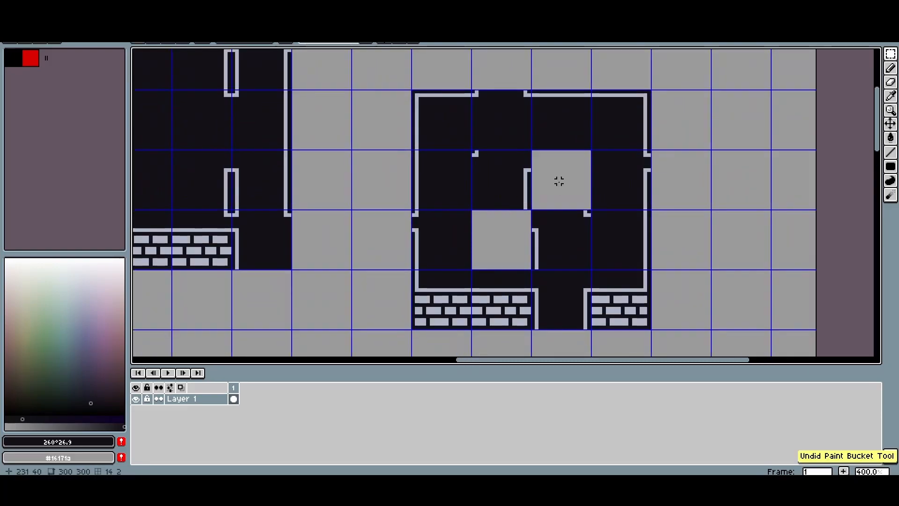
Step: Fill the upper-right empty cell inside the third block with the dark wall color
click(548, 181)
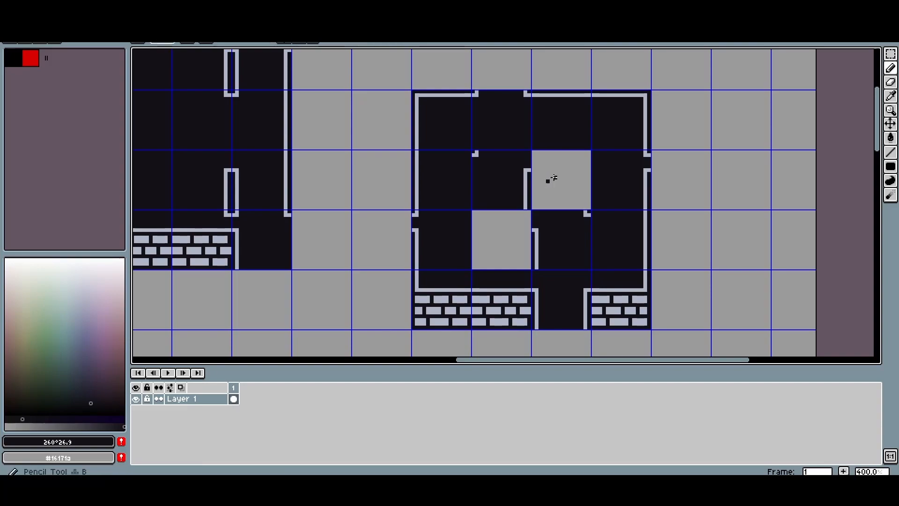
click(555, 171)
key(g)
click(565, 189)
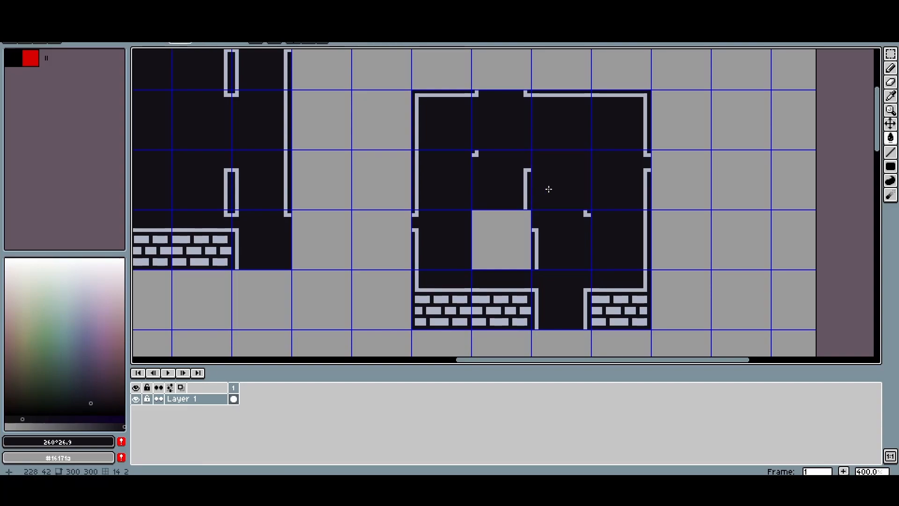
Step: Move the whole third block up against the second block, aligned with the tileset's upper edge
scroll(550, 191, down, 1)
key(m)
drag(427, 107, 672, 299)
drag(511, 206, 426, 164)
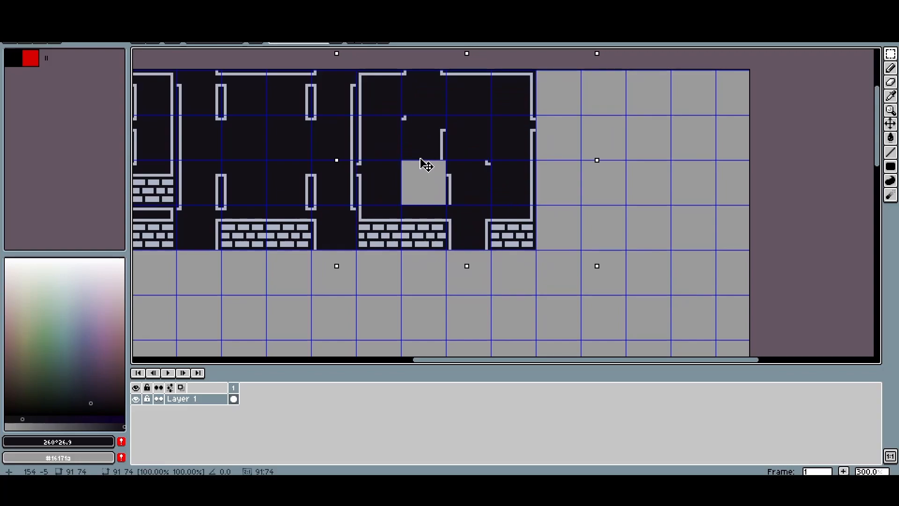
scroll(587, 151, left, 2)
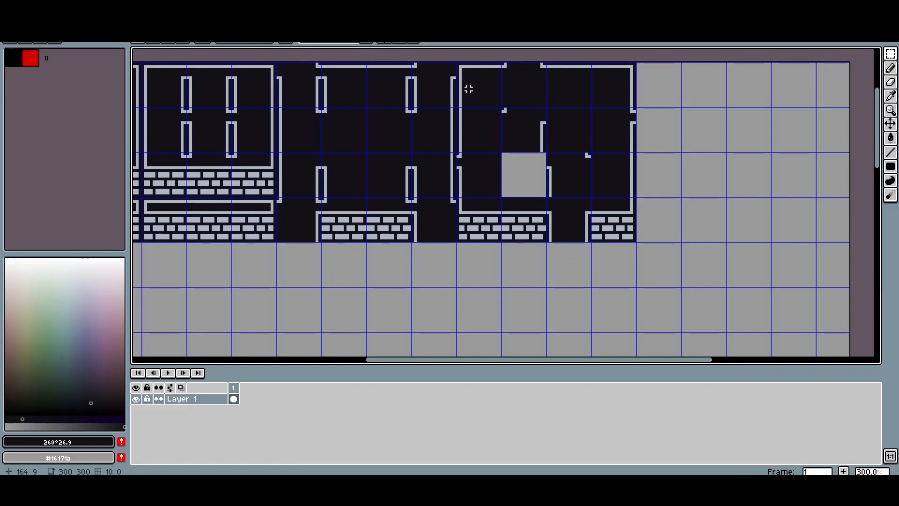
Step: Trim the canvas to the tileset's bounds so the sprite measures 192×64 pixels
drag(546, 258, 635, 300)
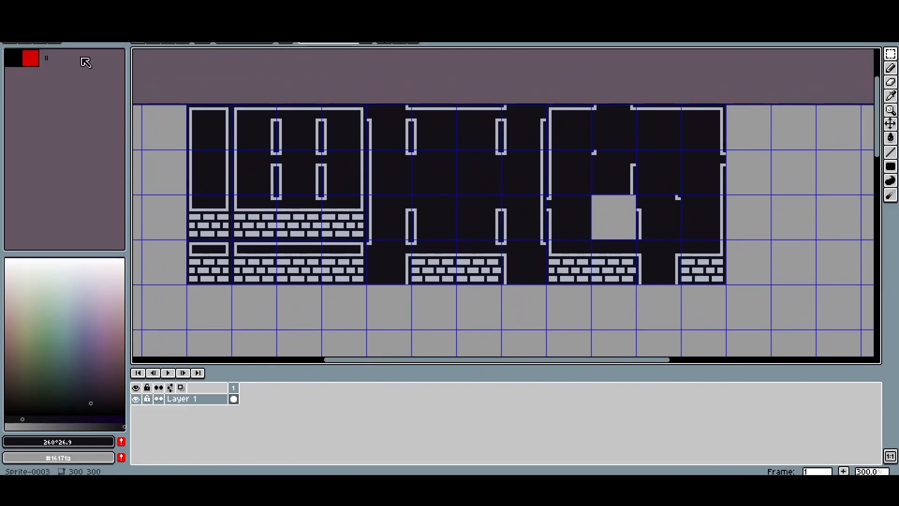
click(56, 7)
click(103, 107)
drag(335, 148, 463, 143)
Step: Save the trimmed tileset as hey.png in the Aseprite folder
key(ctrl+s)
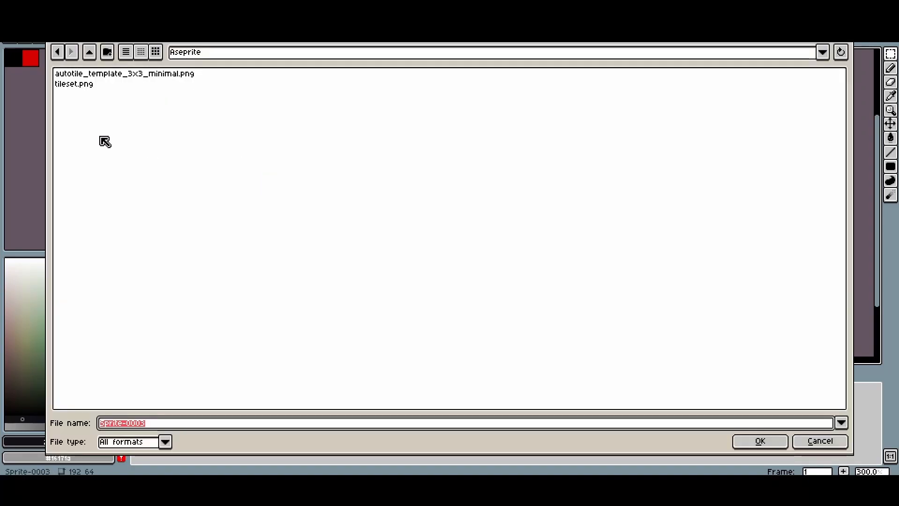
text(hey.png)
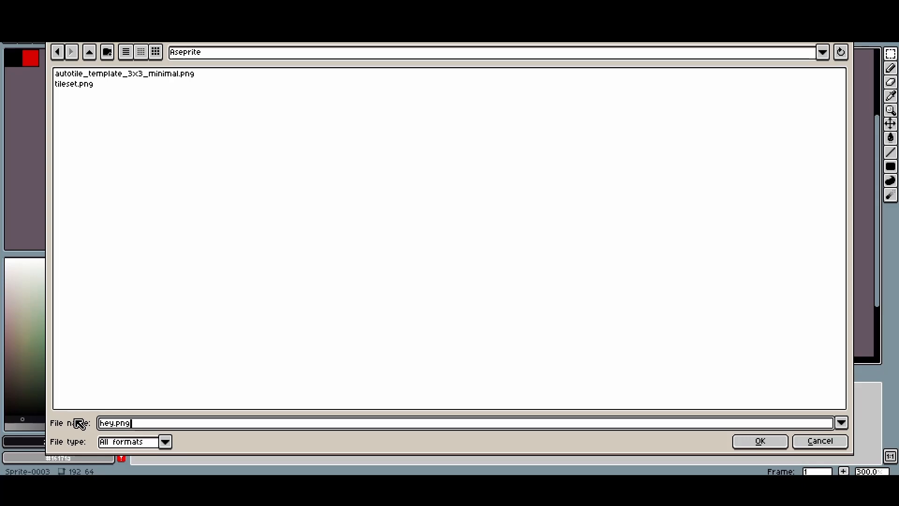
click(759, 441)
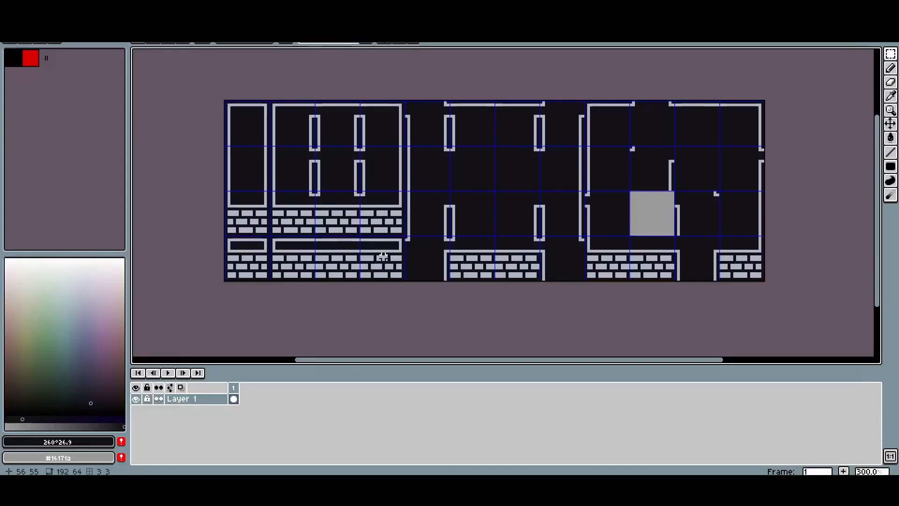
Step: Shrink the palette to its single black entry and try the Indexed color mode
drag(45, 58, 23, 52)
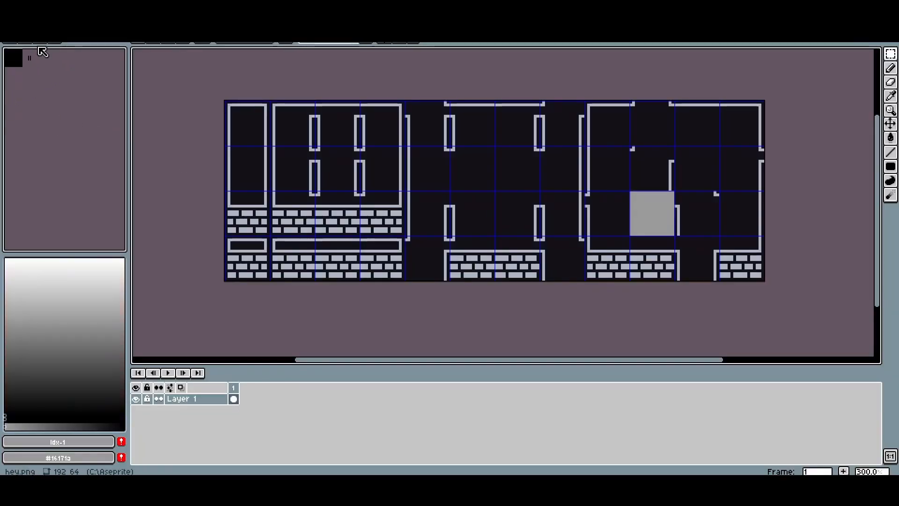
click(55, 10)
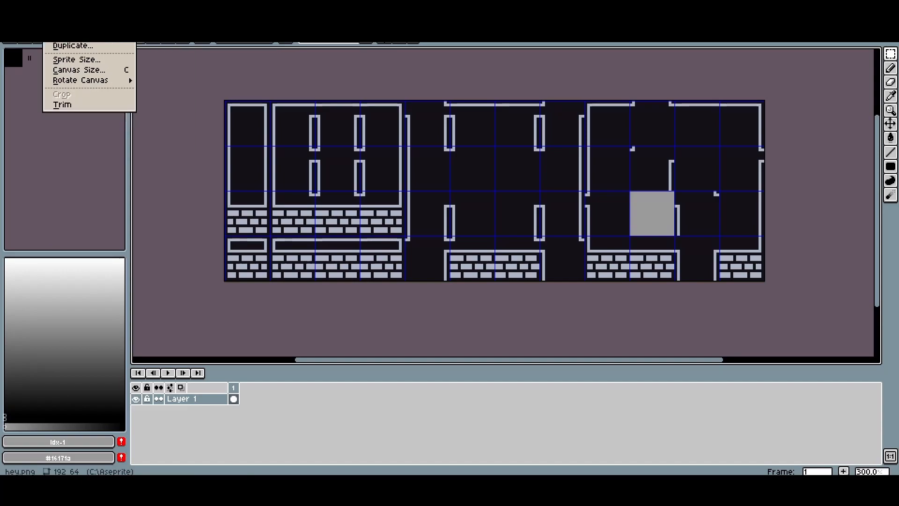
mouse_move(77, 31)
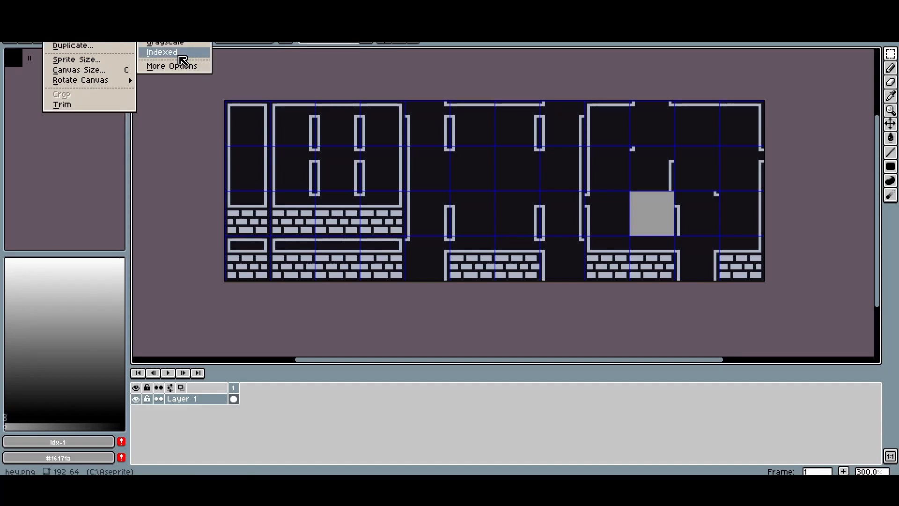
click(181, 54)
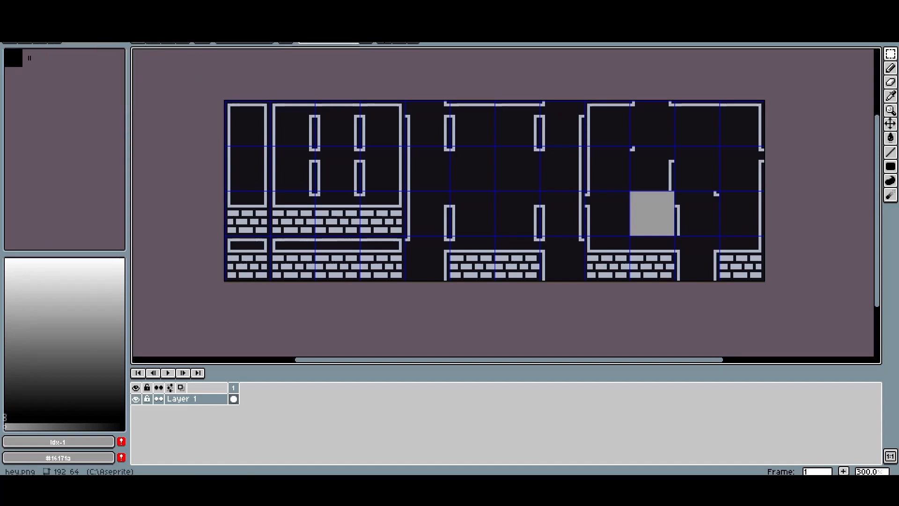
click(29, 11)
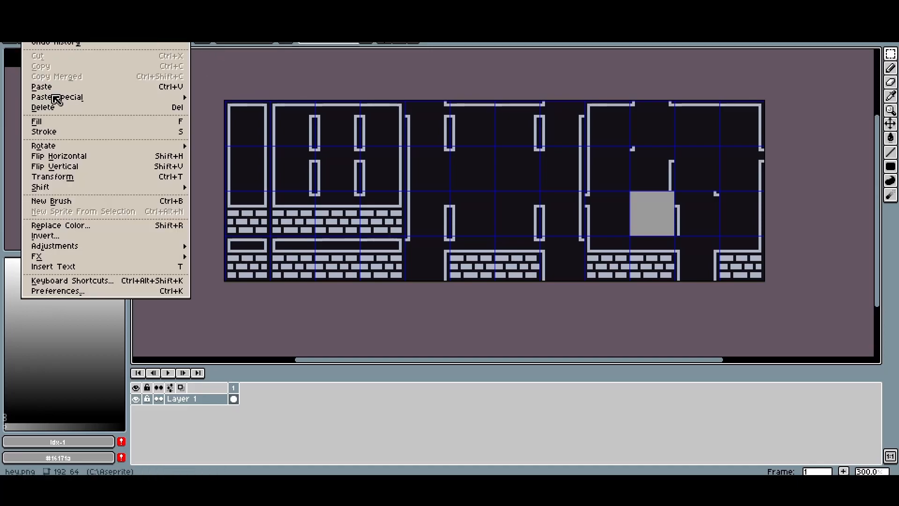
mouse_move(54, 11)
mouse_move(28, 38)
mouse_move(107, 247)
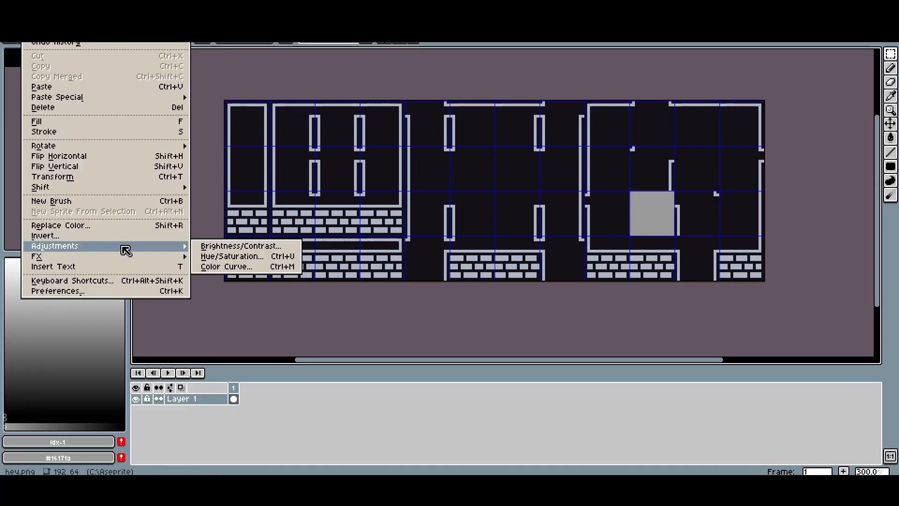
click(231, 255)
drag(140, 123, 139, 162)
drag(120, 123, 134, 123)
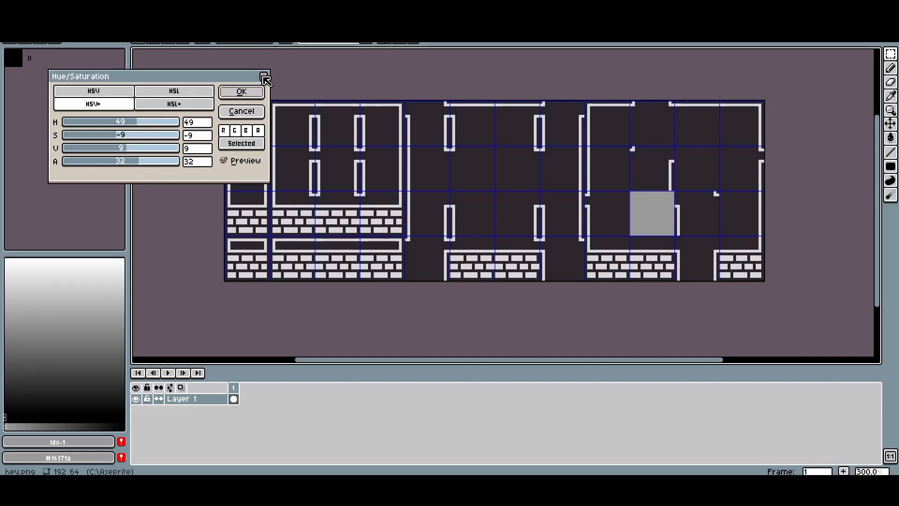
click(264, 76)
Step: Switch to the Paint Bucket tool and pick black as the foreground color
scroll(255, 134, up, 1)
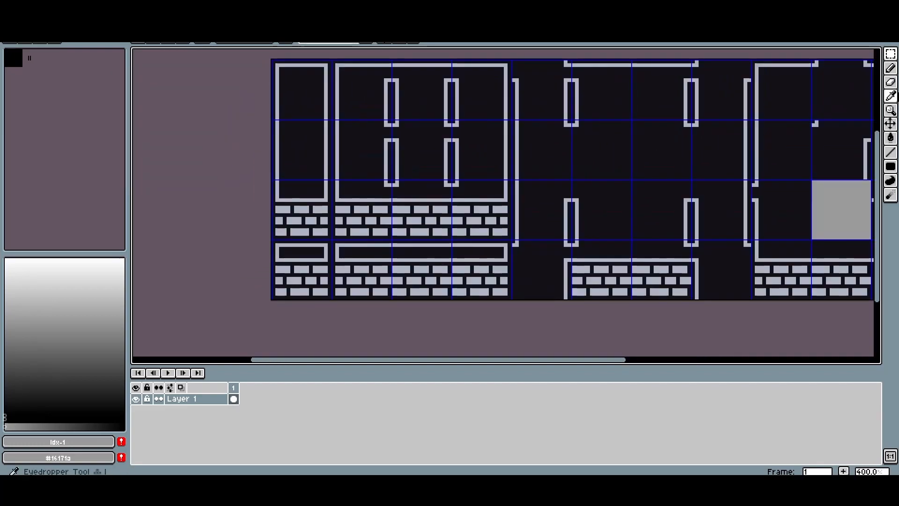
drag(438, 162, 352, 178)
click(890, 101)
click(891, 55)
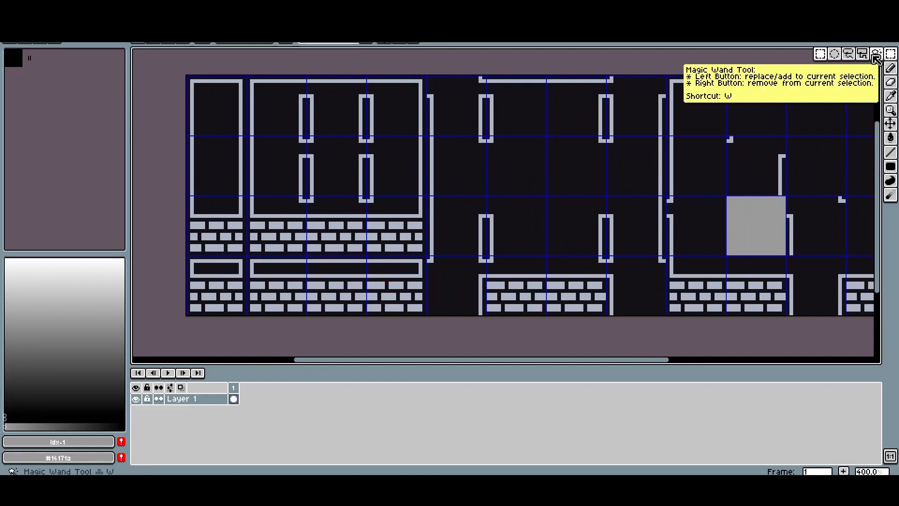
click(877, 56)
key(g)
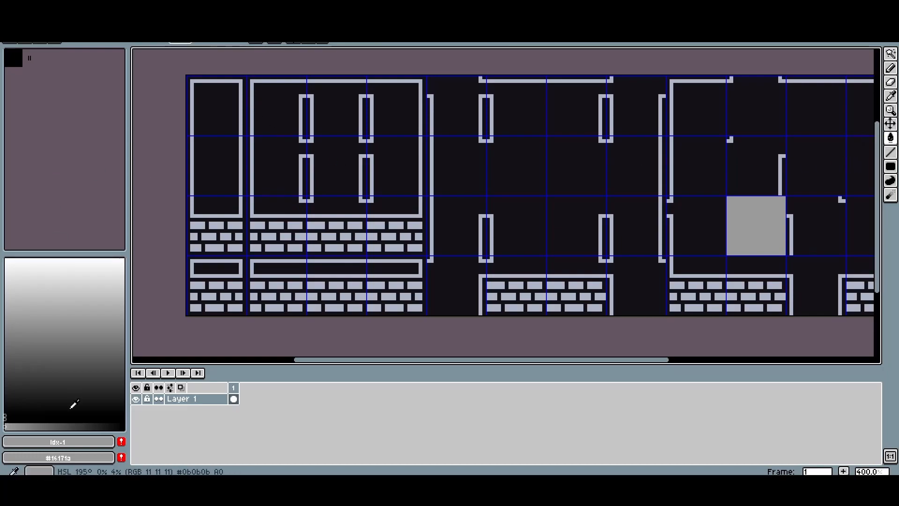
drag(44, 419, 125, 419)
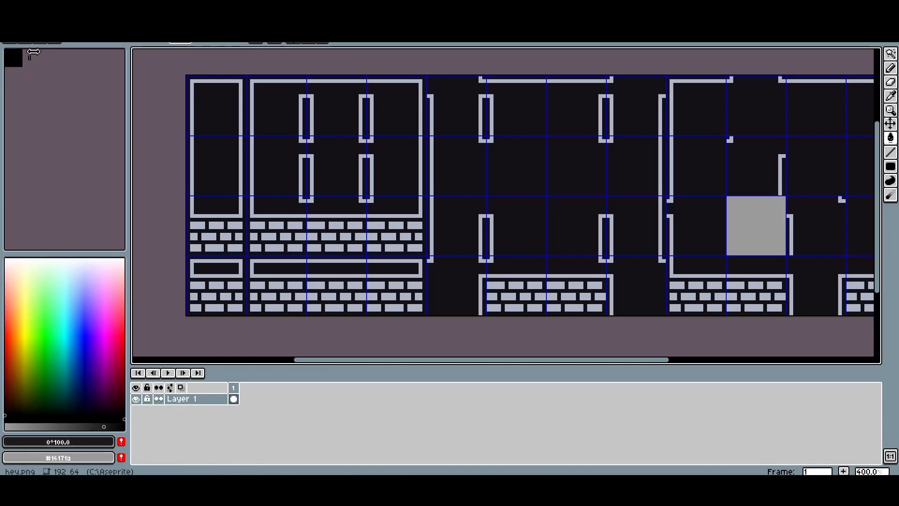
Step: Browse the palette presets and apply the A64 palette
click(43, 45)
click(45, 44)
click(46, 45)
click(93, 84)
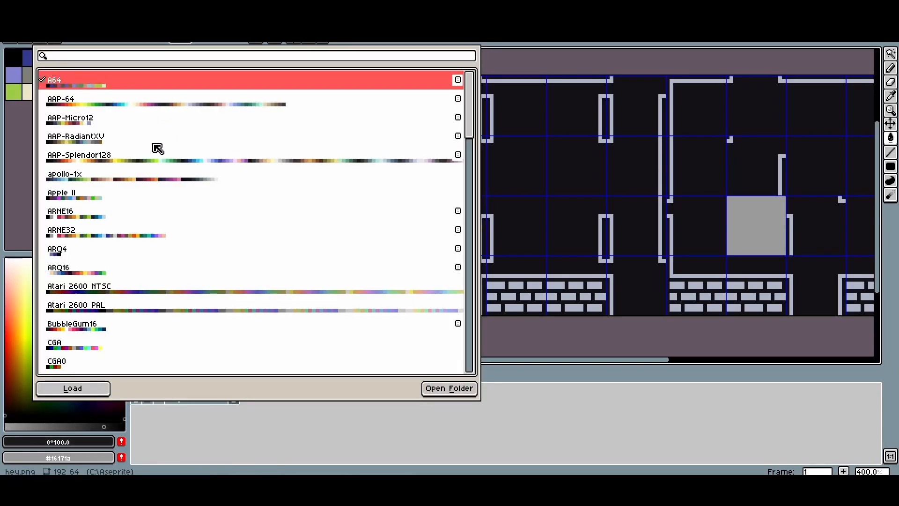
scroll(129, 174, down, 15)
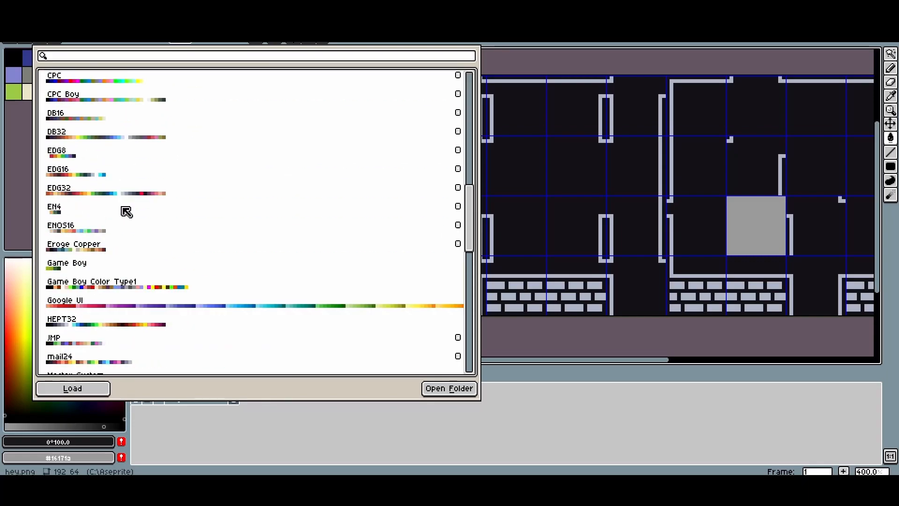
scroll(126, 215, down, 5)
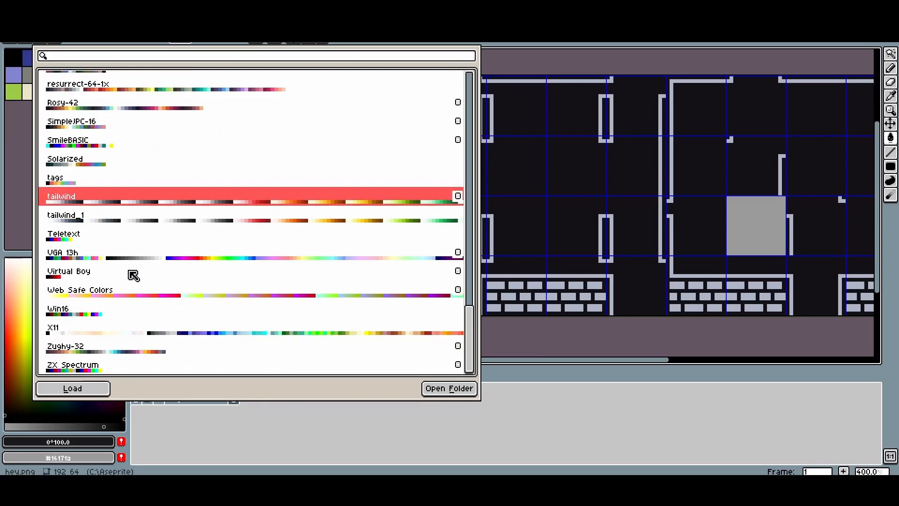
scroll(129, 255, up, 20)
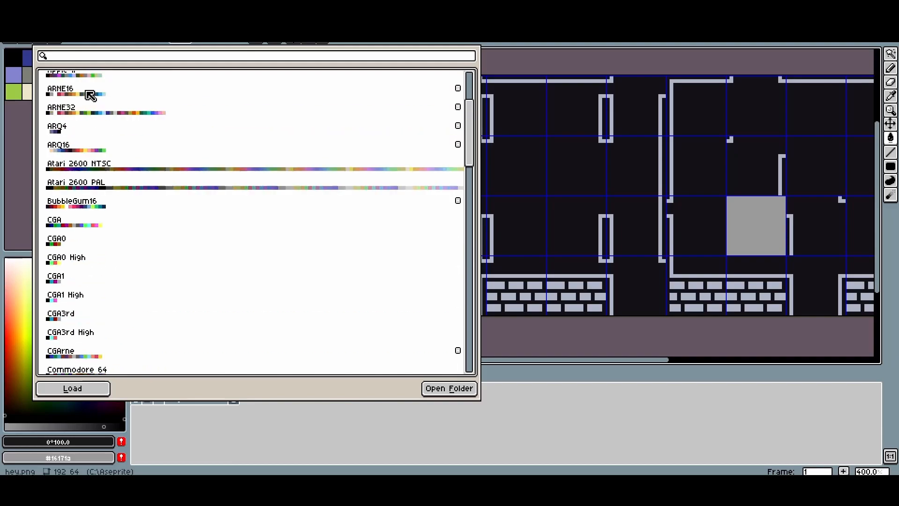
scroll(88, 94, up, 3)
click(29, 143)
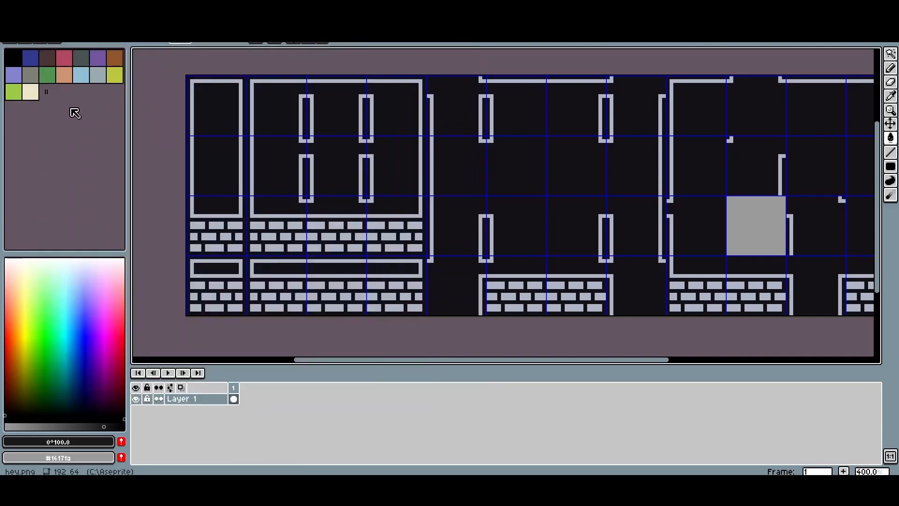
Step: Try recoloring the outline of the first tall wall piece dark blue with the Paint Bucket, and undo the test fills
click(40, 62)
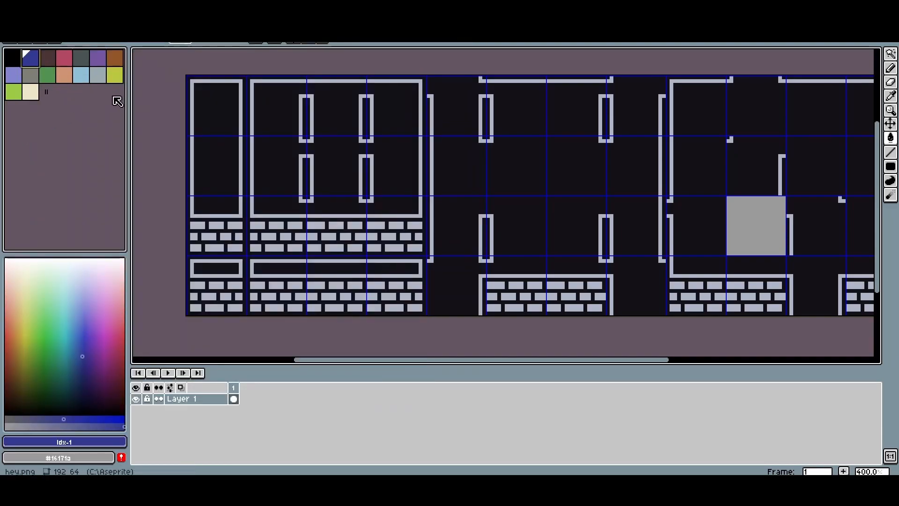
scroll(241, 148, up, 2)
click(245, 151)
scroll(245, 150, down, 2)
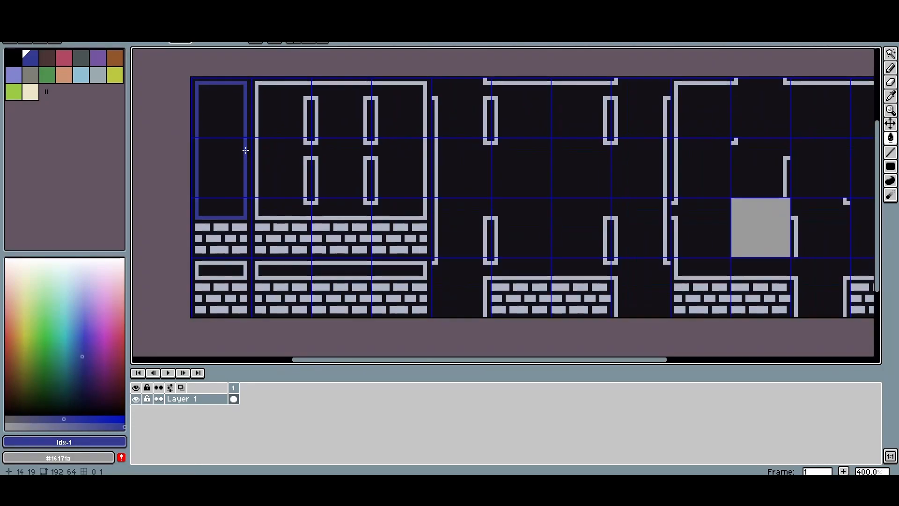
key(ctrl+z)
click(233, 41)
click(239, 84)
drag(561, 169, 522, 171)
key(ctrl+z)
Step: Reduce the palette to its single black entry and look through the sprite's color mode options
drag(47, 93, 3, 52)
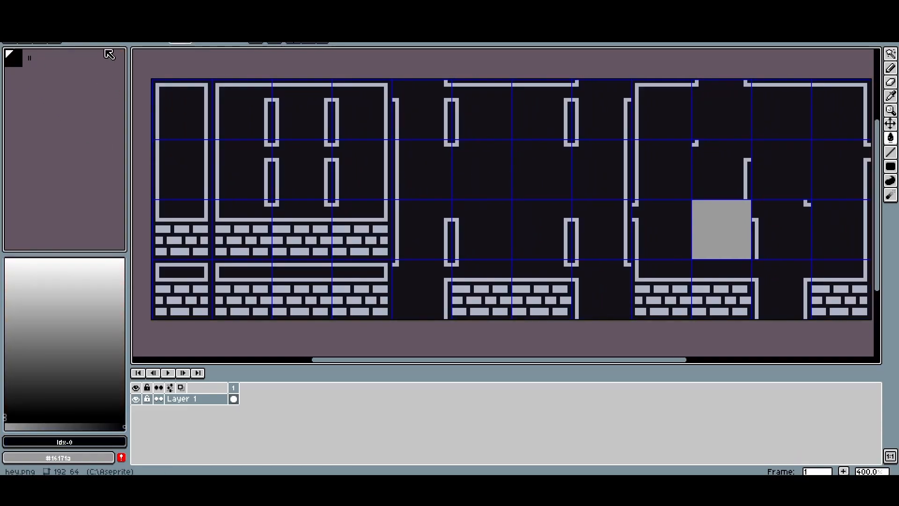
click(85, 11)
mouse_move(58, 12)
mouse_move(78, 31)
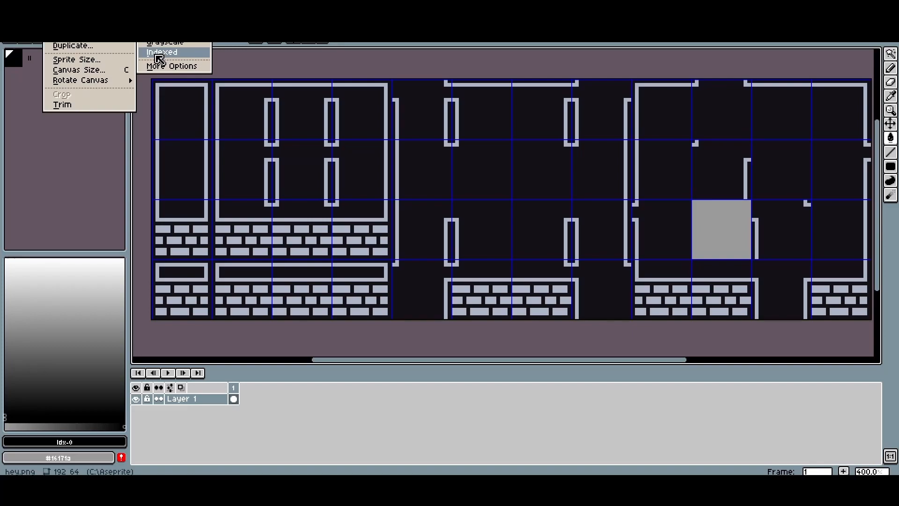
click(346, 60)
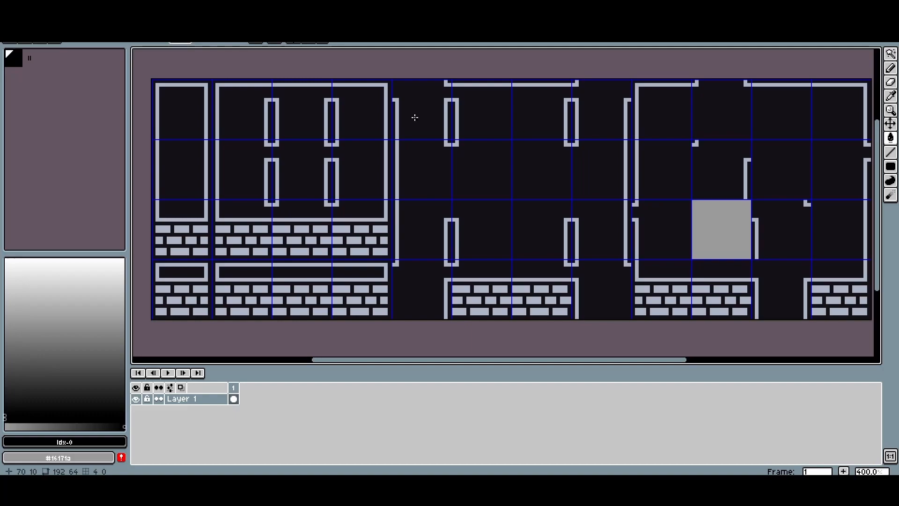
drag(29, 59, 3, 53)
click(54, 10)
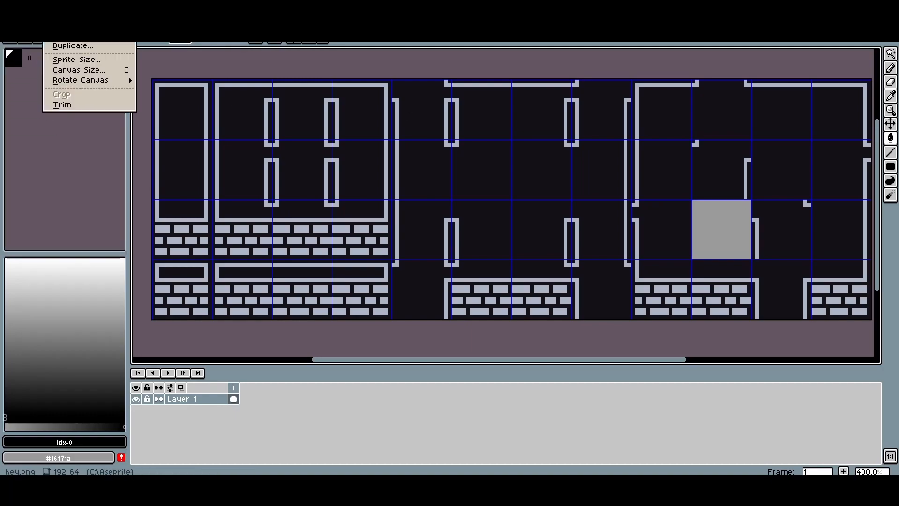
mouse_move(73, 31)
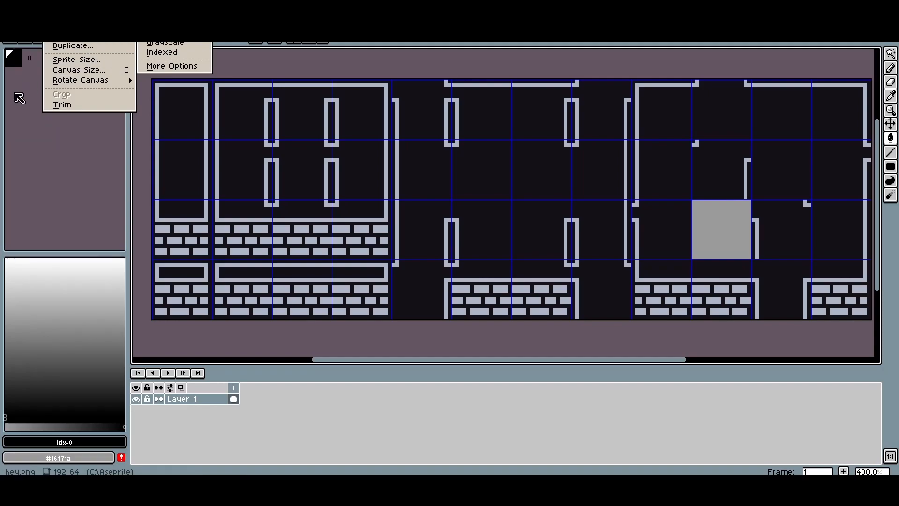
click(19, 97)
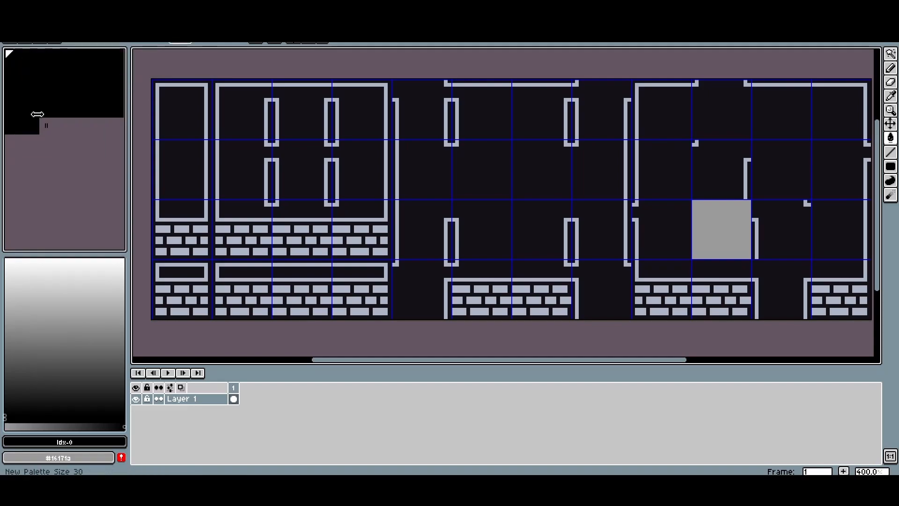
drag(4, 47, 3, 46)
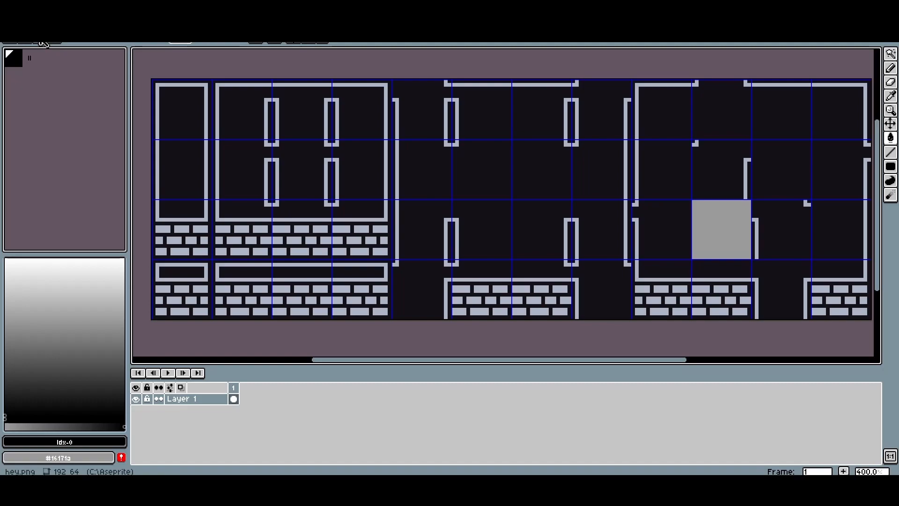
Step: Generate a new palette from the sprite's own colors, limited to 256 colors or fewer
click(43, 43)
click(52, 42)
click(65, 42)
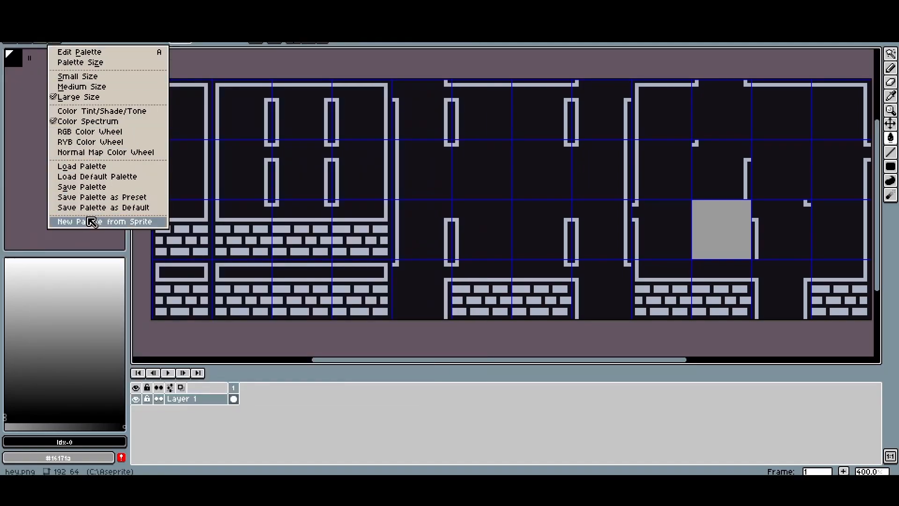
click(100, 222)
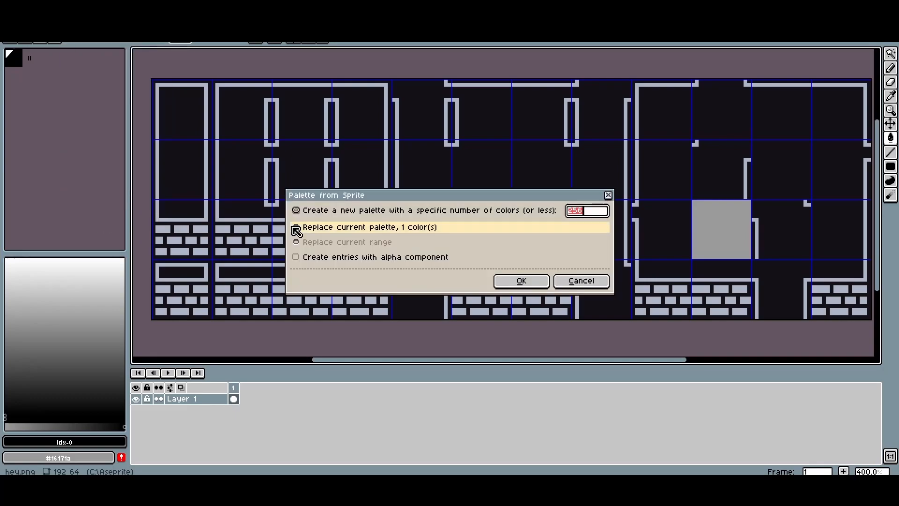
drag(399, 200, 300, 137)
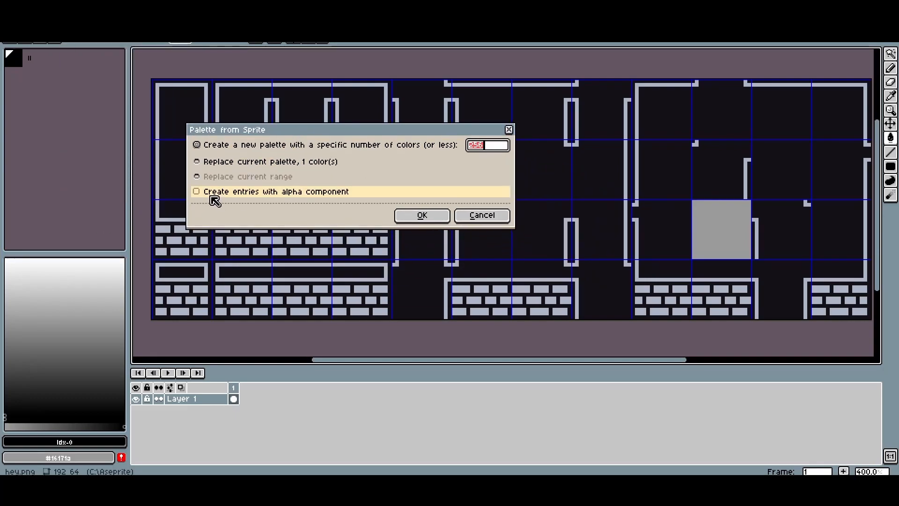
click(206, 194)
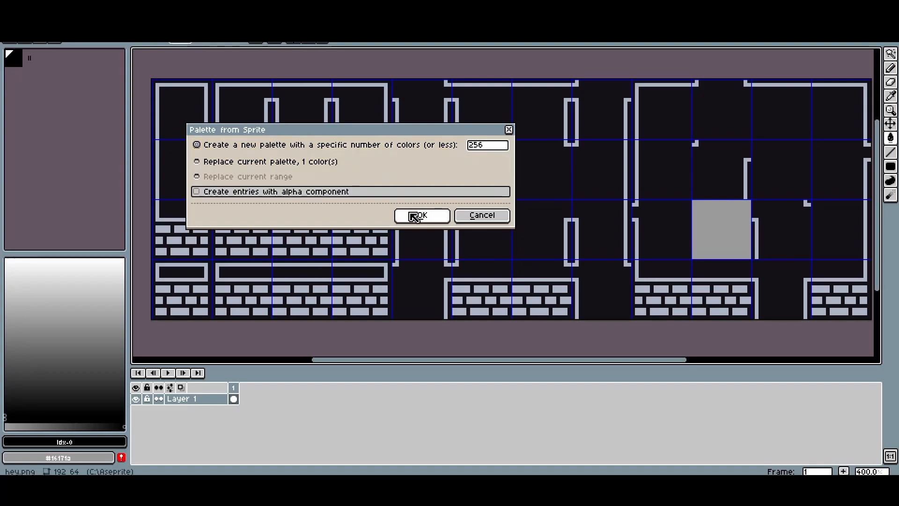
click(421, 215)
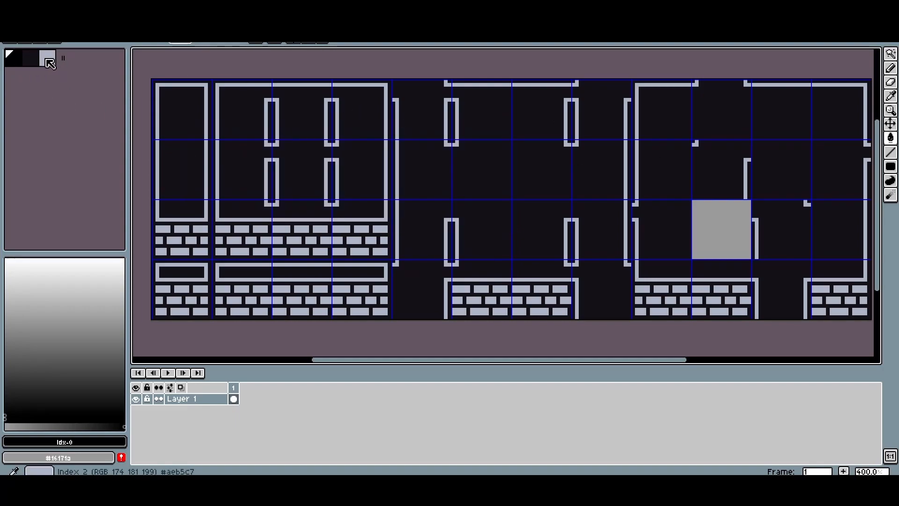
Step: Extend the palette with extra black entries, and regenerate it from the sprite with a 256-color limit
drag(57, 61, 87, 123)
click(55, 40)
click(121, 223)
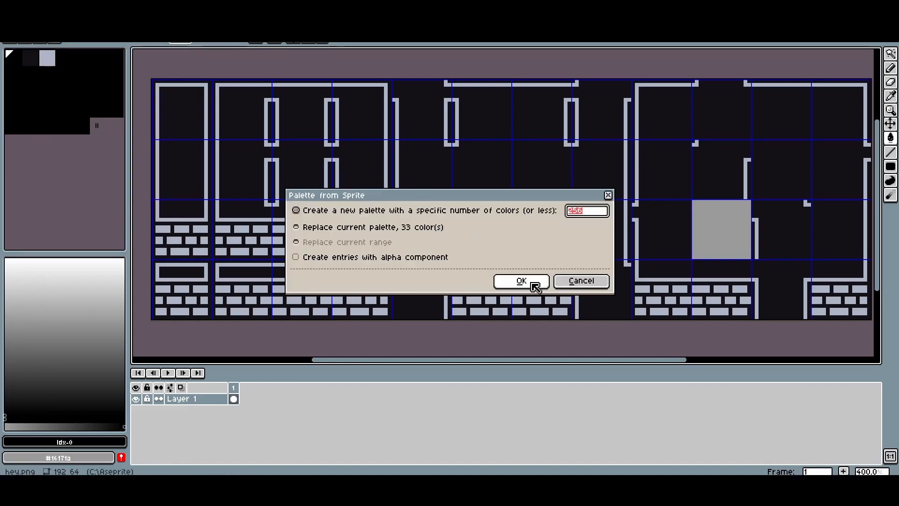
click(525, 280)
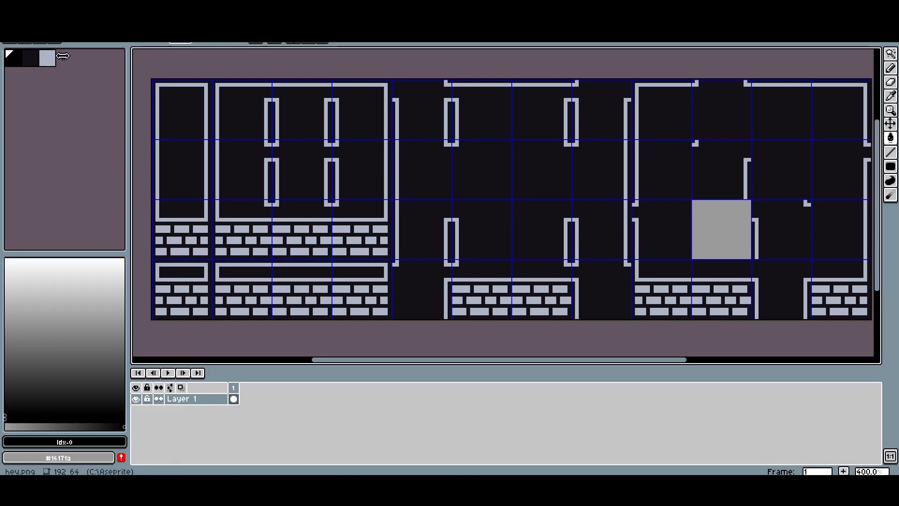
Step: Reduce the palette to its single black entry, and open the new-palette-from-sprite settings but cancel them
drag(64, 60, 29, 59)
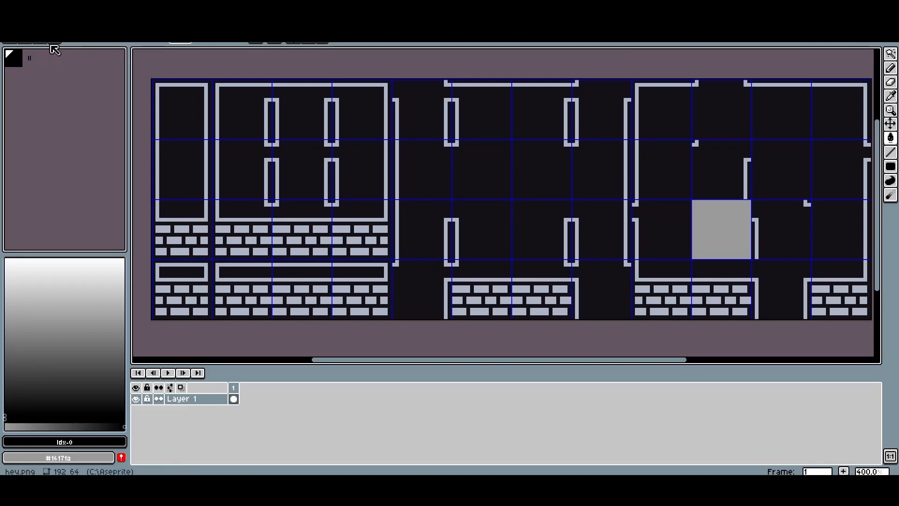
right_click(50, 47)
click(94, 222)
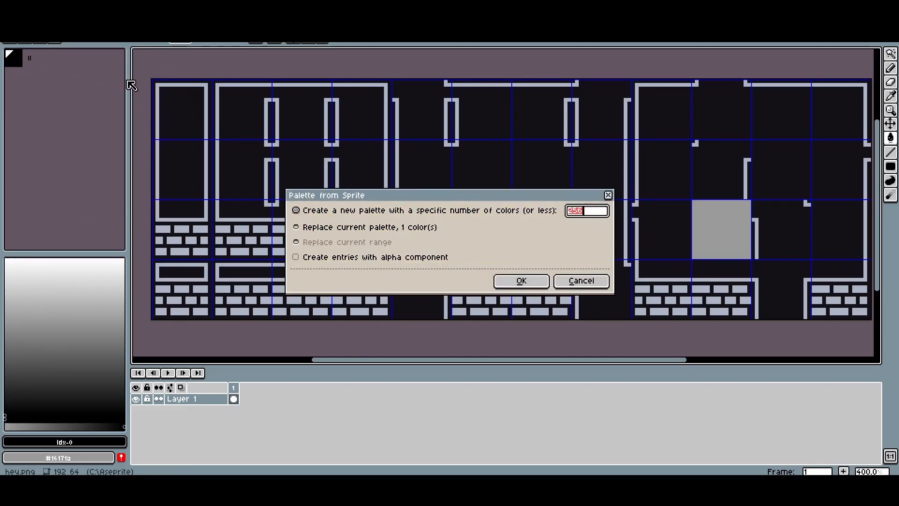
click(572, 283)
Step: Regenerate the palette from the sprite's colors, and shrink it back to one black entry
drag(29, 58, 3, 46)
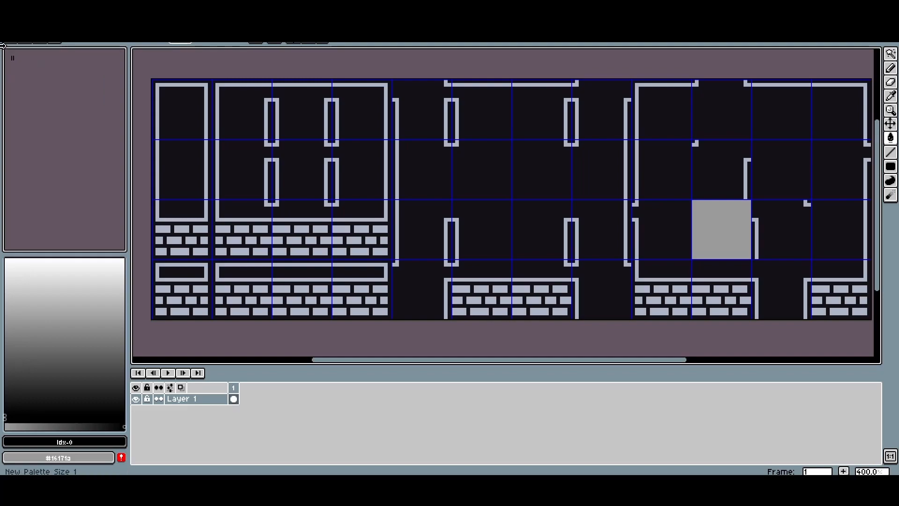
right_click(49, 46)
click(95, 223)
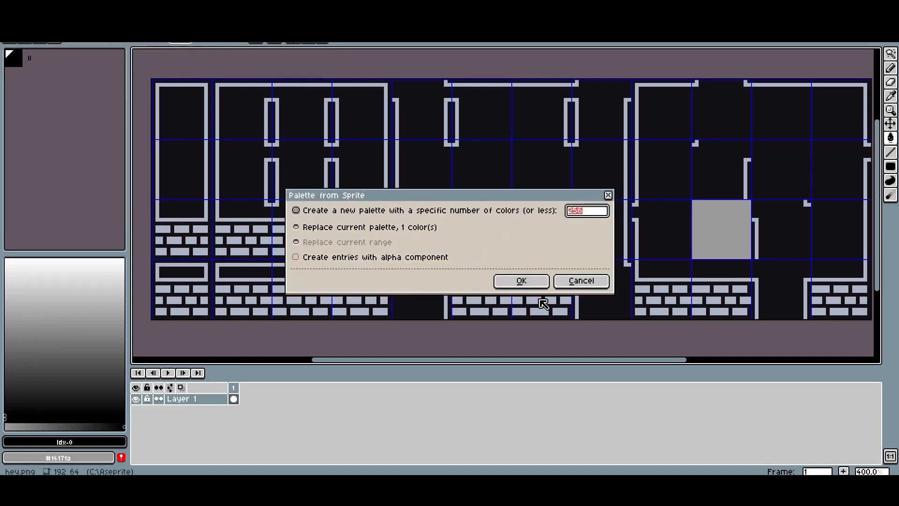
click(521, 281)
drag(61, 56, 19, 57)
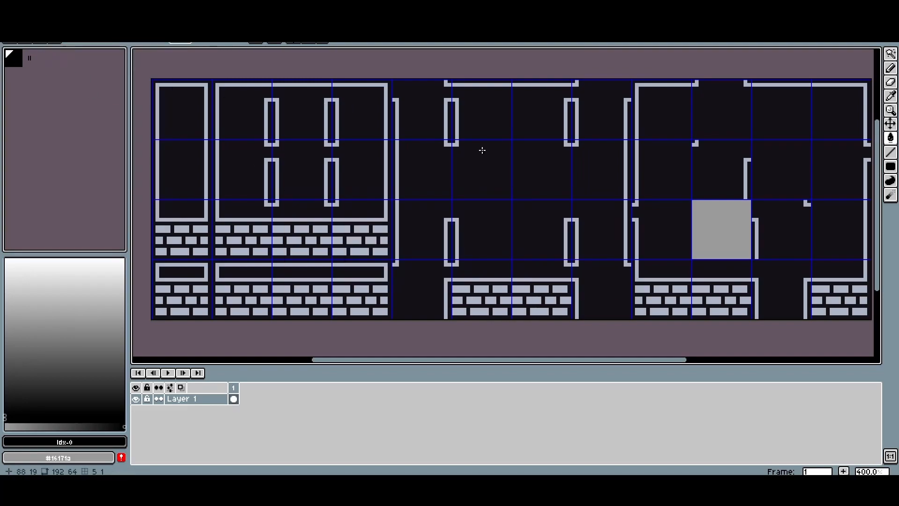
Step: Create a new palette from the sprite's colors, limited to 256 colors or fewer
drag(643, 209, 620, 193)
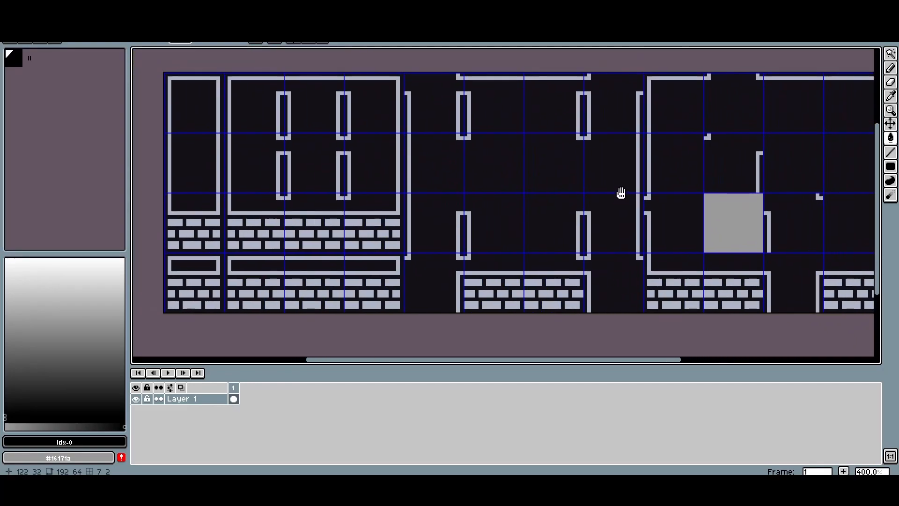
right_click(47, 47)
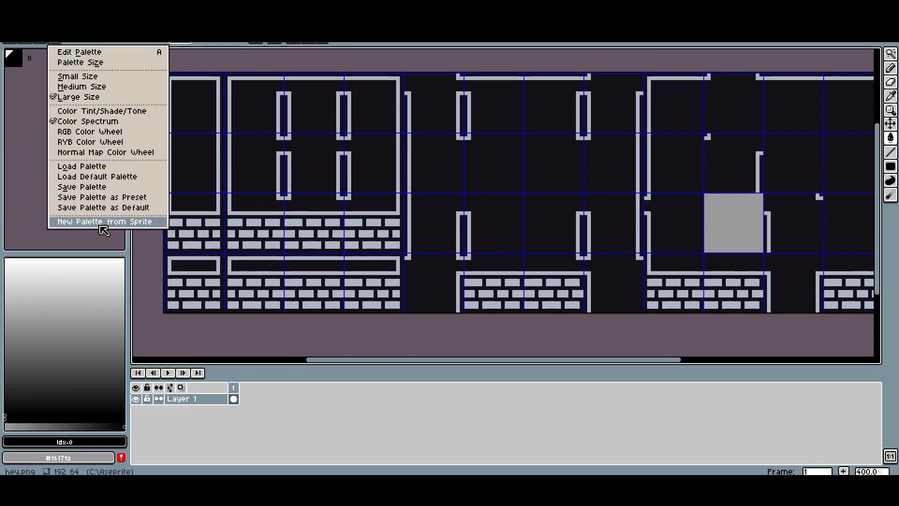
click(103, 227)
click(518, 280)
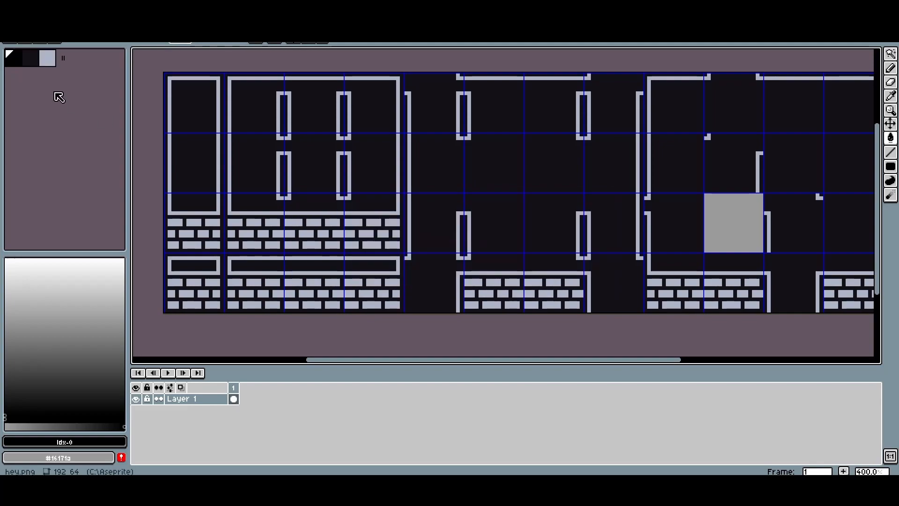
Step: Convert the sprite to Indexed color mode
click(83, 11)
mouse_move(56, 10)
mouse_move(90, 33)
click(178, 52)
mouse_move(619, 148)
mouse_down()
mouse_move(590, 147)
mouse_move(606, 147)
mouse_up()
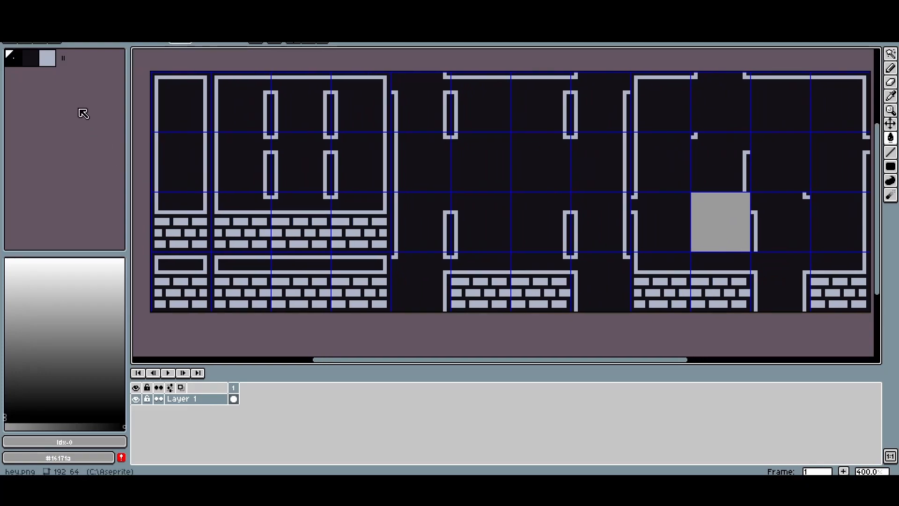
Step: Try darkening the light outline color and altering the dark fill color in the palette, and undo both edits
alt+click(207, 164)
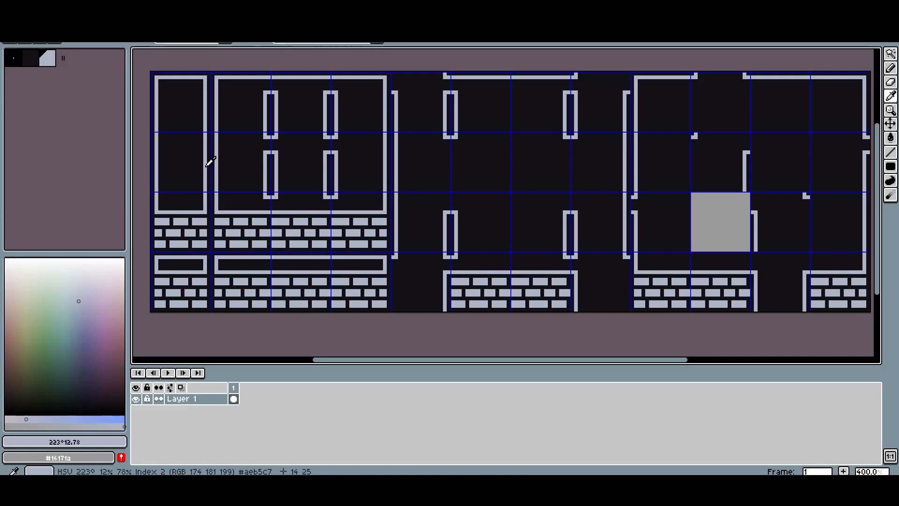
scroll(210, 161, up, 2)
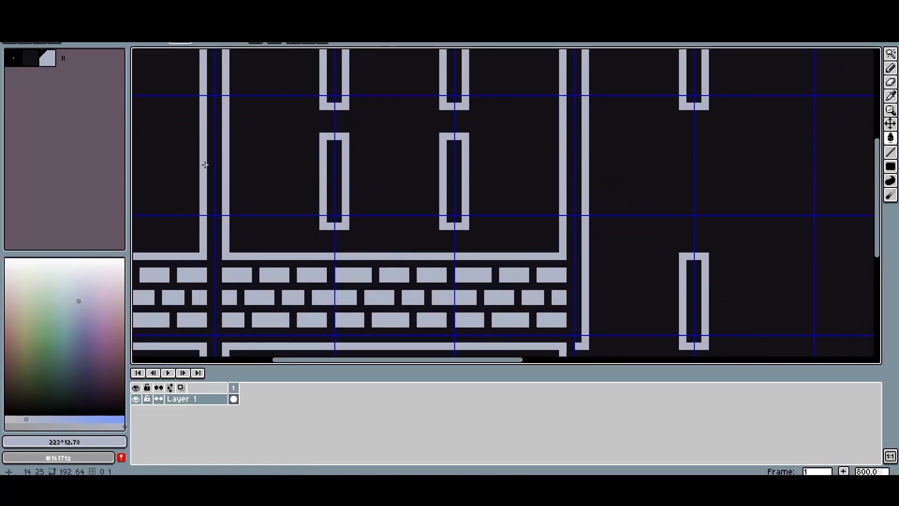
scroll(205, 164, down, 1)
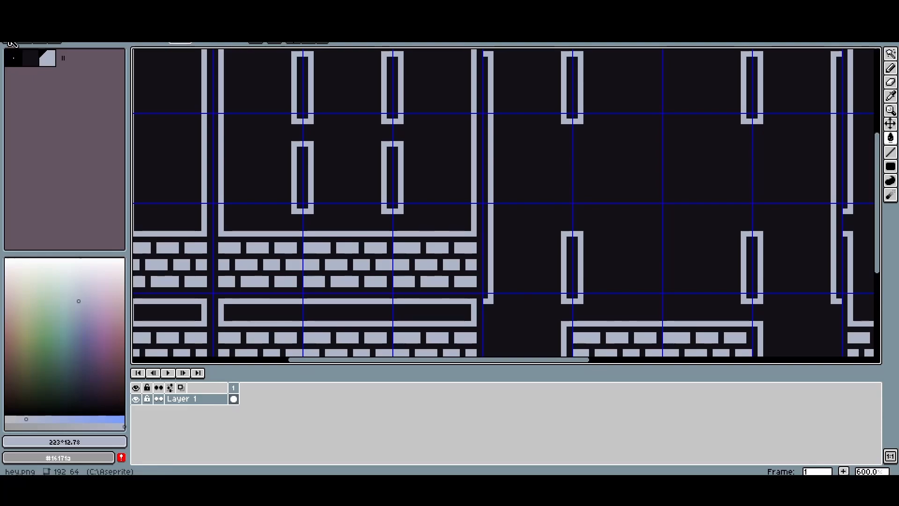
drag(77, 302, 78, 328)
scroll(361, 177, down, 1)
click(64, 334)
alt+click(243, 164)
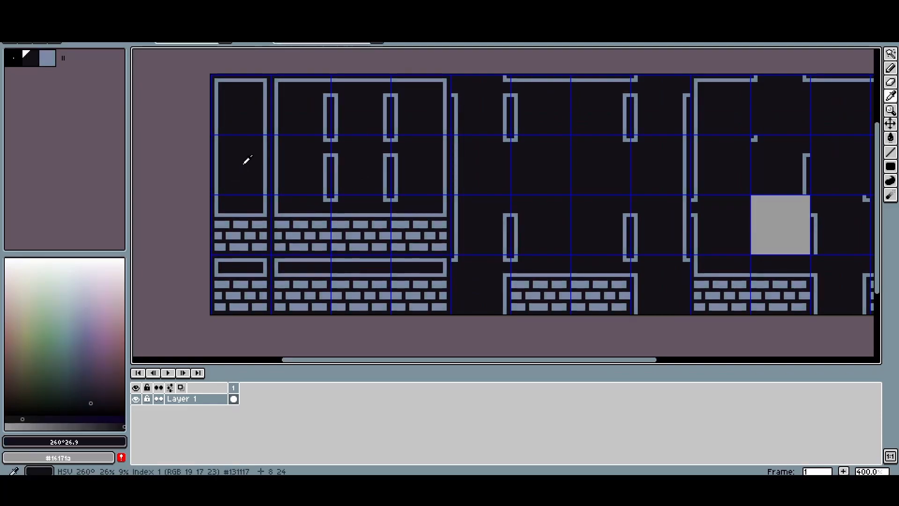
drag(37, 351, 61, 354)
key(ctrl+z)
key(ctrl+z)
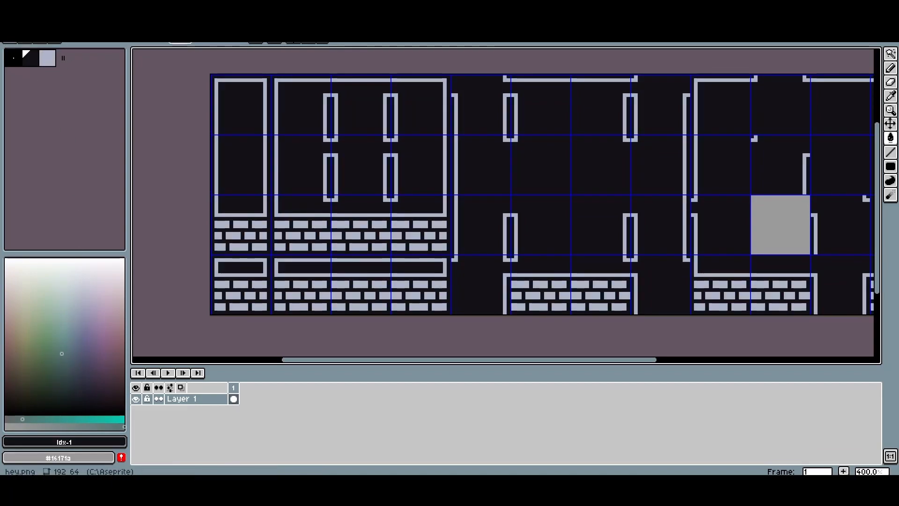
Step: Convert the sprite back to RGB color mode, and reduce the palette to one entry
click(56, 14)
mouse_move(75, 33)
click(164, 42)
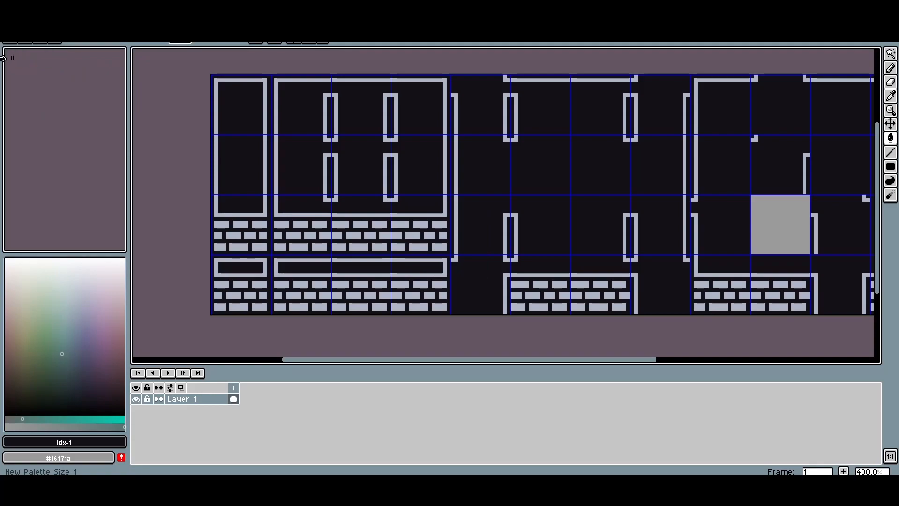
Step: Draw semi-transparent blue test strokes on the empty gray tile, overlapping some to produce several opacities
scroll(495, 202, right, 3)
scroll(495, 202, up, 4)
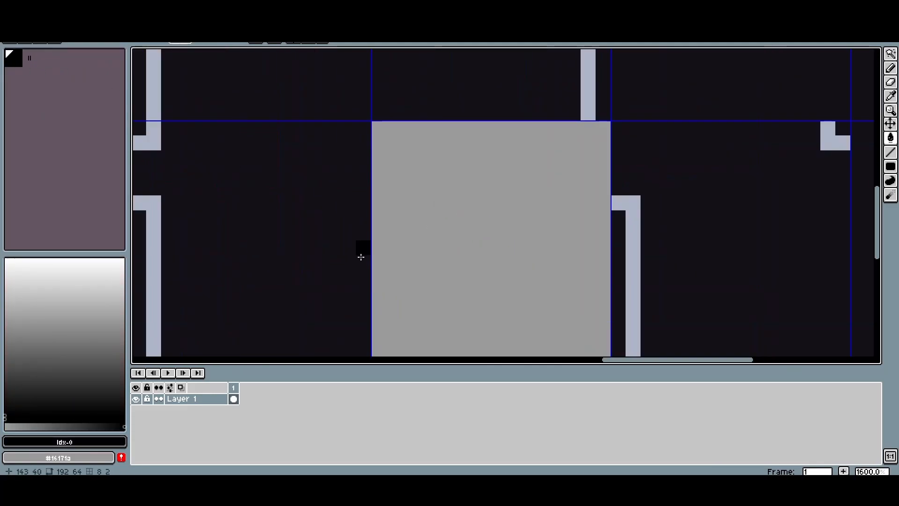
drag(49, 400, 125, 412)
mouse_move(71, 418)
mouse_down()
mouse_move(125, 419)
mouse_move(48, 425)
mouse_move(78, 426)
mouse_move(61, 426)
mouse_up()
click(79, 351)
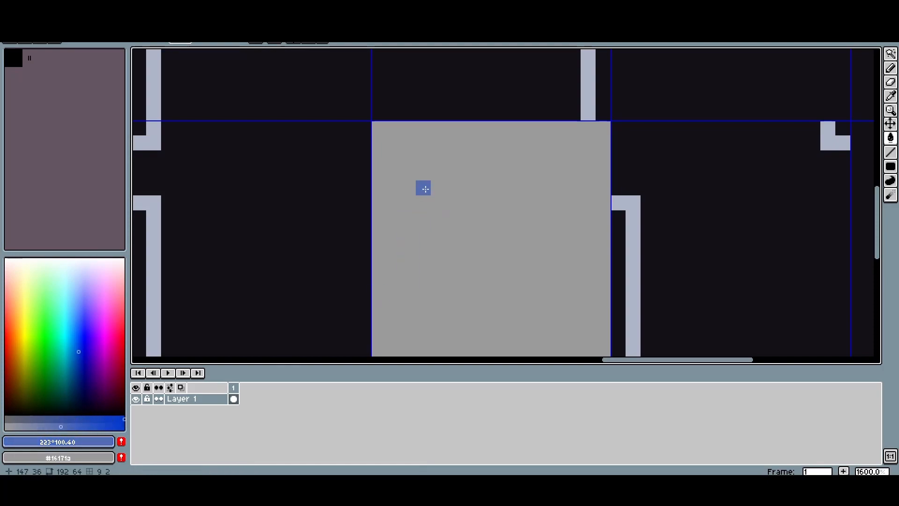
drag(438, 187, 434, 259)
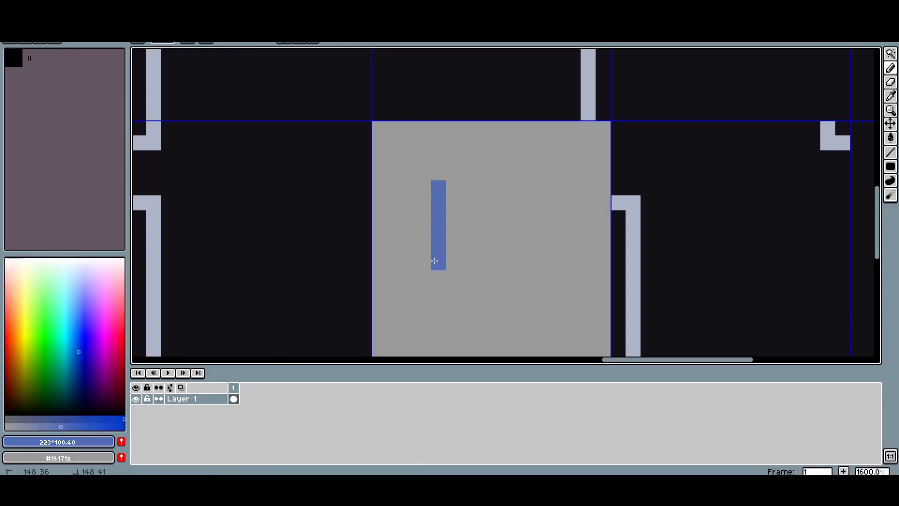
drag(440, 190, 498, 190)
drag(441, 191, 473, 191)
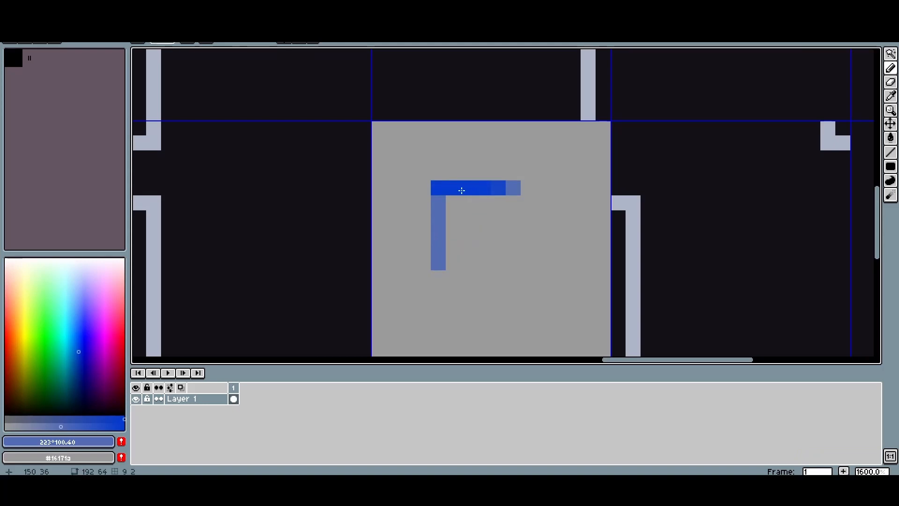
drag(513, 230, 514, 249)
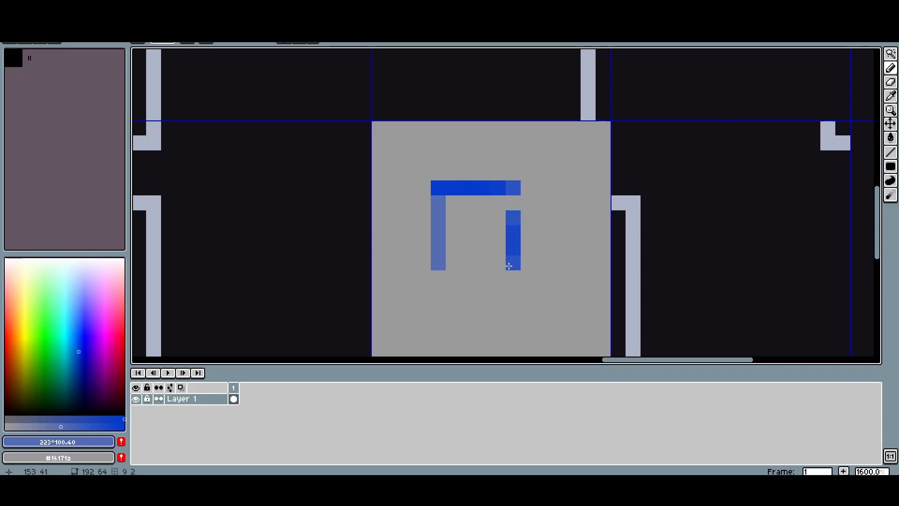
Step: Generate a new palette from the sprite, up to 256 colors, without alpha component entries
scroll(510, 266, down, 1)
click(58, 53)
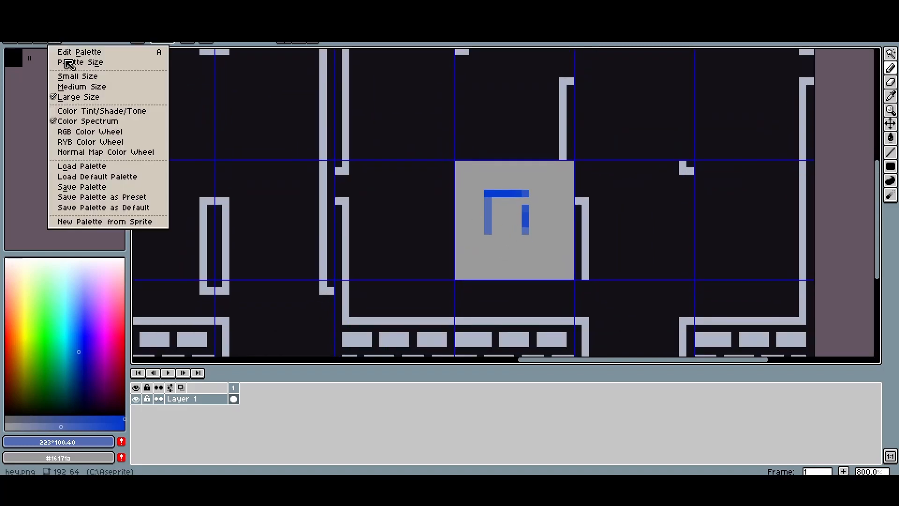
click(102, 224)
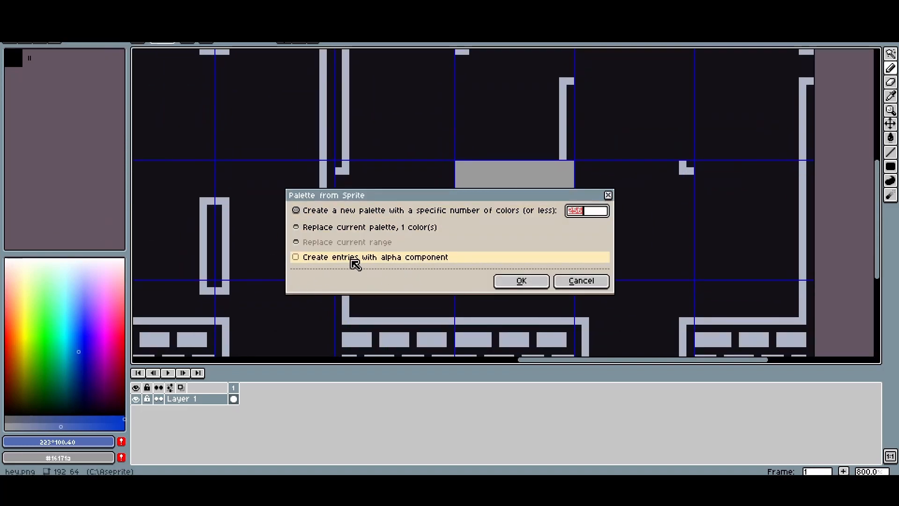
click(520, 281)
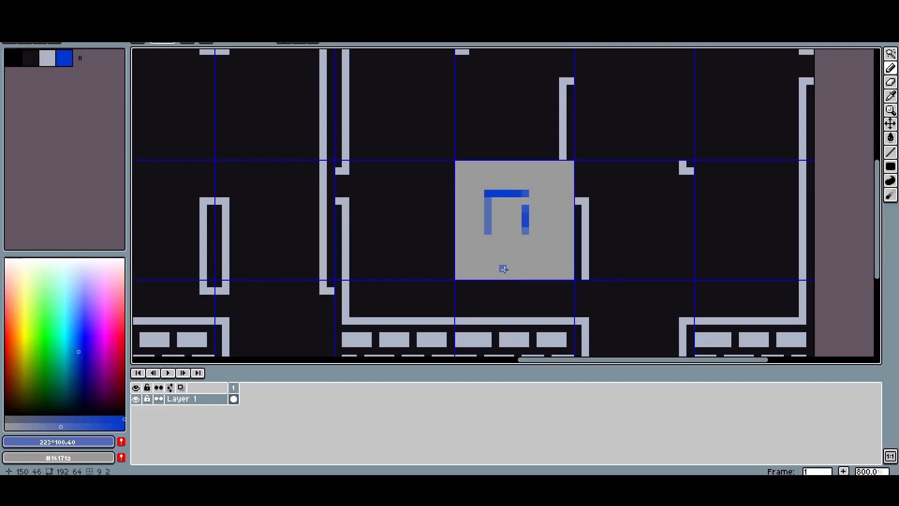
Step: Try converting the sprite to Indexed with the opaque palette, check the blue test strokes, and undo the conversion
scroll(496, 253, down, 2)
scroll(478, 217, up, 2)
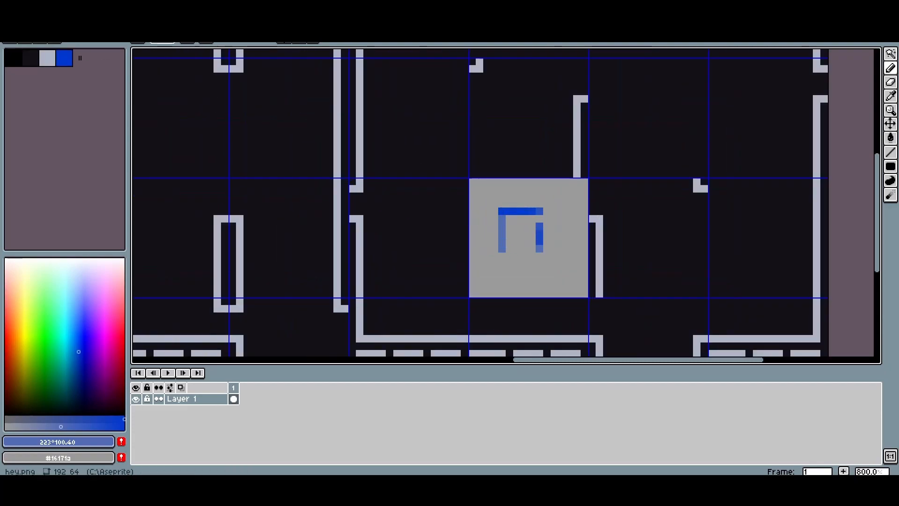
click(85, 10)
mouse_move(57, 11)
mouse_move(78, 31)
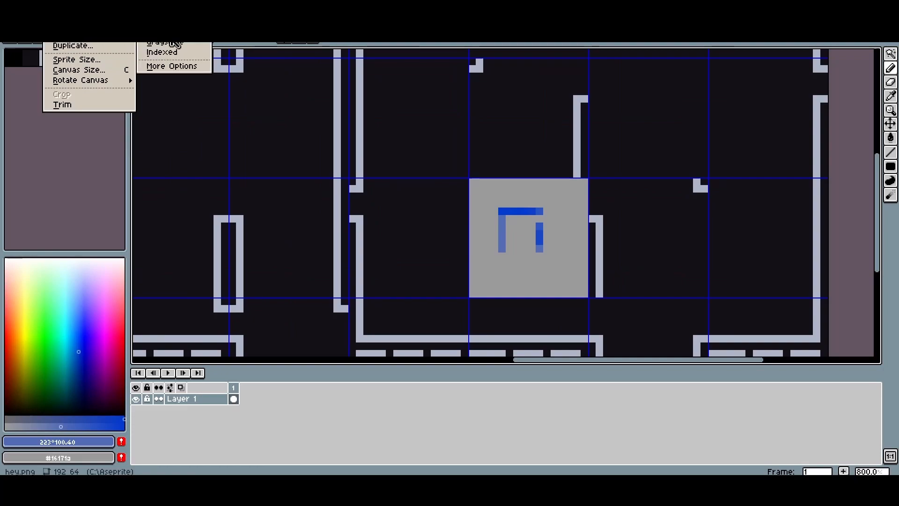
click(162, 52)
scroll(448, 188, up, 3)
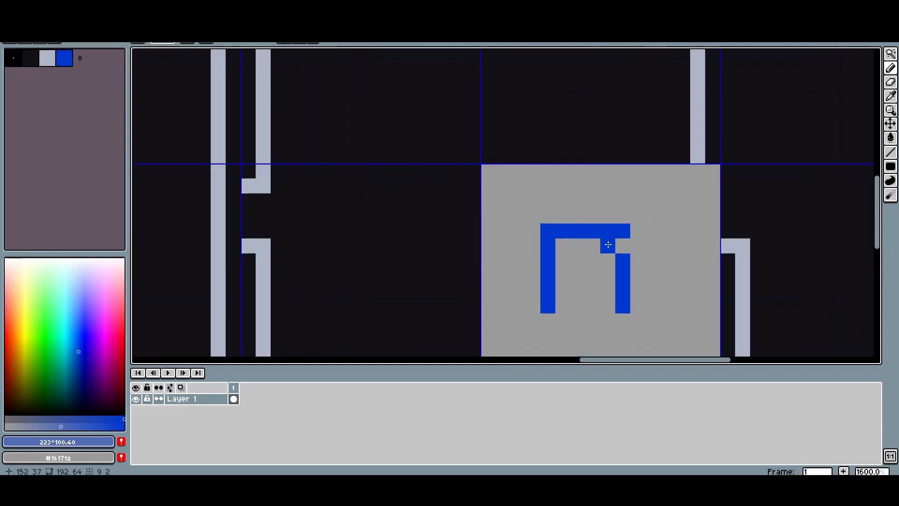
key(ctrl+z)
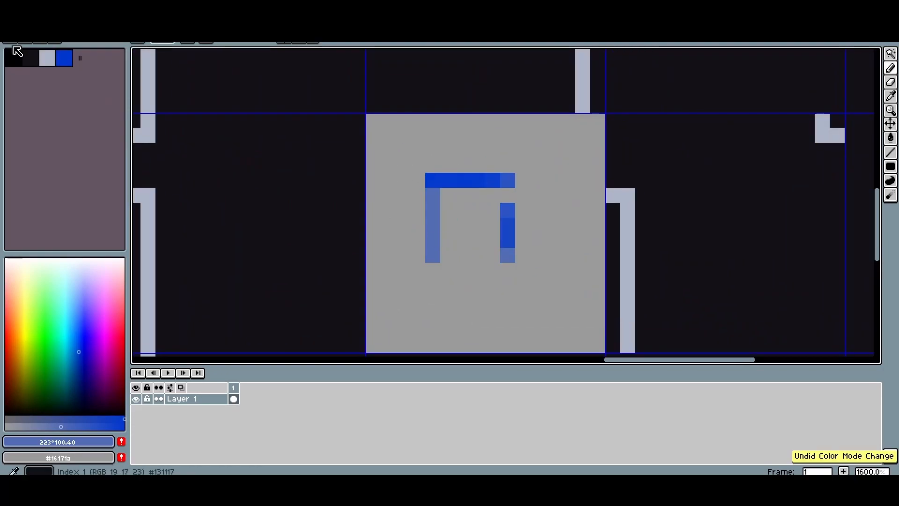
Step: Generate a new palette from the sprite, up to 256 colors, including entries with alpha component
click(55, 38)
click(98, 222)
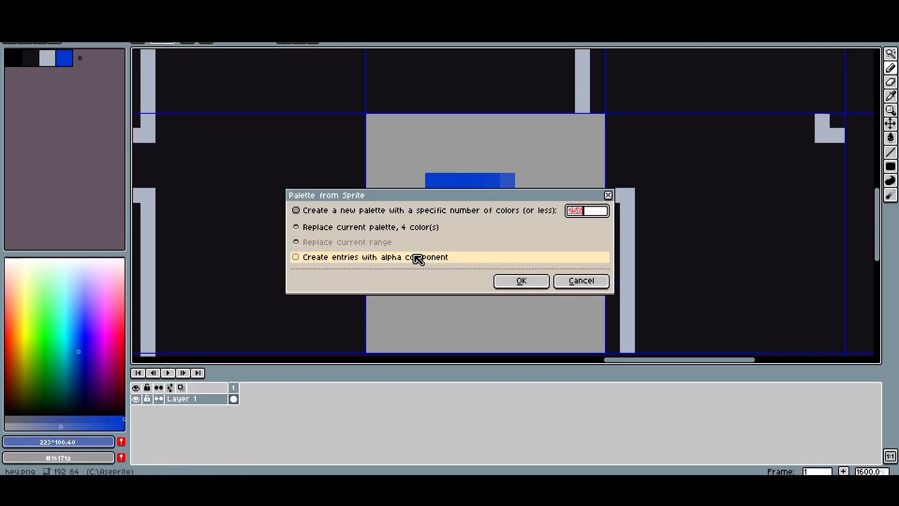
click(353, 260)
click(521, 281)
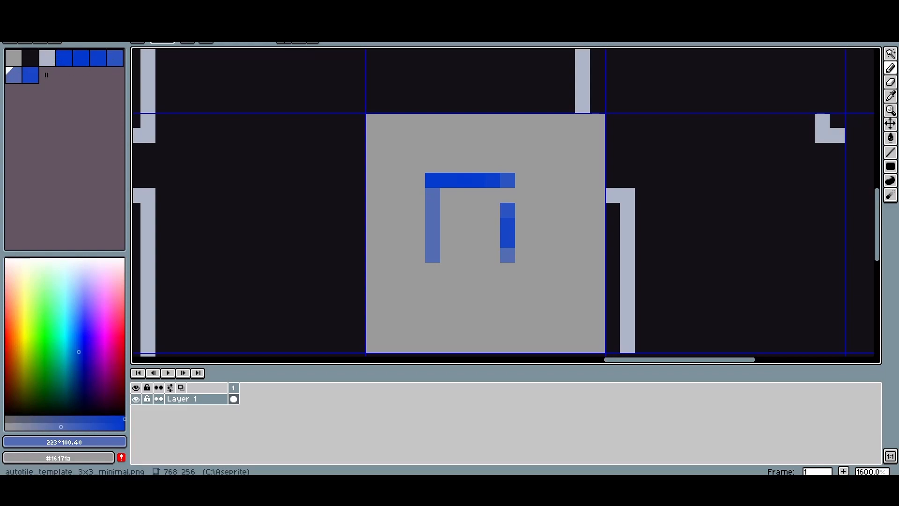
Step: Convert the sprite to Indexed color mode using the palette with alpha entries
click(86, 10)
mouse_move(57, 10)
mouse_move(77, 31)
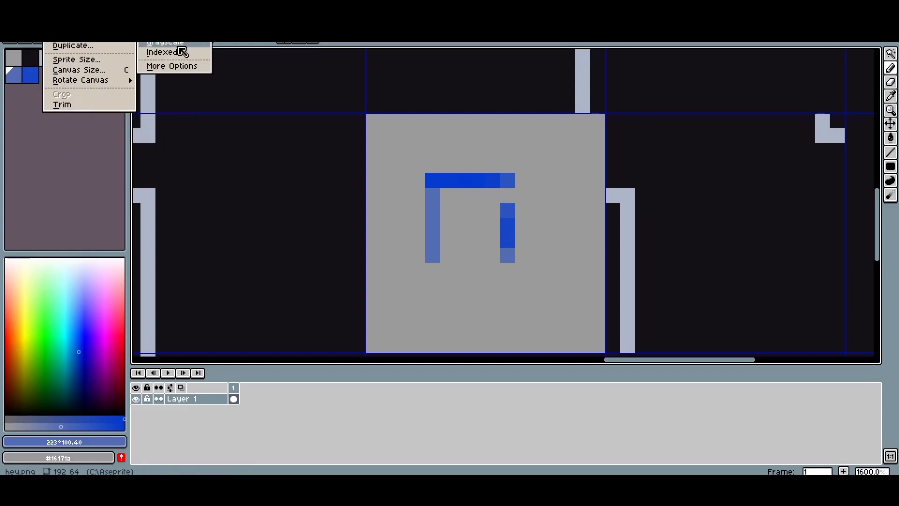
click(176, 57)
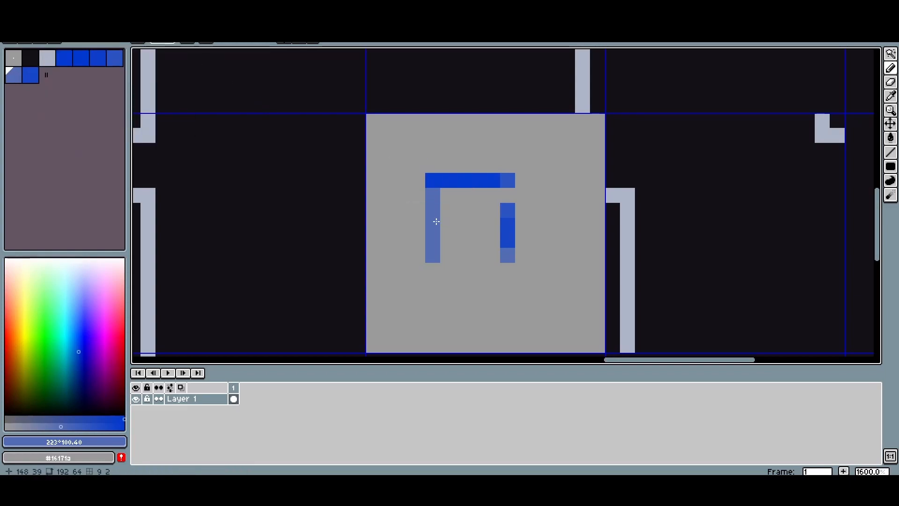
Step: Sample the blue of the top test stroke, and clear all test strokes from the empty gray tile
alt+click(445, 179)
click(448, 194)
scroll(449, 194, down, 1)
key(m)
double_click(451, 196)
key(Delete)
scroll(447, 195, down, 2)
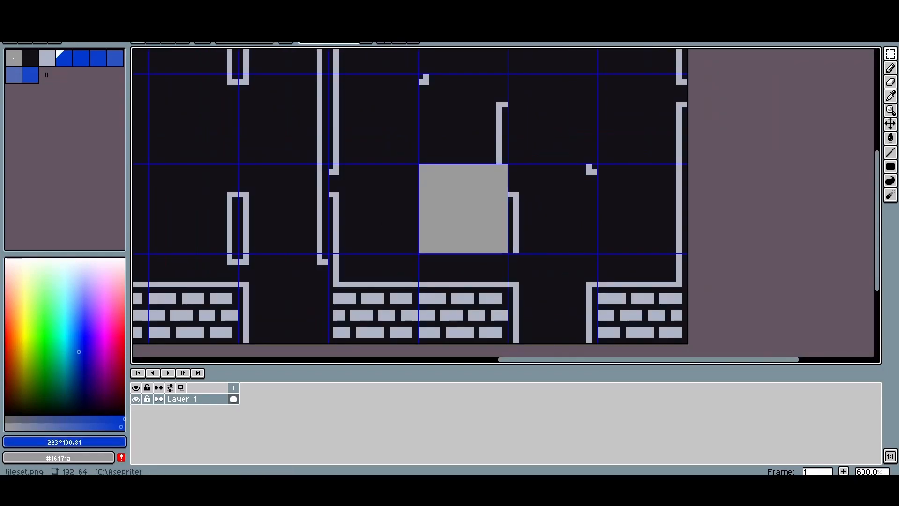
Step: Convert the sprite back to RGB color mode and shrink its palette to the single gray entry
click(83, 11)
mouse_move(58, 12)
mouse_move(73, 33)
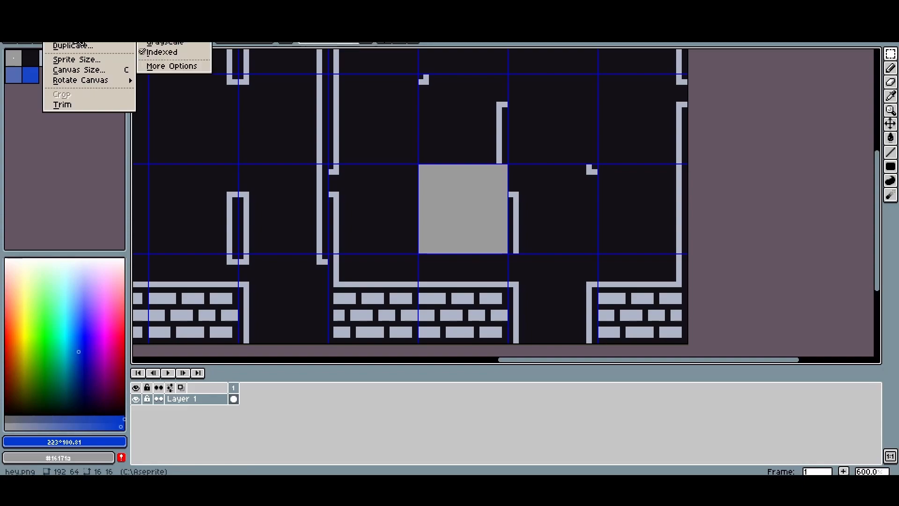
click(17, 151)
drag(46, 75, 3, 45)
key(ctrl+z)
click(58, 11)
mouse_move(74, 34)
click(159, 32)
Step: Compare the tileset's layout with the red-and-white autotile template and the dark-gray example tileset
scroll(234, 168, down, 2)
drag(346, 186, 608, 202)
scroll(683, 207, down, 1)
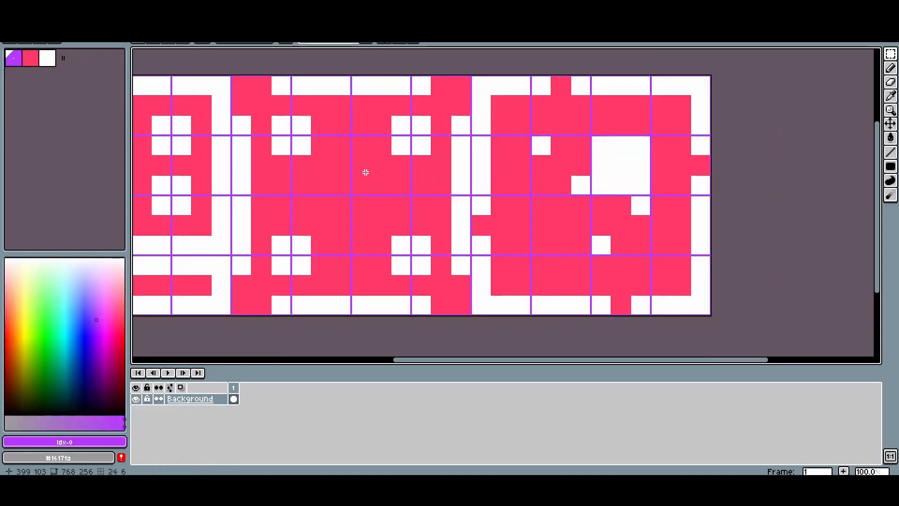
scroll(528, 186, up, 1)
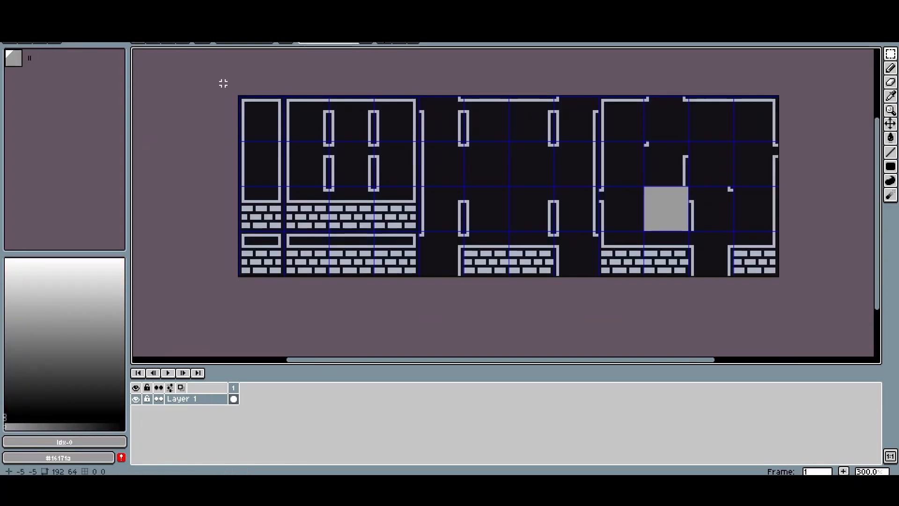
drag(223, 83, 796, 299)
click(218, 125)
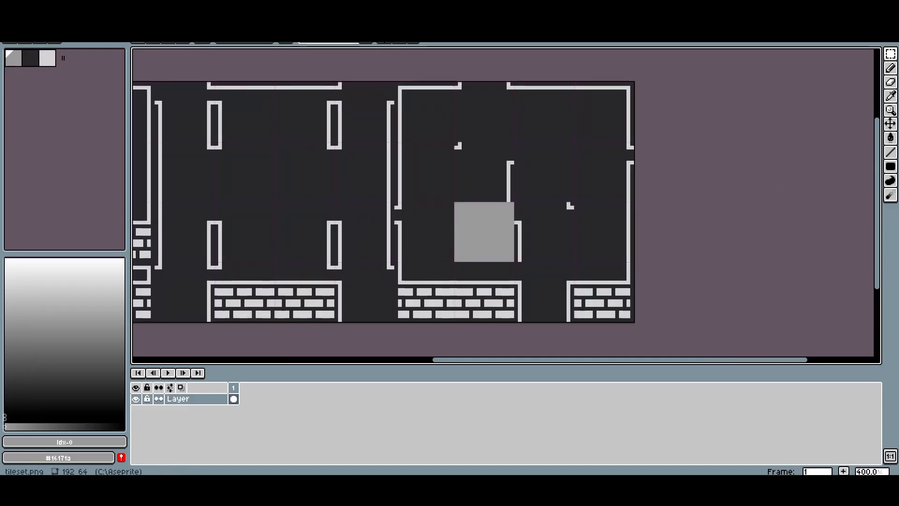
drag(389, 164, 619, 150)
drag(620, 161, 600, 172)
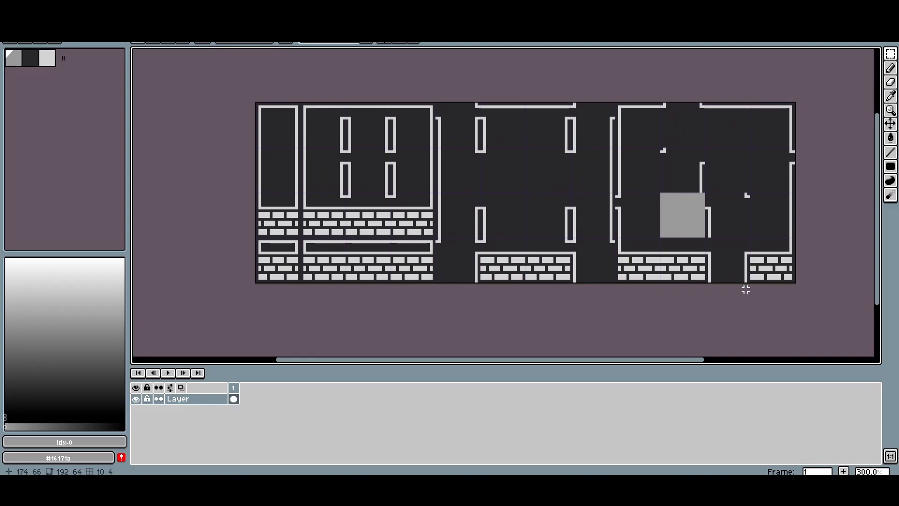
click(222, 21)
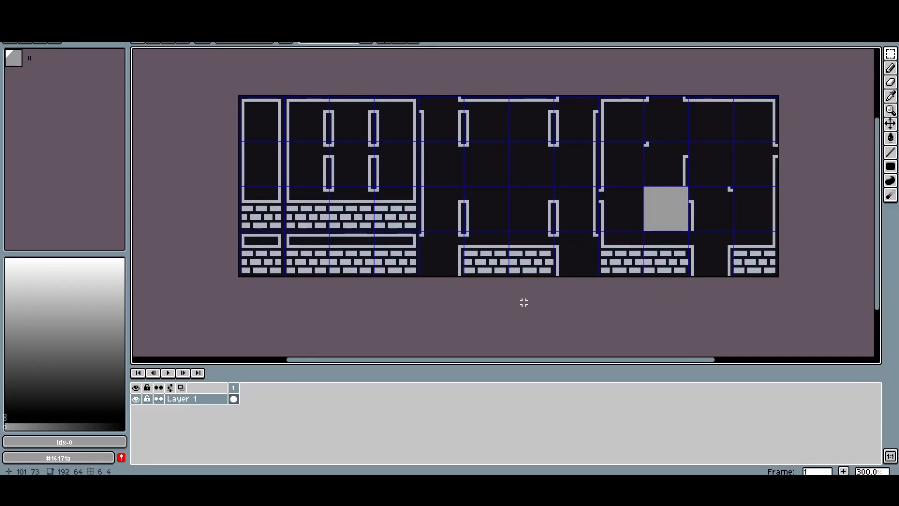
Step: Try drawing with the sampled light brick color at the right end of the middle brick wall, and undo the pencil strokes
scroll(566, 311, up, 2)
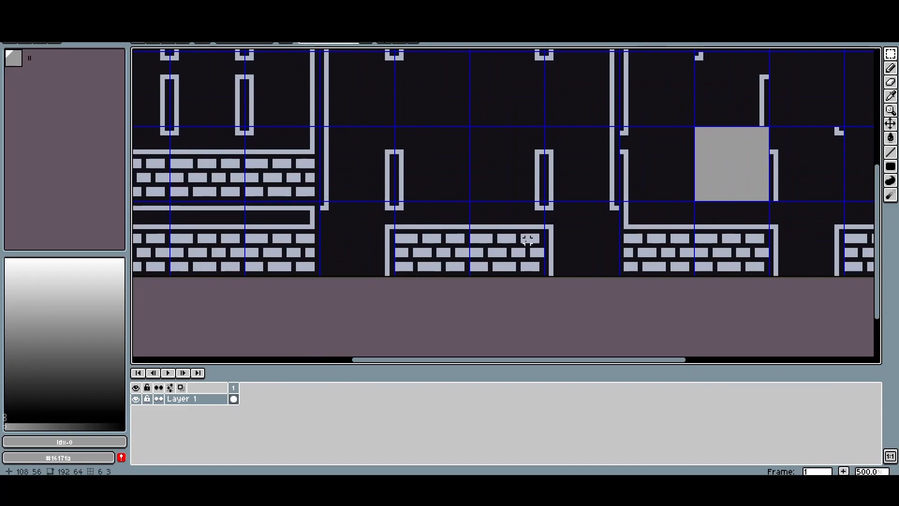
scroll(542, 234, up, 2)
scroll(543, 234, up, 1)
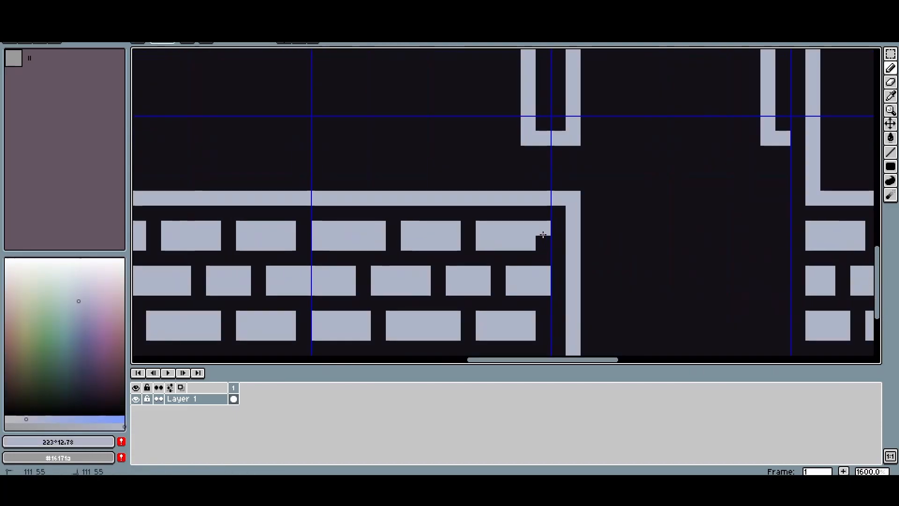
scroll(538, 334, down, 2)
key(ctrl+z)
key(ctrl+z)
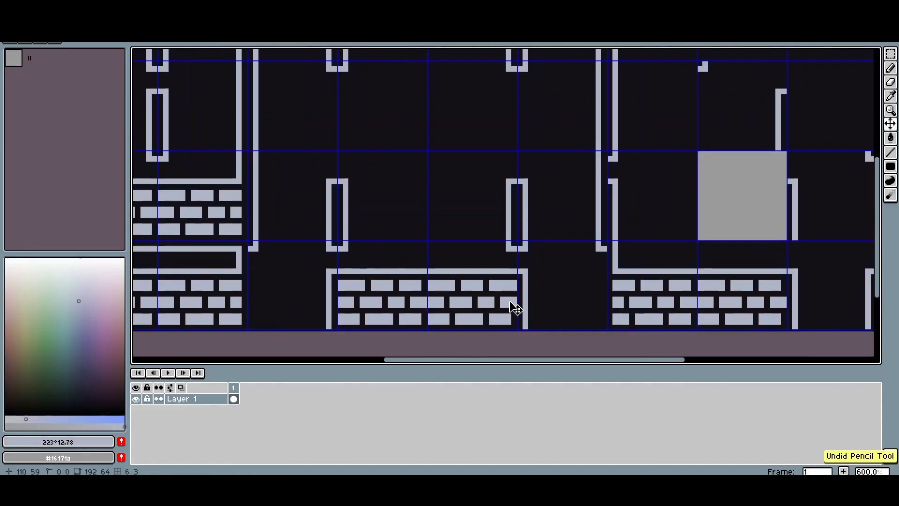
drag(508, 312, 547, 256)
scroll(546, 256, up, 1)
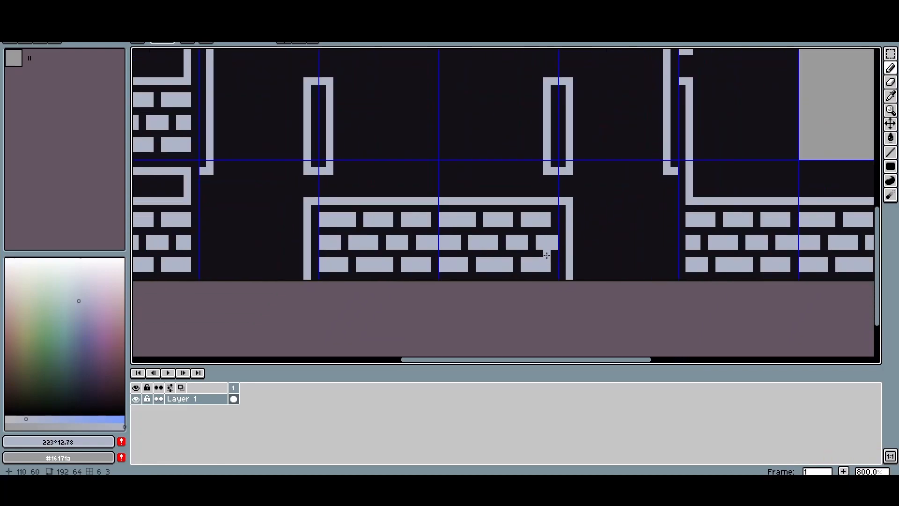
scroll(547, 255, down, 2)
scroll(542, 252, down, 3)
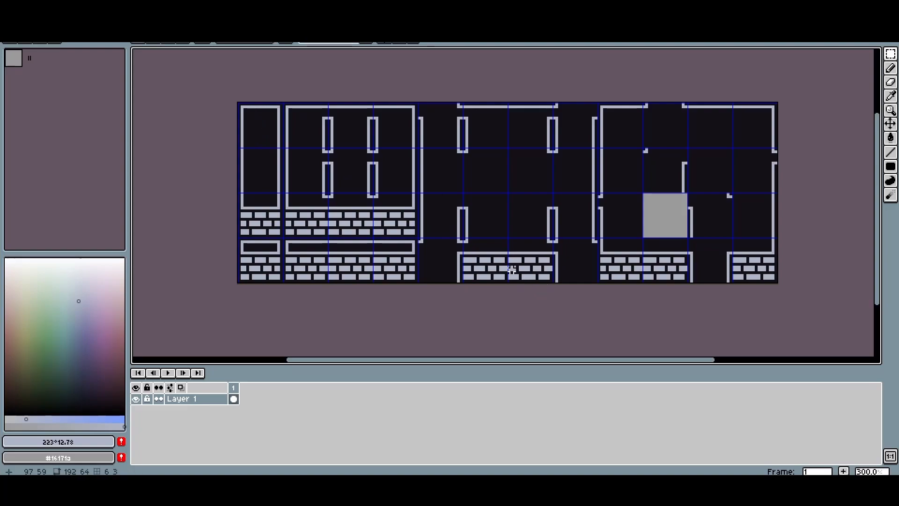
drag(237, 102, 831, 303)
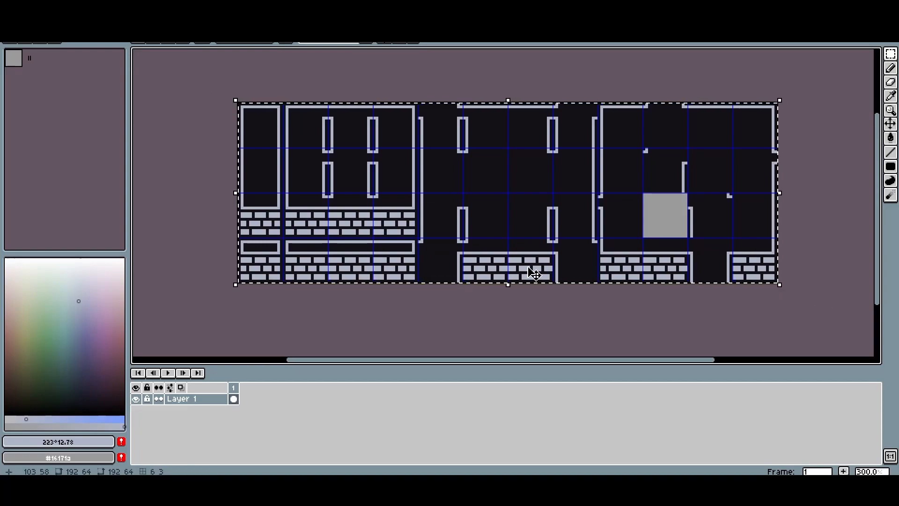
drag(211, 84, 835, 315)
click(796, 315)
drag(211, 79, 782, 296)
click(728, 305)
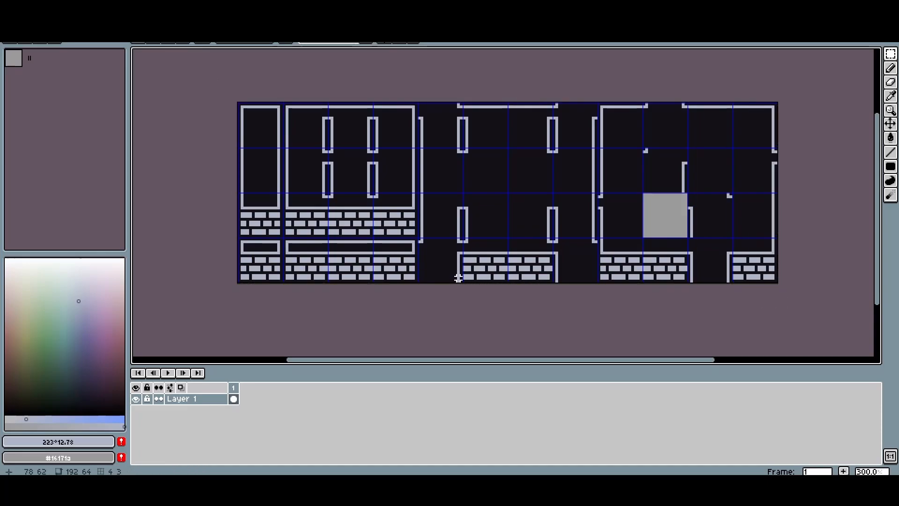
Step: Sample the light brick color and try a pencil pixel beside the upper-right brick of the middle wall
scroll(454, 275, up, 5)
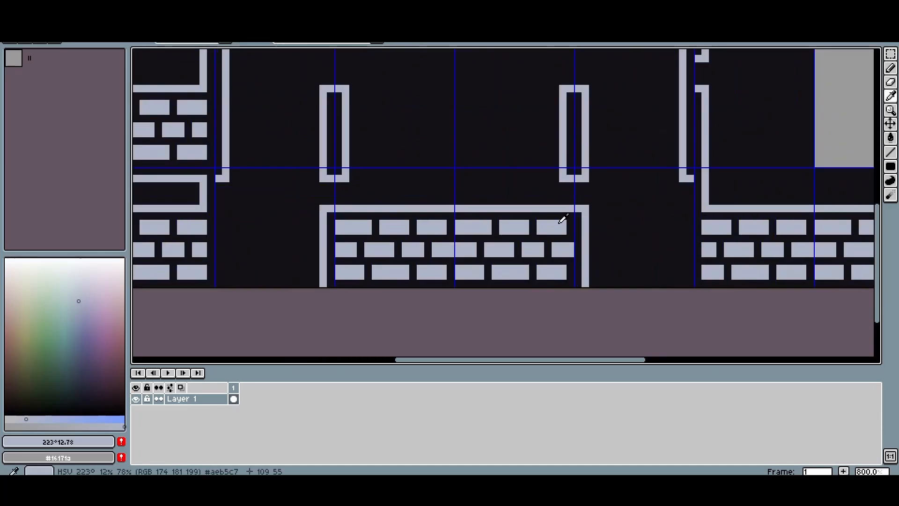
key(b)
click(572, 238)
scroll(567, 236, down, 3)
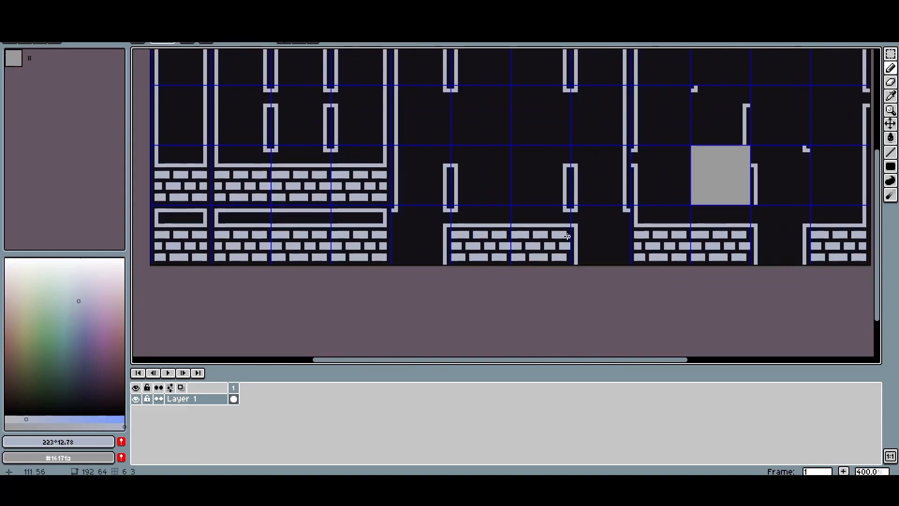
scroll(626, 199, down, 1)
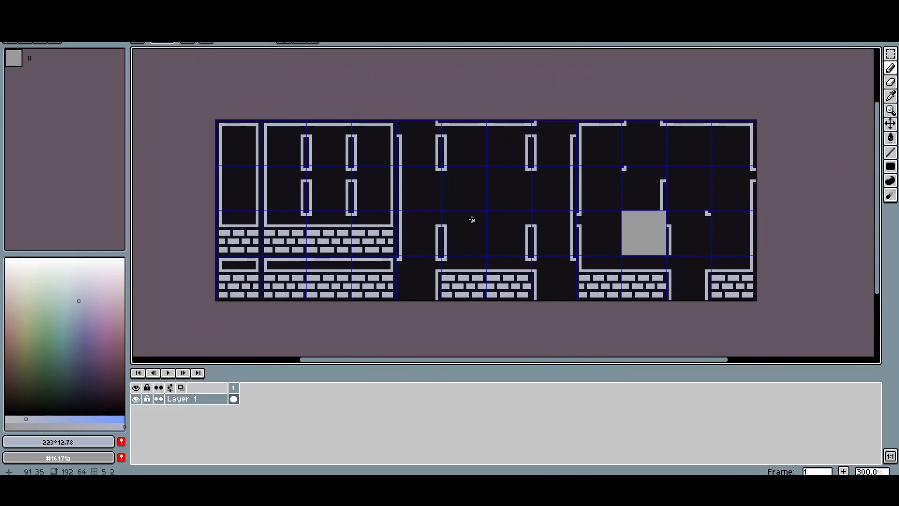